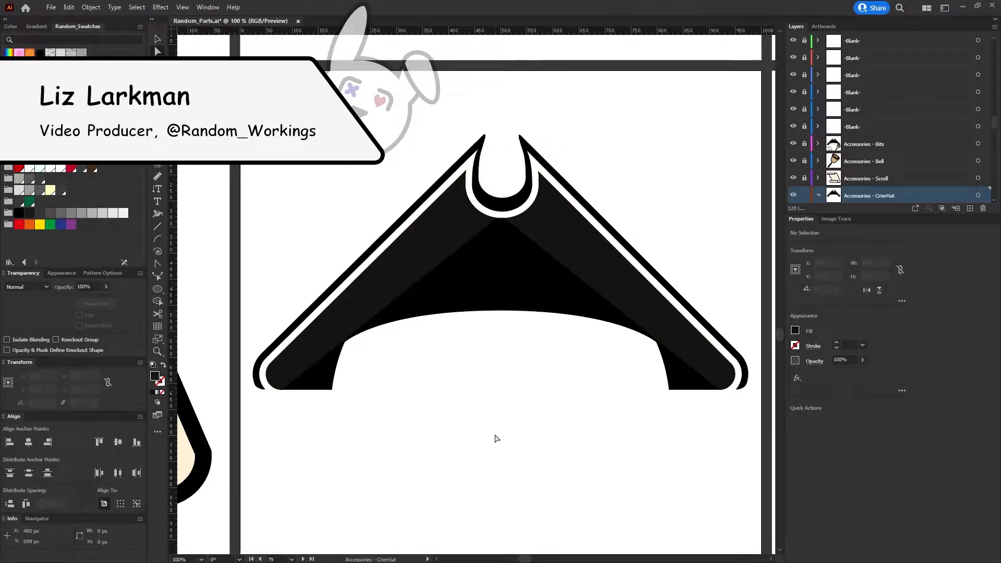
Reposition the inner corner point of the dark brim shape just below the notch
left_click(442, 202)
scroll(524, 224, "up", 2)
left_click_drag(467, 221, 448, 202)
left_click(696, 246)
scroll(576, 396, "down", 3)
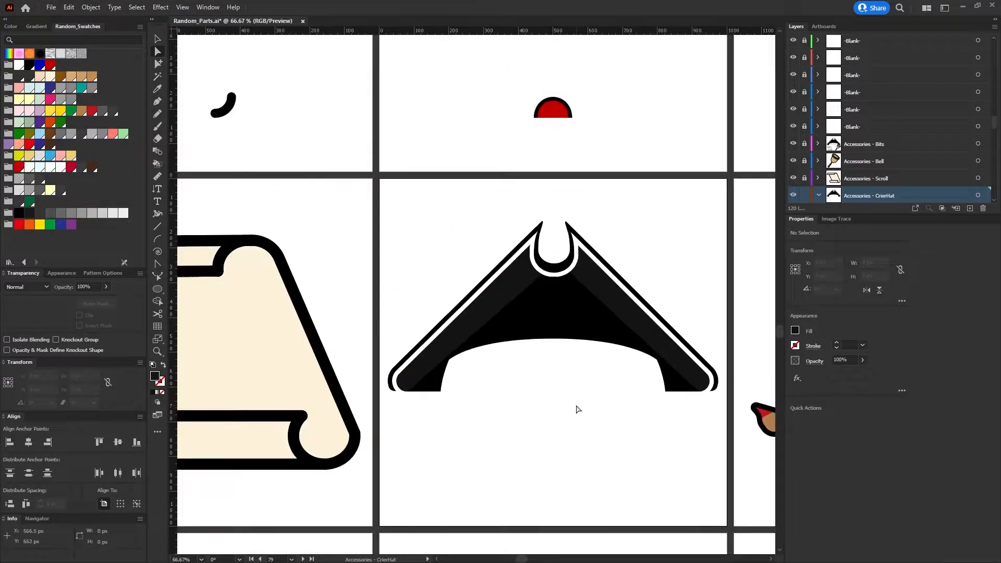
Try pulling the dark brim's two inner corner points together into a peak below the notch
scroll(576, 409, "up", 2)
scroll(604, 390, "down", 1)
left_click(546, 203)
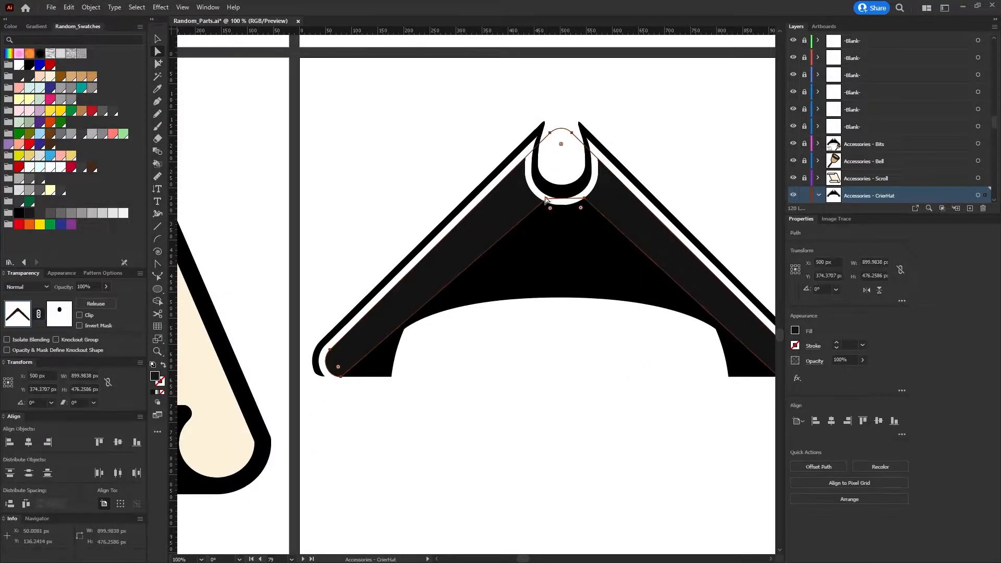
mouse_move(546, 199)
left_mouse_down()
mouse_move(555, 212)
mouse_move(579, 197)
mouse_move(558, 200)
left_mouse_up()
left_click(601, 427)
scroll(600, 428, "down", 1)
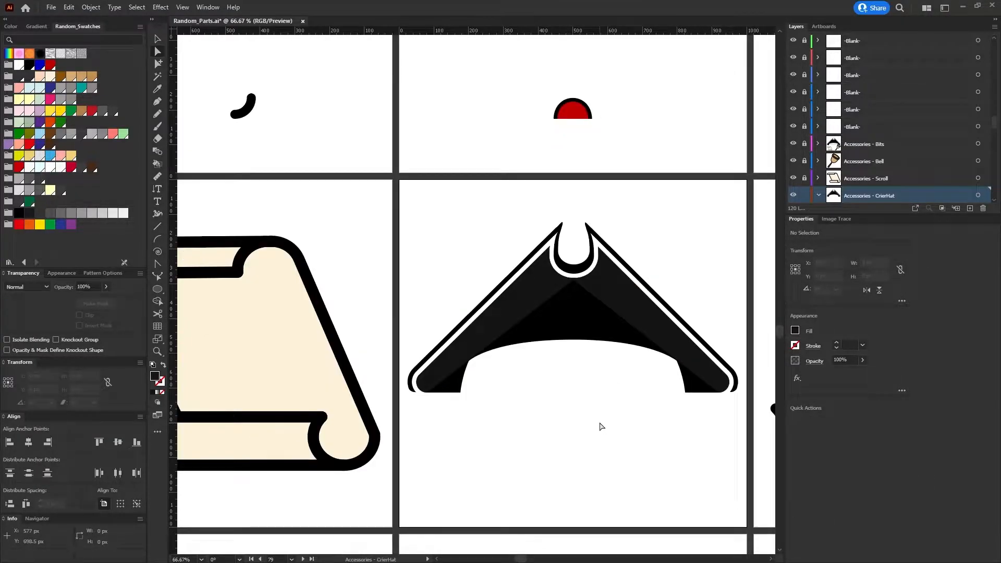
Spread the dark brim's inner peak back into a short flat edge beneath the notch
scroll(600, 427, "up", 2)
scroll(561, 105, "down", 1)
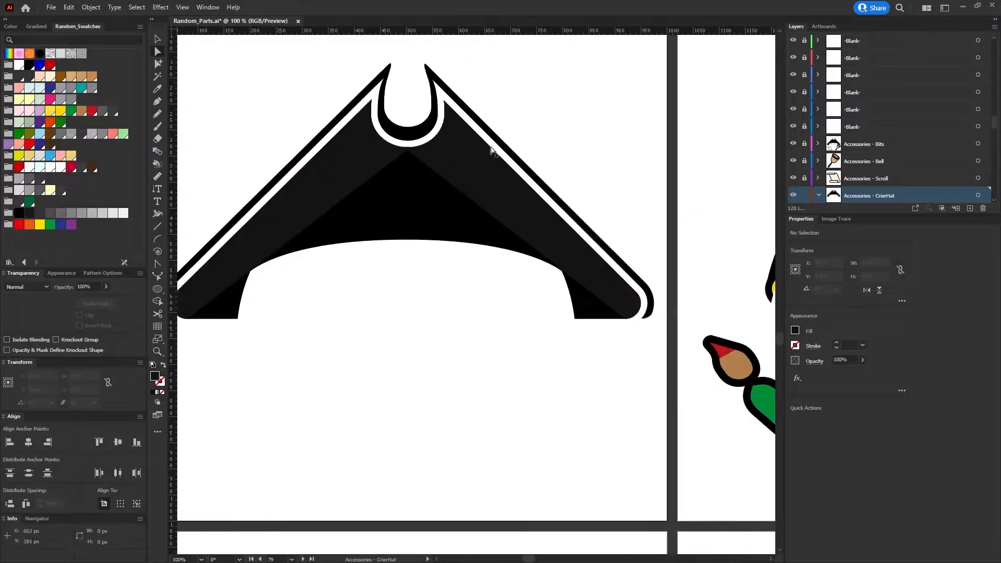
left_click(489, 153)
left_click(408, 150)
mouse_move(408, 150)
left_mouse_down()
mouse_move(392, 144)
mouse_move(422, 147)
mouse_move(393, 143)
mouse_move(423, 148)
left_mouse_up()
left_click(644, 106)
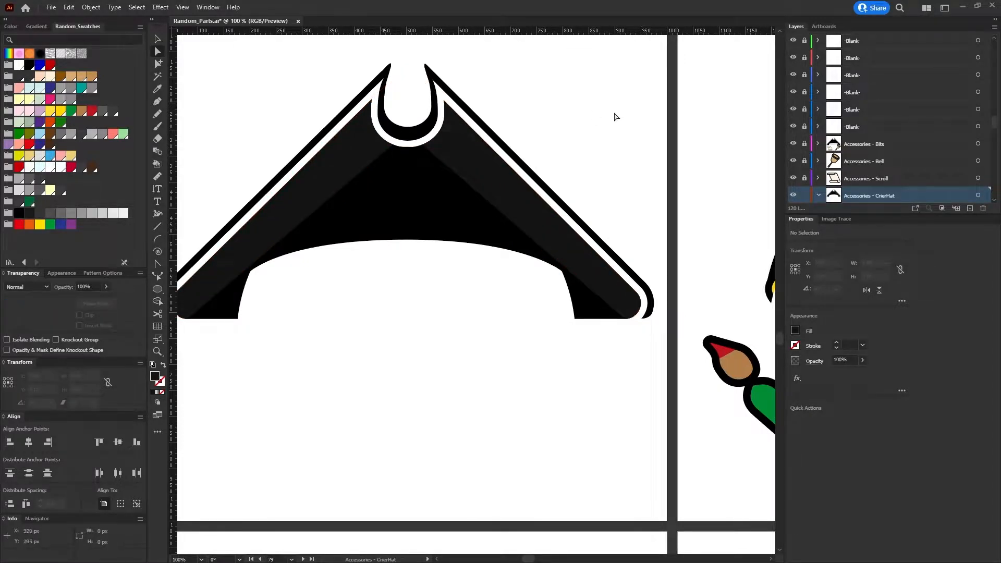
Select the dark brim path and open its opacity mask for editing
scroll(269, 322, "down", 1)
scroll(173, 249, "up", 1)
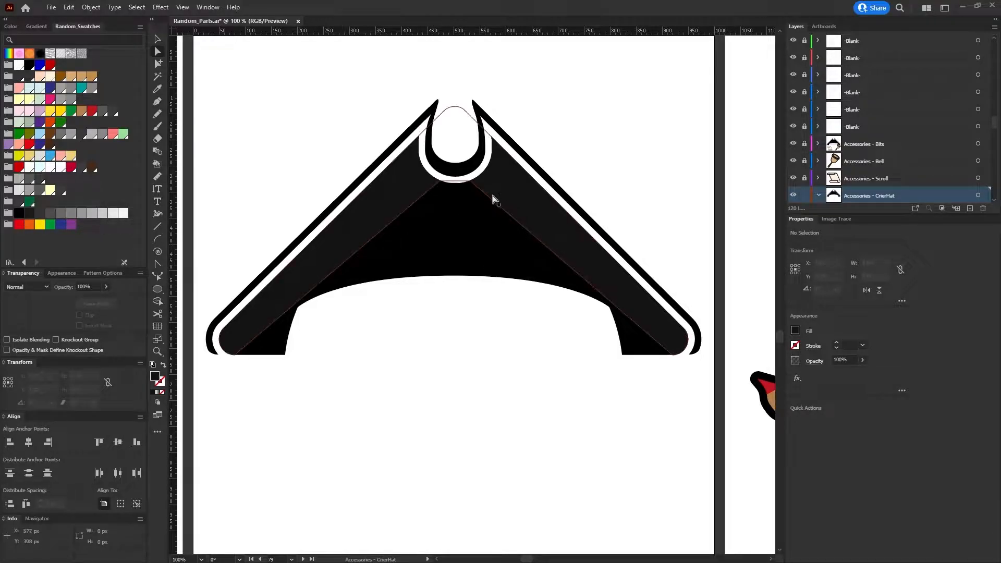
scroll(459, 195, "up", 3)
left_click(458, 182)
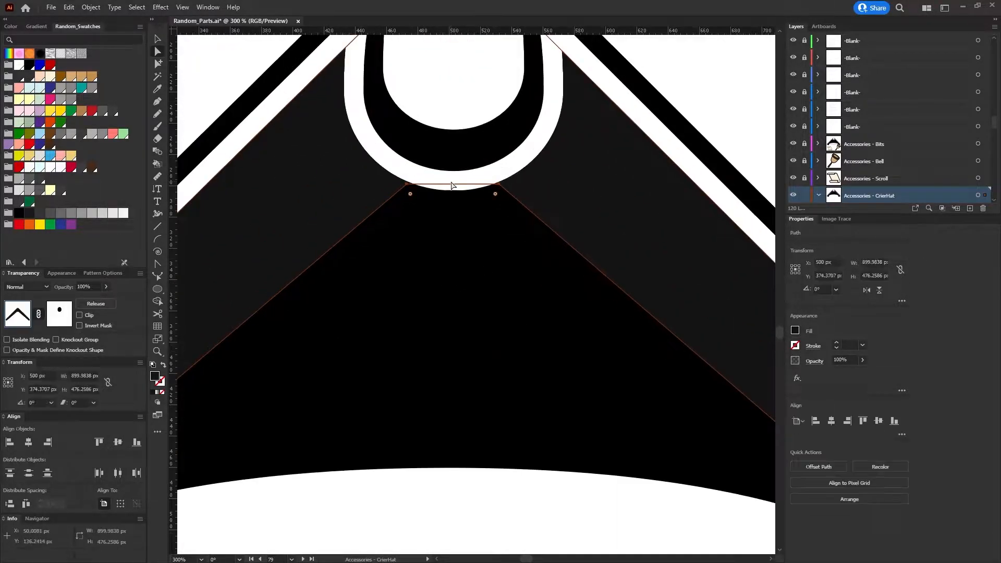
left_click(518, 283)
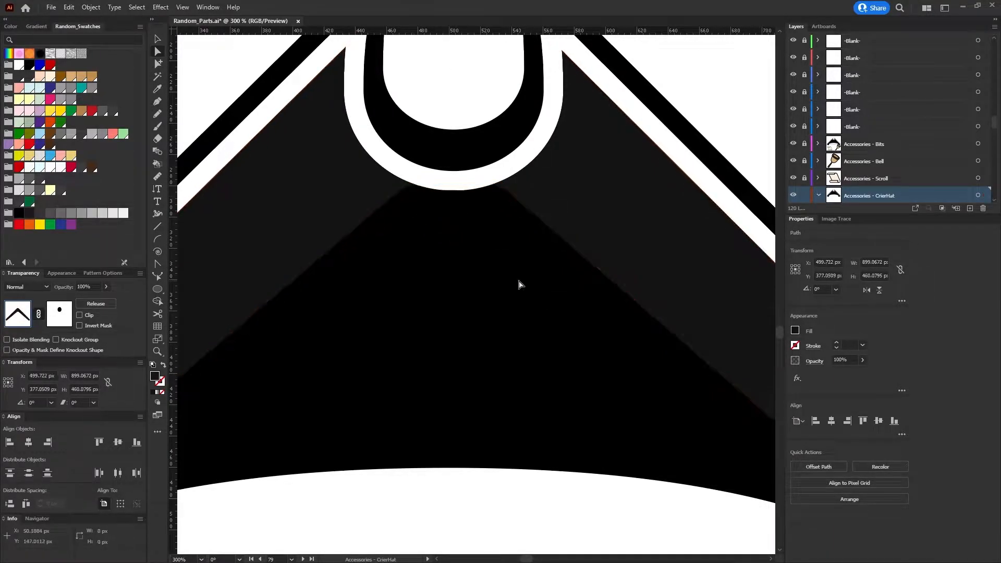
left_click(436, 208)
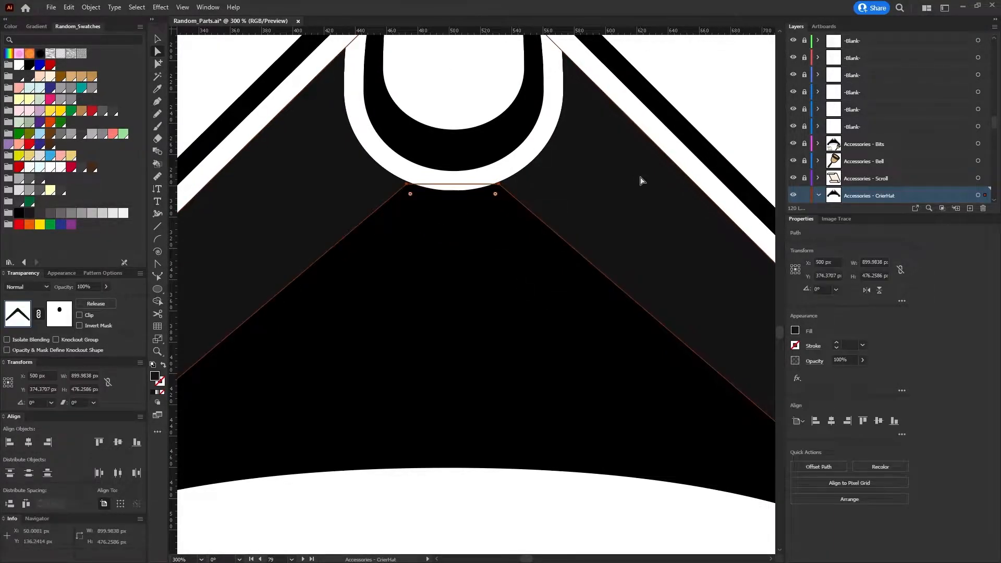
scroll(900, 179, "down", 2)
left_click(60, 314)
scroll(460, 149, "down", 2)
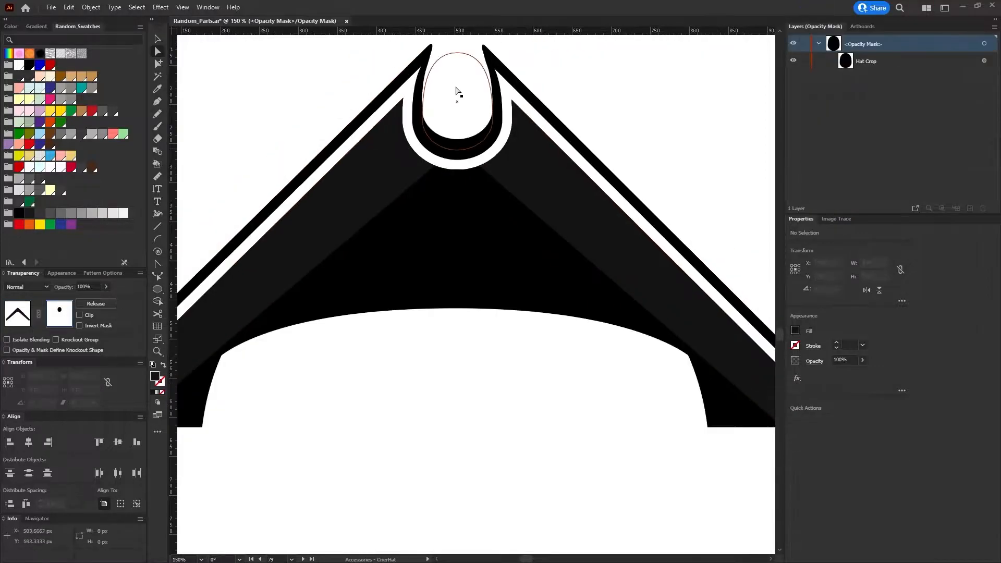
scroll(439, 62, "up", 2)
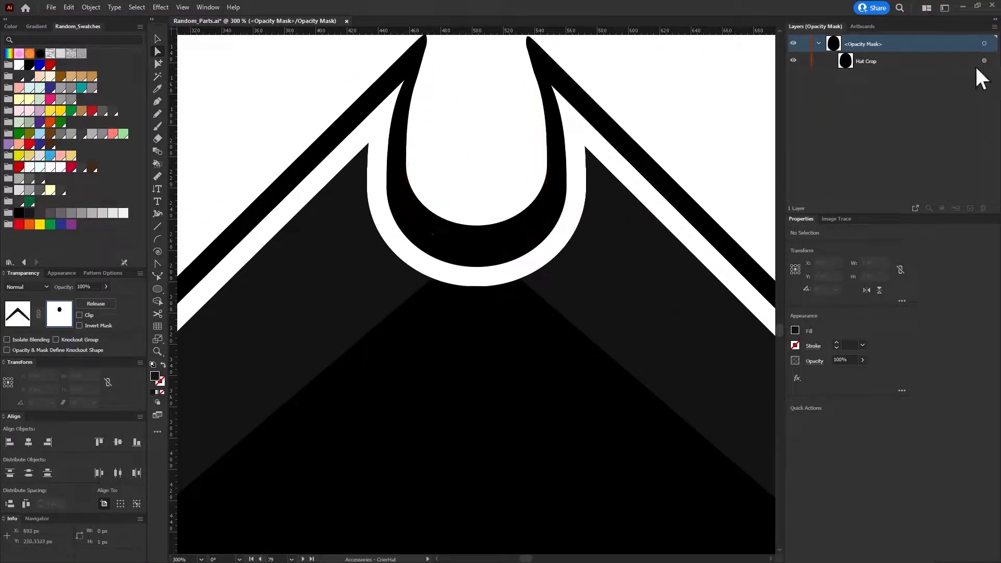
Try nudging the mask's Hat Crop oval downward, and return it to its original position
left_click(961, 59)
key("Down")
key("Down")
key("Down")
key("Down")
key("Down")
key("Down")
key("Down")
key("Down")
key("Down")
key("Down")
key("Down")
key("Down")
key("Down")
key("Down")
key("Down")
key("Down")
key("Down")
key("Down")
key("Down")
key("Down")
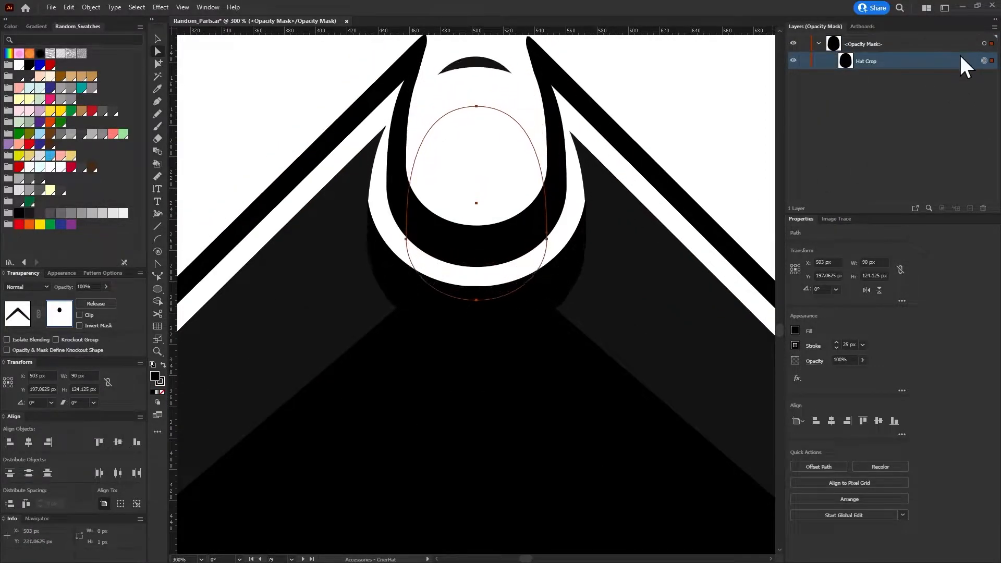
key("Up")
key("Up")
key("Up")
key("Up")
key("Up")
key("Up")
key("Up")
key("Up")
key("Up")
key("Up")
key("Up")
key("Up")
key("Up")
key("Up")
key("Up")
key("Up")
key("Up")
key("Up")
key("Up")
key("Up")
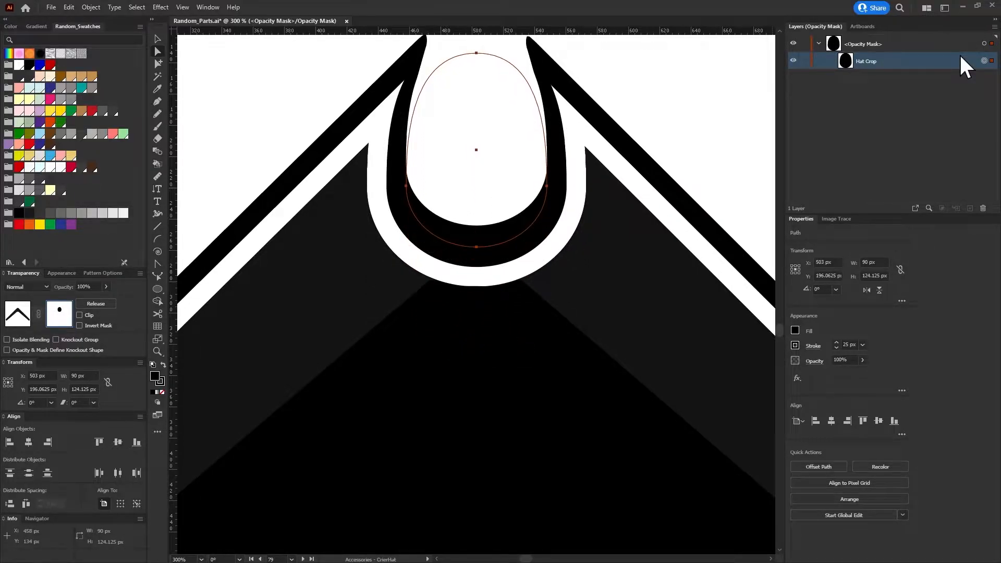
Duplicate the Hat Crop oval in place inside the opacity mask and nudge the copy down 9 px
key("ctrl+v")
key("ctrl+z")
key("ctrl+f")
key("Down")
key("Down")
key("Down")
key("Down")
key("Down")
key("Down")
key("Down")
key("Down")
key("Down")
key("Down")
key("Down")
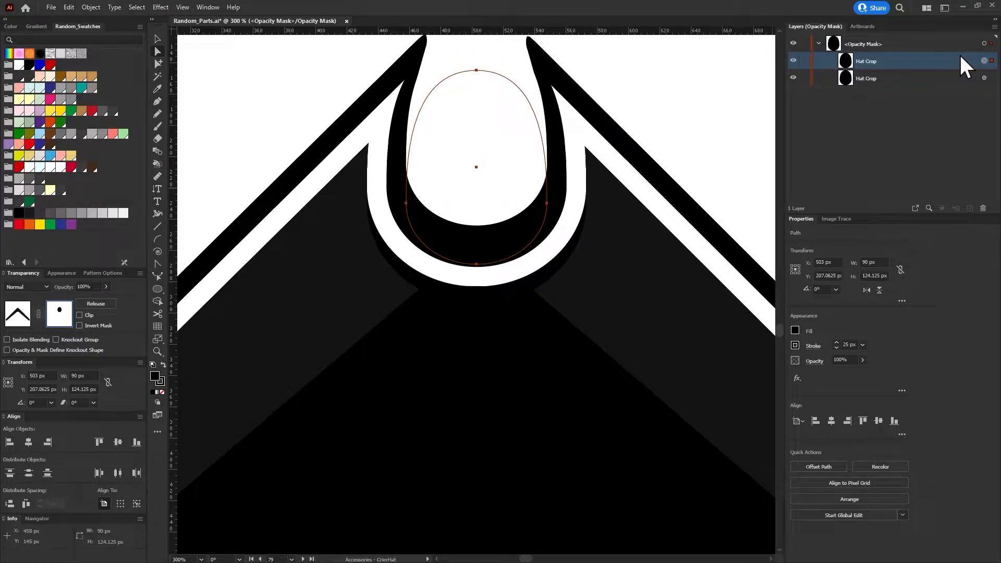
key("Down")
key("Down")
key("Down")
key("Down")
key("Down")
key("Down")
key("Down")
key("Down")
key("Down")
key("Up")
key("Up")
key("Up")
key("Up")
key("Up")
key("Up")
key("Up")
key("Up")
key("Up")
key("Up")
key("Up")
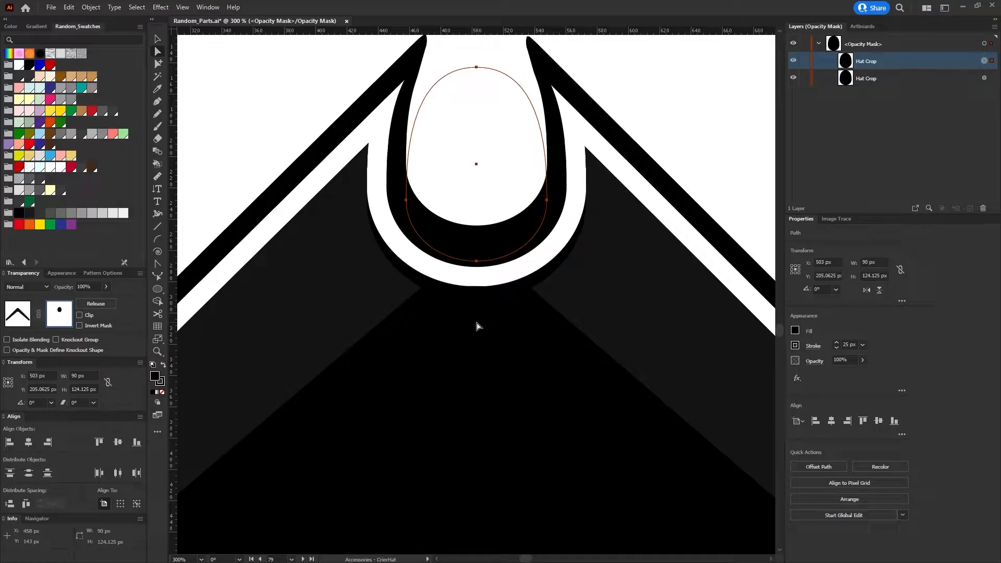
Cut the lowered Hat Crop copy from the opacity mask and paste it in place in the main artwork
key("ctrl+x")
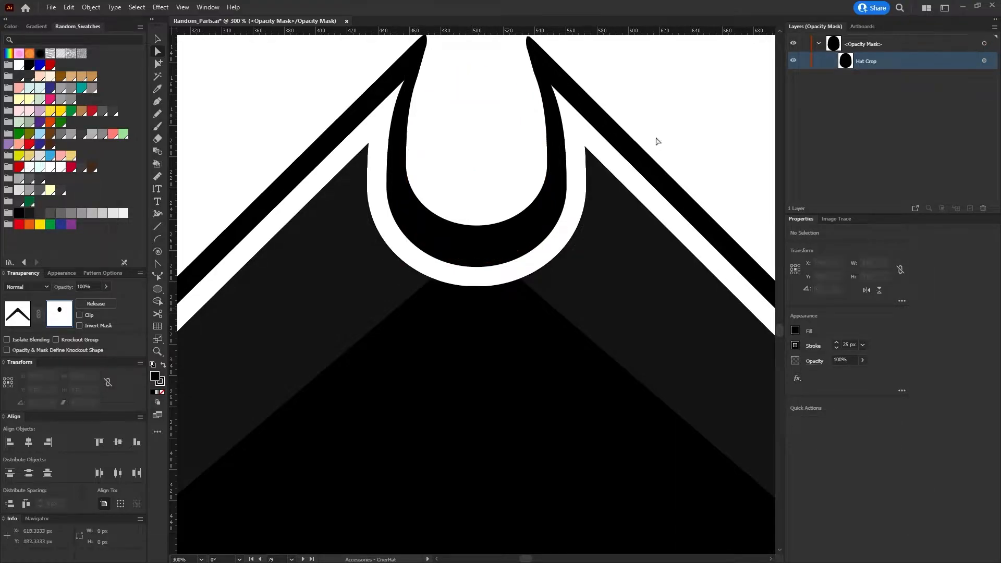
left_click(21, 306)
key("ctrl+v")
key("ctrl+z")
key("ctrl+f")
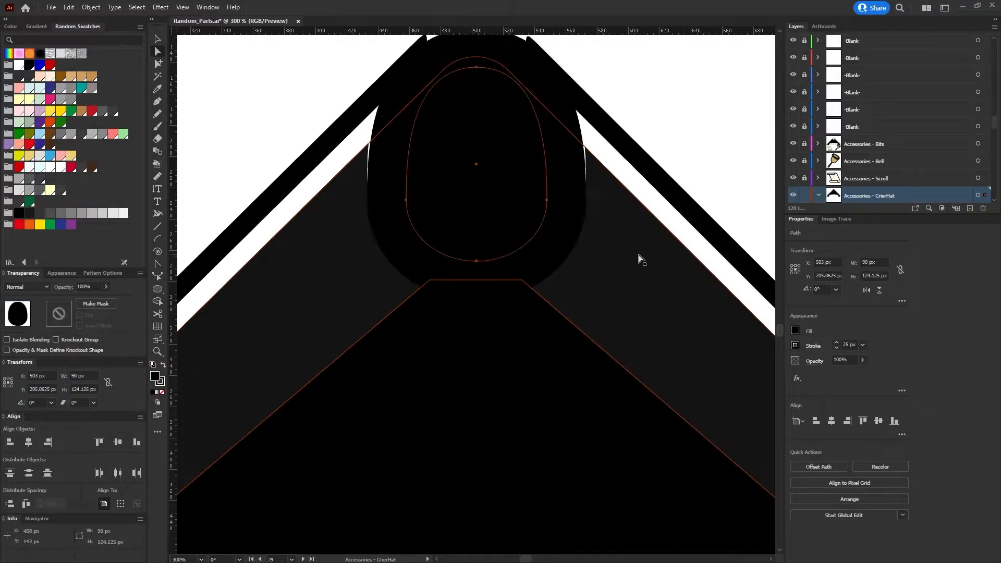
Select the Hat shape in the Accessories - CrierHat layer and release its opacity mask
scroll(871, 130, "down", 2)
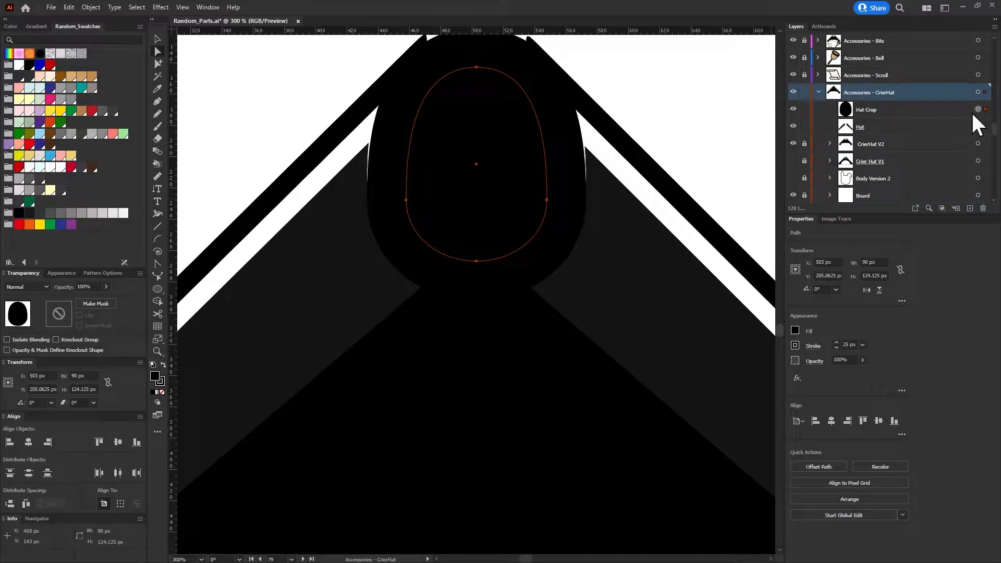
left_click(977, 110)
left_click(861, 130)
left_click(977, 126)
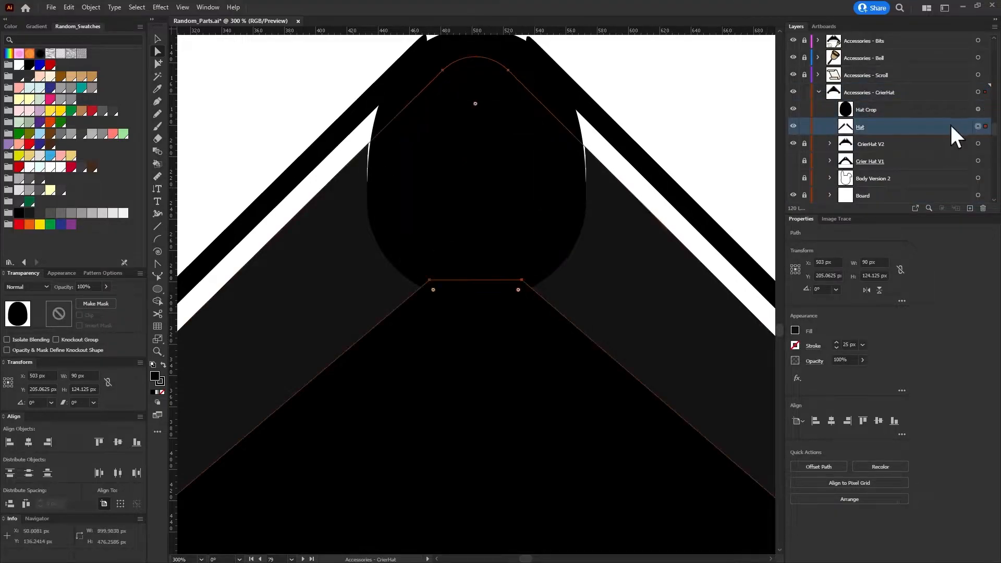
left_click(94, 304)
Fill the lowered Hat Crop copy with RGB 20, 20, 20 and group it with the Hat shape
left_click(864, 110)
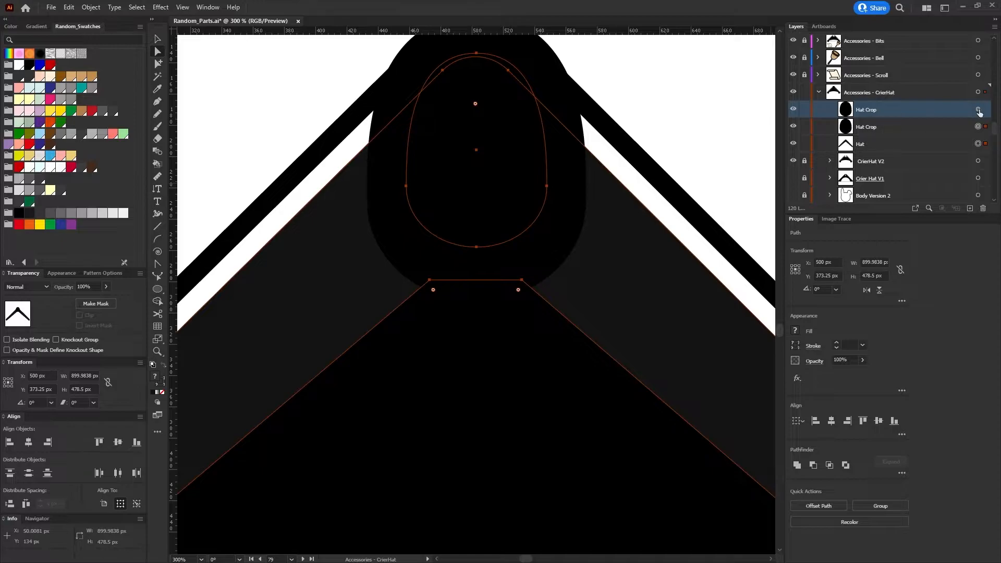
left_click(978, 110)
left_click(867, 128)
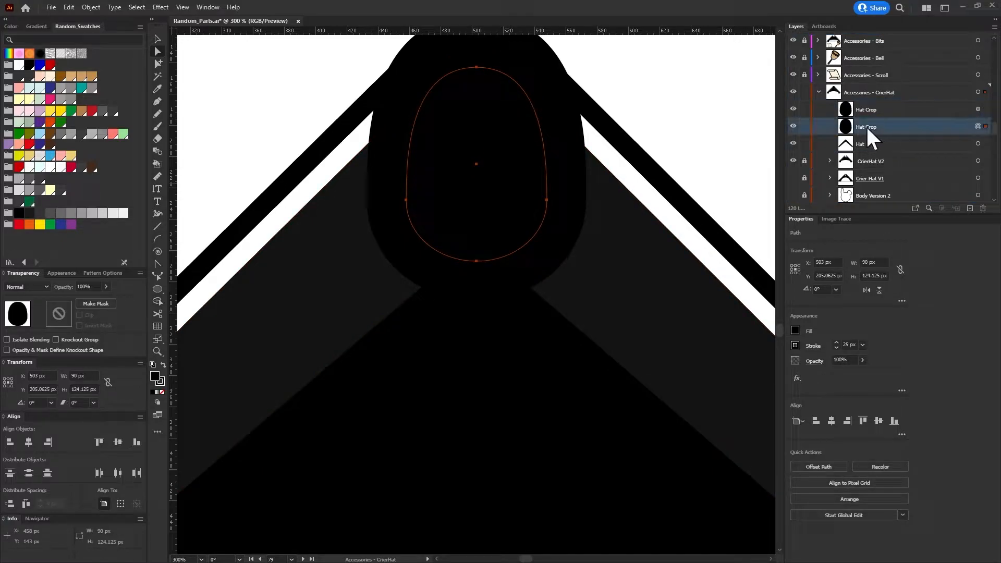
left_click(795, 331)
key("Tab")
type("20")
key("Tab")
type("20")
key("Tab")
type("20")
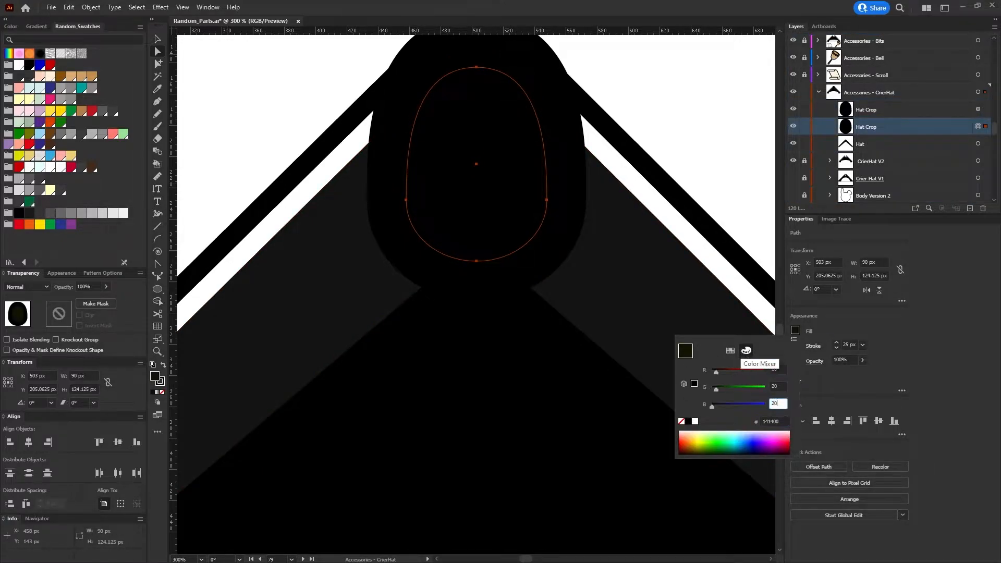
key("Return")
left_click(977, 144, "shift")
left_click(880, 508)
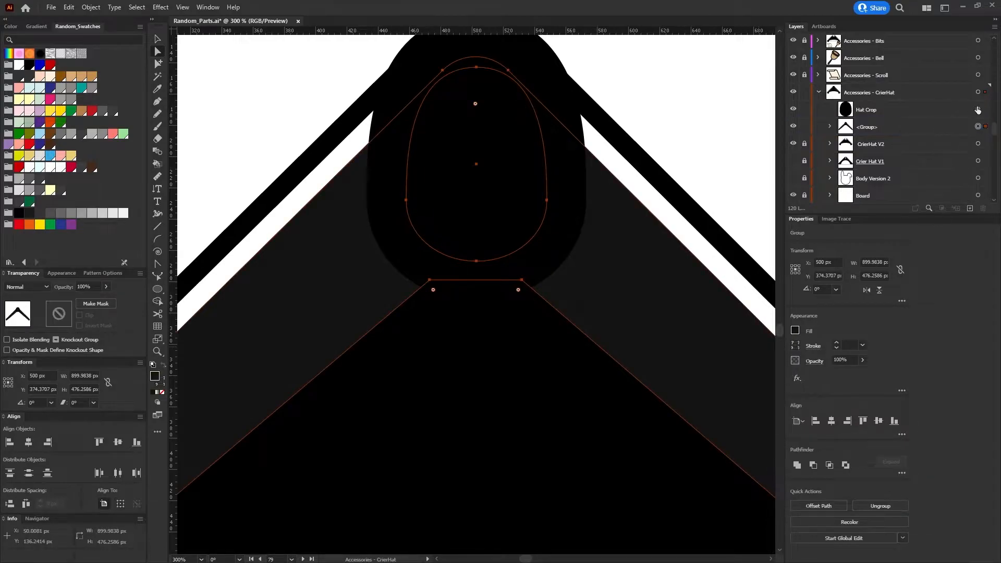
Try making an opacity mask on the brim group from the top Hat Crop oval
left_click(97, 303)
left_click(547, 313)
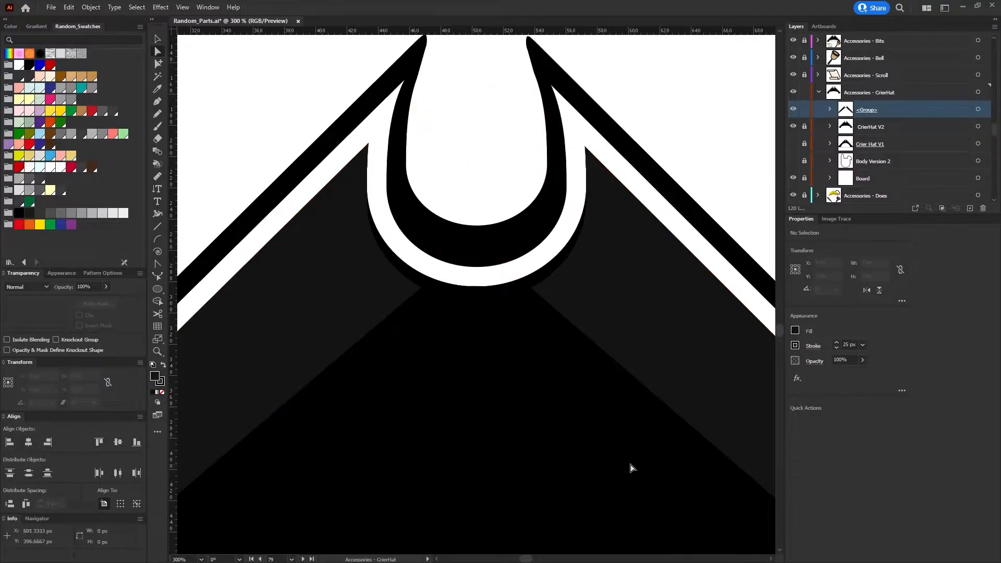
key("ctrl+z")
left_click(707, 135)
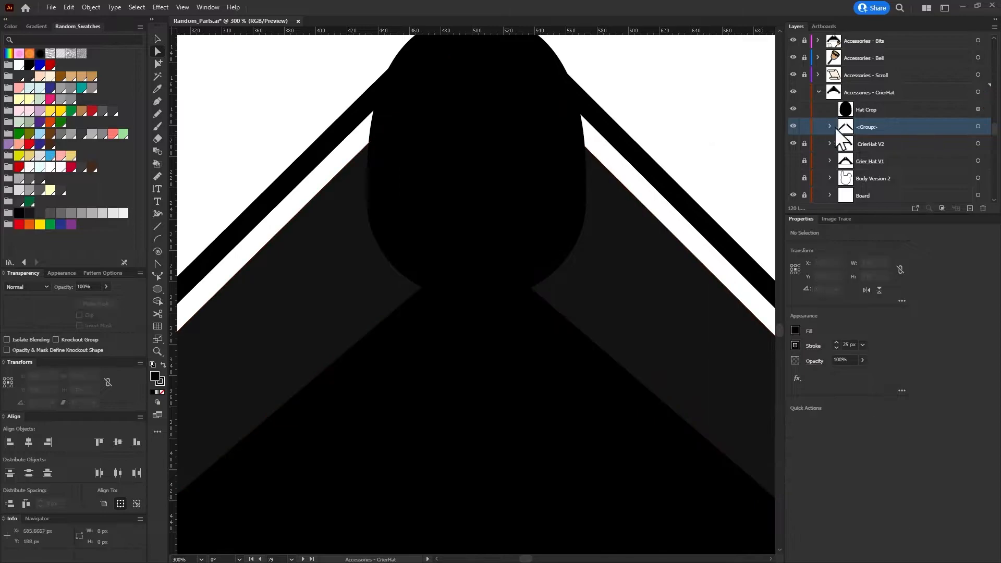
Try removing the stroke from the Hat Crop oval inside the brim group
left_click(830, 127)
left_click(952, 146)
left_click(978, 144)
left_click(977, 109)
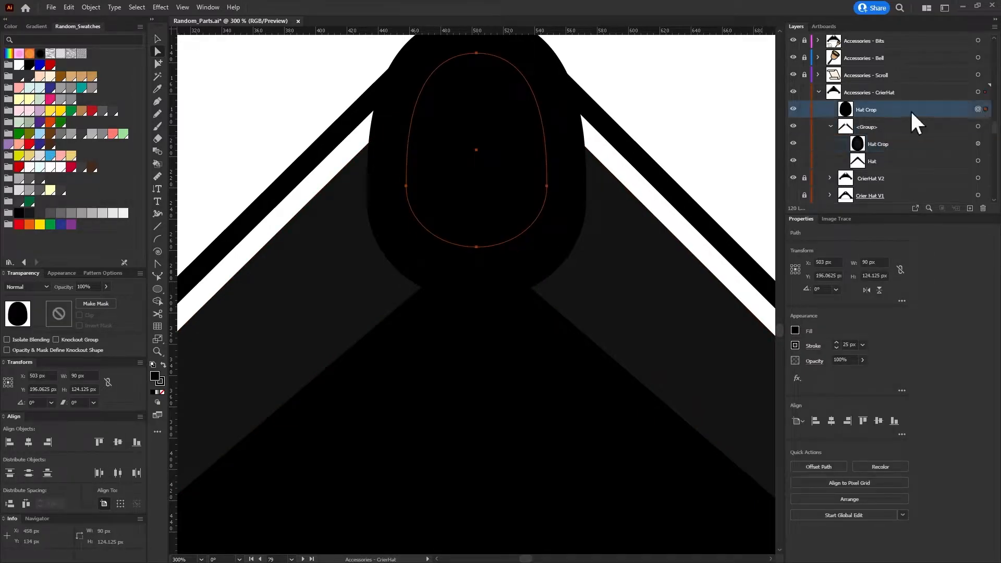
left_click(963, 143)
left_click(795, 331)
left_click(811, 361)
left_click(795, 347)
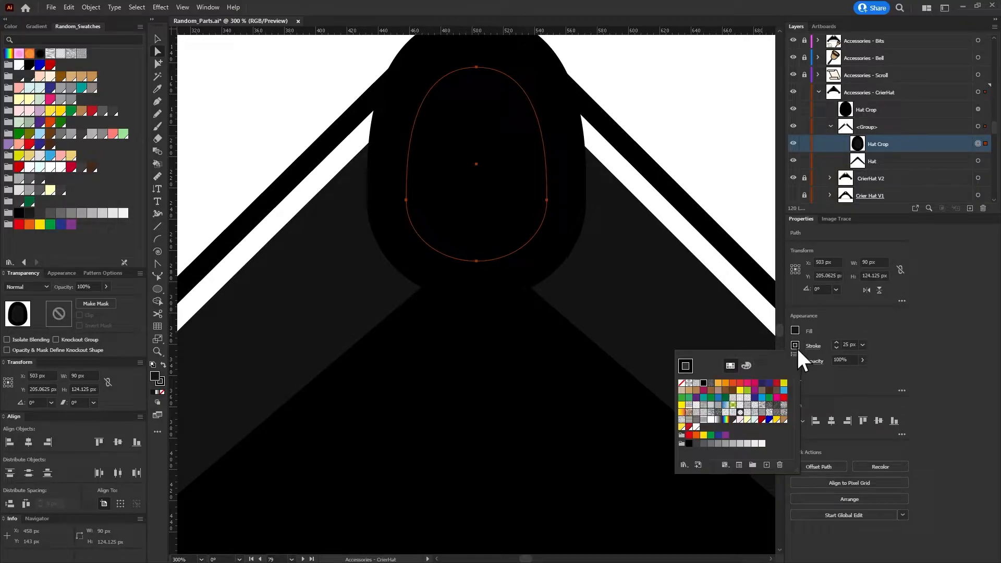
left_click(681, 382)
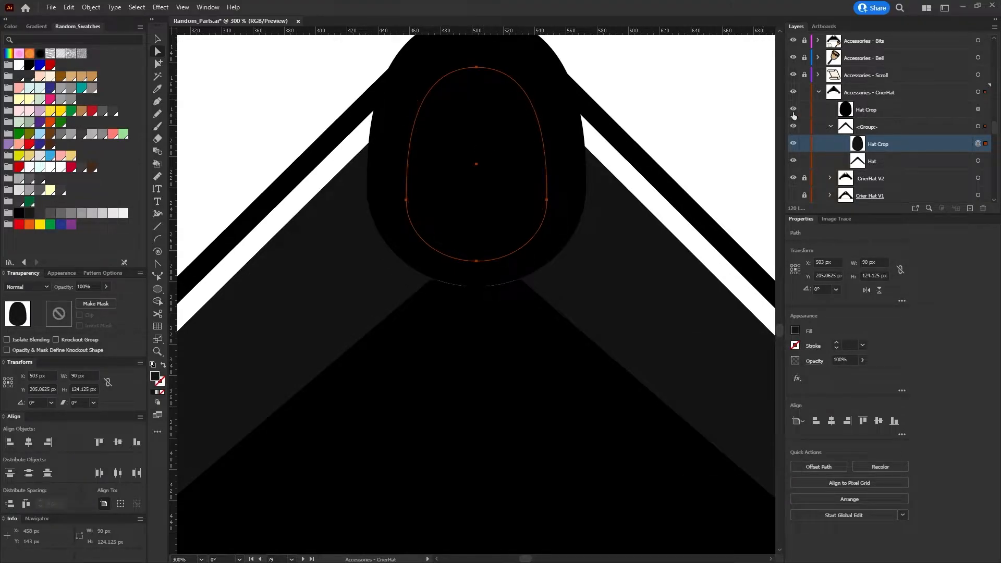
Undo the stroke removal and hide the ungrouped Hat Crop oval at the top of the layer
left_click(793, 111)
key("ctrl+z")
key("ctrl+shift+z")
key("ctrl+z")
left_click(794, 109)
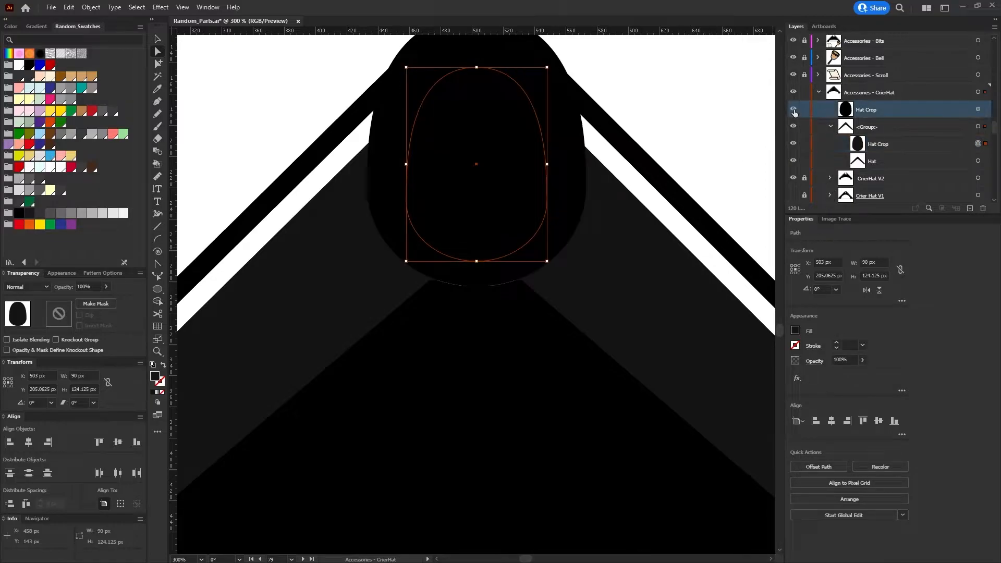
key("ctrl+z")
key("ctrl+z")
left_click(793, 109)
left_click(659, 151)
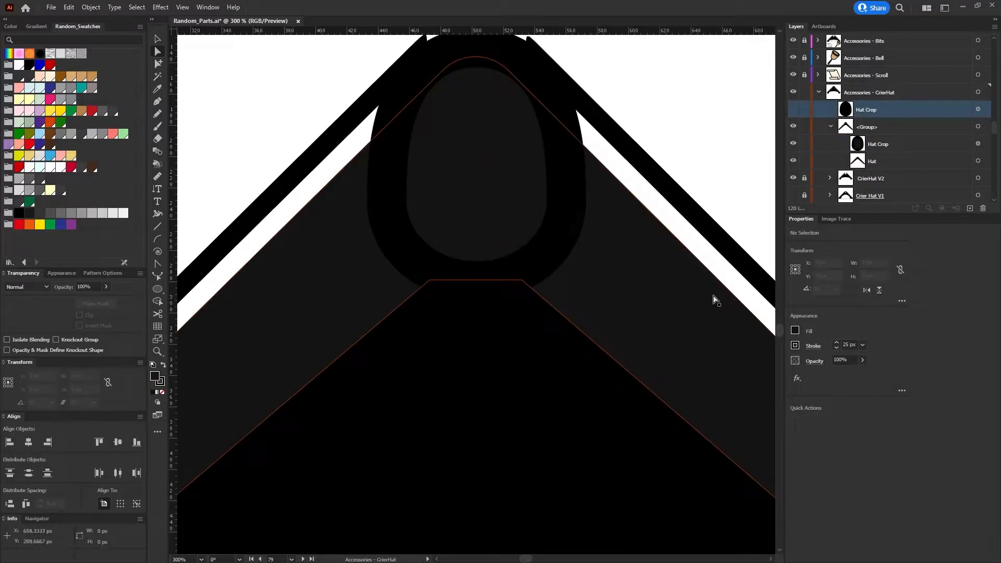
Set the stroke colour of the grouped Hat Crop oval to RGB 20, 20, 20
left_click(978, 143)
left_click(795, 345)
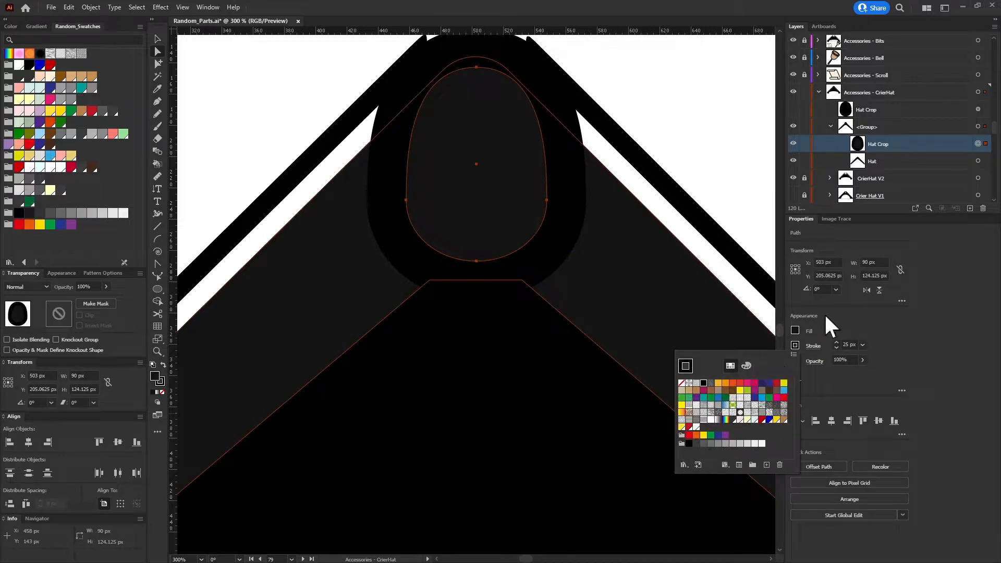
left_click(746, 366)
key("Tab")
type("20")
key("Tab")
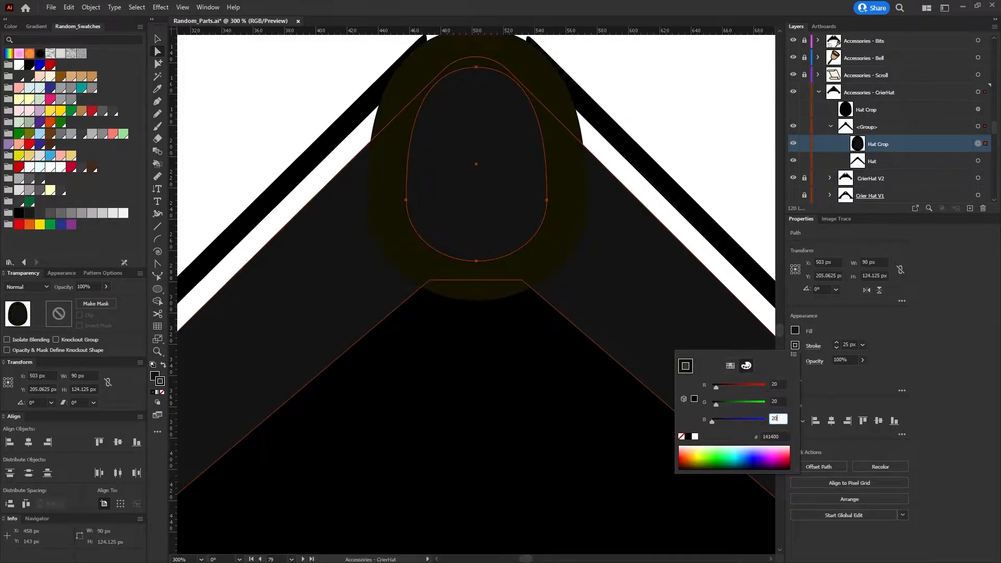
type("20")
key("Return")
Try making an opacity mask on the brim group by itself, then undo it
left_click(684, 175)
left_click(830, 126)
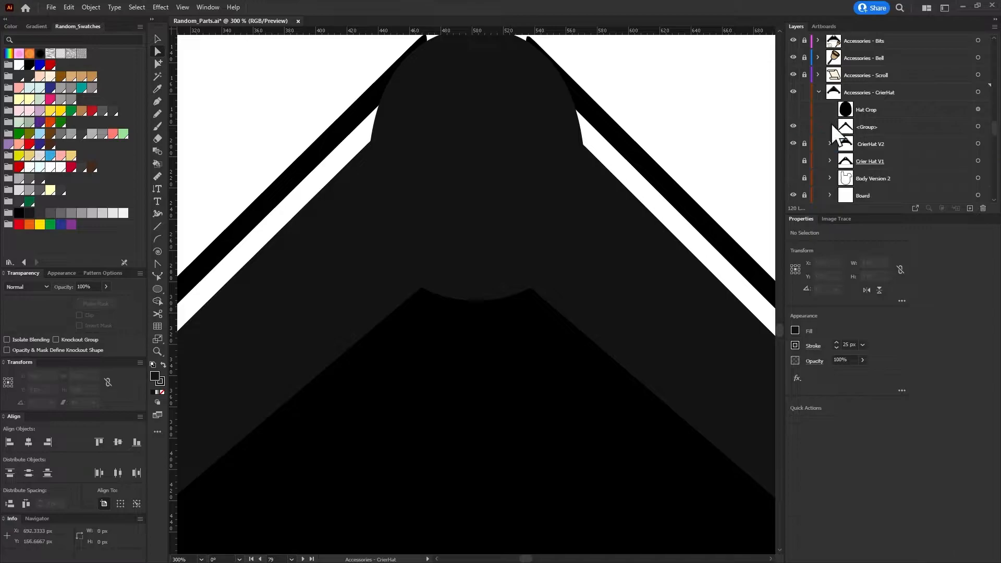
left_click(977, 126)
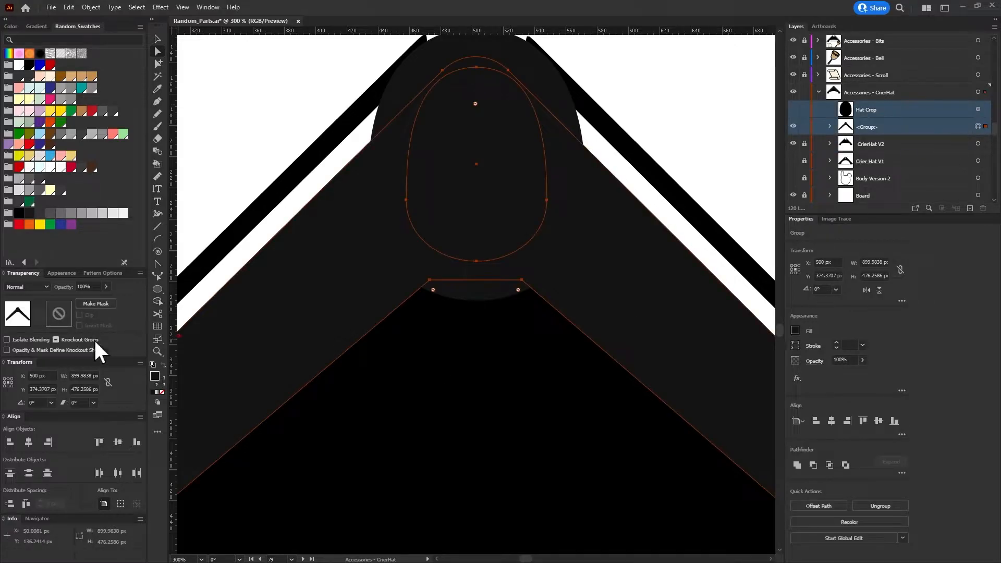
left_click(96, 304)
key("ctrl+z")
Show the top Hat Crop oval and make an opacity mask from it over the brim group
left_click(792, 109)
left_click(977, 109)
left_click(977, 127, "shift")
left_click(101, 305)
left_click(265, 80)
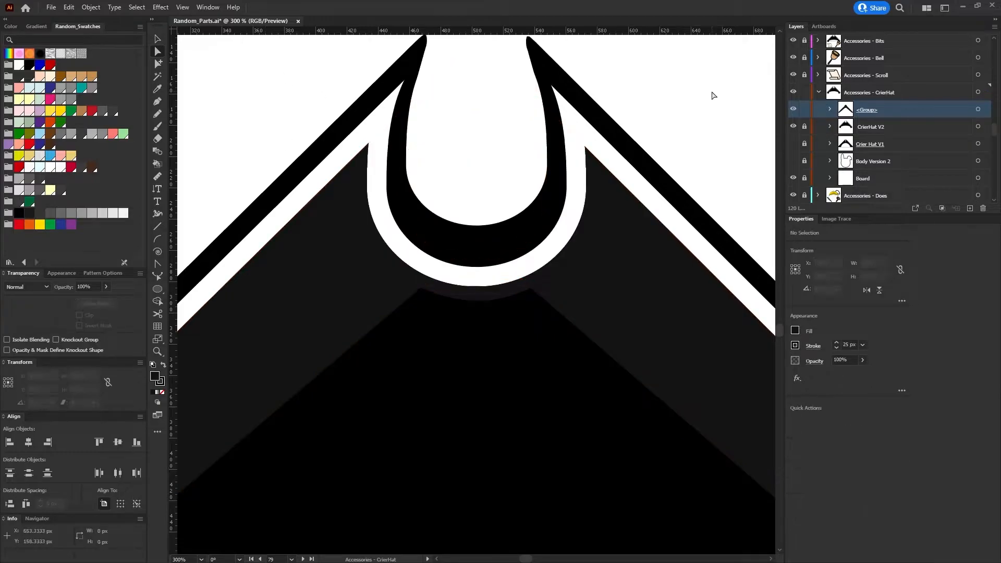
key("ctrl+1")
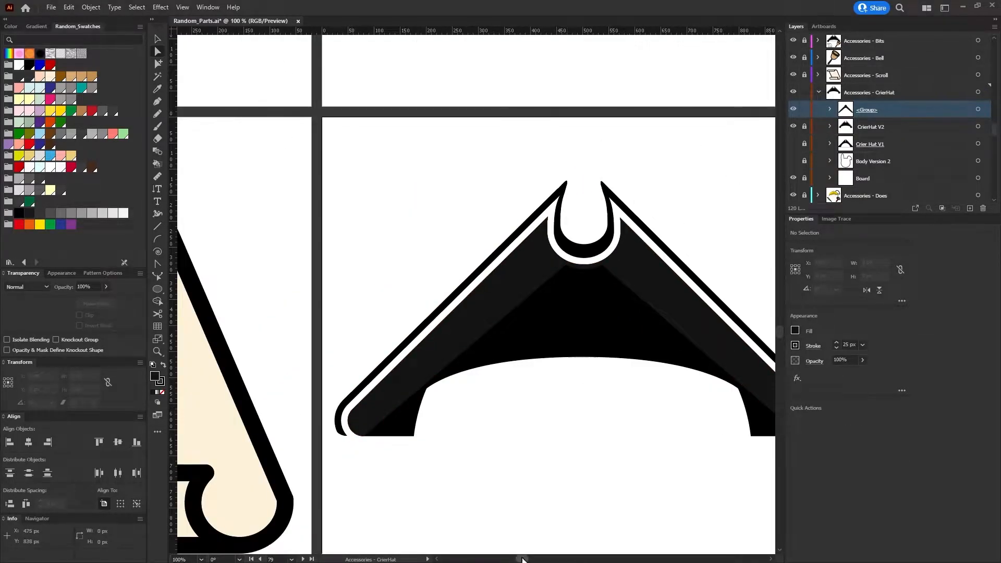
left_click_drag(523, 559, 526, 558)
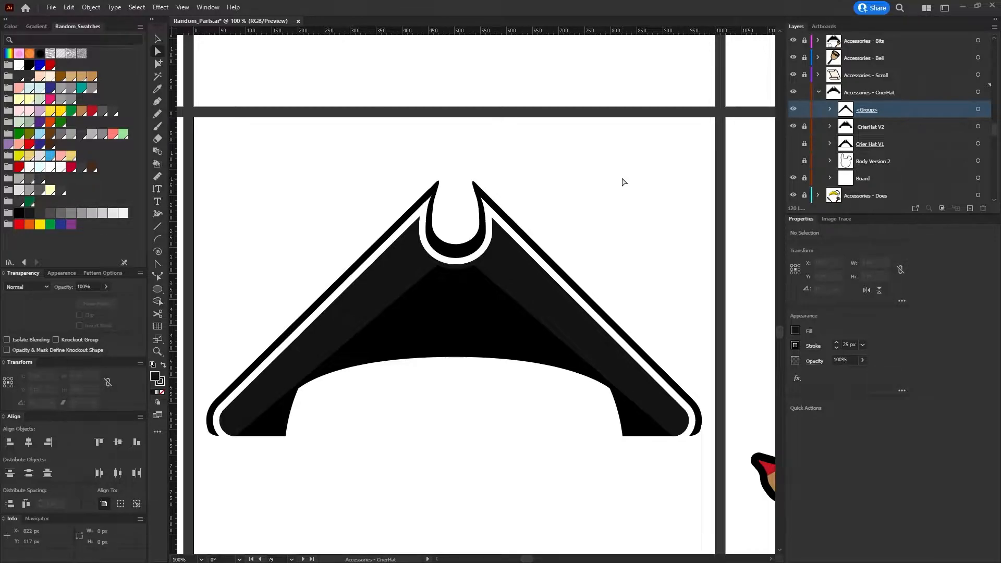
Move the brim's two inner anchor points below the notch outward and up, the left one by about 19 px and 13.5 px
scroll(423, 231, "up", 4)
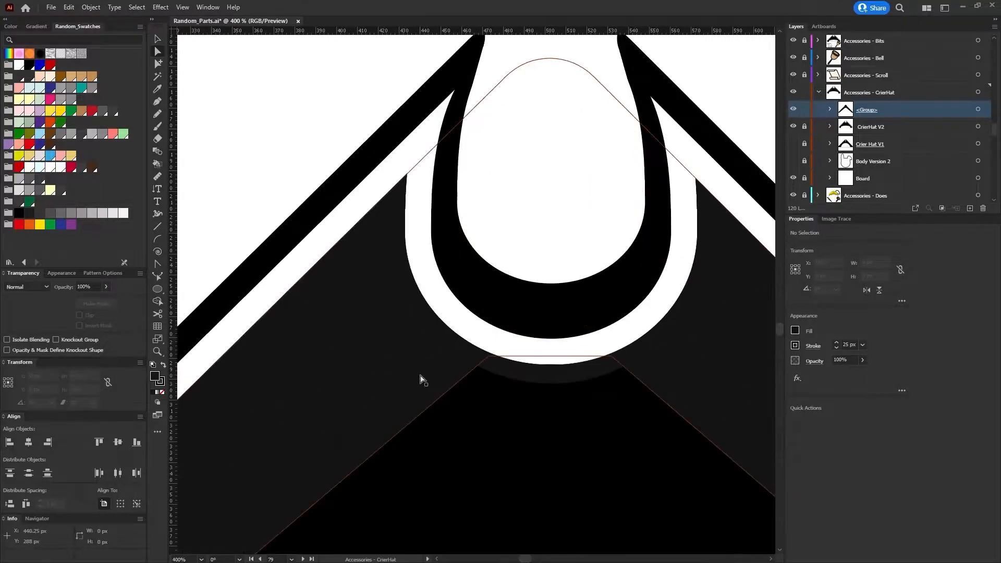
left_click(421, 382)
left_click(487, 357)
left_click_drag(487, 357, 449, 328)
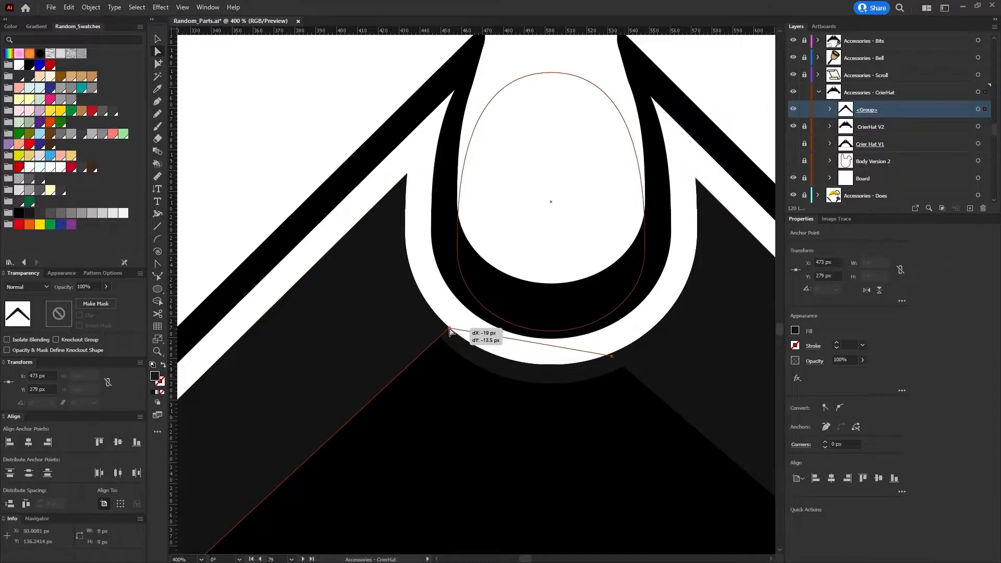
left_click_drag(611, 356, 658, 329)
left_click(651, 443)
scroll(651, 444, "down", 5)
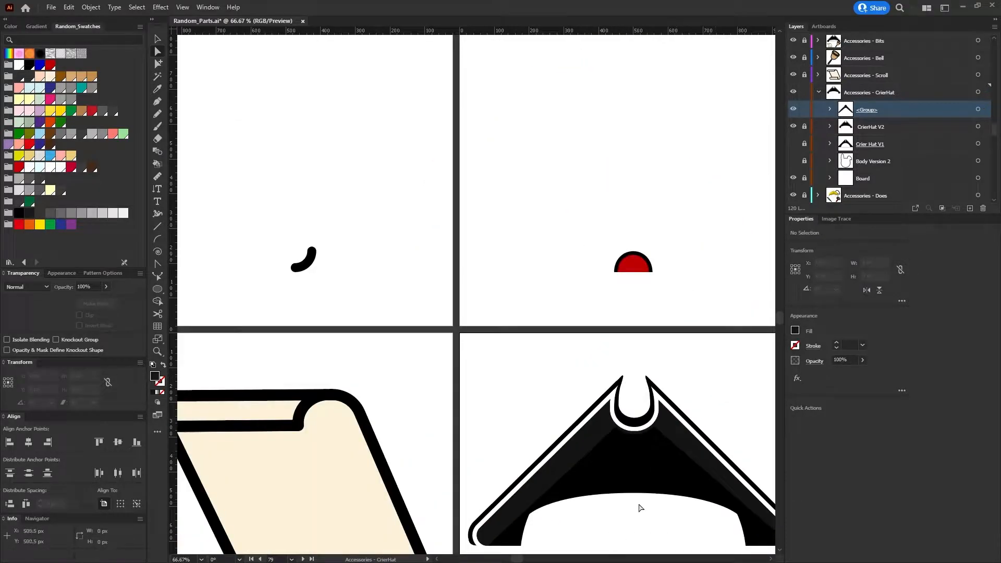
Examine the masked brim around the notch at several zoom levels and with the whole artboard in view
scroll(633, 536, "up", 5)
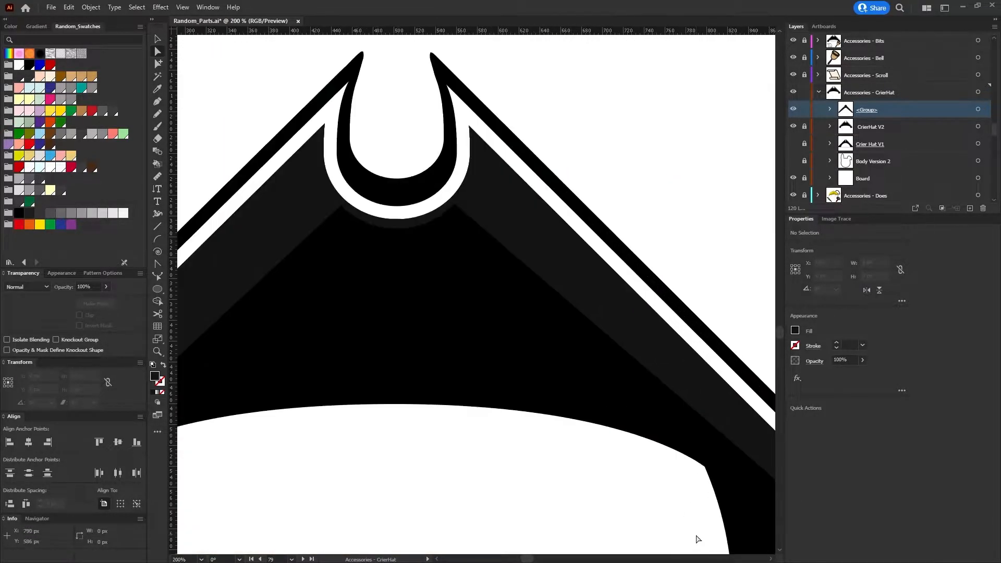
scroll(697, 538, "down", 1)
scroll(697, 539, "up", 4)
scroll(641, 443, "down", 3)
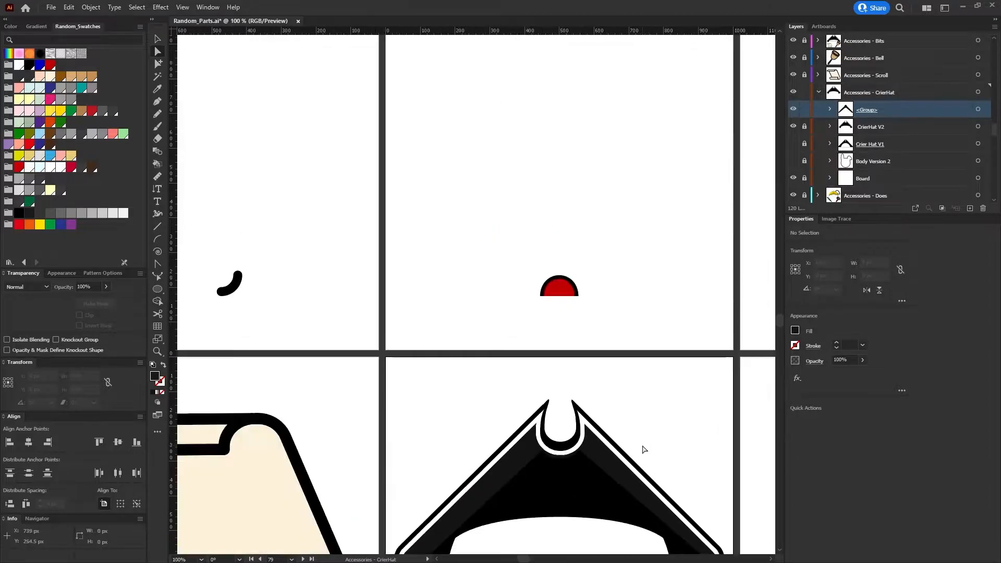
scroll(662, 530, "down", 1)
scroll(573, 529, "up", 3)
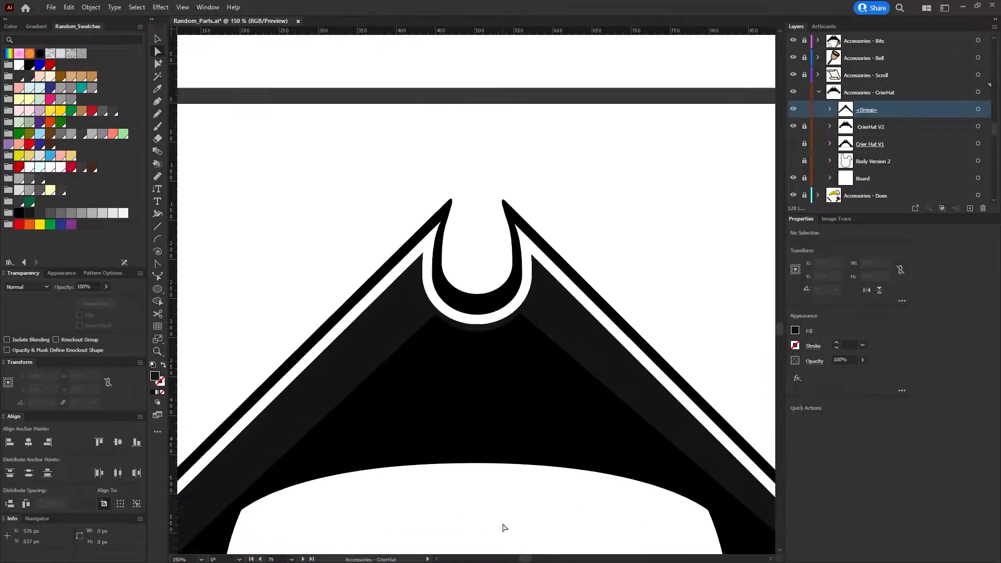
left_click(302, 559)
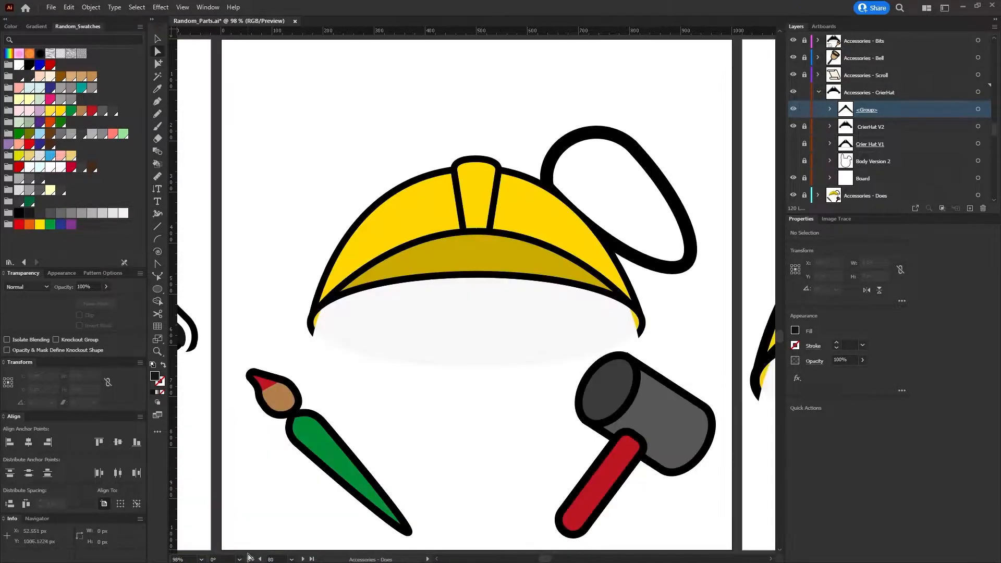
left_click(260, 559)
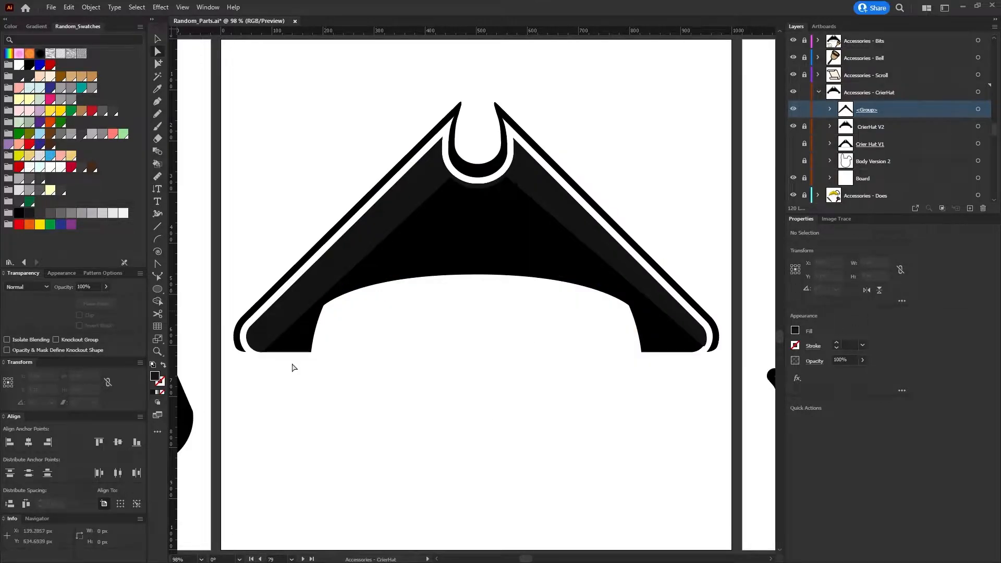
Move the anchor point at the brim's right tip inward and down to about X 923 px, Y 612 px
left_click(702, 347)
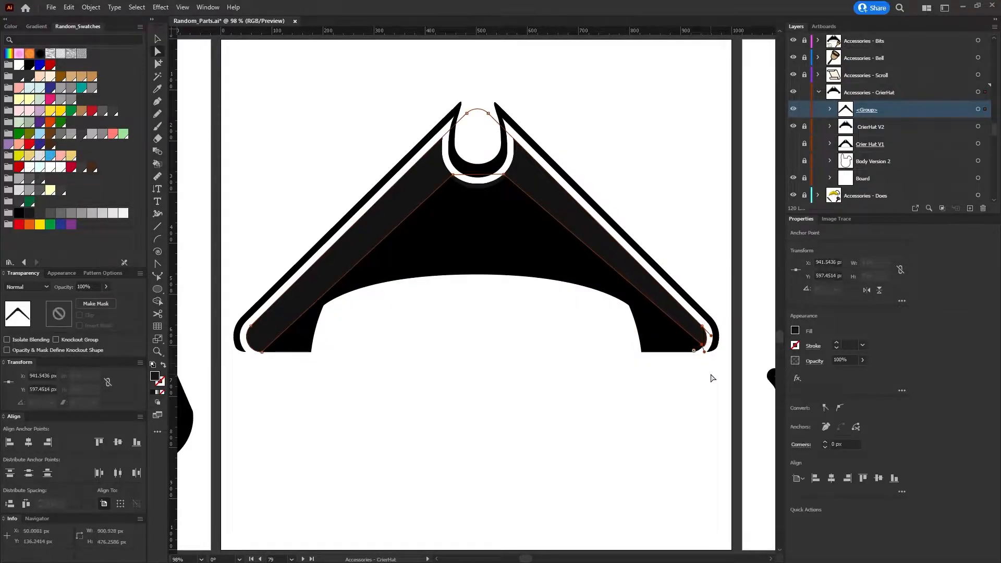
left_click(642, 413)
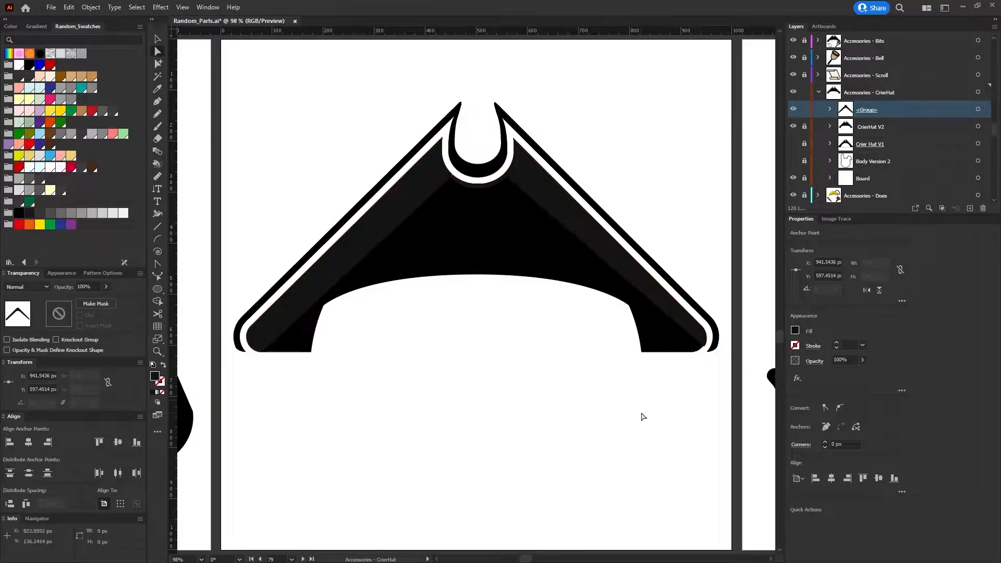
left_click(660, 301)
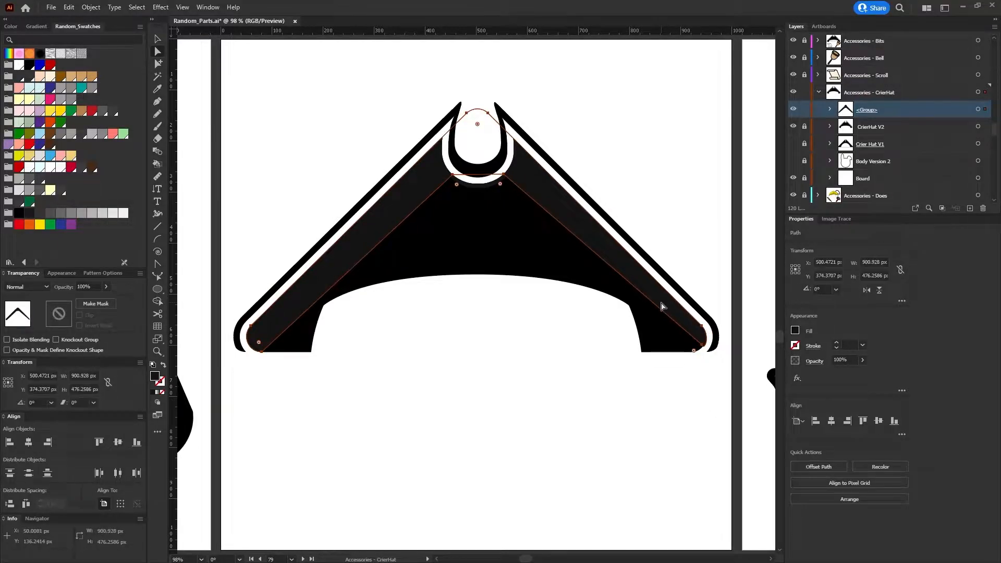
left_click(703, 347)
scroll(702, 347, "up", 4)
left_click_drag(699, 290, 659, 320)
left_click(605, 408)
scroll(409, 380, "down", 4)
Adjust the curve handle of the brim's lower right anchor point so the tip ends in a smooth round
left_click_drag(308, 386, 428, 379)
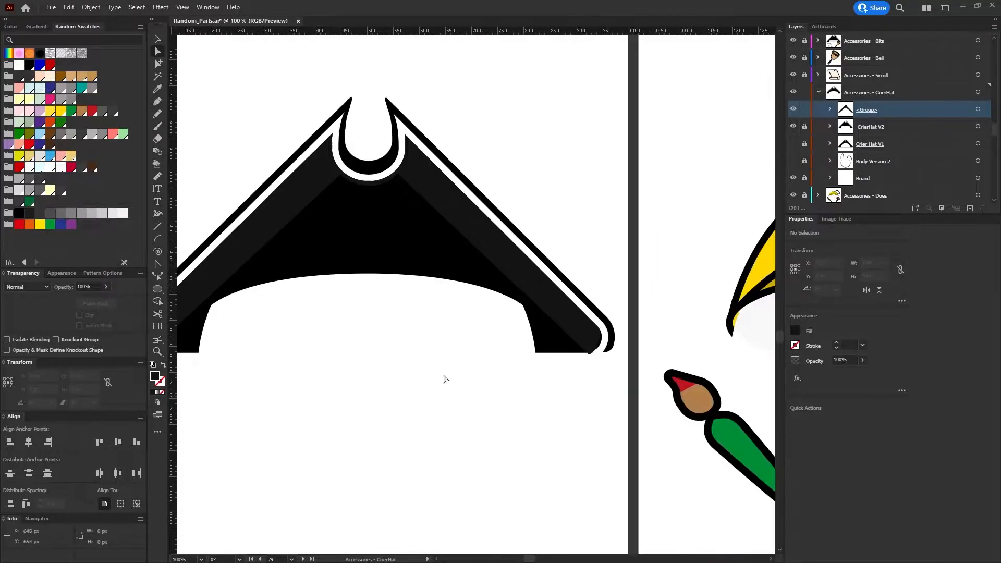
left_click(589, 348)
scroll(596, 353, "up", 2)
left_click_drag(577, 348, 599, 346)
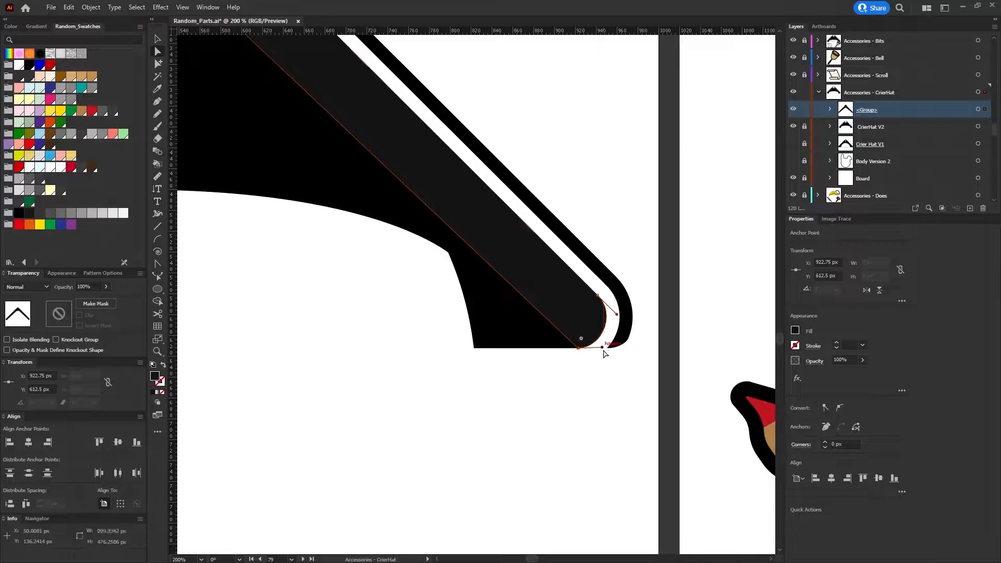
left_click(361, 369)
scroll(201, 376, "down", 3)
scroll(193, 380, "up", 1)
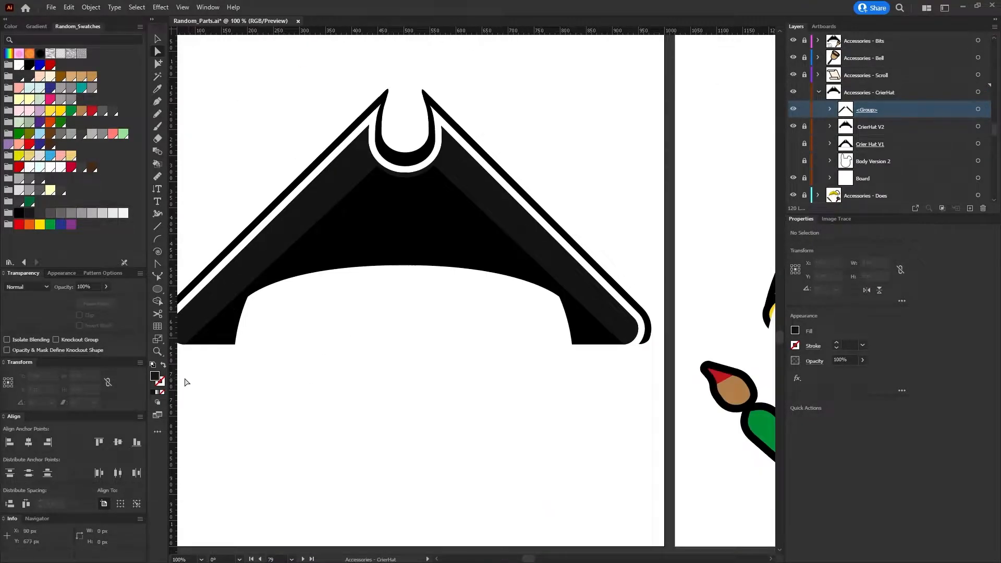
Move the Hat Crop oval inside the brim group down to Y 220.0625 px
left_click_drag(529, 560, 525, 560)
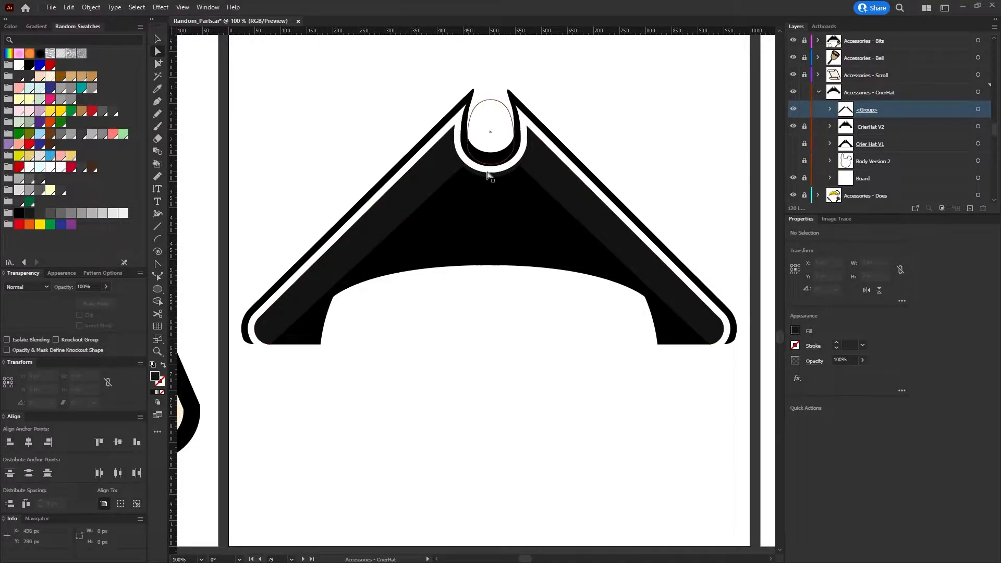
left_click(830, 109)
left_click(956, 126)
key("Down")
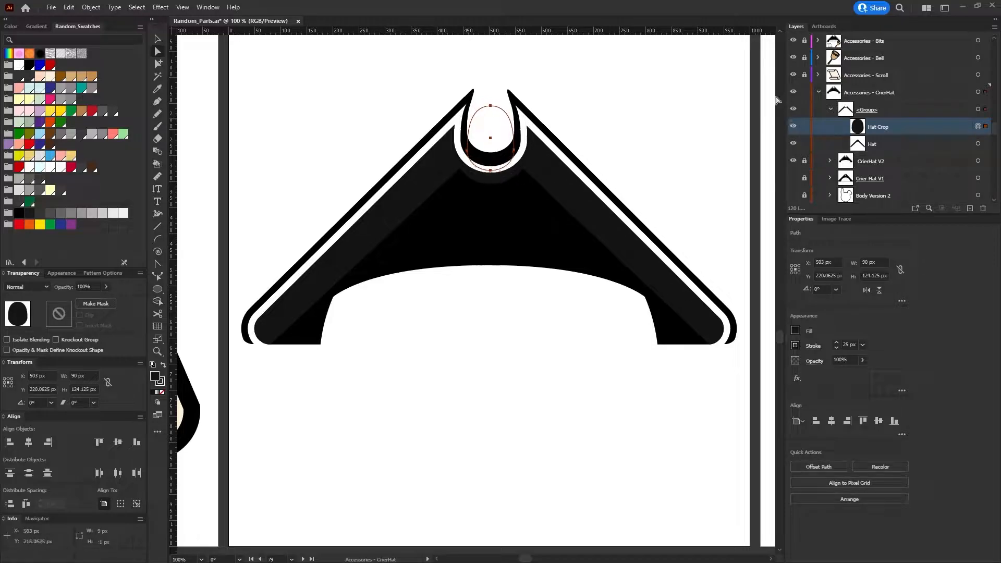
left_click(592, 70)
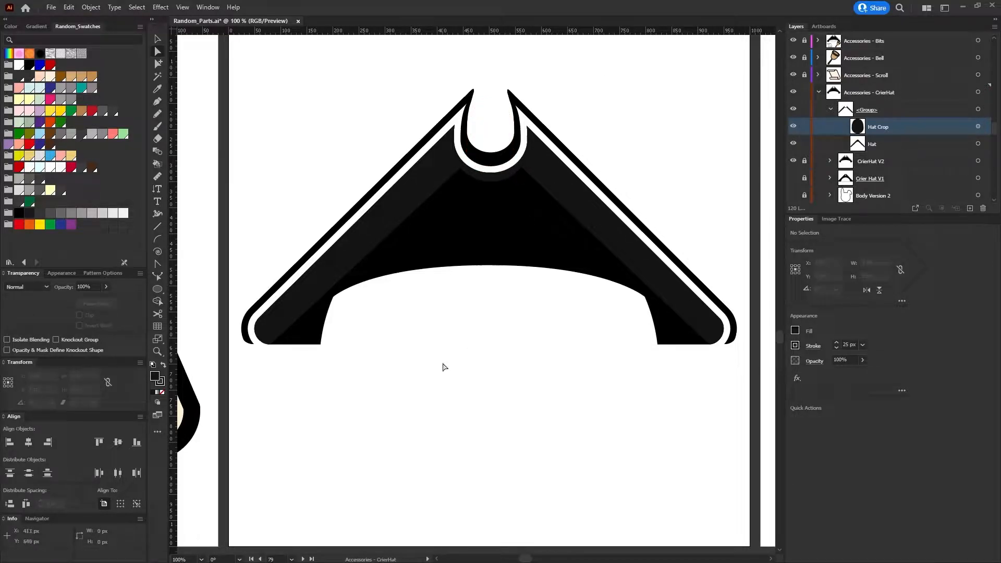
Move the brim's two inner anchor points below the notch slightly down and outward
left_click(466, 146)
scroll(467, 149, "up", 2)
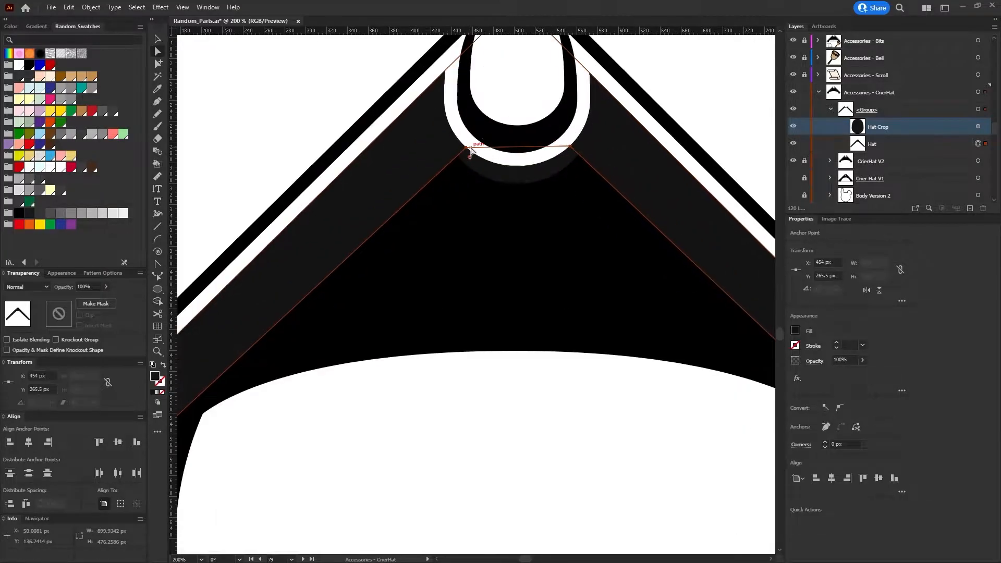
left_click_drag(467, 149, 465, 161)
left_click_drag(571, 147, 574, 158)
left_click(511, 419)
scroll(511, 421, "down", 4)
scroll(485, 489, "up", 2)
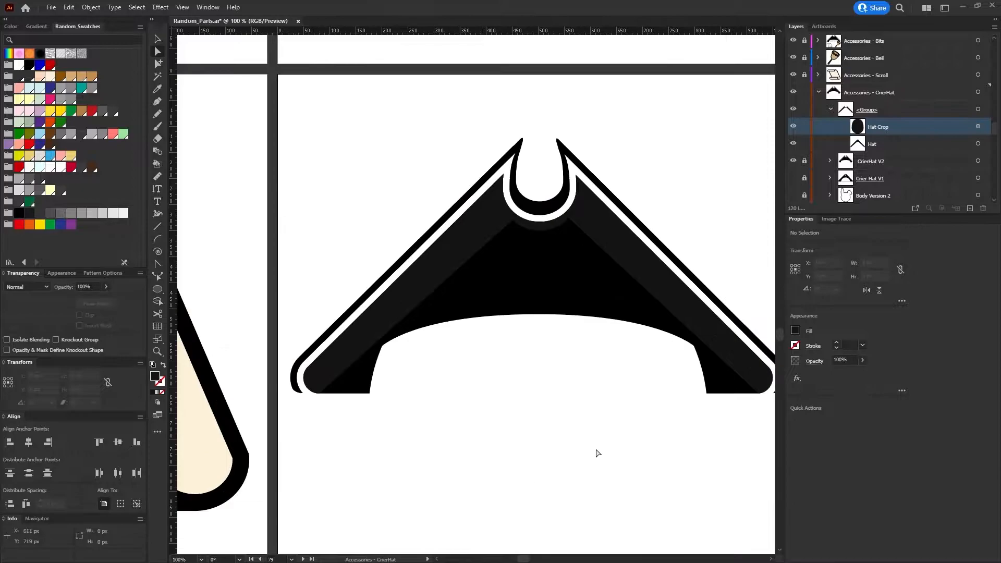
Collapse the brim group and show the Body Version 2 sublayer to check the hat against the head
left_click(829, 109)
left_click(792, 161)
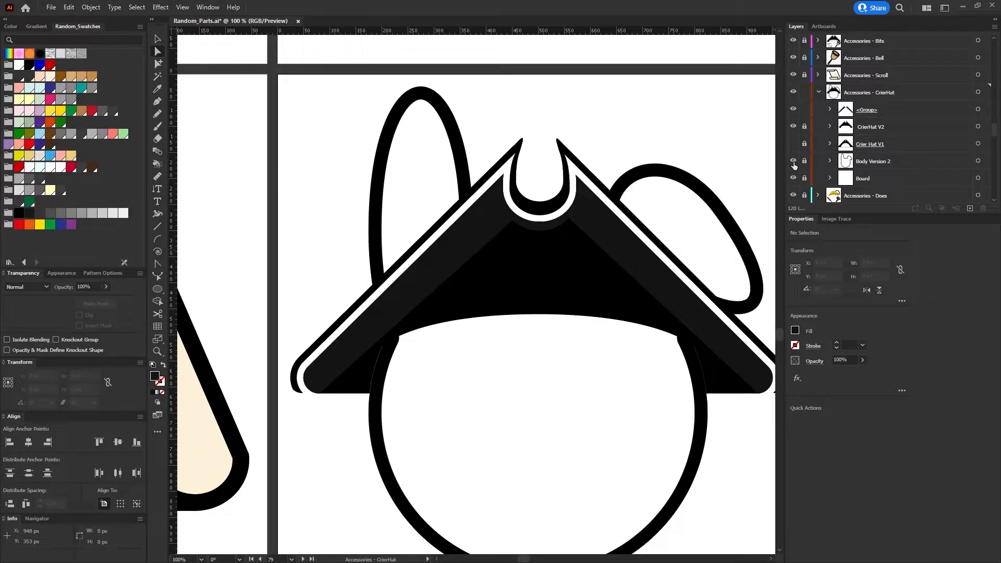
scroll(682, 203, "down", 2)
key("shift+Page_Down")
key("shift+Page_Up")
scroll(666, 464, "down", 3)
scroll(680, 457, "up", 1)
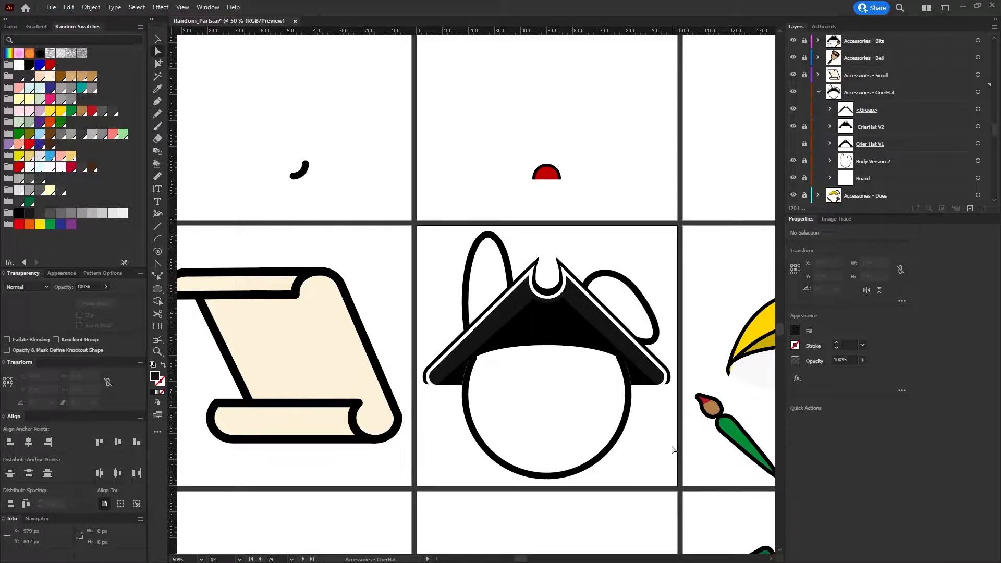
Move the brim's two inner anchor points close together just below the notch to form a narrow flat peak
scroll(533, 355, "up", 2)
left_click_drag(537, 247, 589, 254)
left_click_drag(576, 259, 573, 255)
left_click(586, 317)
key("ctrl+alt+0")
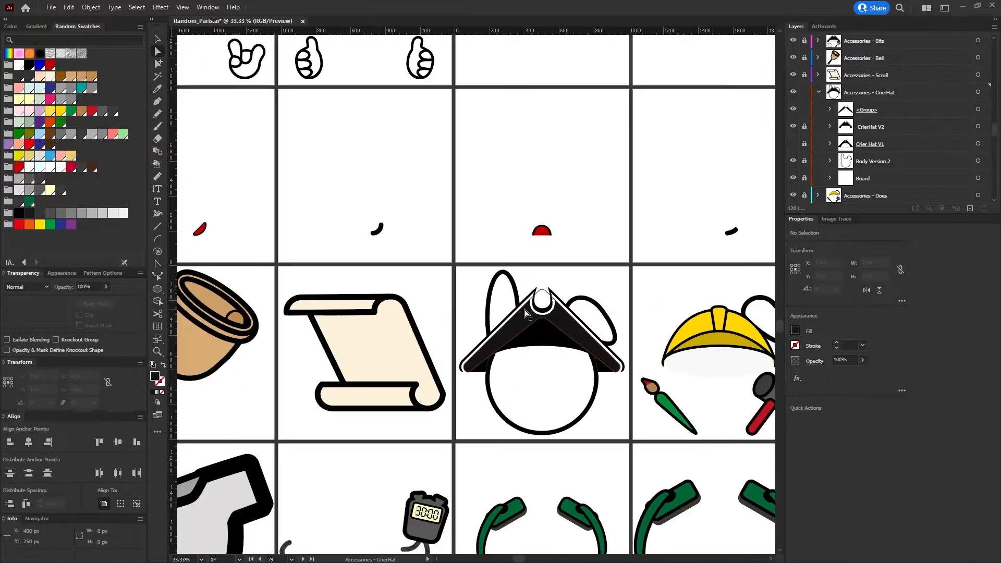
key("ctrl+0")
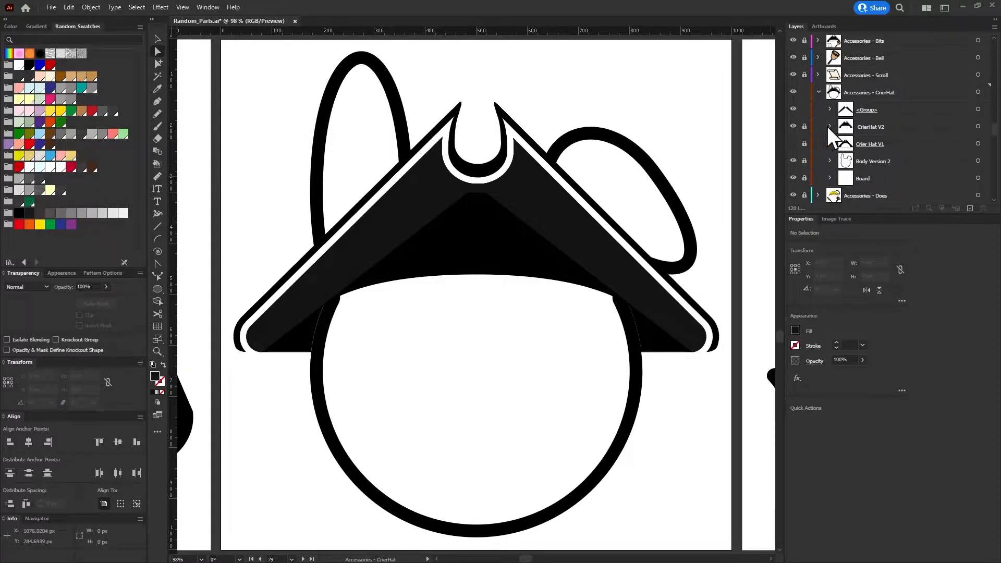
Fill the masked brim group with the black radial gradient swatch
left_click(977, 110)
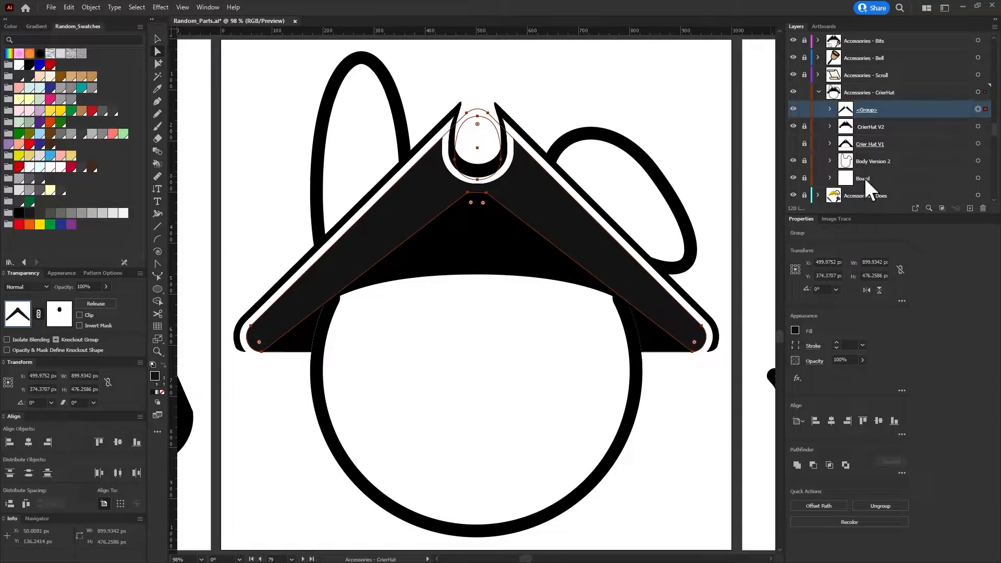
left_click(796, 331)
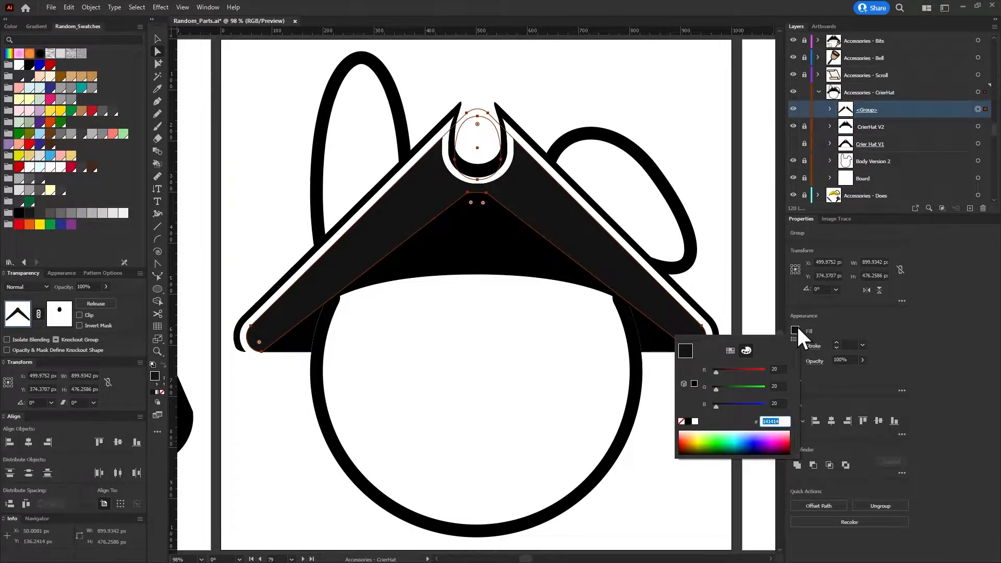
left_click(40, 55)
left_click(40, 56)
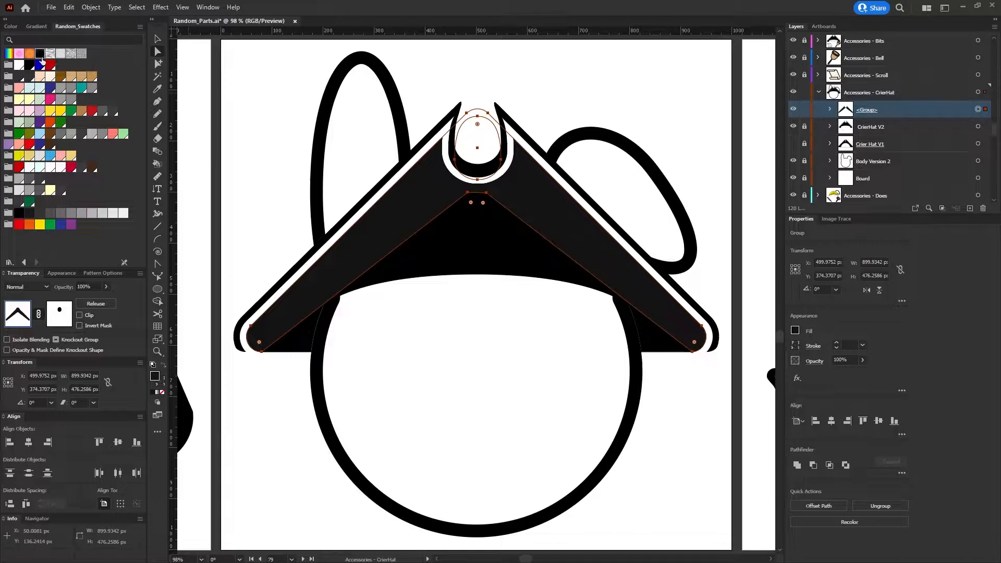
left_click(794, 333)
left_click(94, 273)
left_click(95, 274)
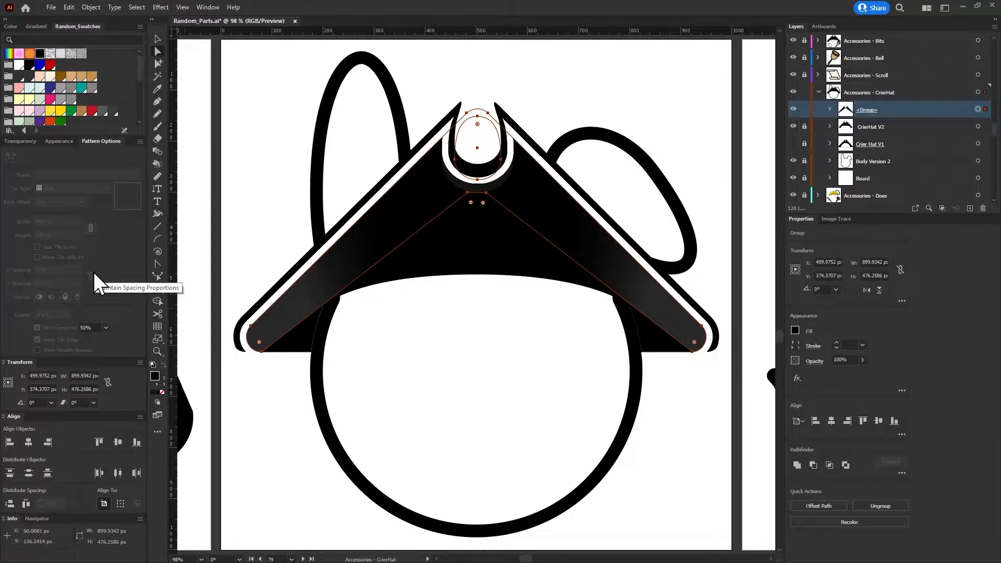
left_click(50, 145)
left_click(20, 95)
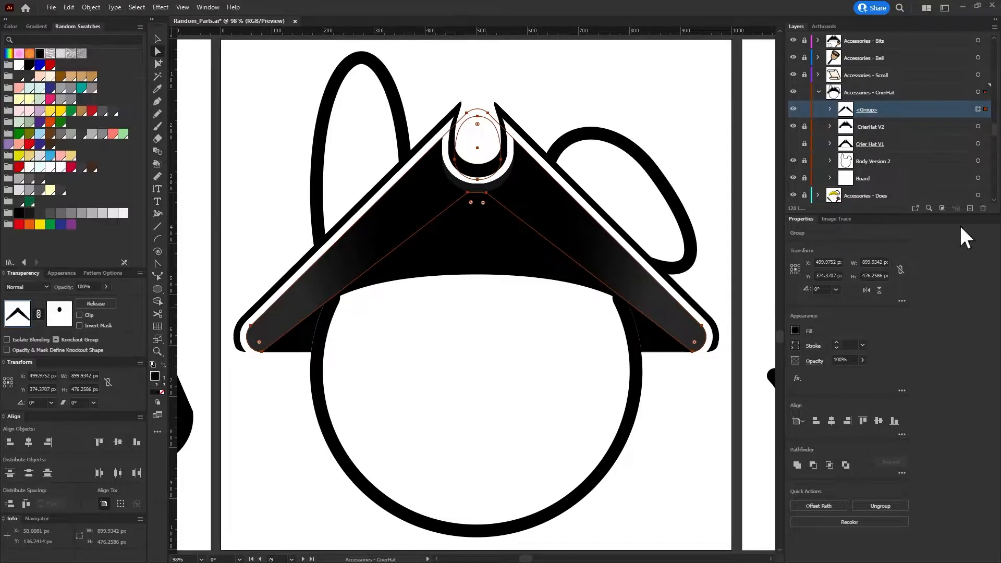
Try a freeform gradient on the brim group, switching its drawing mode between points and lines
left_click(794, 332)
left_click(730, 350)
left_click(765, 449)
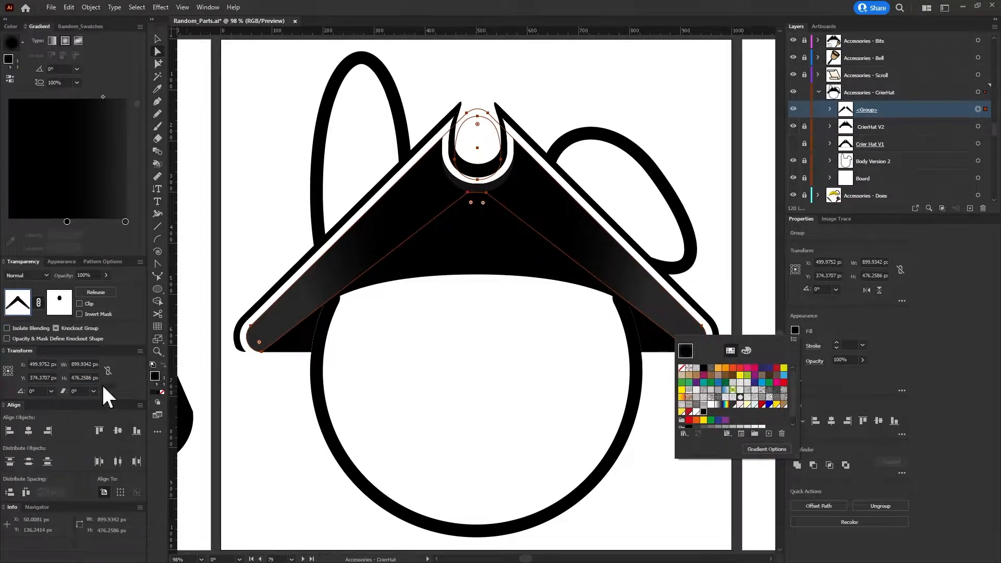
left_click(123, 70)
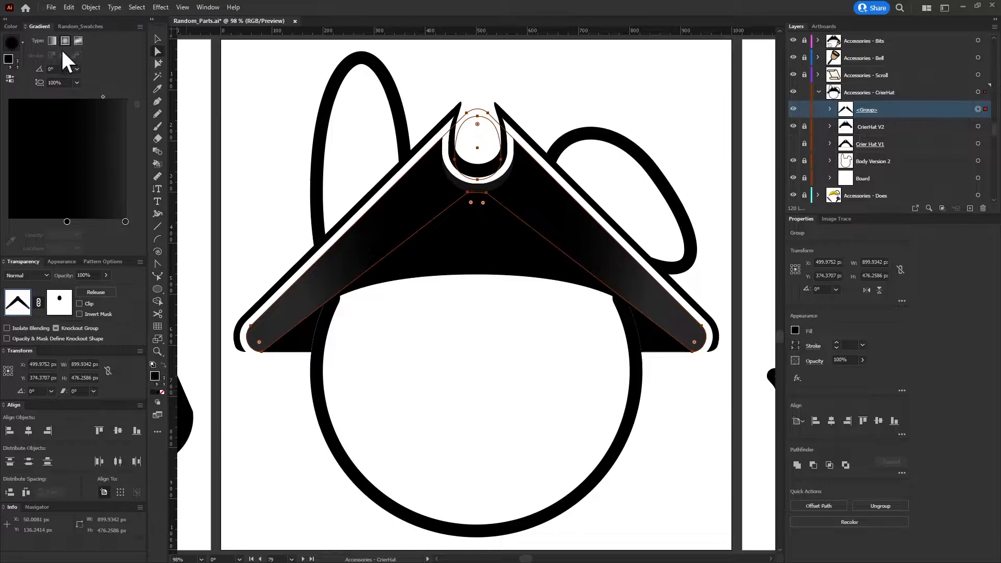
left_click(78, 40)
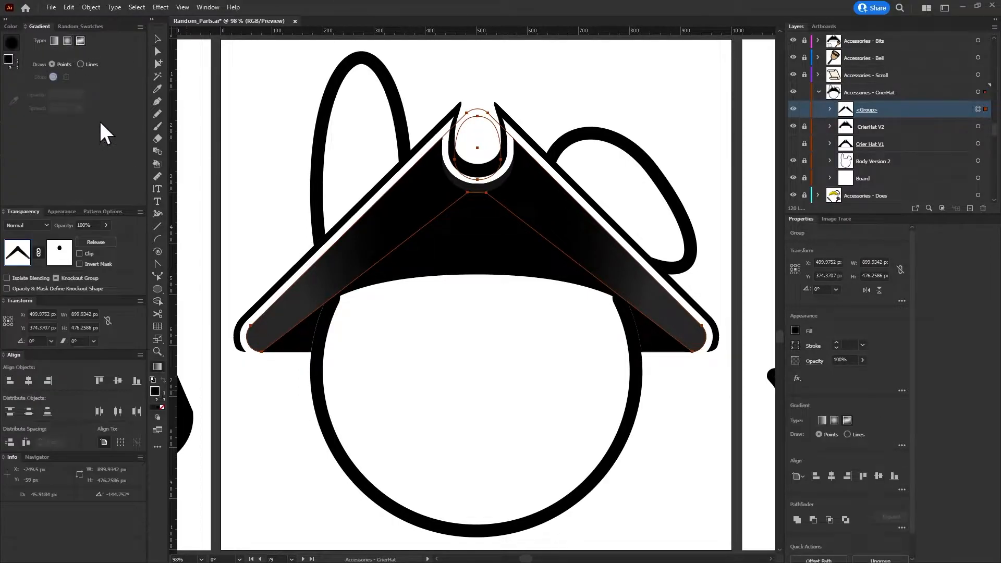
left_click(81, 65)
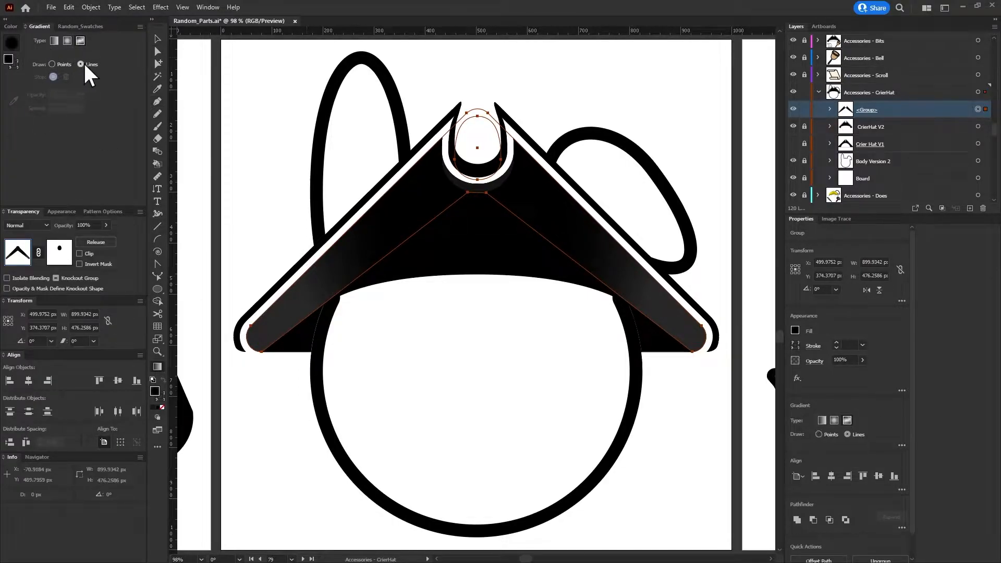
left_click(53, 64)
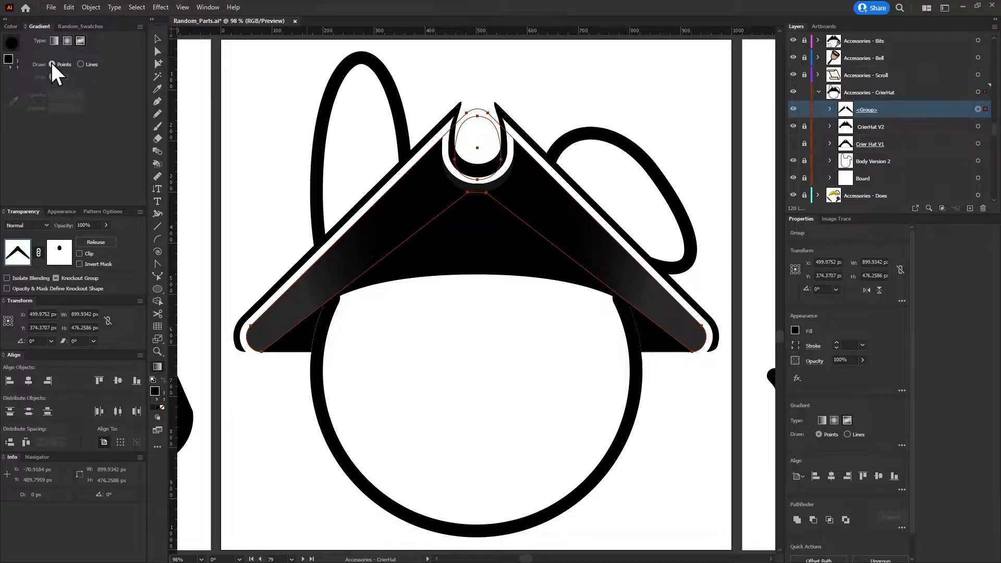
left_click(81, 65)
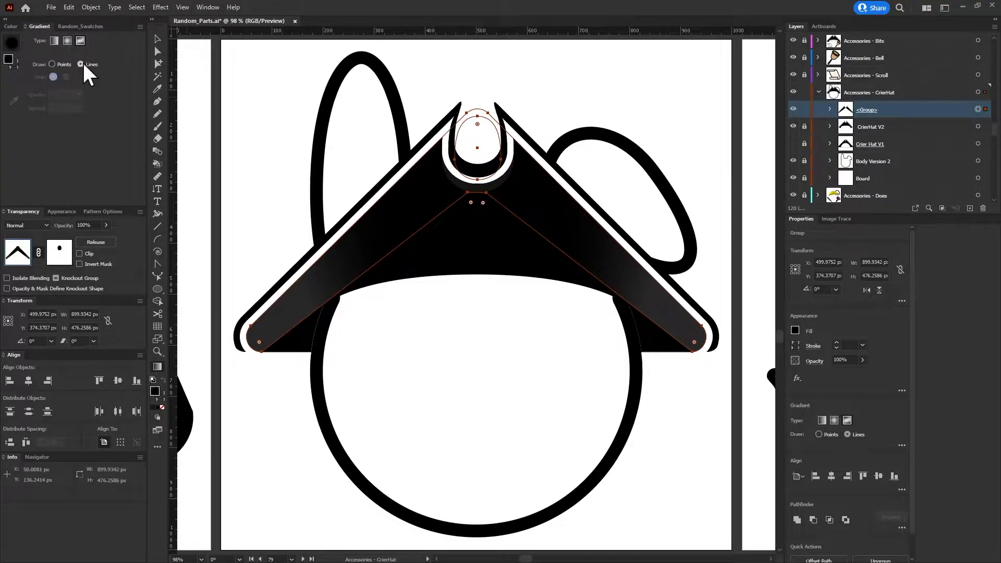
left_click(58, 66)
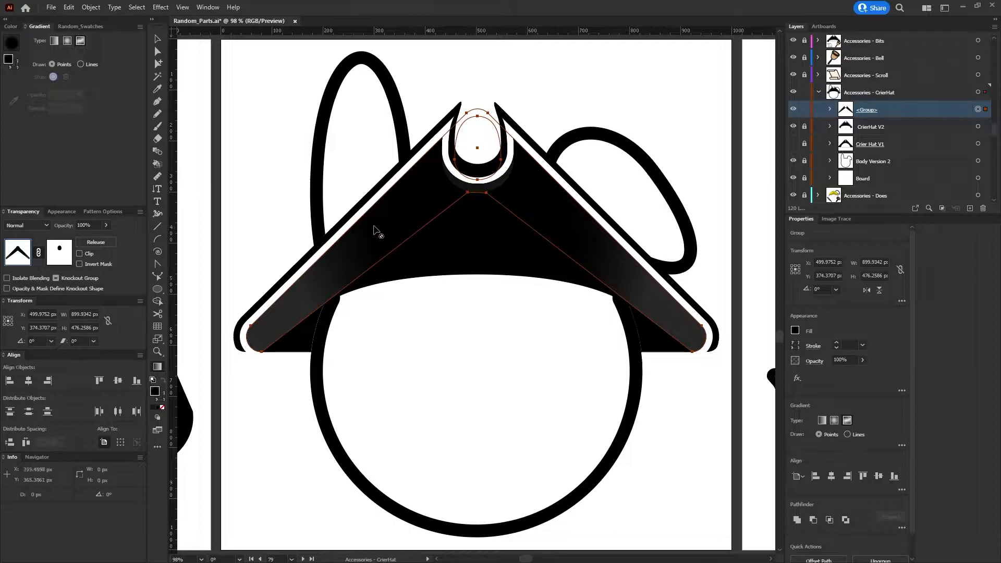
left_click(79, 64)
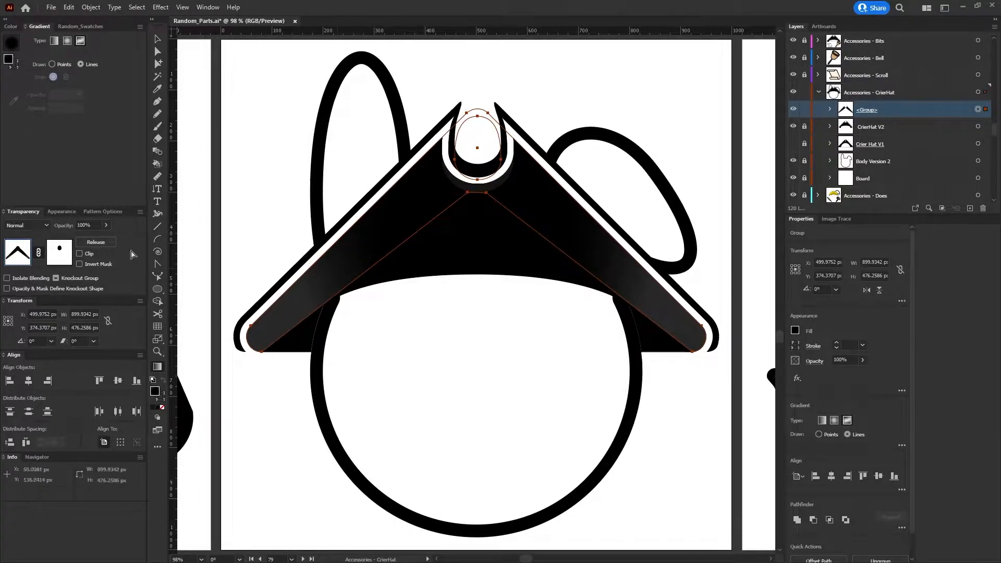
Try a linear gradient on the brim group and shift its gradient bar slightly toward the left brim tip
left_click(54, 41)
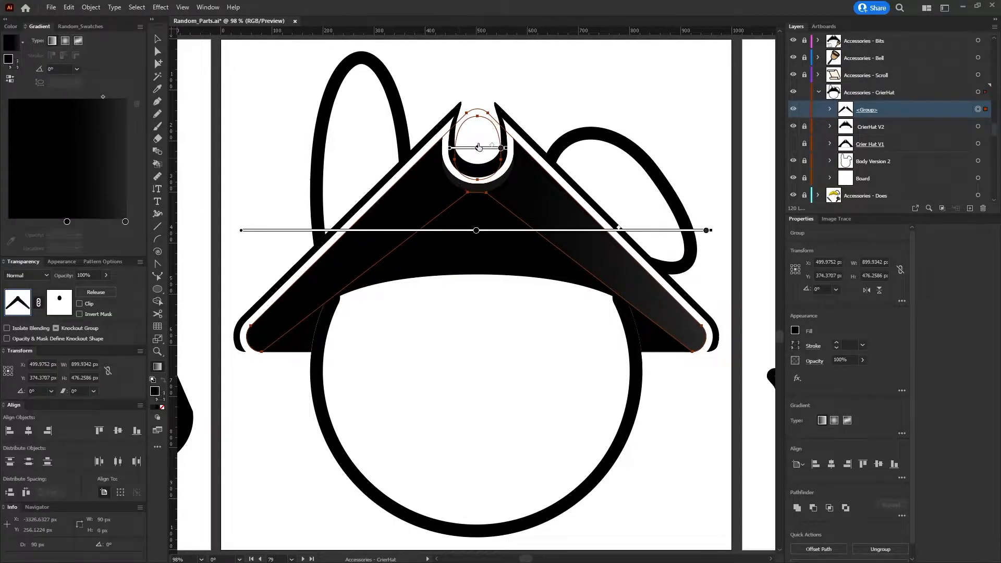
left_click(476, 231)
left_click_drag(479, 250, 463, 241)
left_click_drag(241, 230, 237, 306)
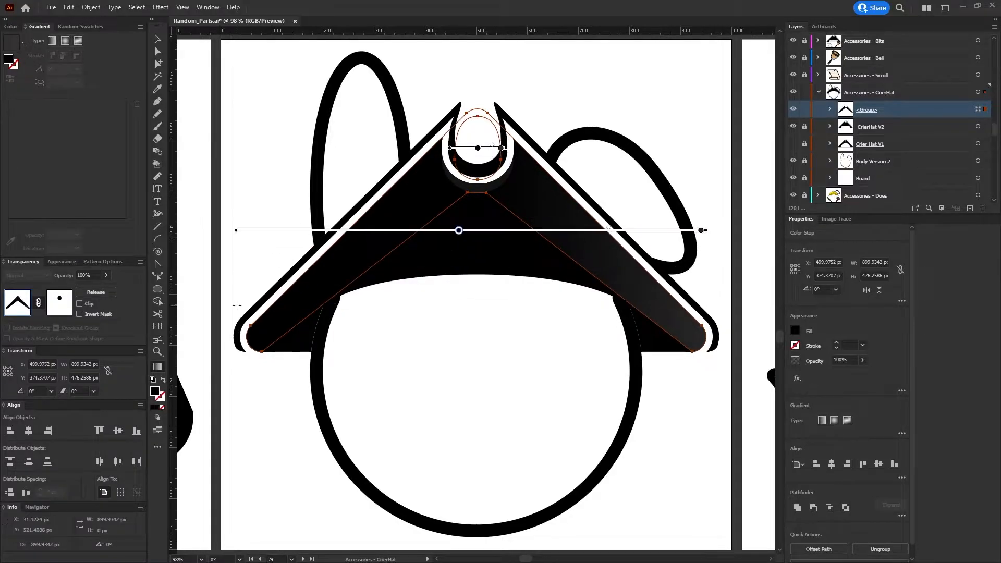
mouse_move(477, 148)
left_mouse_down()
mouse_move(456, 148)
mouse_move(485, 149)
mouse_move(477, 149)
left_mouse_up()
mouse_move(616, 227)
left_mouse_down()
mouse_move(578, 229)
mouse_move(623, 230)
left_mouse_up()
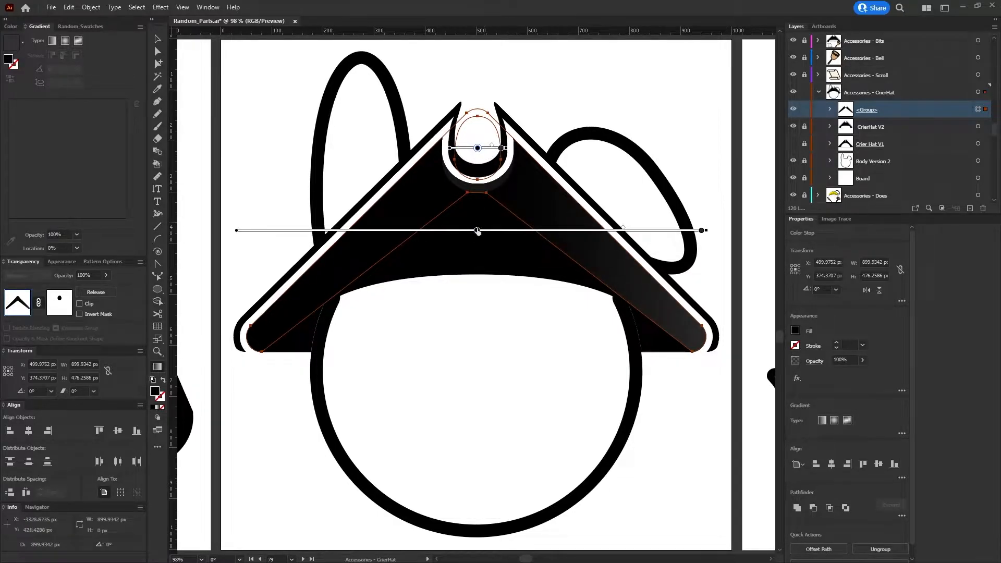
Try a radial gradient on the brim group and nudge its centre downward
left_click(65, 41)
left_click(475, 234)
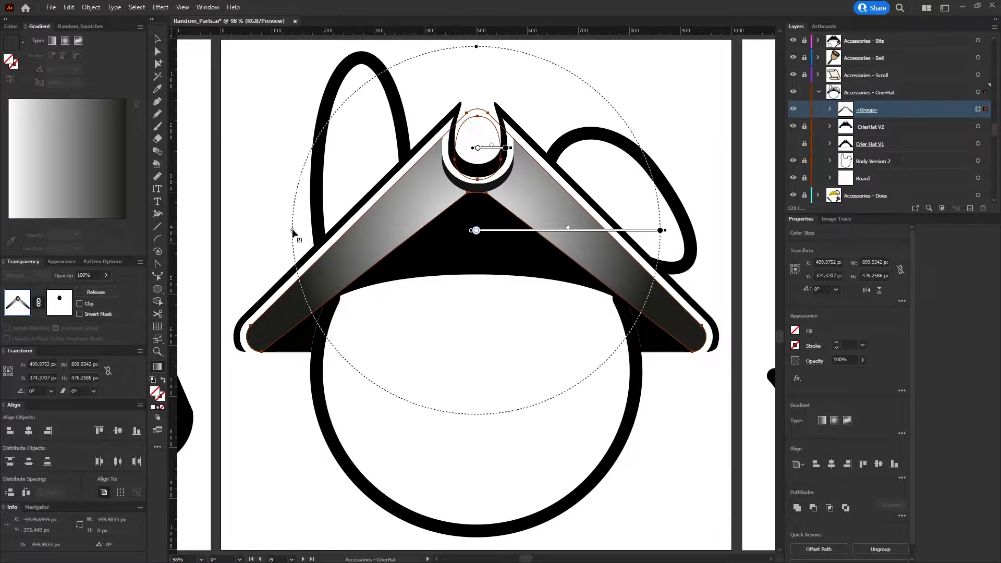
key("Down")
key("Down")
key("Down")
key("Down")
key("Down")
key("Down")
key("Down")
key("Down")
key("Down")
key("Down")
key("Down")
key("Down")
key("Down")
key("Down")
key("Down")
key("Down")
key("Down")
key("Down")
key("Down")
key("Down")
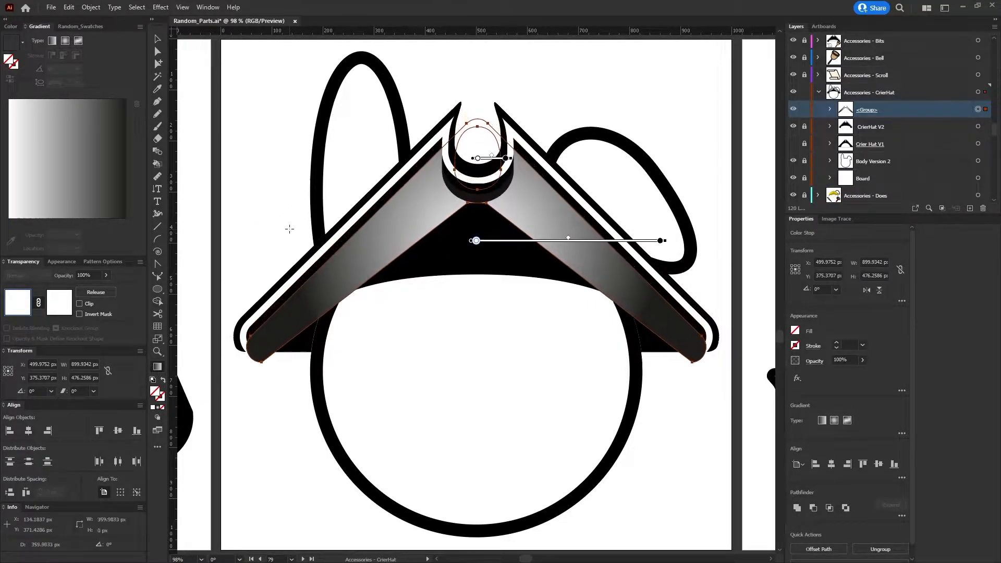
Nudge the brim group back up and undo the nudges and the radial gradient change
key("Up")
key("Up")
key("Up")
key("Up")
key("Up")
key("Up")
key("ctrl+z")
key("ctrl+z")
key("ctrl+z")
key("ctrl+z")
key("ctrl+z")
key("ctrl+z")
key("ctrl+z")
key("ctrl+z")
key("ctrl+z")
key("ctrl+z")
key("ctrl+z")
key("ctrl+z")
key("ctrl+z")
key("ctrl+z")
key("ctrl+z")
key("ctrl+z")
key("ctrl+z")
key("ctrl+z")
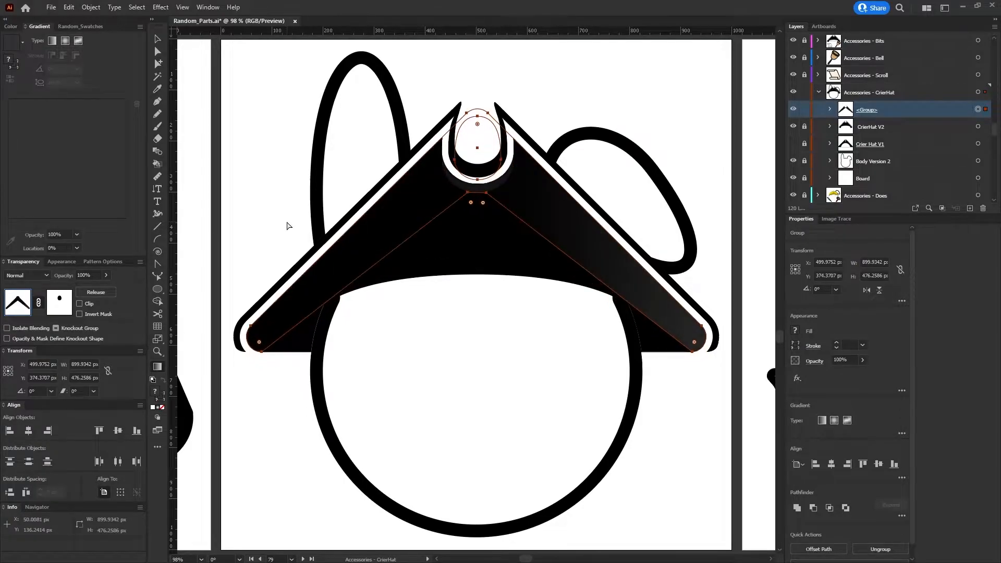
key("ctrl+z")
Reapply the radial gradient to the brim and pull its midpoint close to the centre
left_click(65, 42)
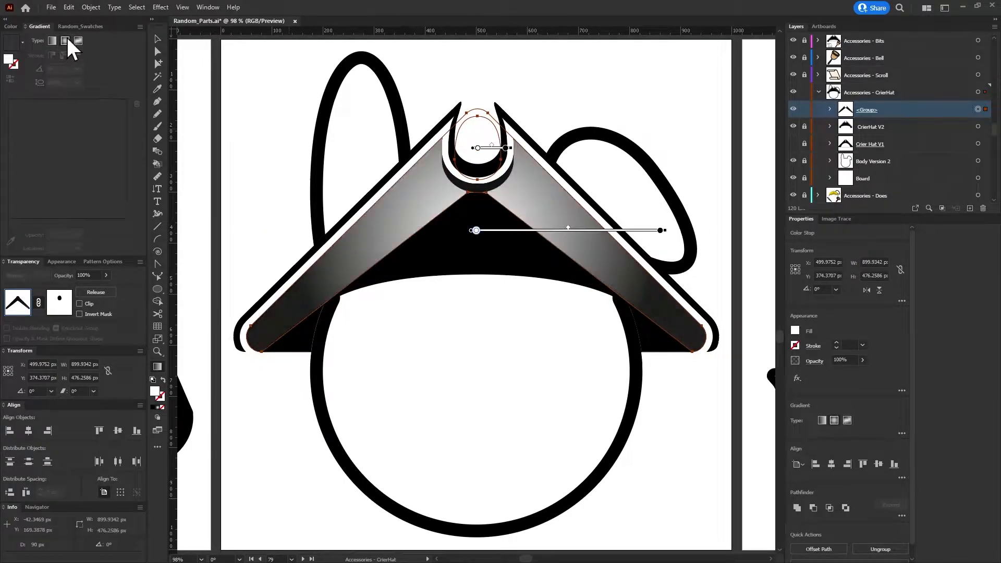
left_click_drag(569, 229, 499, 229)
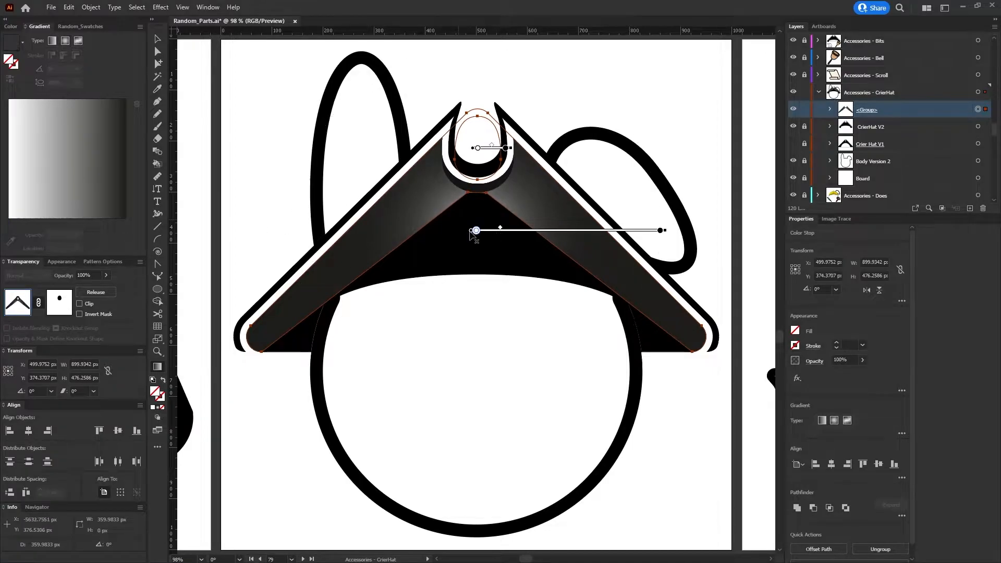
left_click(661, 232)
left_click_drag(661, 233, 507, 252)
key("ctrl+z")
left_click(476, 231)
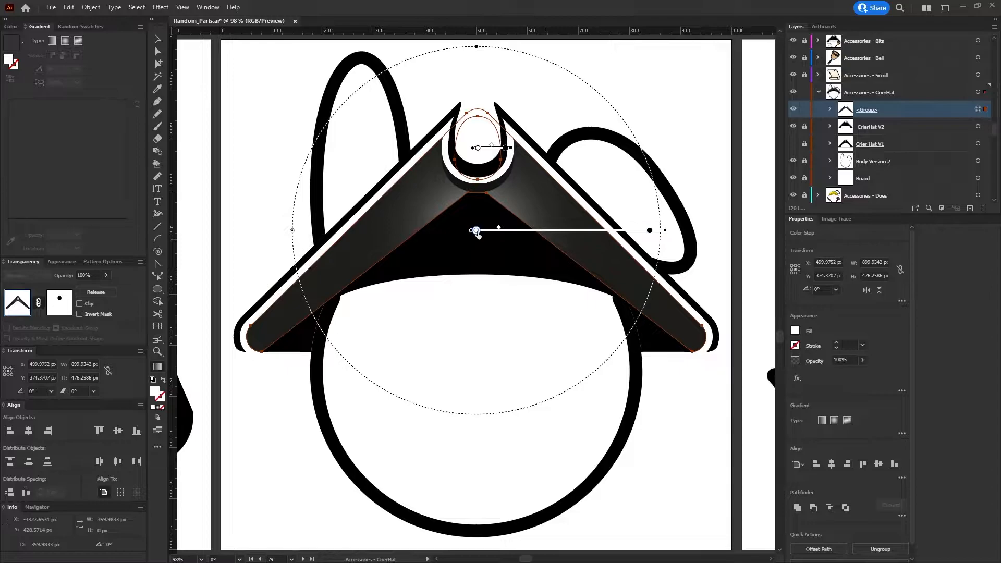
Try darkening the radial gradient's inner color stop, first with black and with K at 20%
left_click(156, 89)
double_click(9, 109)
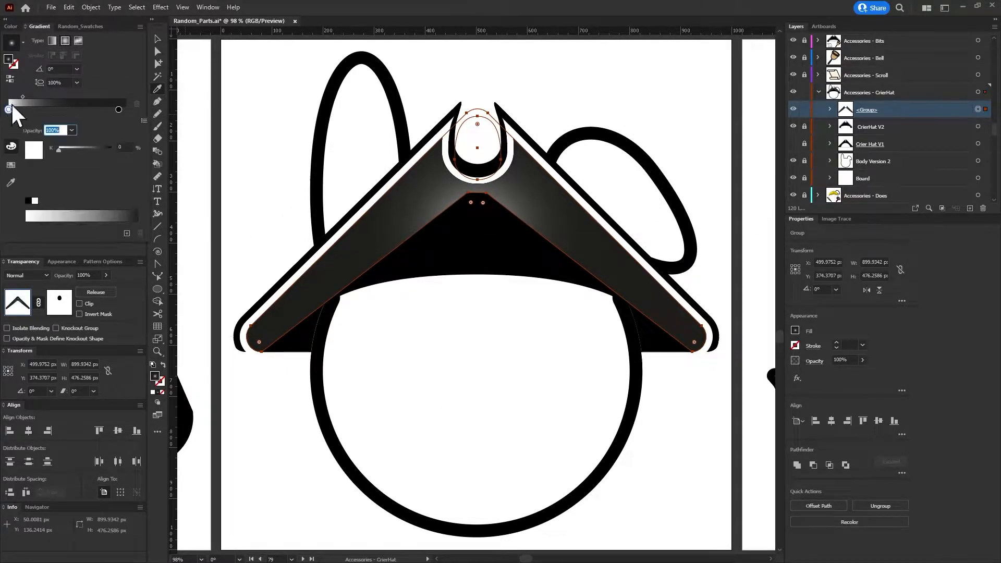
left_click(137, 215)
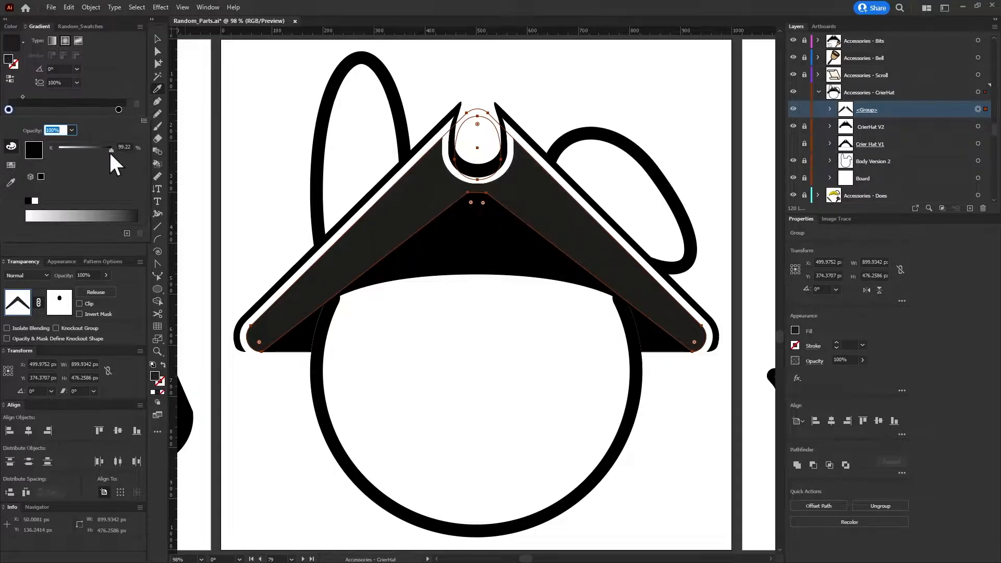
key("ctrl+z")
left_click_drag(127, 147, 107, 144)
type("20")
key("Return")
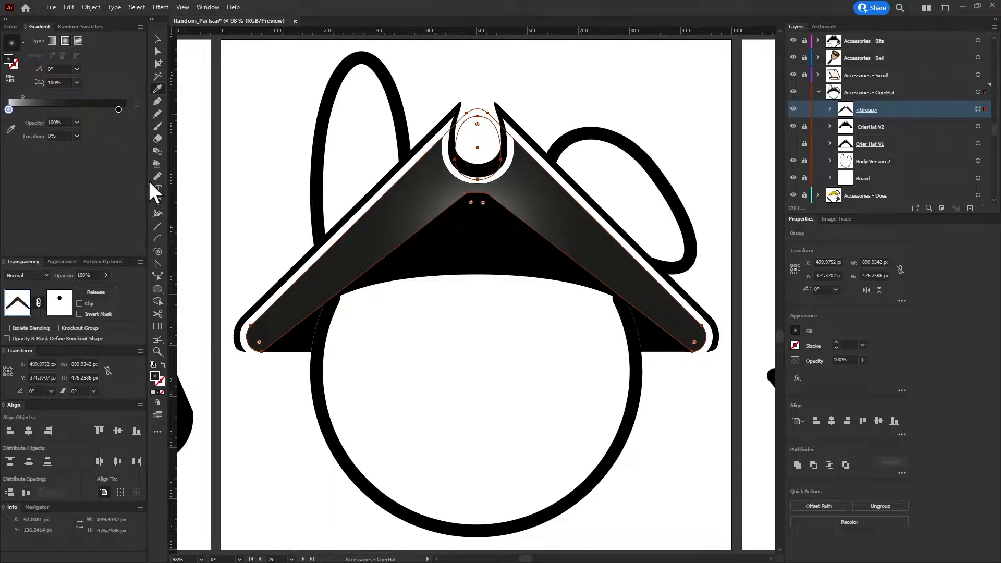
Set the gradient's inner color stop to K 100% and start the color picker for that stop
double_click(10, 110)
left_click_drag(124, 146, 69, 149)
type("100")
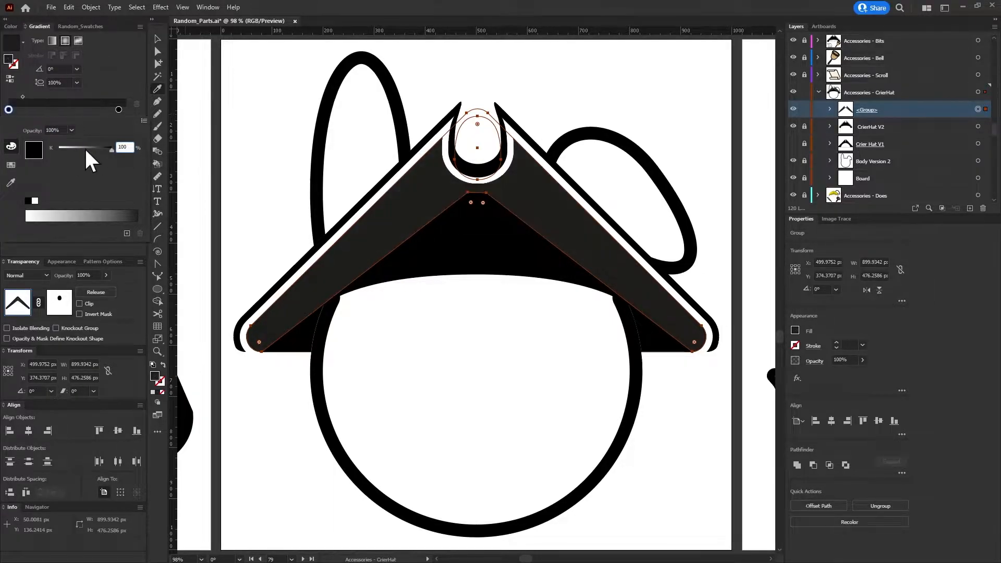
left_click(11, 165)
left_click(10, 183)
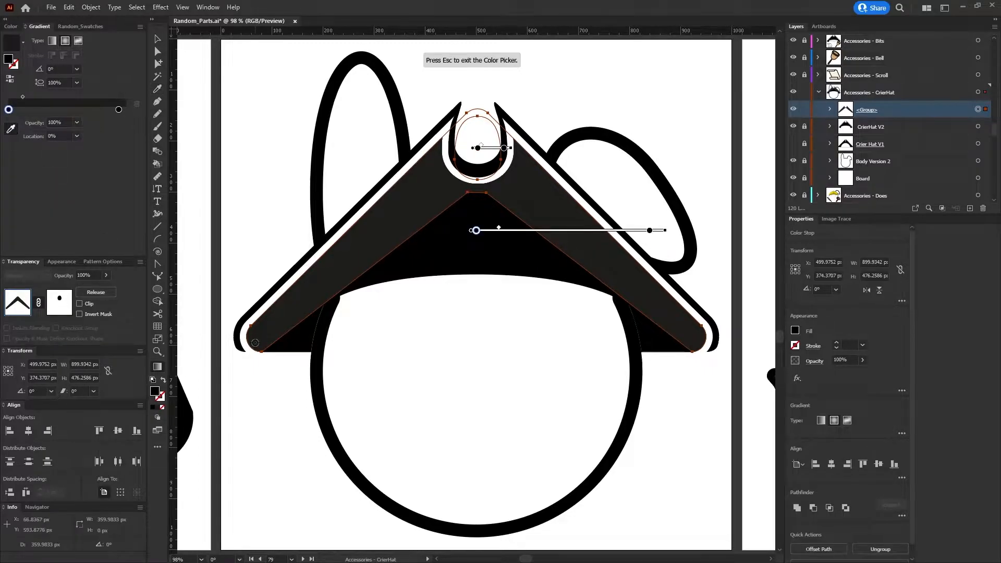
Rearrange the gradient's two color stops, with the outer one at about 96%, and move the midpoint toward the inner stop
left_click_drag(118, 110, 56, 108)
left_click_drag(9, 109, 125, 110)
left_click_drag(42, 109, 9, 110)
mouse_move(125, 110)
left_mouse_down()
mouse_move(51, 107)
mouse_move(120, 115)
left_mouse_up()
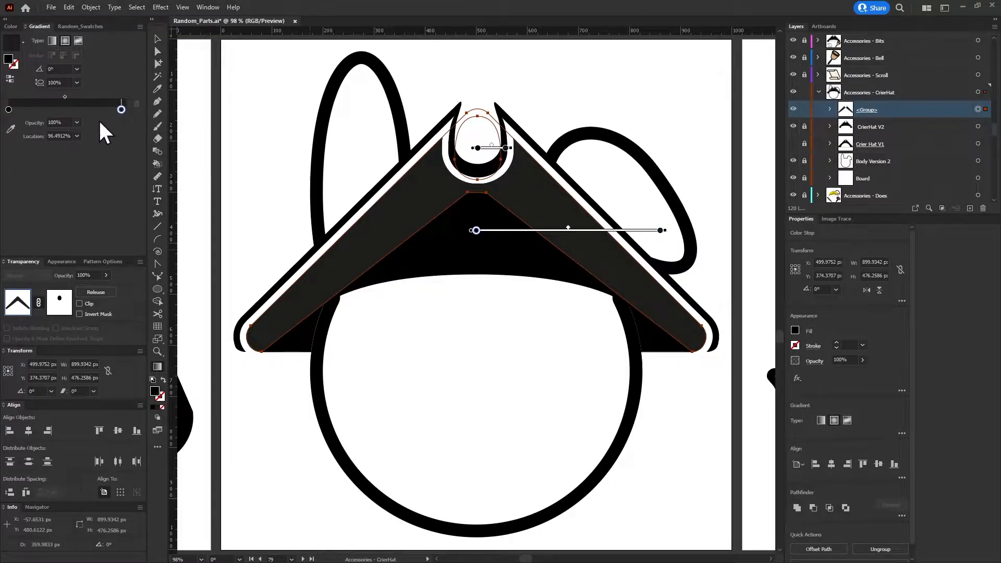
left_click(65, 97)
mouse_move(65, 97)
left_mouse_down()
mouse_move(33, 102)
mouse_move(47, 115)
left_mouse_up()
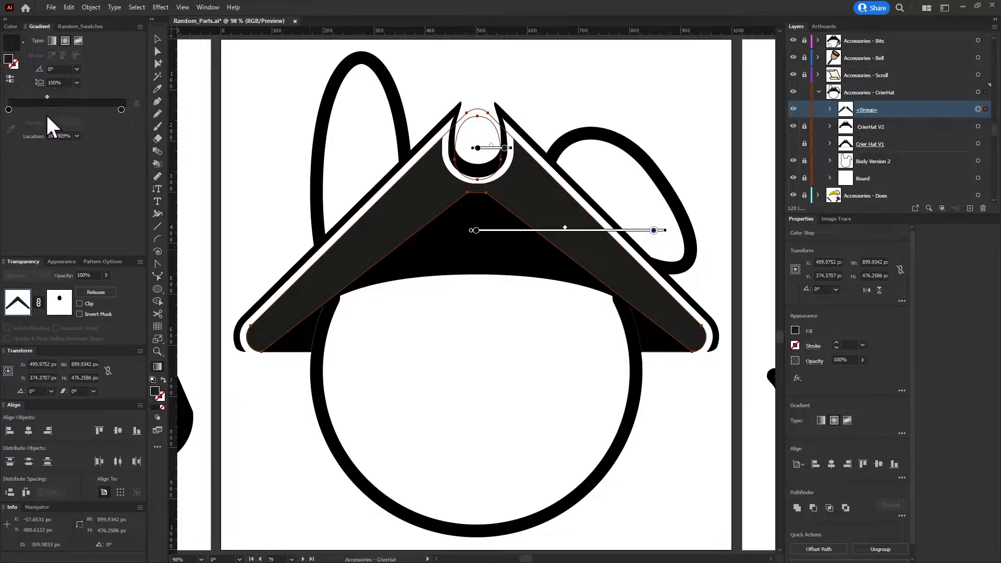
Reposition both stops along the brim's radial gradient bar, the inner one farther out and the outer one slightly inward
mouse_move(653, 230)
left_mouse_down()
mouse_move(495, 232)
mouse_move(542, 233)
mouse_move(520, 232)
left_mouse_up()
left_click_drag(477, 231, 504, 233)
left_click_drag(520, 232, 620, 232)
left_click_drag(503, 232, 538, 235)
left_click_drag(621, 232, 640, 237)
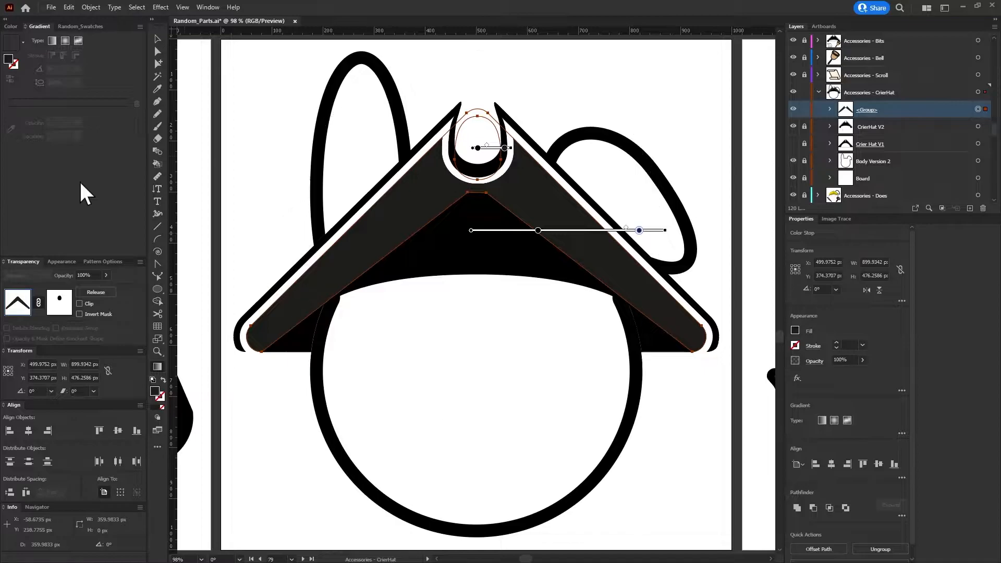
Set the selected gradient stop's color to RGB 20, 20, 20
left_click(794, 331)
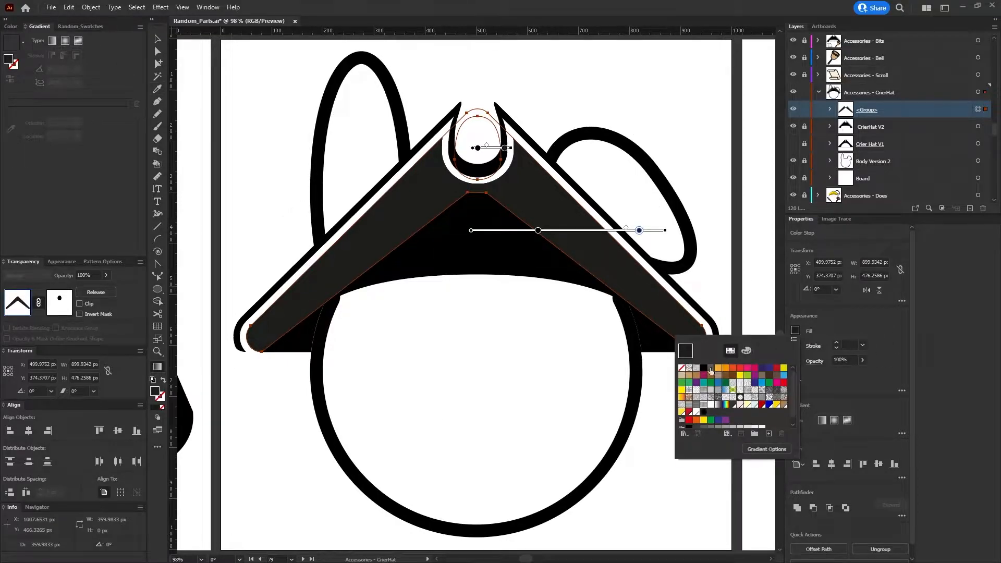
left_click(745, 350)
type("25")
key("Tab")
type("25")
key("Tab")
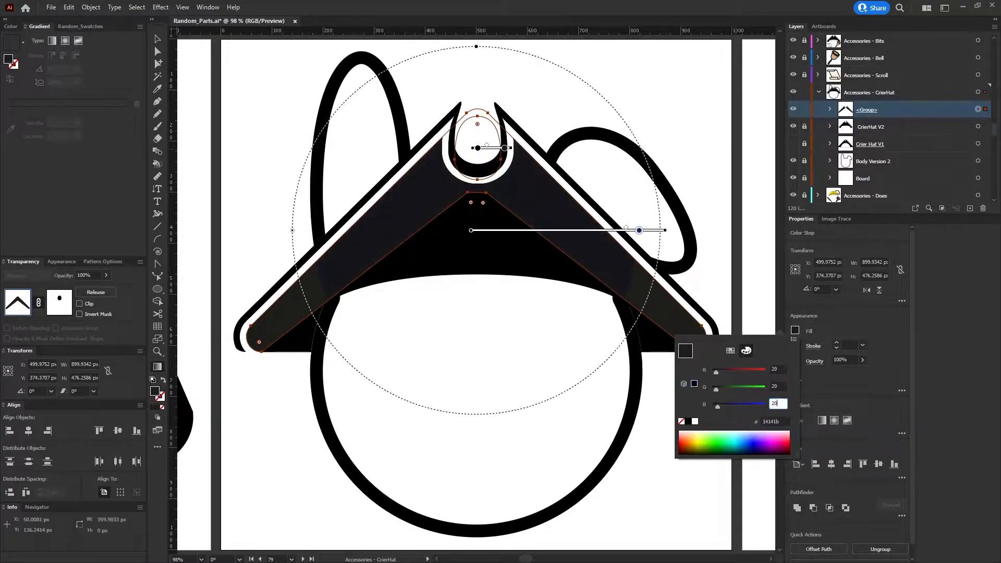
type("25")
key("Return")
Try a black swatch for the brim gradient's inner area and deselect the brim to judge the shading
left_click(794, 330)
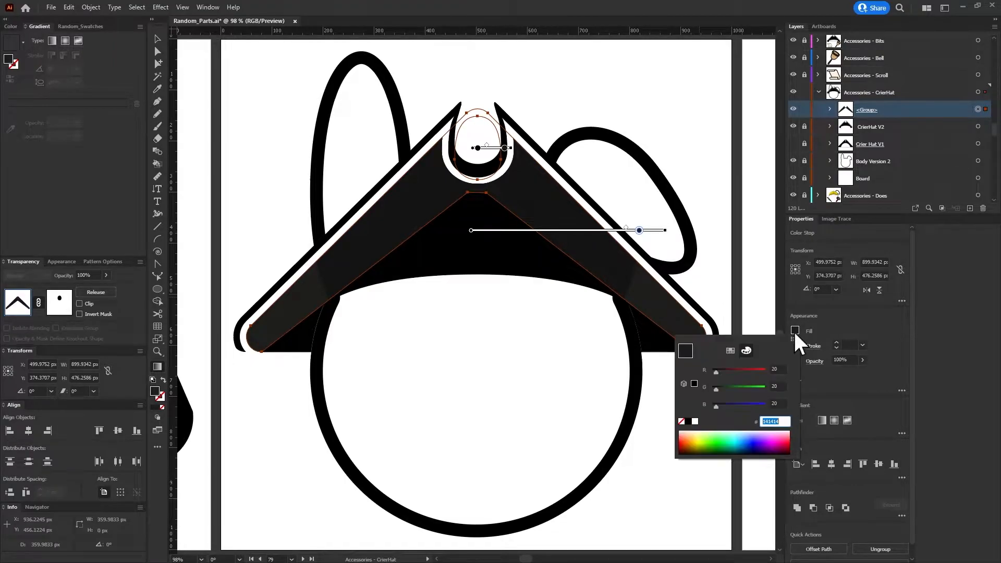
left_click(730, 350)
left_click(51, 159)
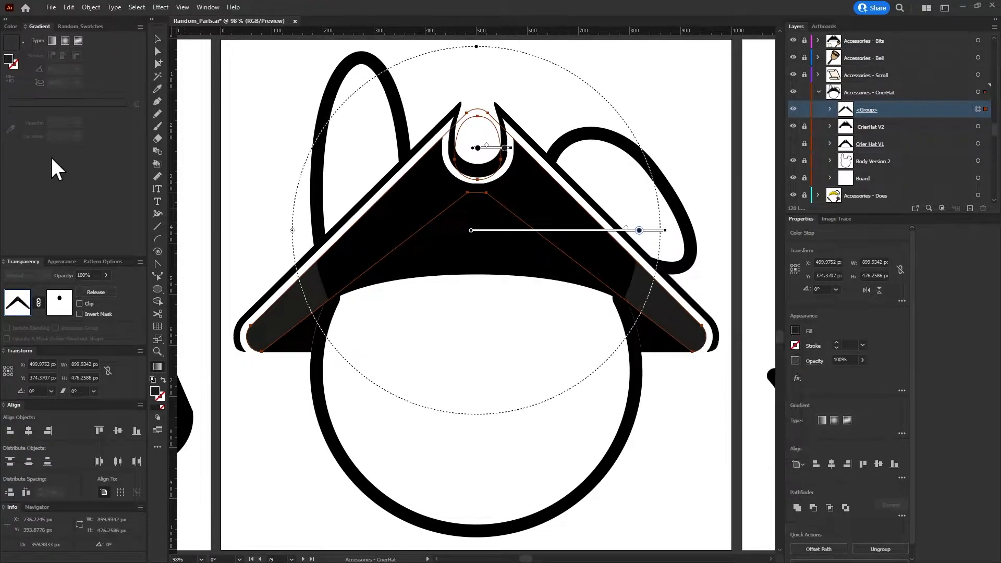
left_click(11, 26)
key("v")
left_click(292, 209)
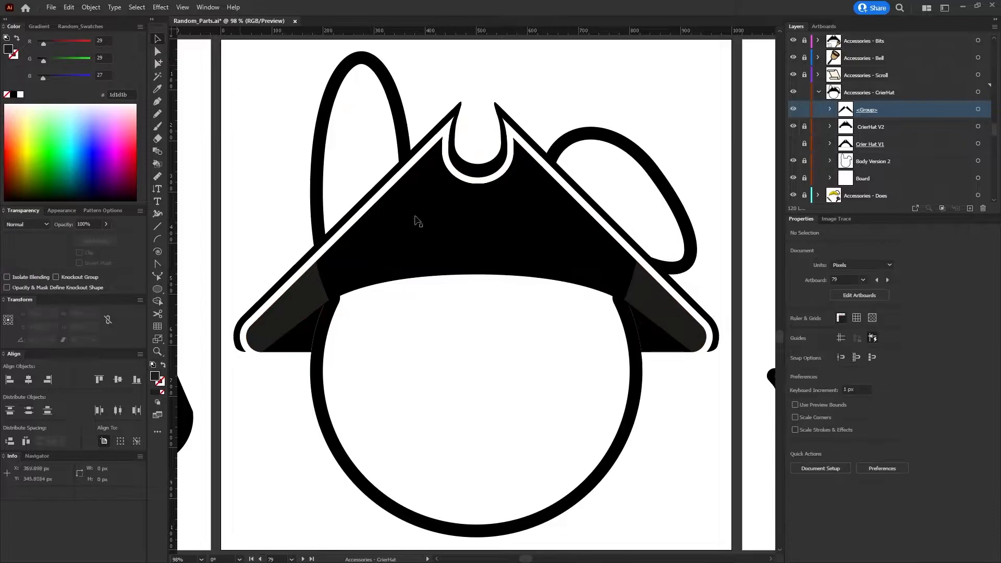
Replace the brim group's gradient with a solid RGB 20, 20, 20 fill and deselect it
left_click(657, 296)
left_click(794, 331)
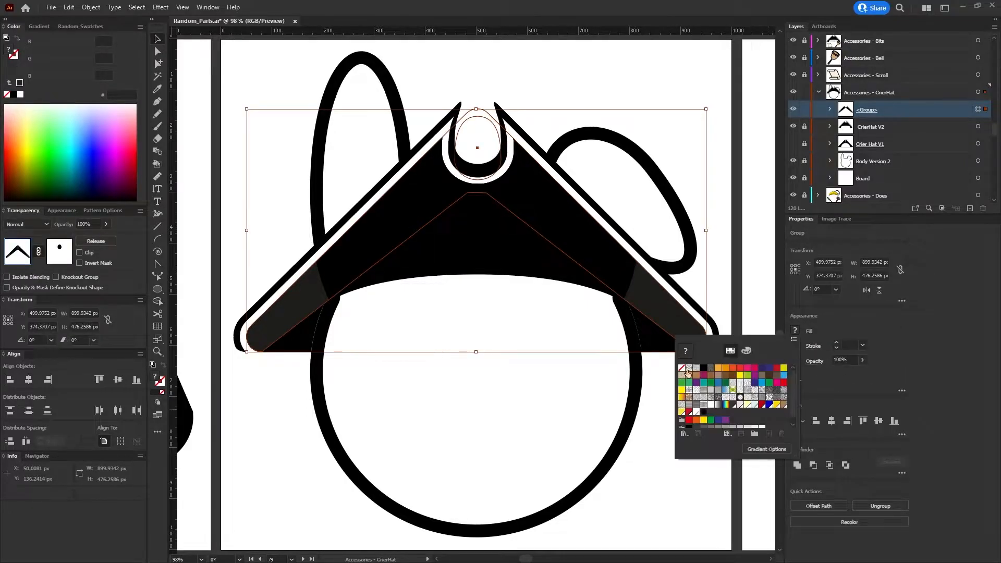
left_click(750, 351)
left_click(781, 366)
type("20")
key("Tab")
type("20")
key("Tab")
type("20")
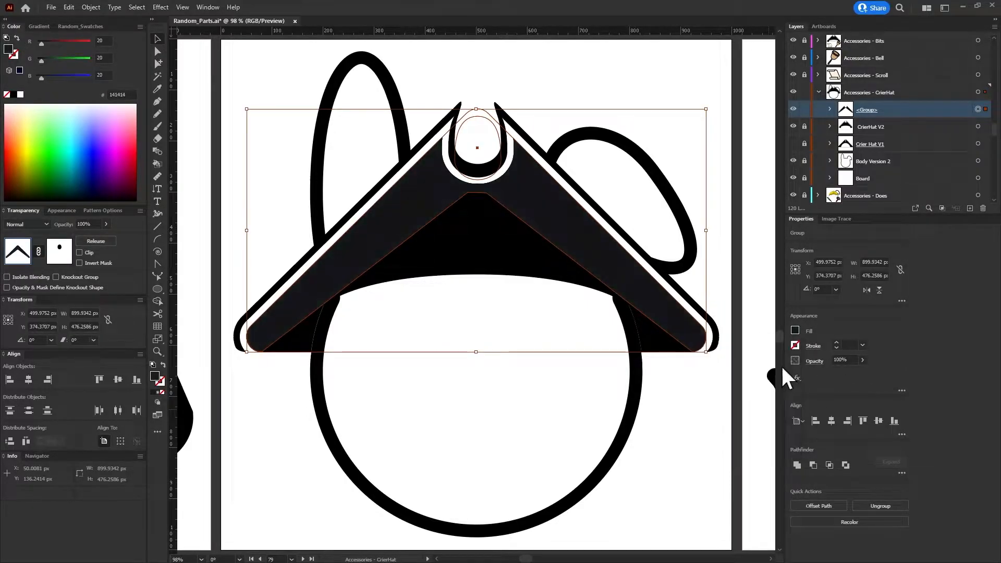
left_click(719, 401)
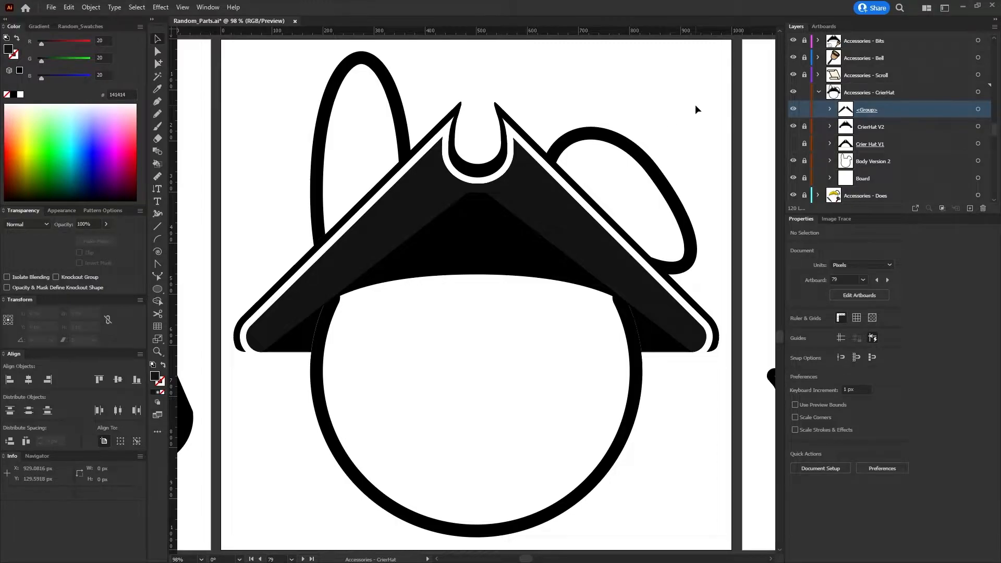
Round the corners at the peak of the brim's inner edge with the Direct Selection tool and deselect the shape
scroll(462, 158, "down", 3)
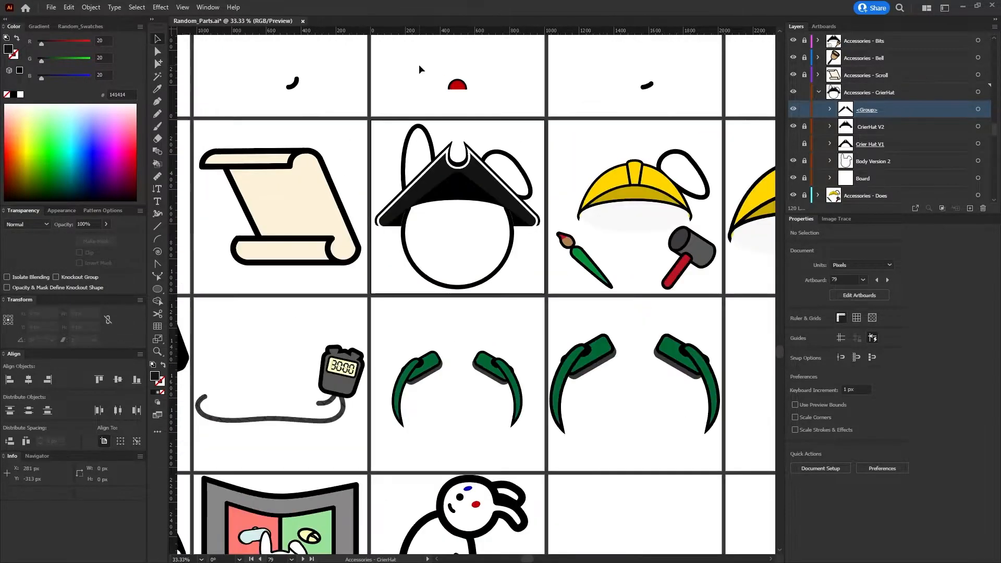
scroll(419, 68, "up", 2)
left_click(534, 313)
scroll(457, 252, "up", 3)
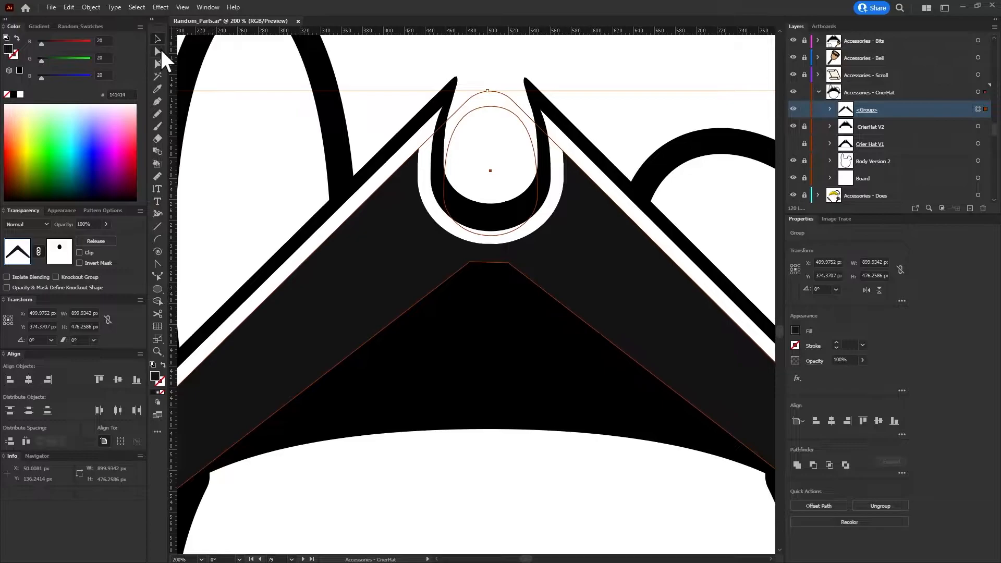
left_click(977, 143)
left_click(157, 52)
left_click_drag(473, 272, 499, 314)
left_click(482, 354)
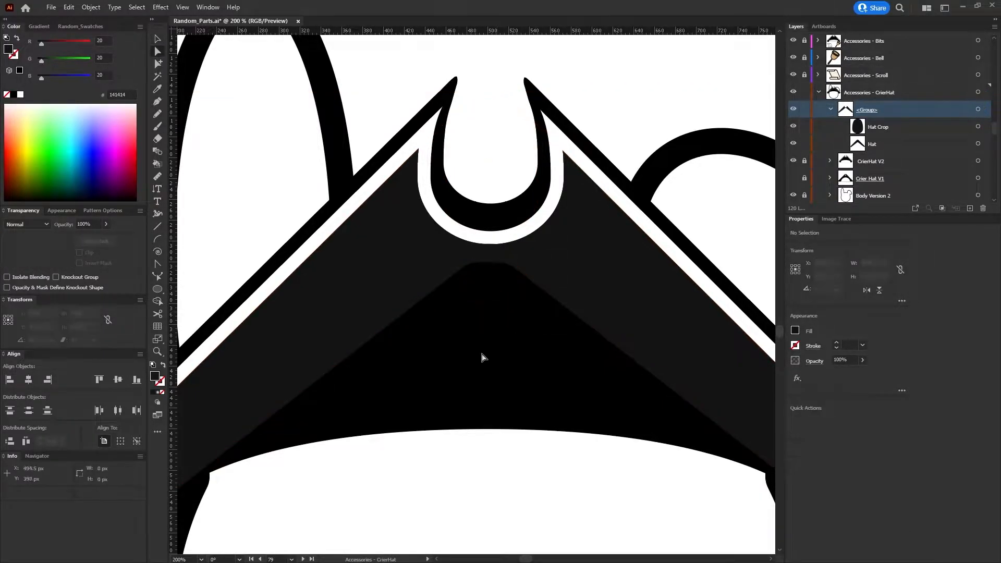
Examine the brim's lower corner up close and the whole hat alongside the neighboring accessory artboards
key("ctrl+minus")
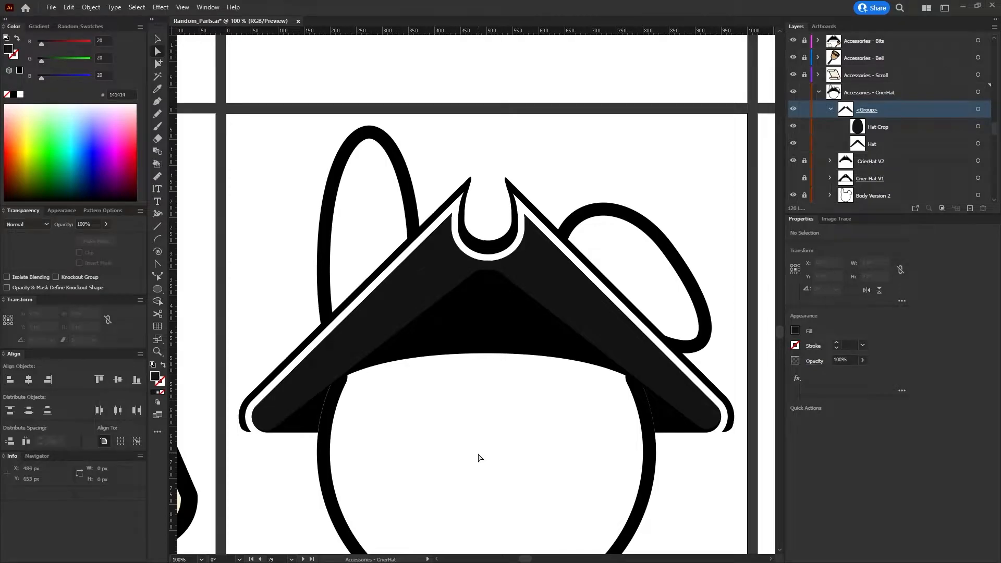
scroll(240, 432, "up", 4)
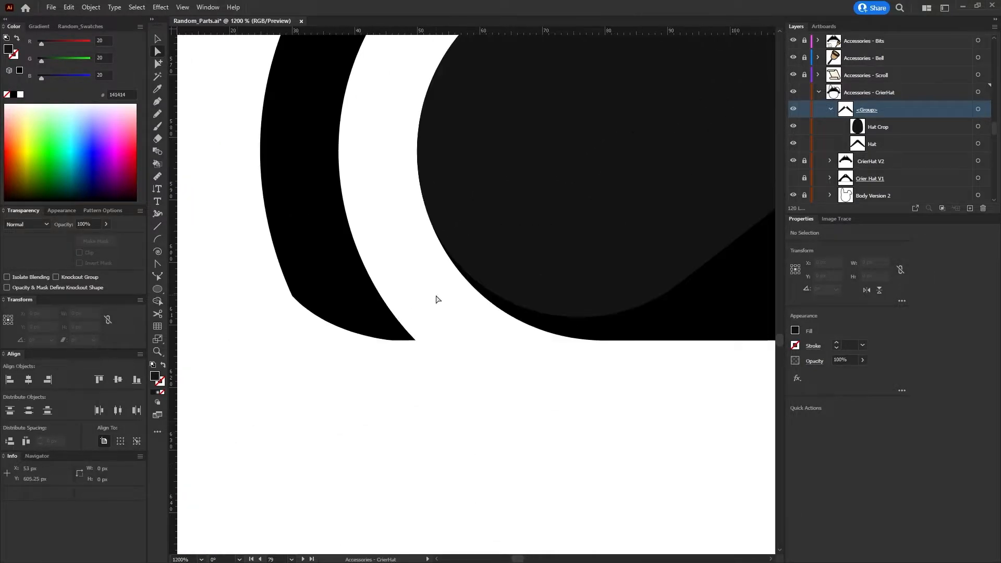
scroll(651, 295, "down", 6)
scroll(653, 295, "down", 1)
scroll(667, 337, "right", 3)
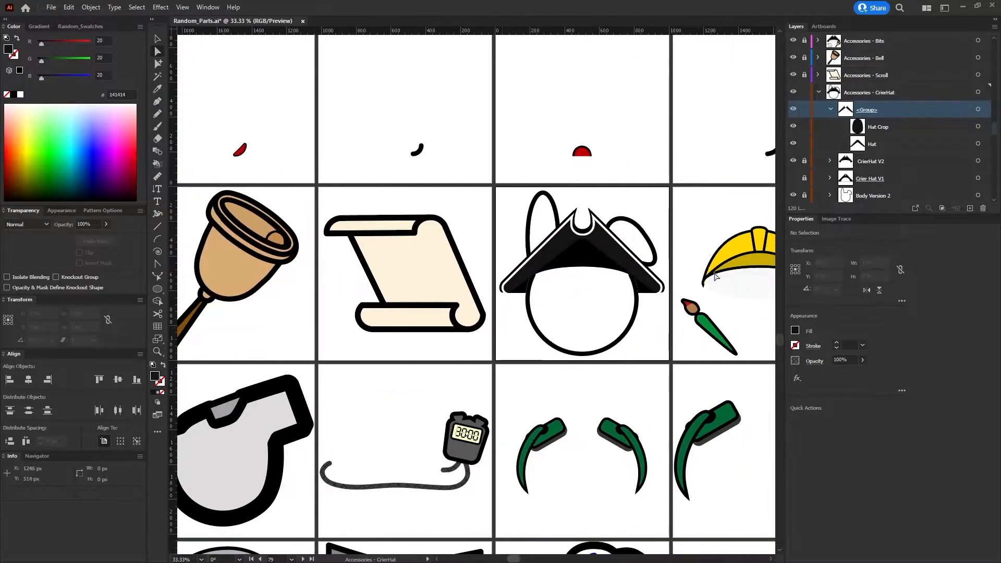
key("ctrl+0")
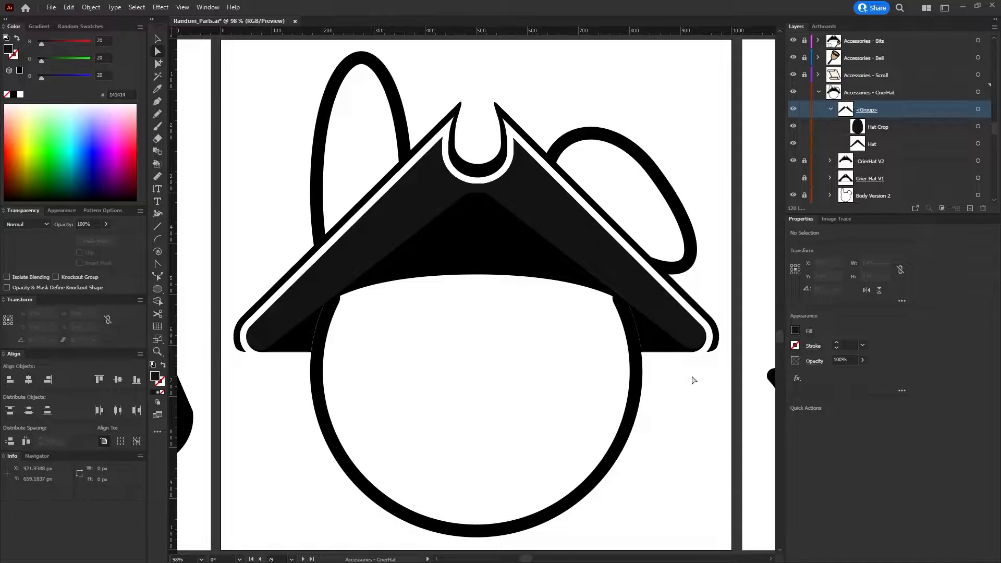
Hide the masked brim group, unlock CrierHat V2 and expand its Dome layers down to the Front sublayer's contents
left_click(830, 109)
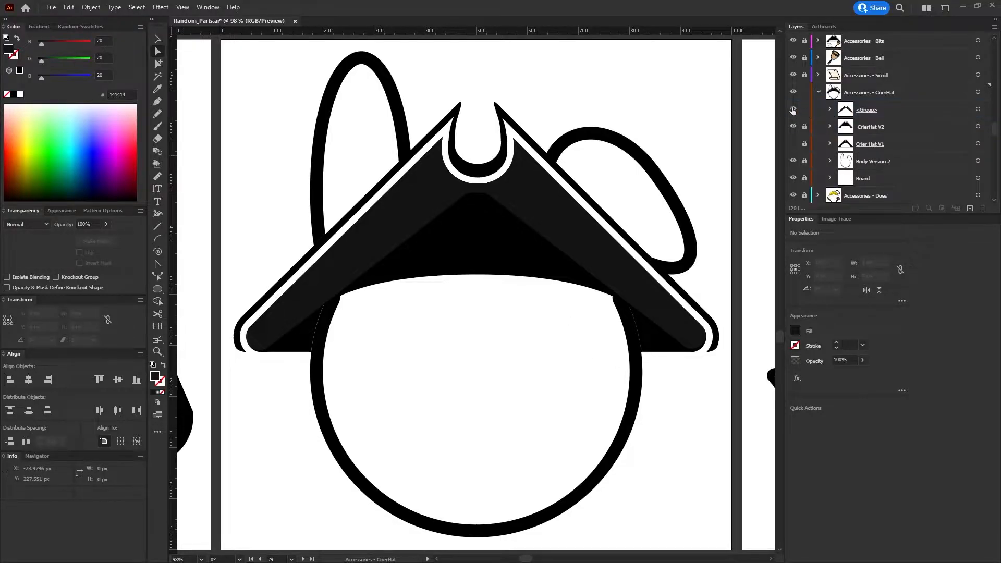
left_click(830, 126)
scroll(853, 157, "down", 1)
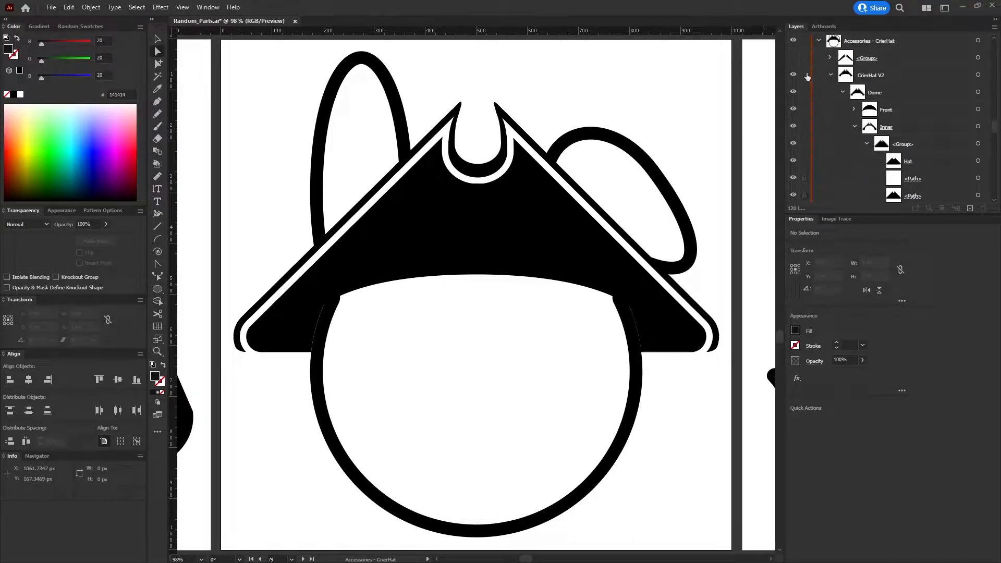
scroll(839, 89, "down", 2)
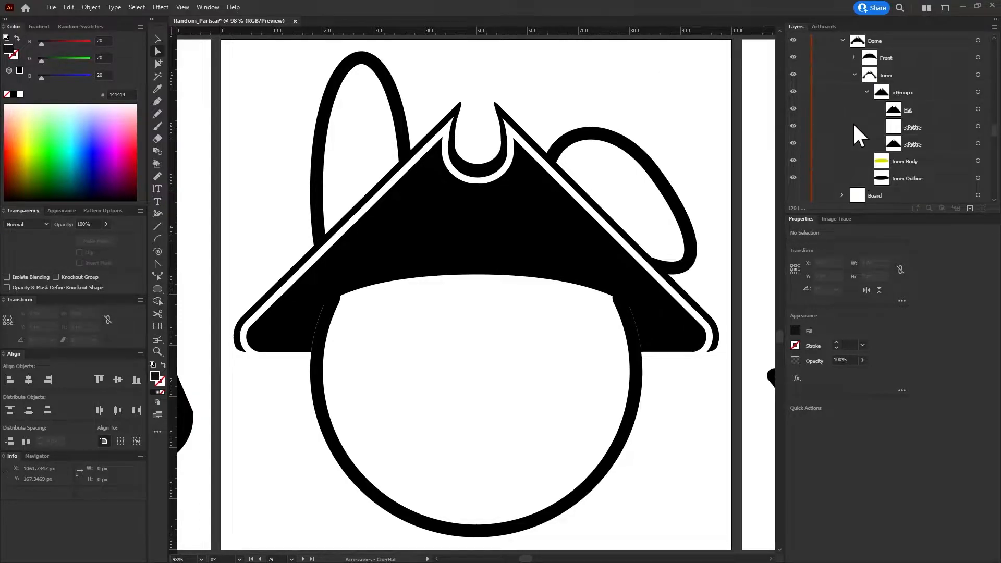
left_click(866, 92)
left_click(854, 58)
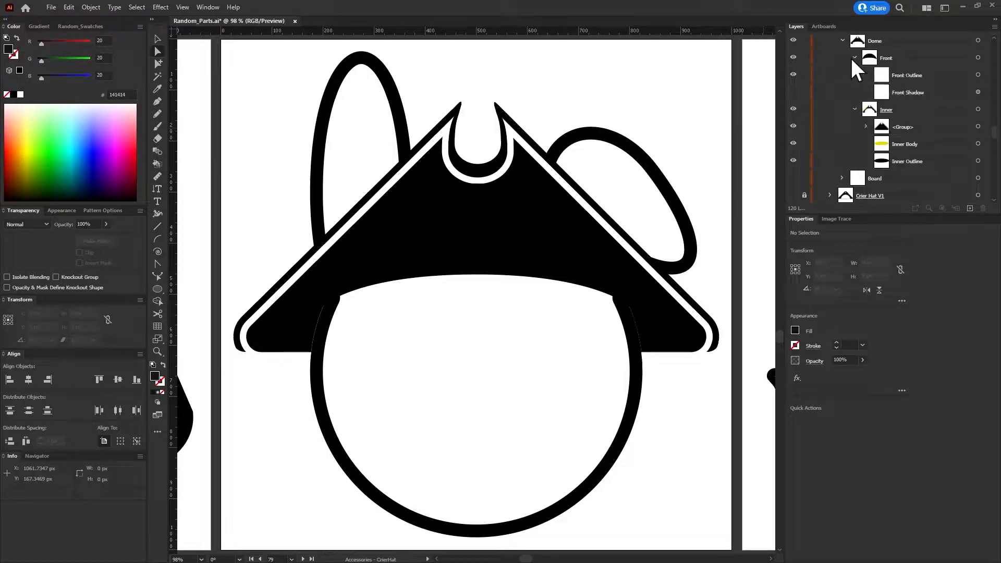
Toggle the hat's Front Shadow and compare the crier hat with the hard hat on the Accessories - Does artboard
left_click(792, 92)
left_click(793, 93)
scroll(693, 134, "down", 1)
left_click(303, 559)
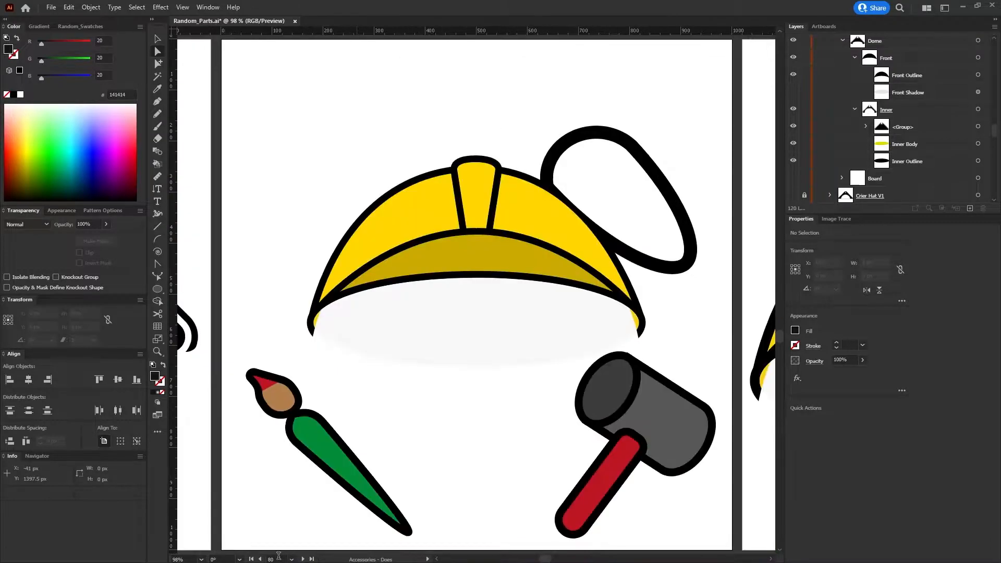
left_click(260, 558)
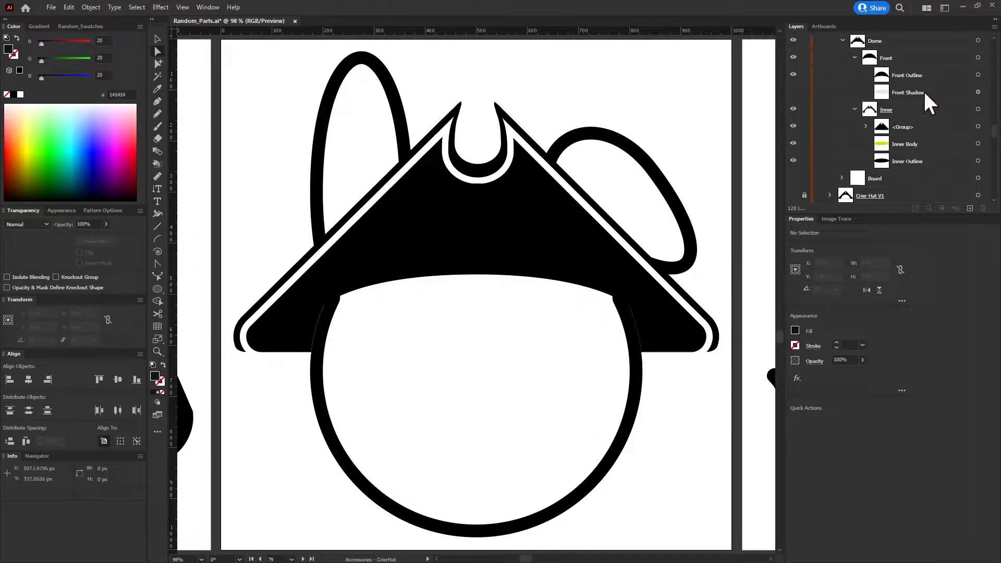
Review the sublayers of Body Version 2 and examine the crier hat among the surrounding artboards
scroll(924, 99, "down", 1)
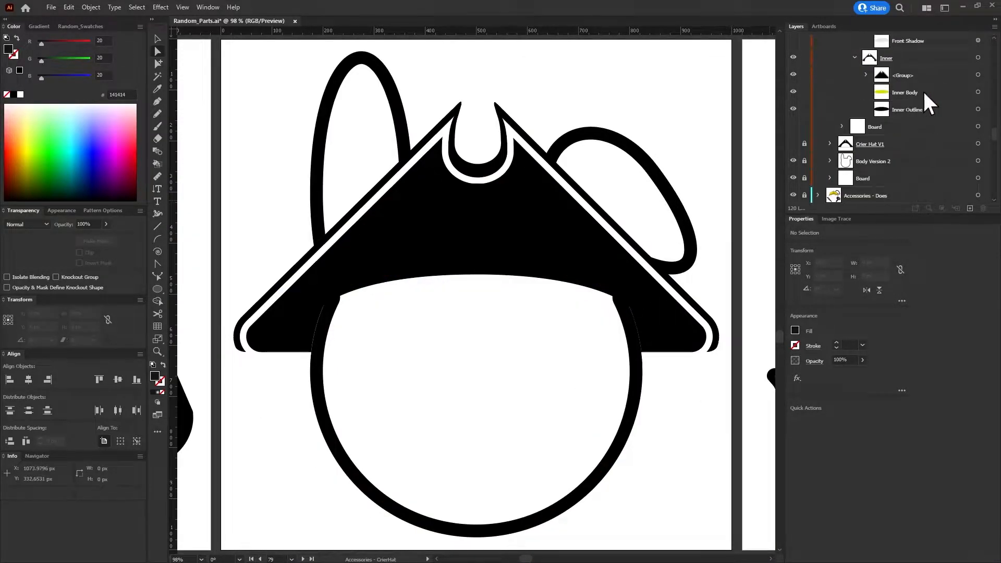
left_click(830, 161)
scroll(845, 174, "down", 2)
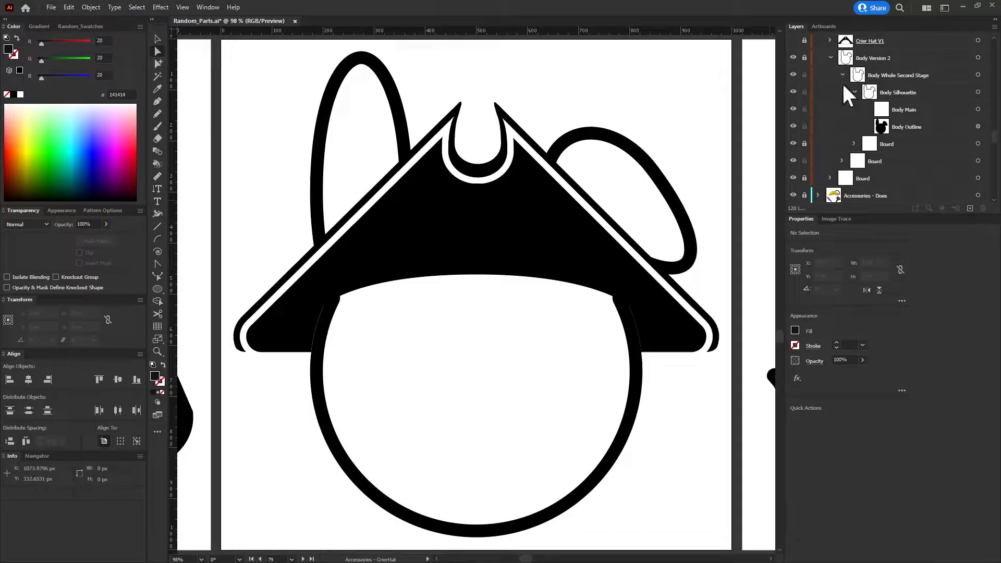
left_click(830, 58)
scroll(430, 188, "down", 6)
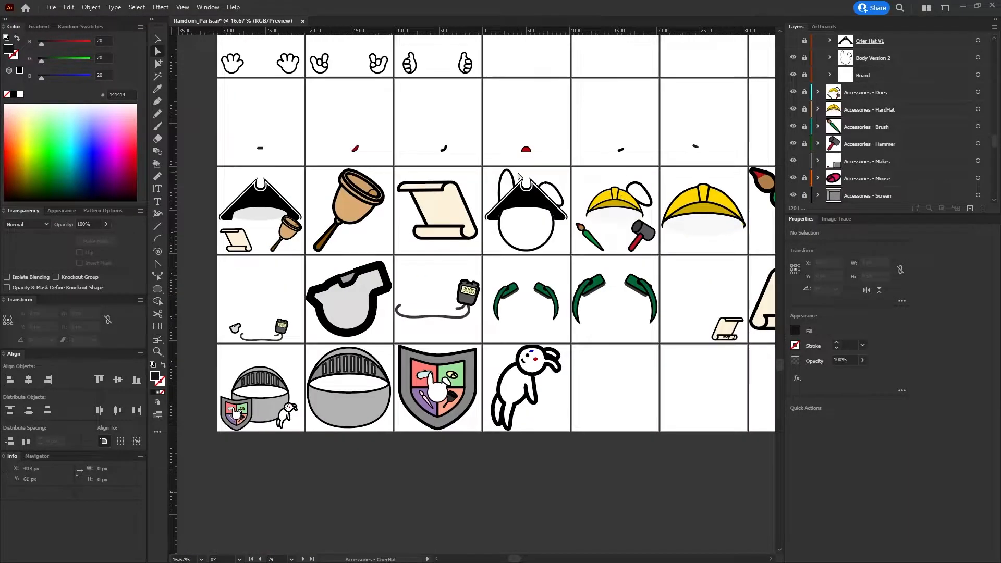
scroll(386, 154, "up", 5)
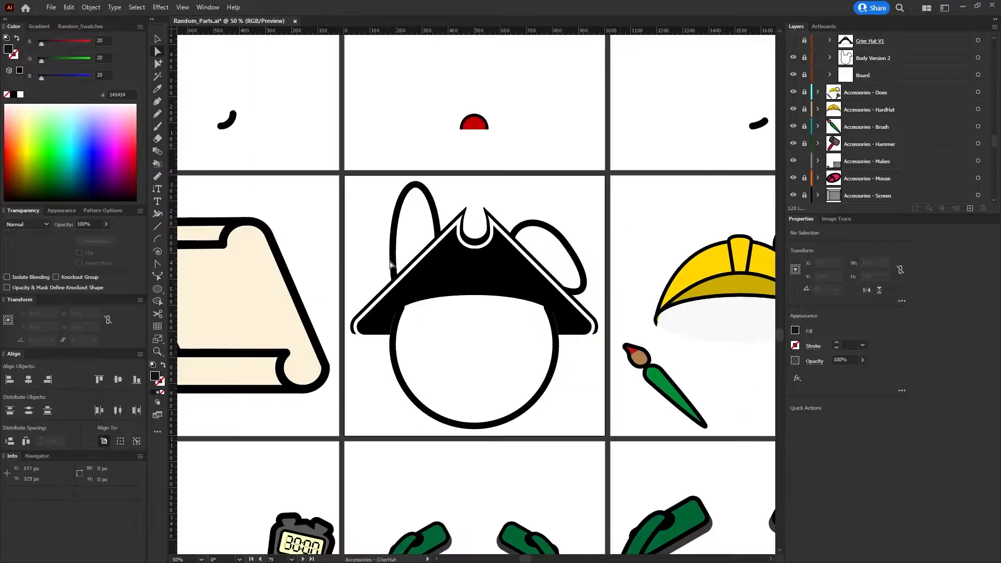
scroll(824, 129, "down", 5)
scroll(823, 129, "up", 1)
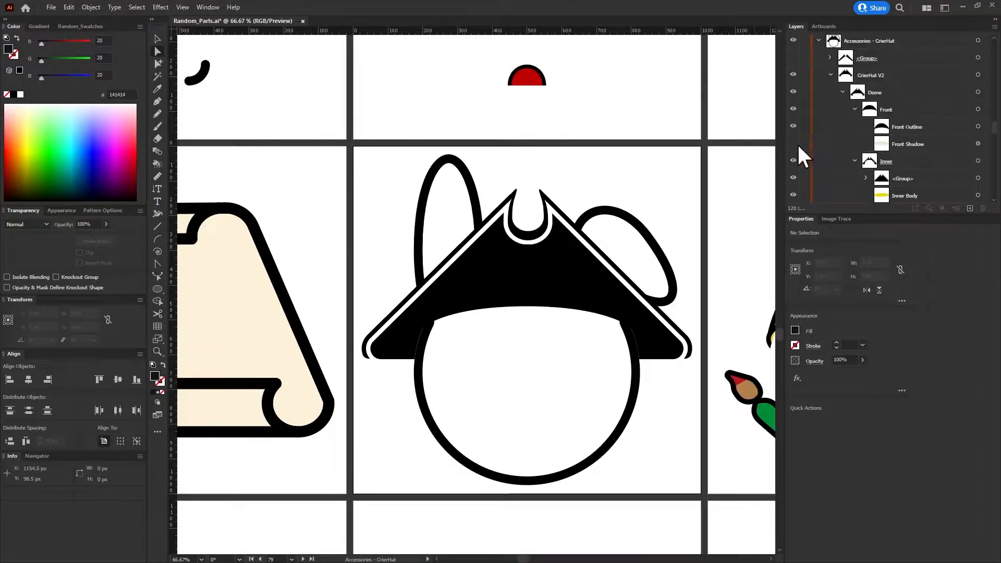
Switch the Front Shadow on and off to judge the face beneath the hat with and without it
left_click(793, 144)
left_click(793, 144)
left_click(793, 144)
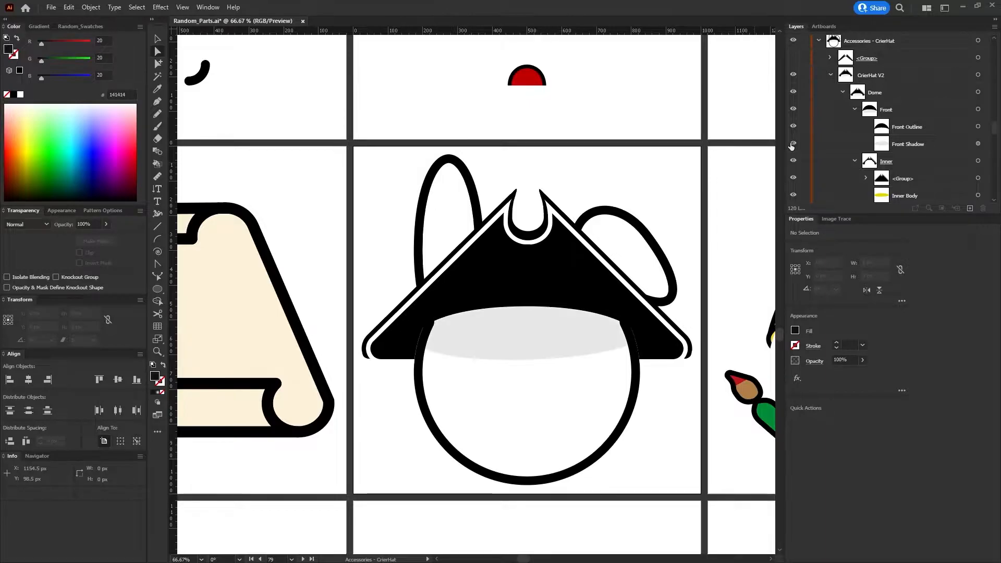
left_click(792, 143)
Go to artboard 19 Eyes - Neutral, unlock and copy its eye artwork, and relock the layer
scroll(833, 108, "up", 10)
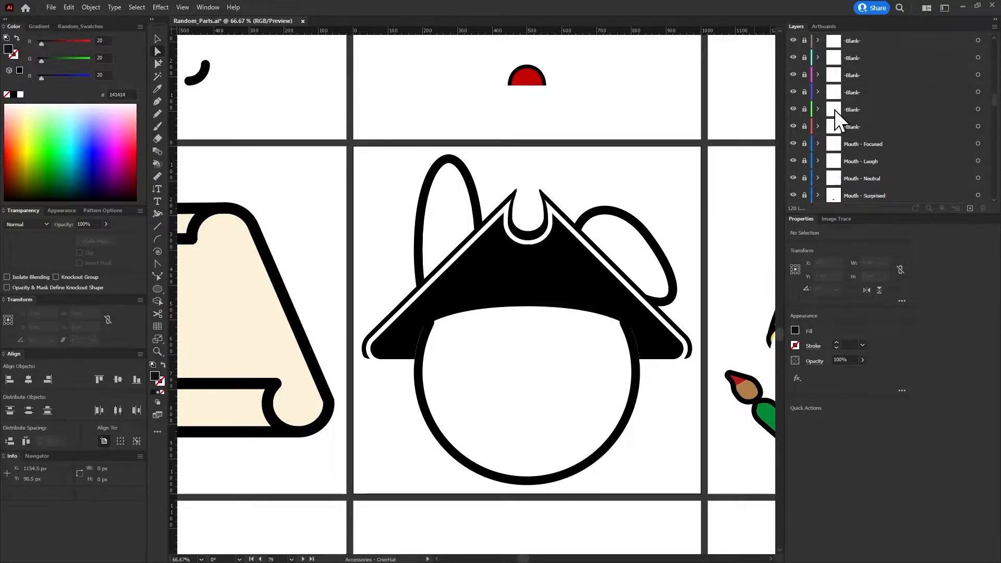
scroll(834, 109, "up", 10)
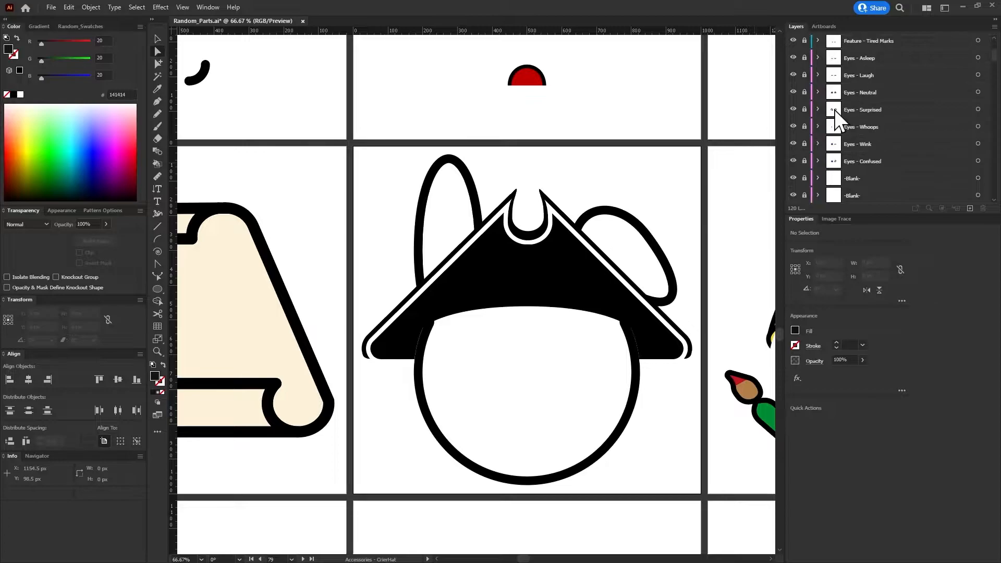
left_click(292, 558)
scroll(335, 516, "down", 5)
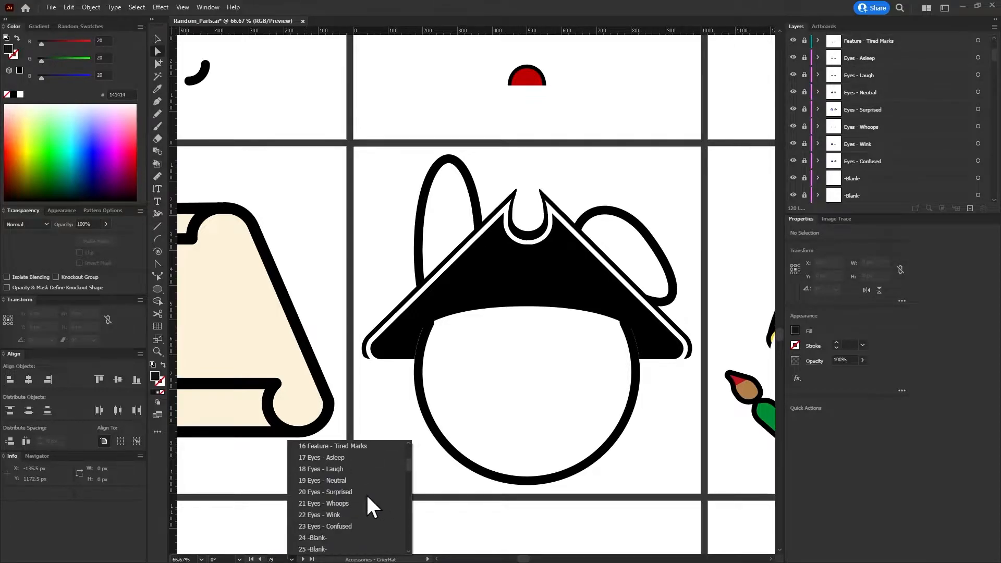
left_click(339, 480)
left_click(954, 91)
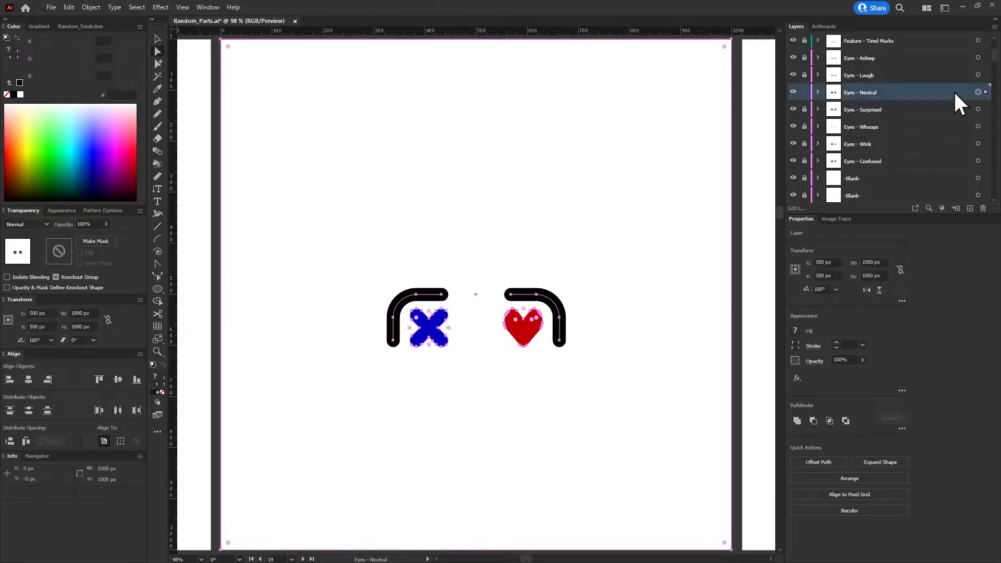
left_click(803, 92)
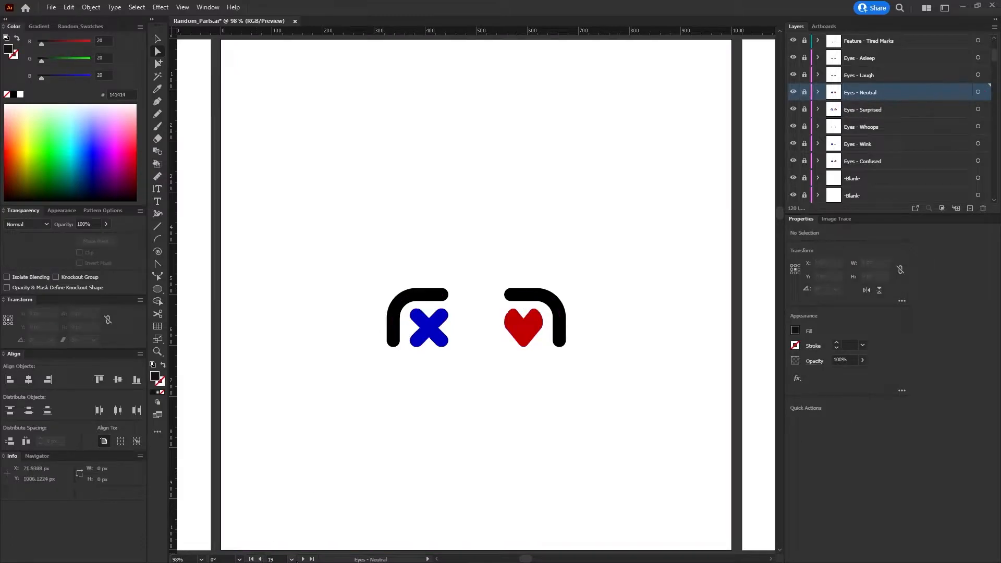
Return to artboard 79 Accessories - CrierHat and paste the neutral eyes in place on its layer
left_click(292, 559)
scroll(345, 504, "down", 20)
scroll(345, 504, "down", 2)
scroll(393, 486, "up", 5)
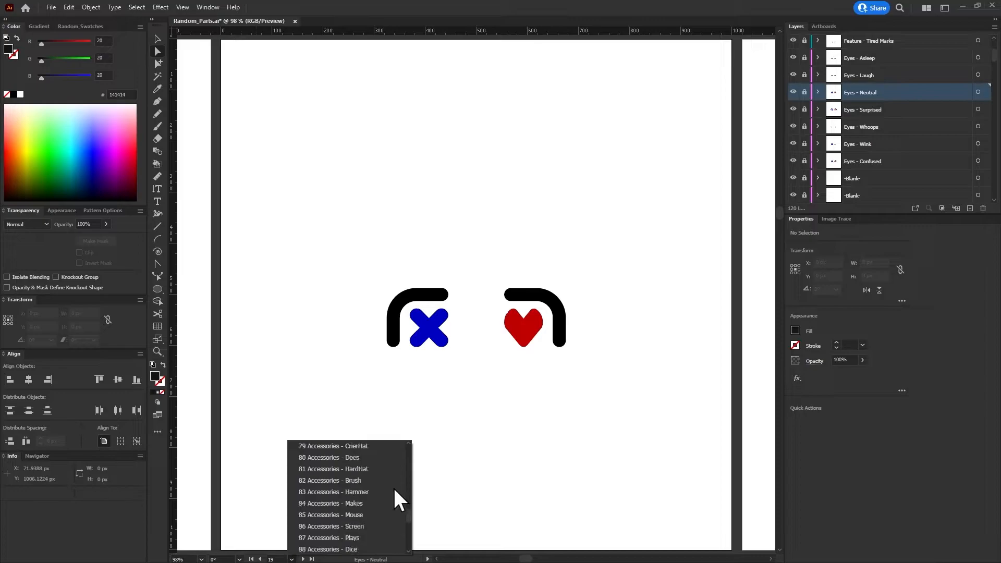
left_click(380, 496)
scroll(886, 161, "down", 5)
scroll(839, 157, "down", 10)
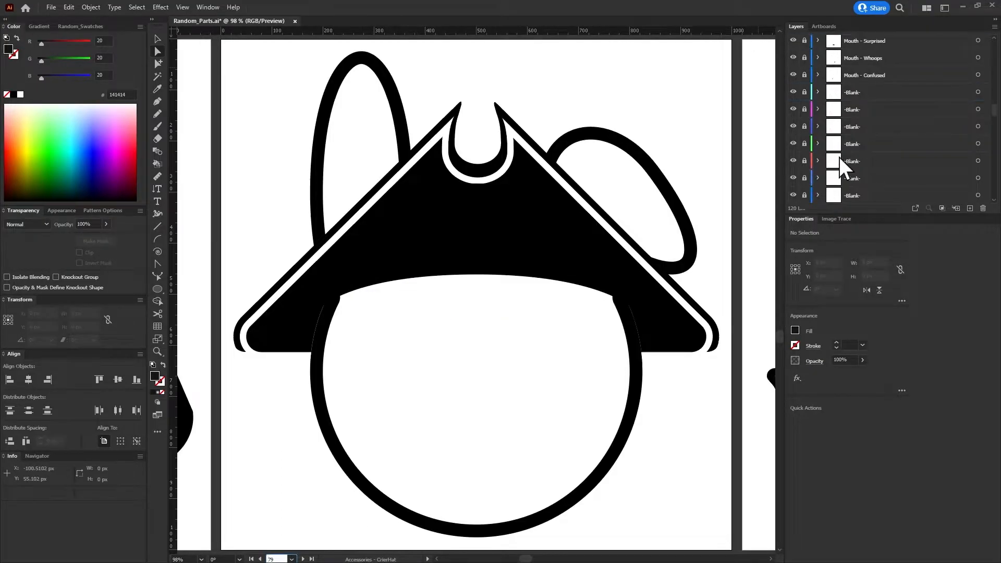
left_click(977, 144)
key("ctrl+shift+v")
left_click(697, 399)
Move the pasted Eyes - Neutral layer into CrierHat V2's Front sublayer, directly beneath Front Shadow
scroll(871, 133, "down", 1)
left_click(829, 109)
left_click_drag(870, 110, 892, 166)
Show the Front Shadow over the pasted eyes and compare the face with the neighboring hard hat artboard
left_click(793, 127)
left_click(303, 558)
left_click(259, 558)
left_click(792, 126)
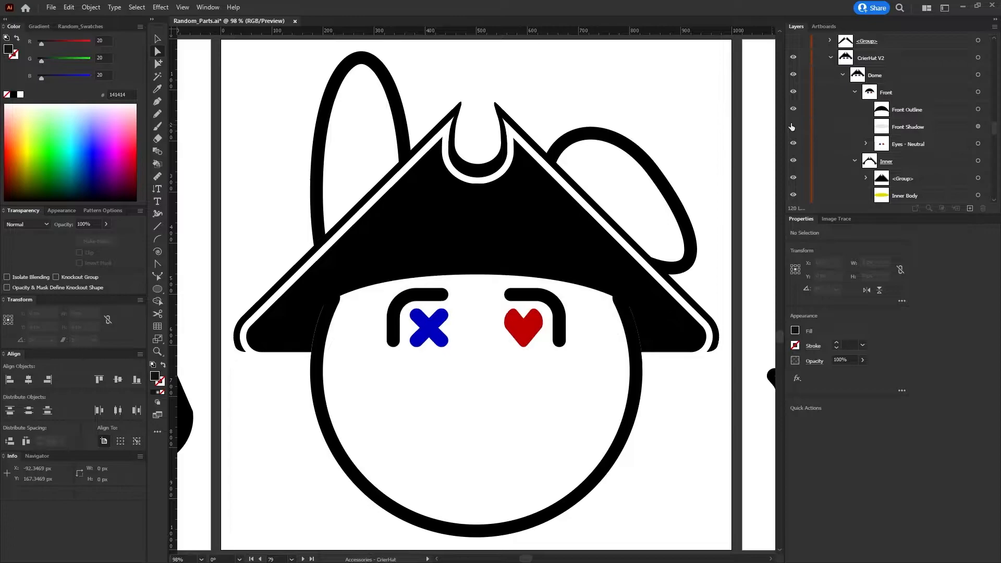
left_click(792, 127)
key("ctrl+minus")
key("ctrl+minus")
key("ctrl+minus")
key("ctrl+minus")
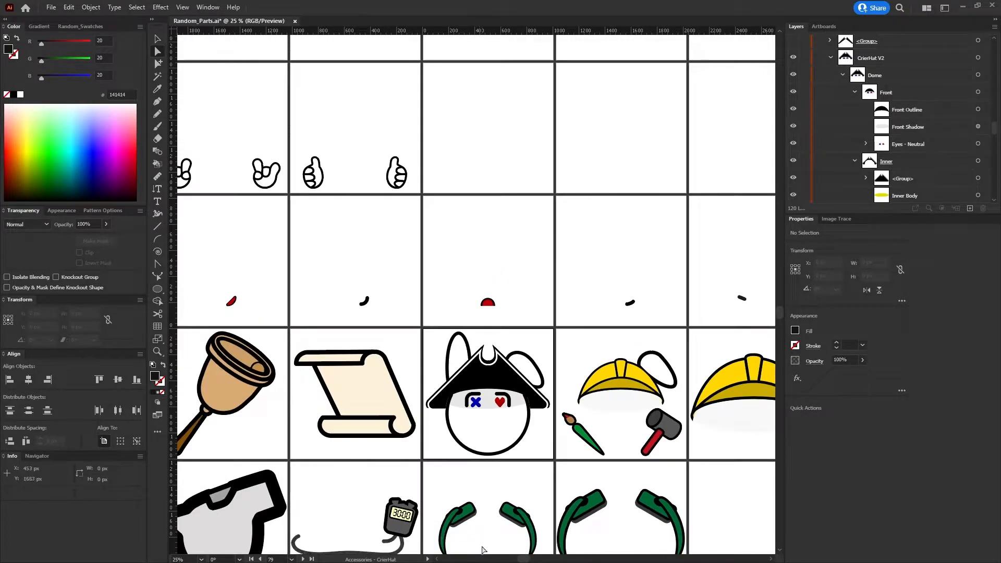
Toggle the Front Shadow repeatedly at a reduced view to compare the eyes and face with and without shading
left_click(792, 126)
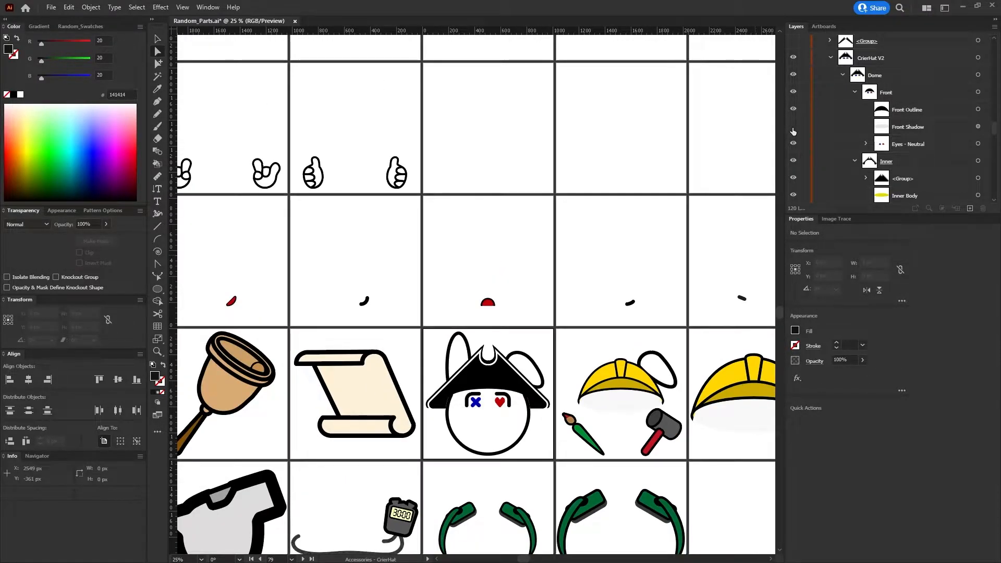
left_click(793, 128)
left_click(792, 128)
left_click(793, 127)
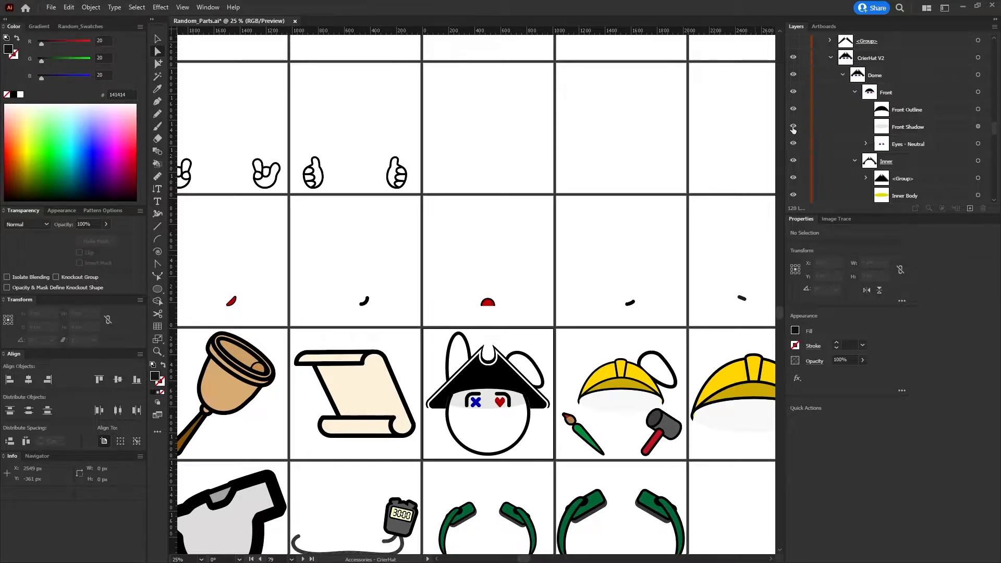
left_click(793, 128)
left_click(793, 128)
left_click(792, 127)
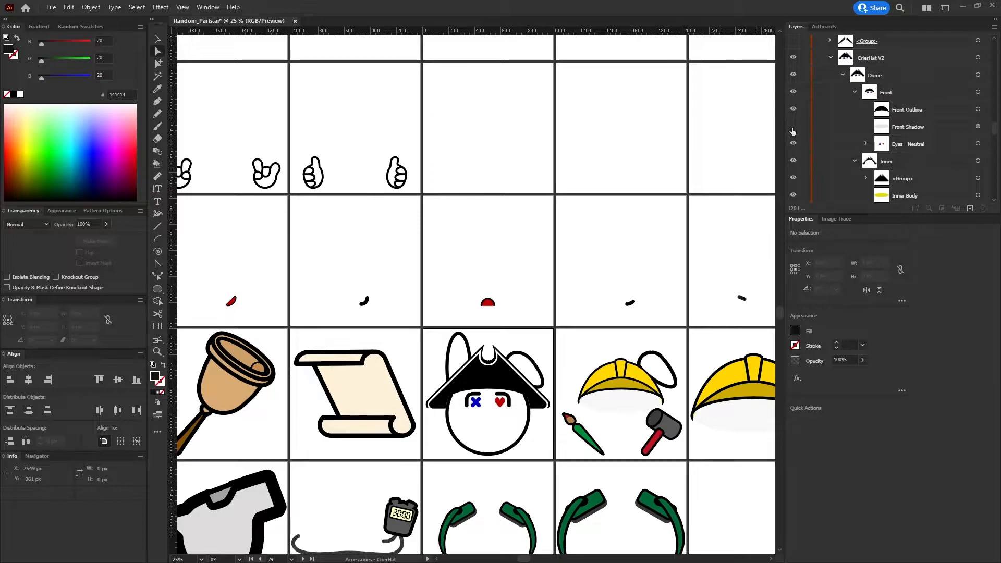
left_click(792, 128)
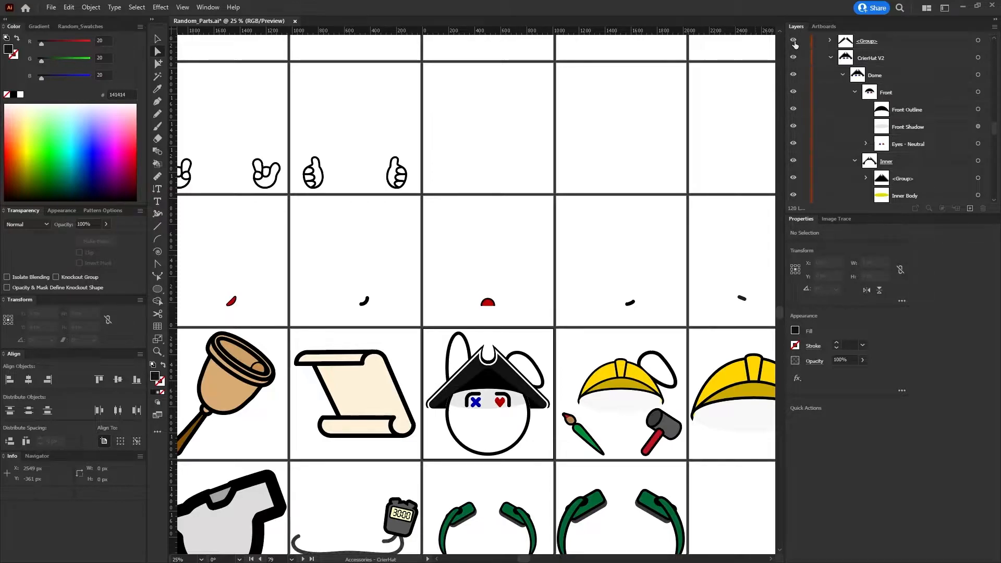
Hide the brim group and leave the Front Shadow switched on, checking the face close up and among the other artboards
left_click(793, 41)
left_click(792, 127)
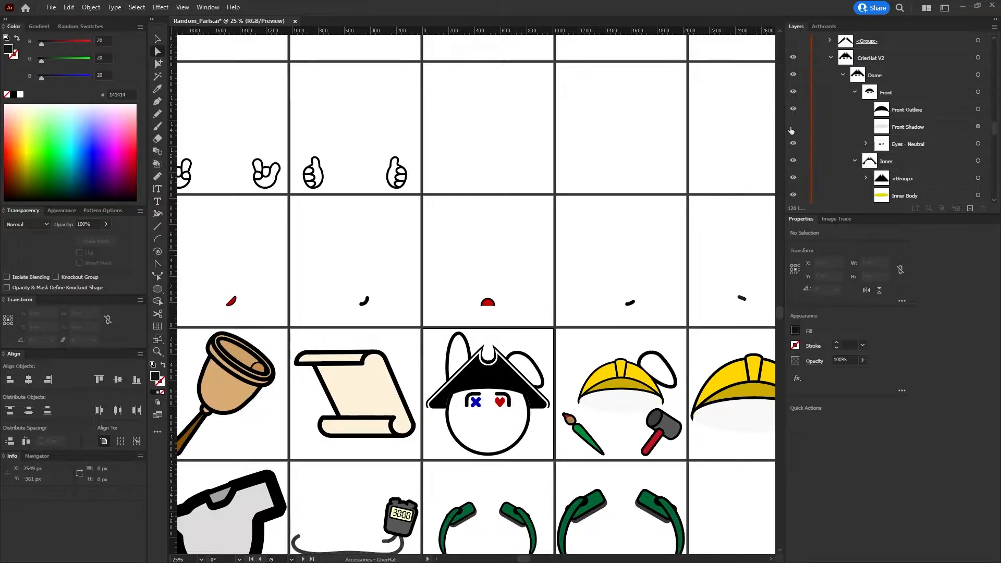
left_click(792, 127)
scroll(466, 425, "up", 3)
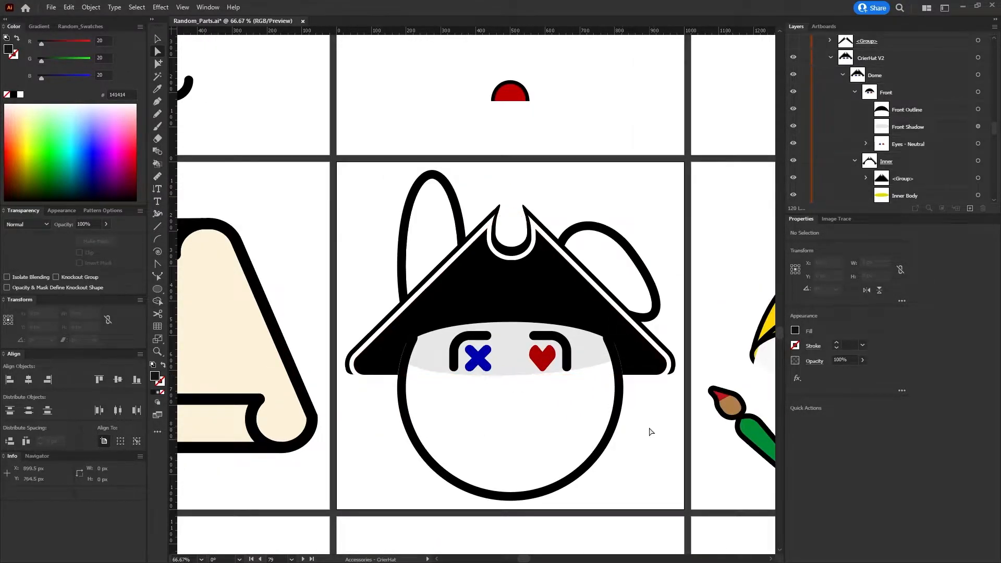
scroll(648, 431, "down", 4)
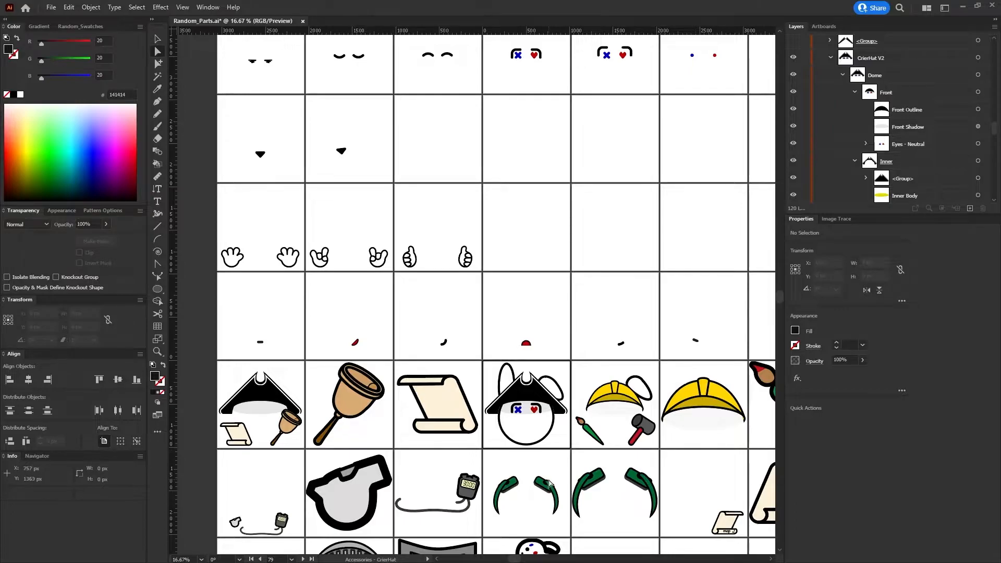
Toggle the Front Shadow and the brim group to compare the hat's shading, leaving the shadow on and the group hidden
left_click(793, 126)
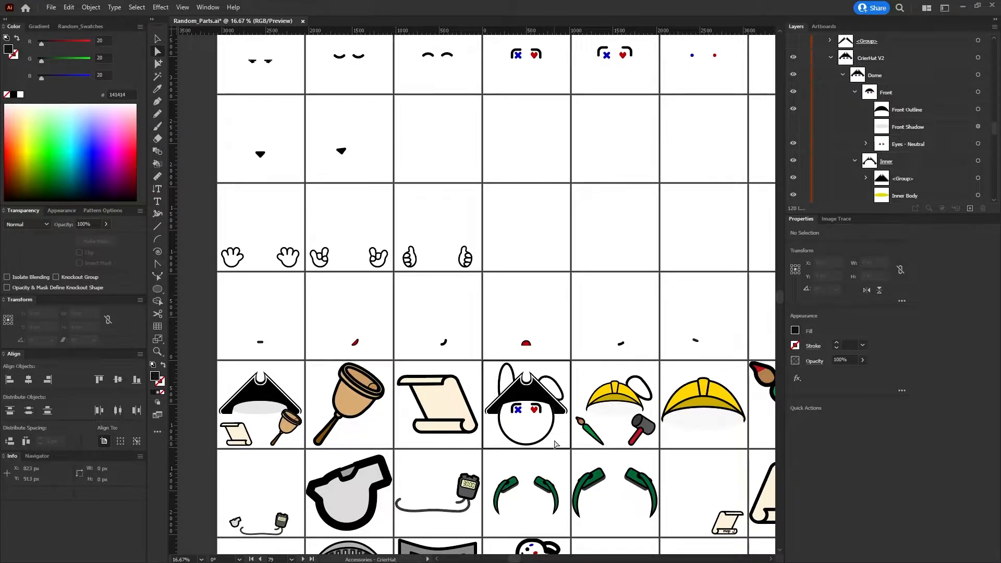
left_click(793, 40)
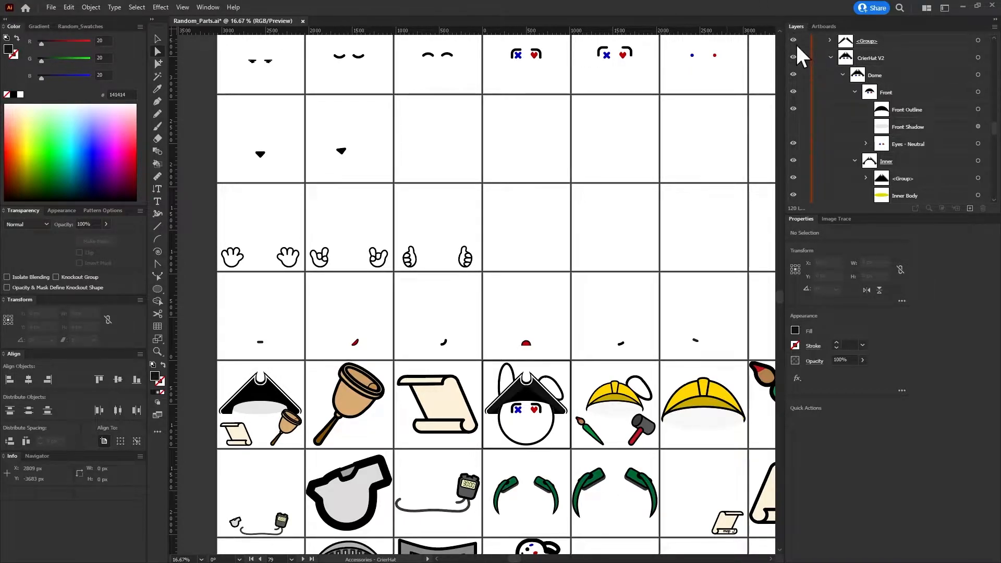
left_click(793, 41)
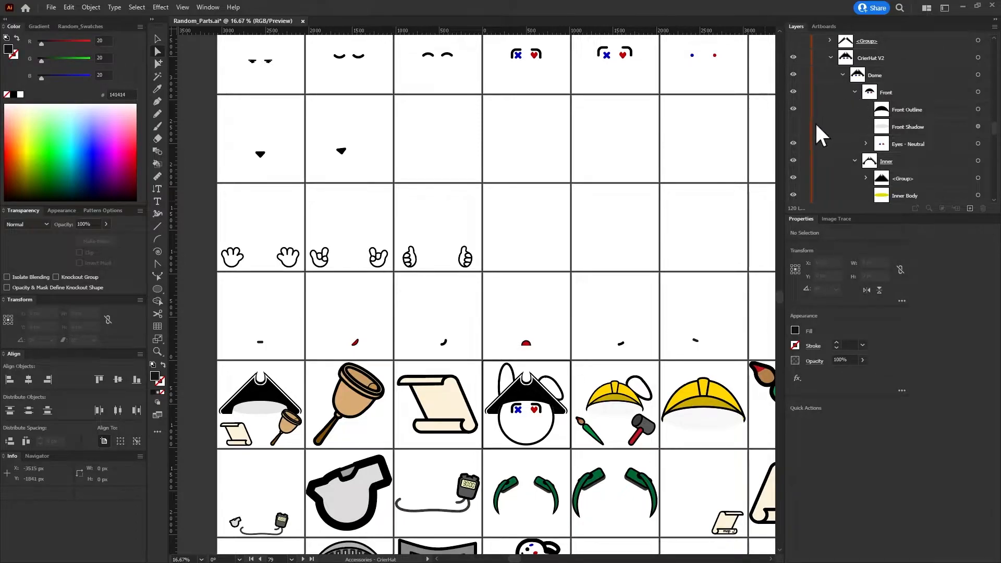
left_click(792, 126)
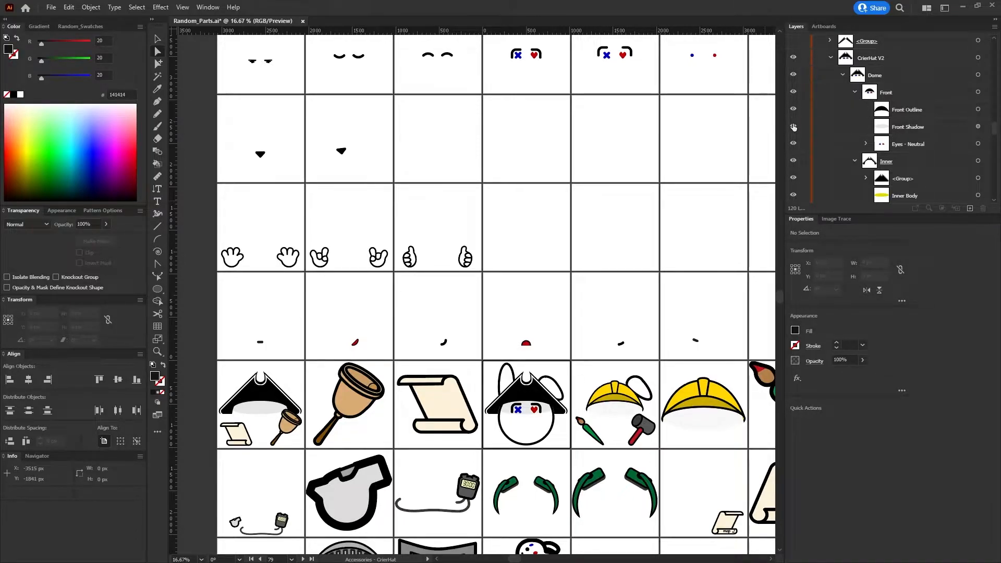
Set the Front Shadow's opacity to 5% and deselect it to judge the lighter shading on the face
left_click(977, 127)
left_click(838, 359)
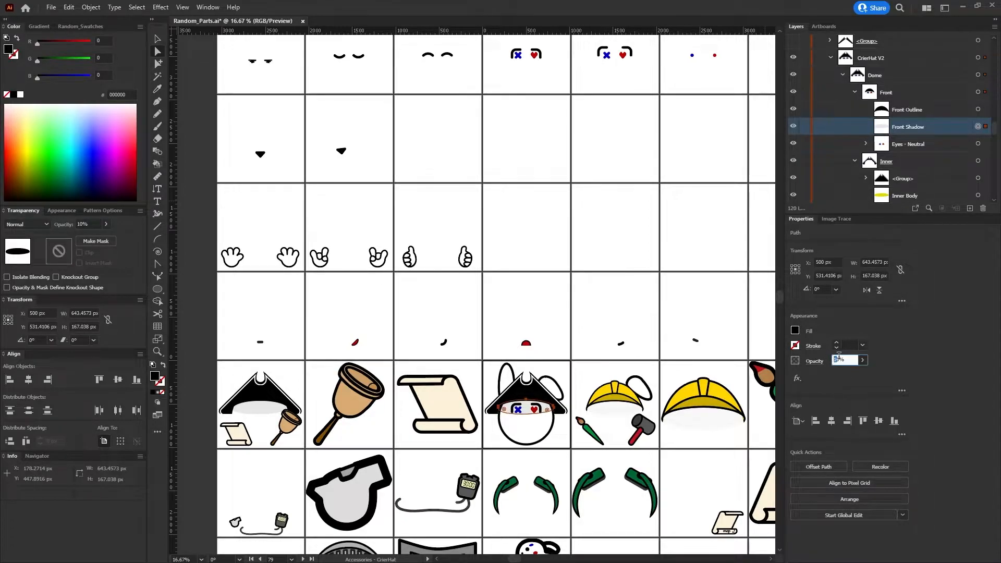
key("Return")
left_click(539, 353)
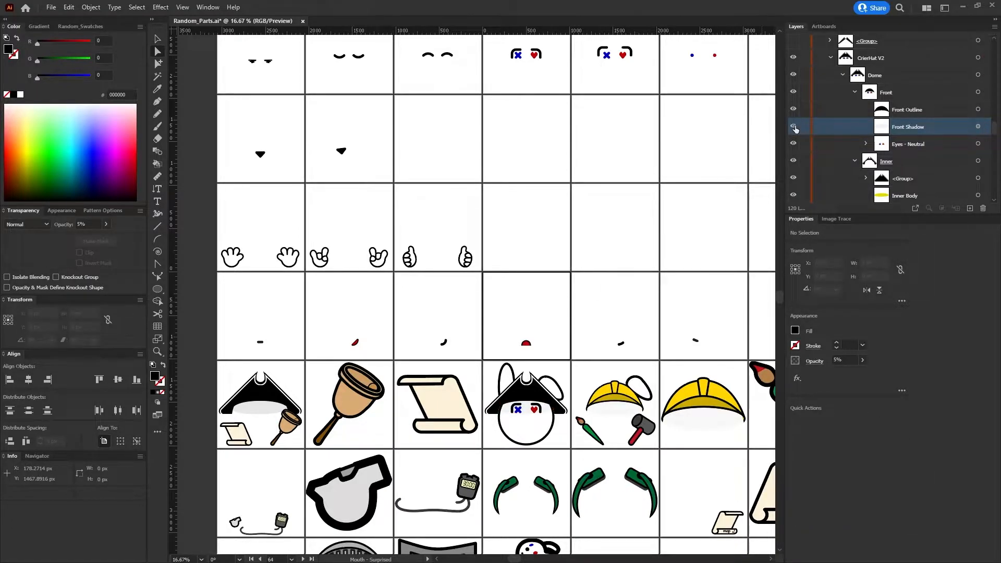
Set the Front Shadow's opacity to 1% and check the face close up and among the other artboards
left_click(978, 126)
key("ctrl+1")
left_click(843, 359)
type("1")
key("Return")
left_click(428, 168)
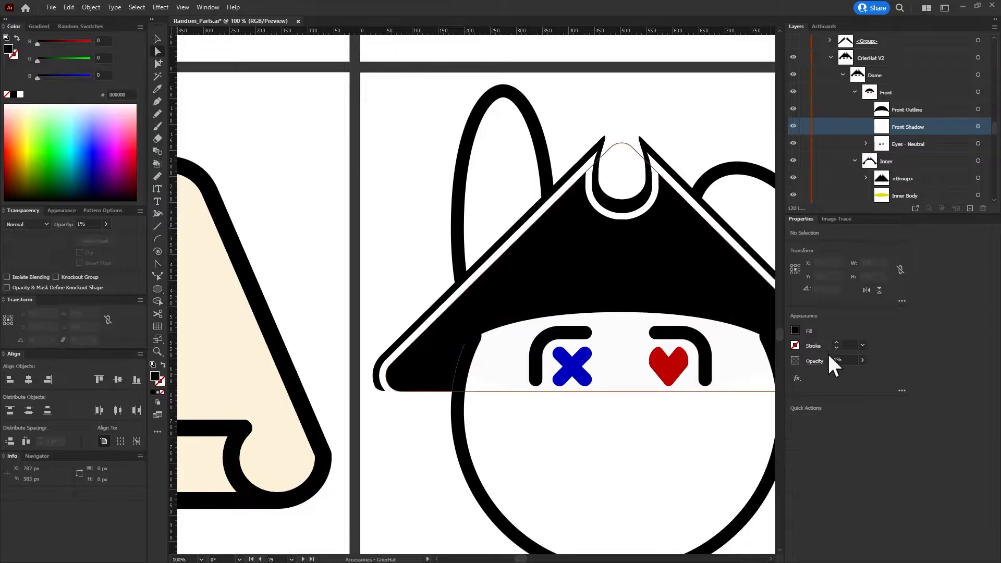
scroll(566, 495, "up", 2)
scroll(623, 488, "down", 5)
scroll(660, 488, "down", 2)
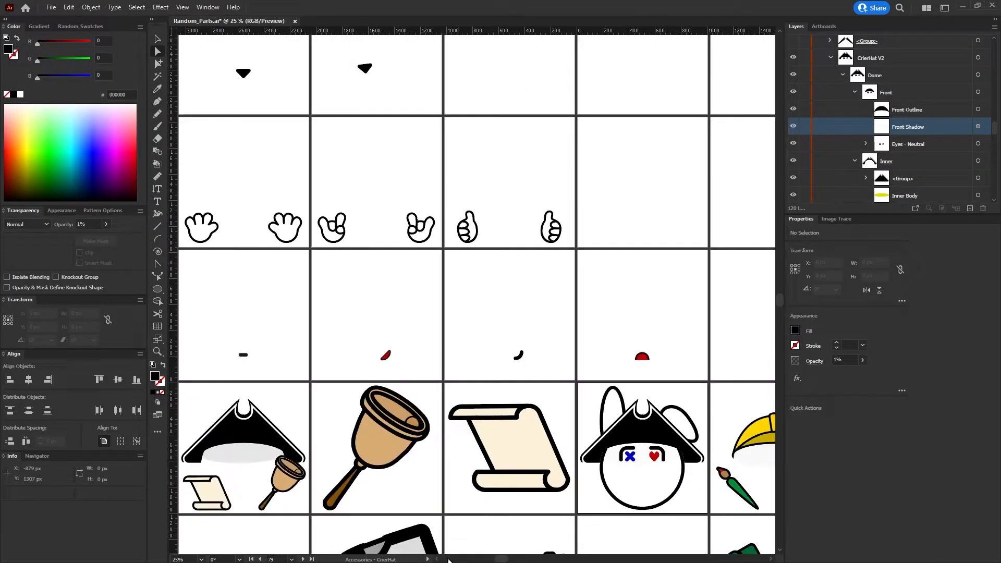
Set the Front Shadow's opacity to 10%
left_click(842, 359)
type("10")
key("Return")
left_click(978, 126)
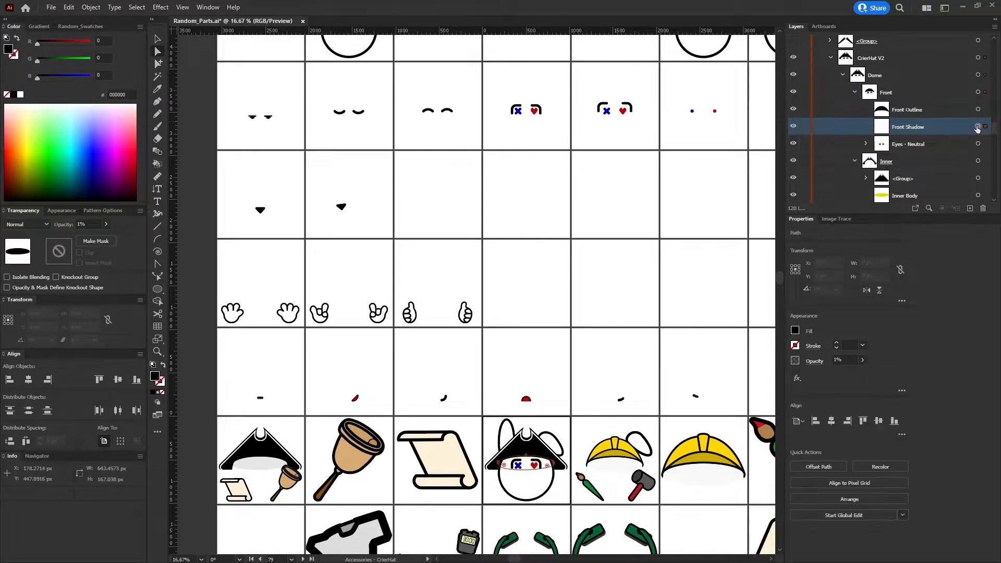
left_click(844, 360)
type("10")
key("Return")
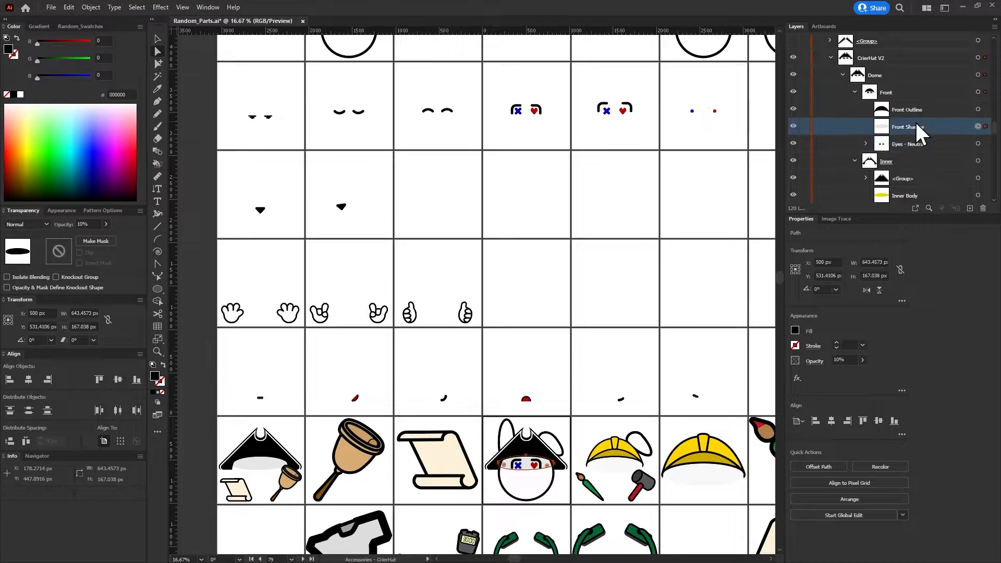
Hide the Front Shadow, deselect it, and inspect the unshaded face under the crier hat close up
left_click(795, 126)
left_click(632, 407)
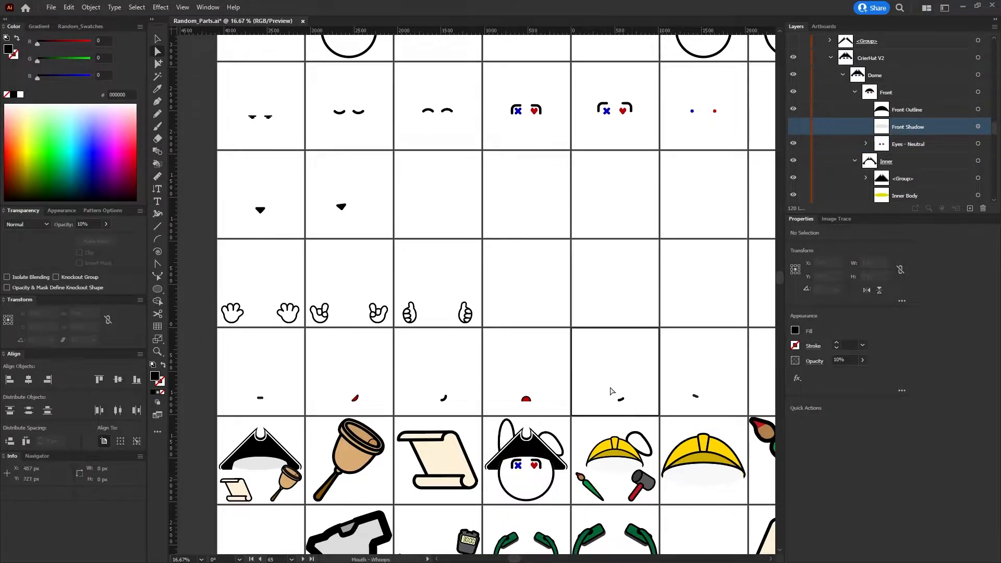
scroll(531, 524, "up", 1)
scroll(532, 524, "up", 3)
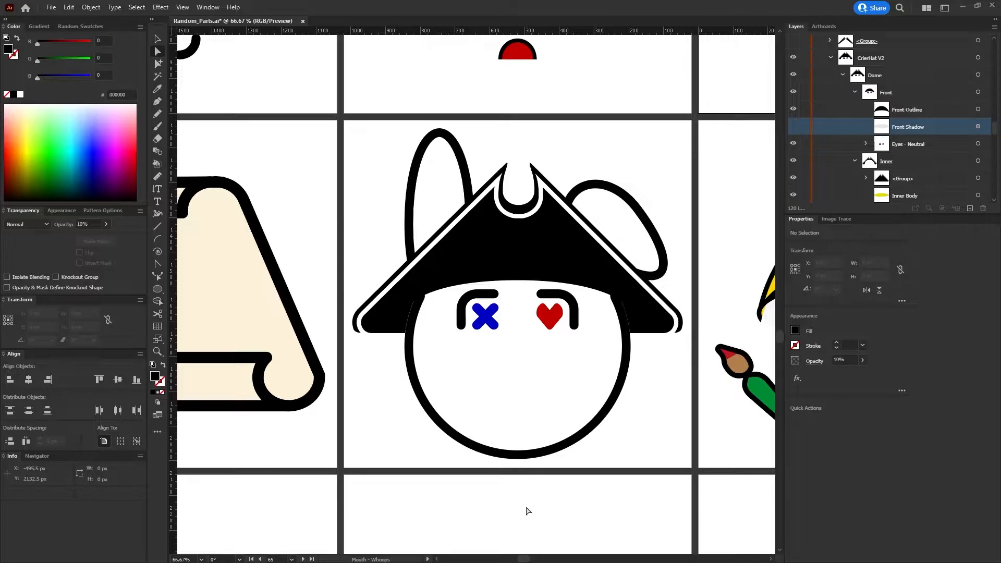
Collapse the Dome sublayer and show the brim group above CrierHat V2
left_click(842, 75)
scroll(853, 141, "up", 1)
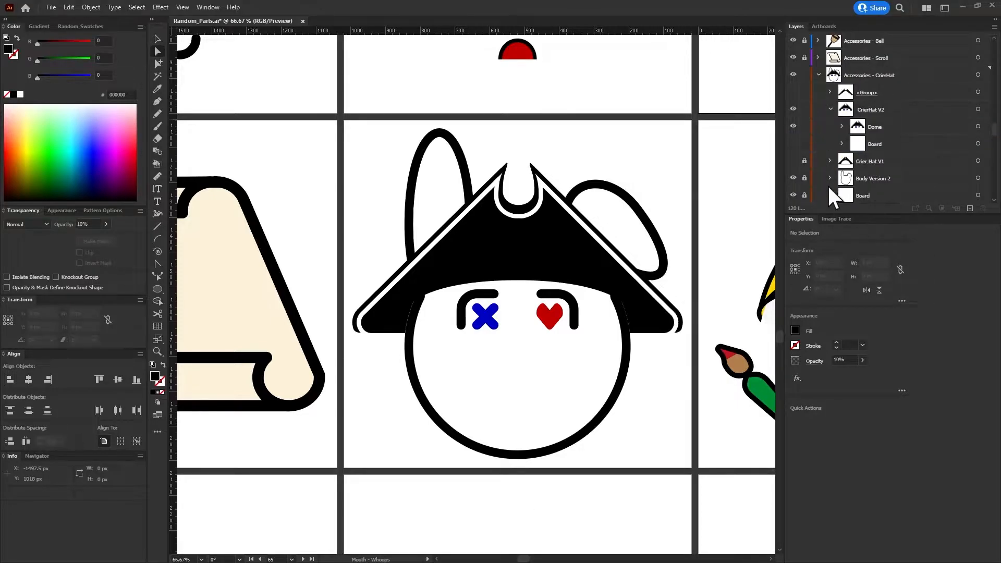
left_click(791, 92)
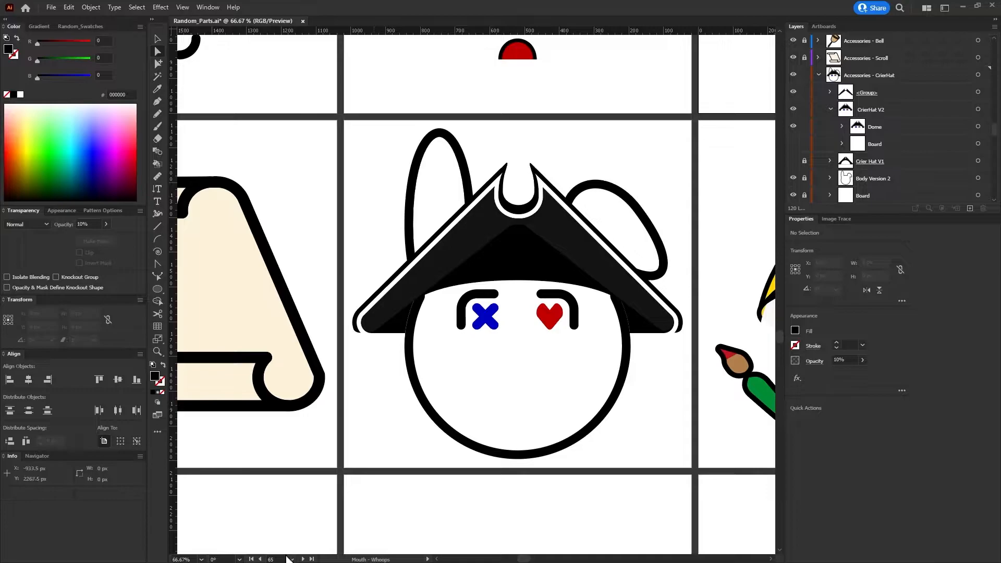
Go to artboard 79, Accessories - CrierHat, and view the hat beside the neighboring accessories
left_click(303, 559)
left_click(259, 559)
left_click(292, 559)
scroll(358, 498, "down", 20)
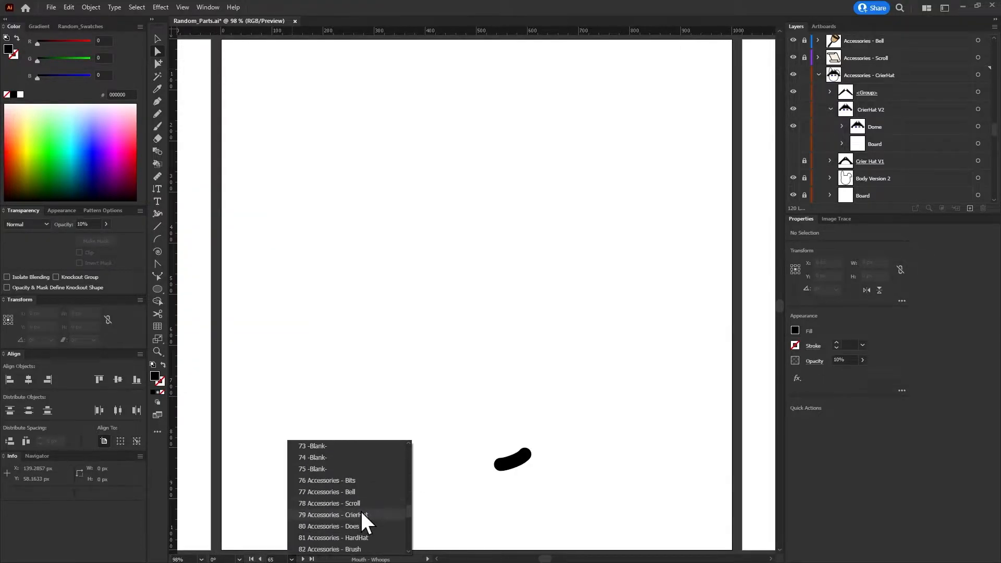
left_click(361, 514)
scroll(370, 539, "down", 3)
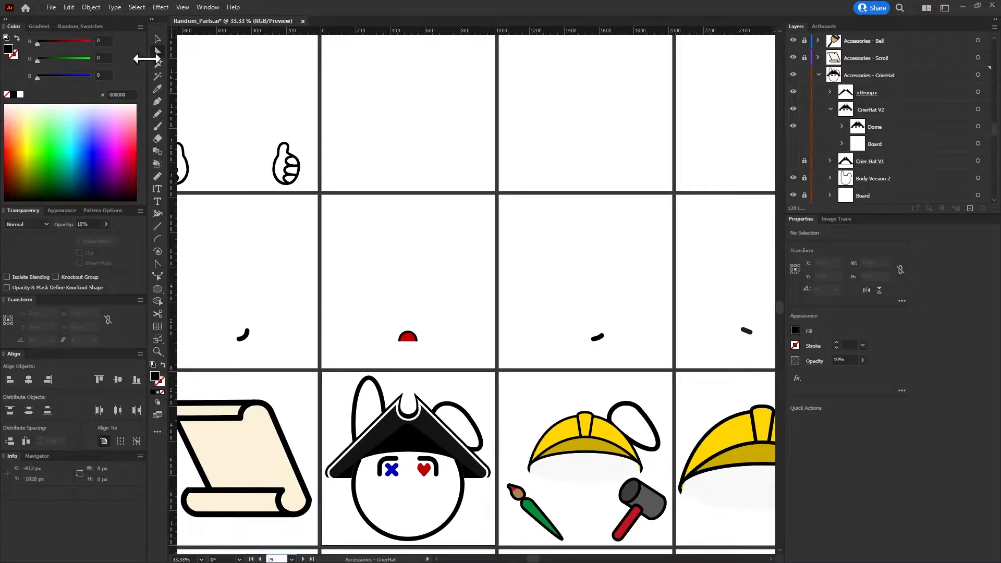
left_click(321, 461)
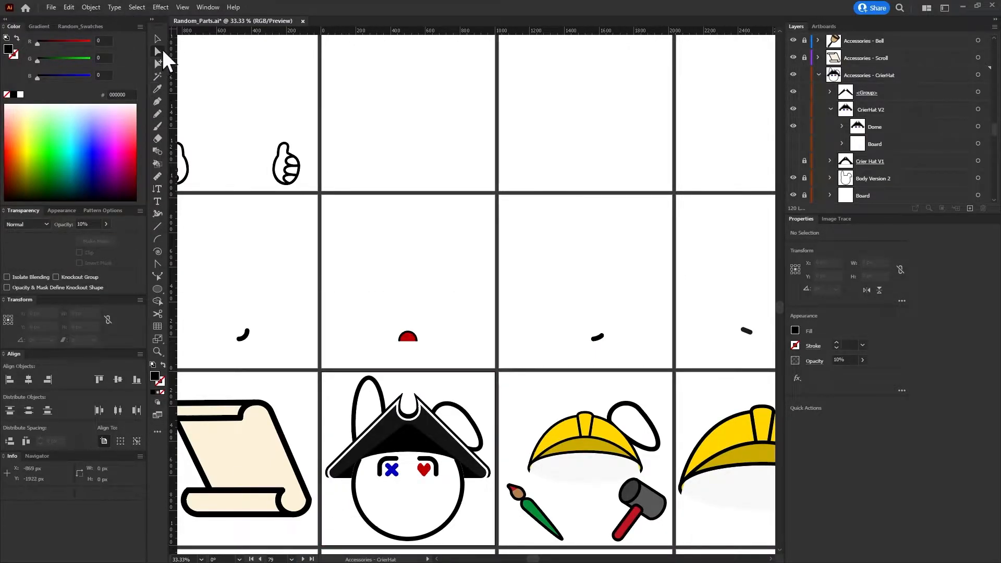
Compare the crier hat with and without the brim group beside the hard hat, leaving the group hidden
scroll(780, 320, "down", 3)
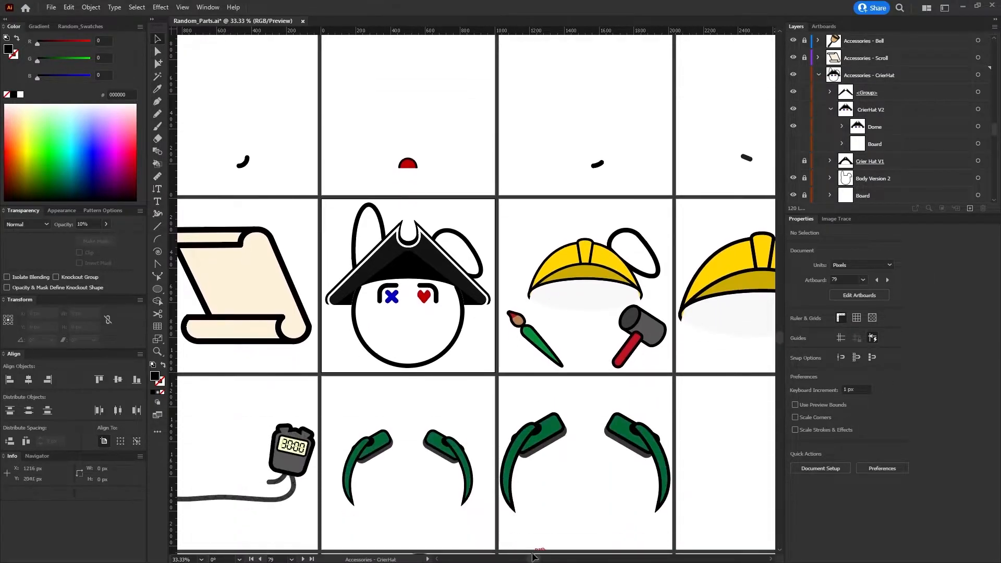
scroll(531, 556, "left", 3)
left_click(793, 94)
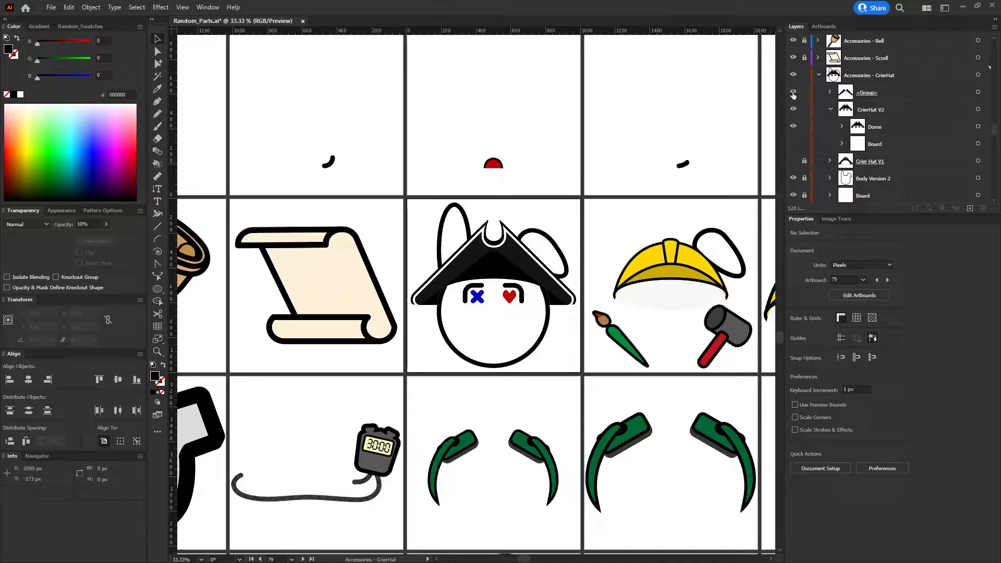
left_click(793, 94)
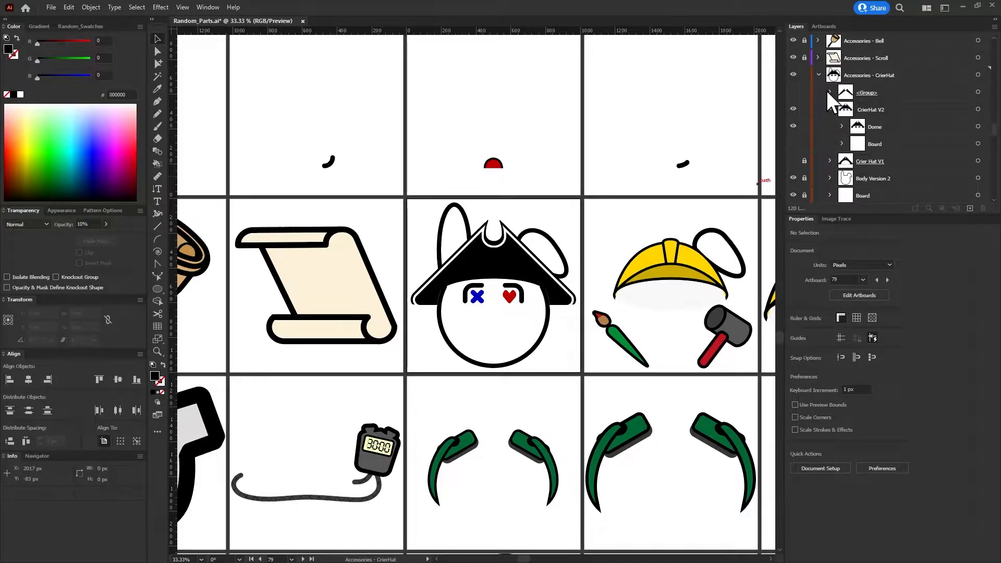
Collapse the Accessories - CrierHat layer and review the hat among all the artboards and close up
left_click(818, 75)
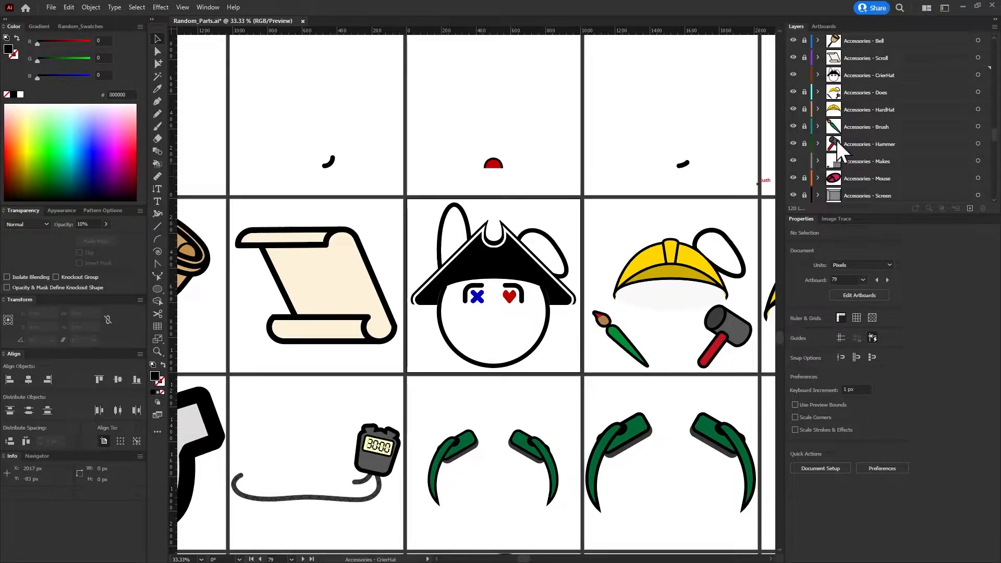
scroll(399, 154, "down", 4)
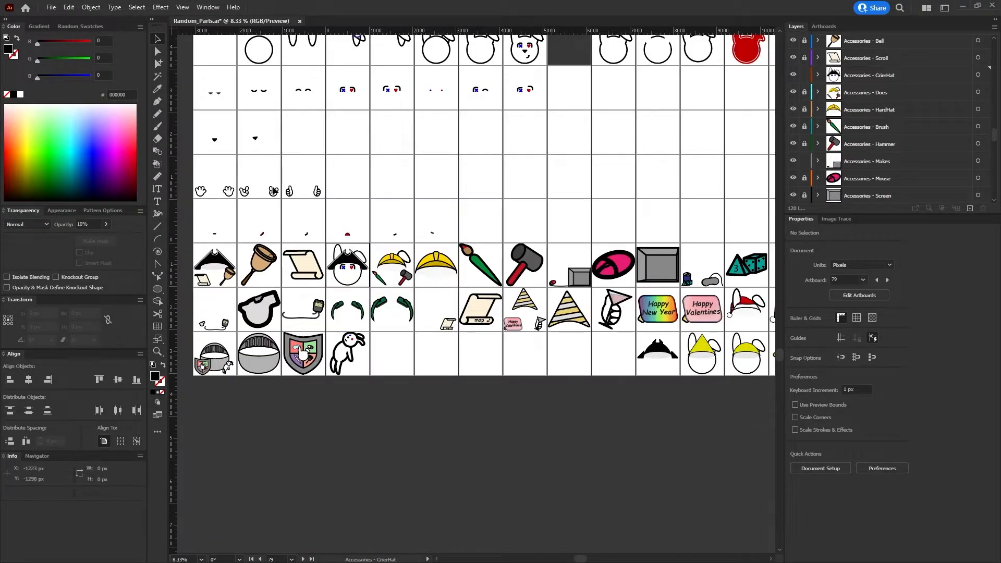
scroll(337, 257, "up", 5)
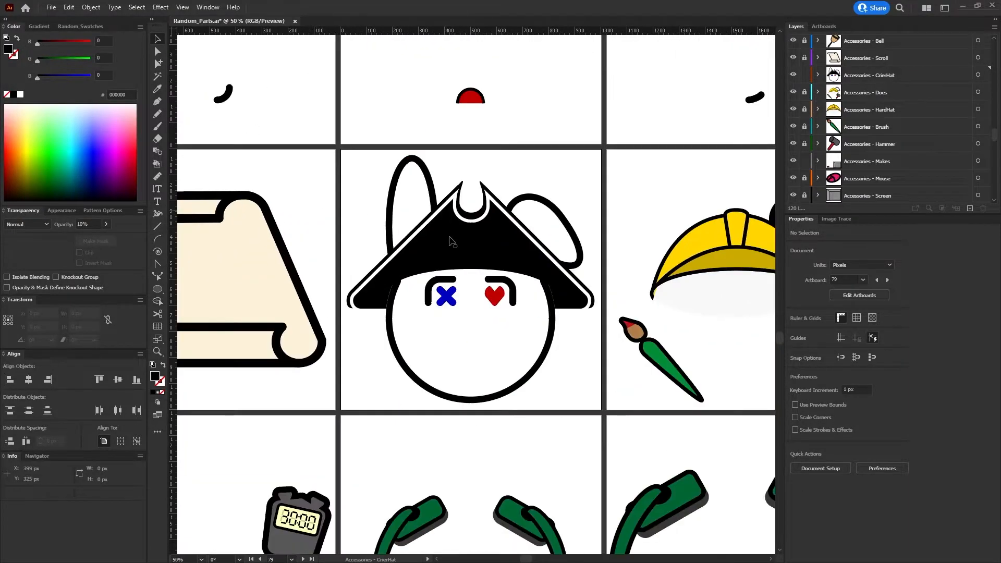
scroll(475, 389, "up", 1)
scroll(475, 389, "up", 1)
scroll(497, 358, "down", 1)
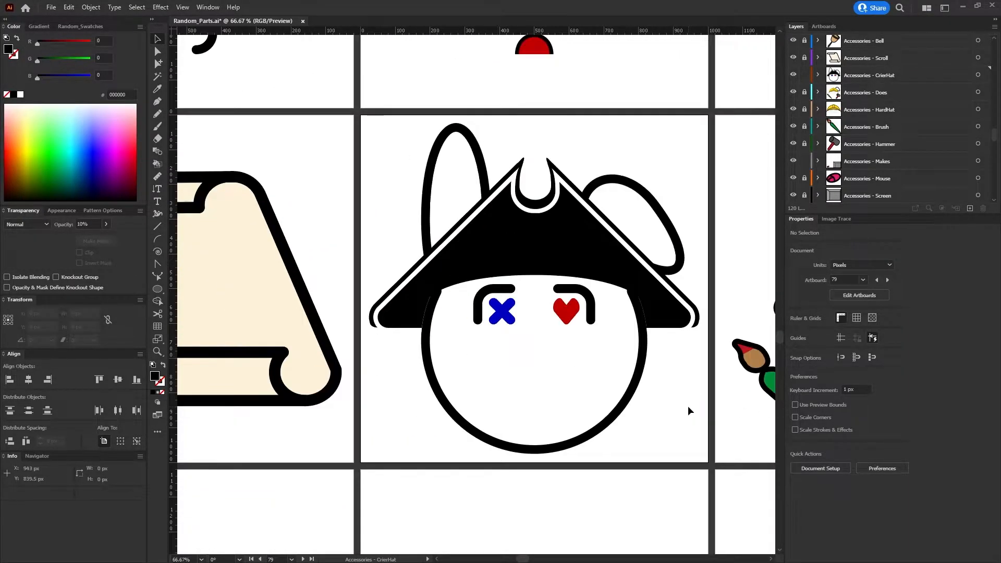
Expand the Accessories - CrierHat layer, select Body Version 2, and review the hat and face at reduced and full view
left_click(817, 75)
scroll(877, 129, "down", 1)
left_click(870, 128)
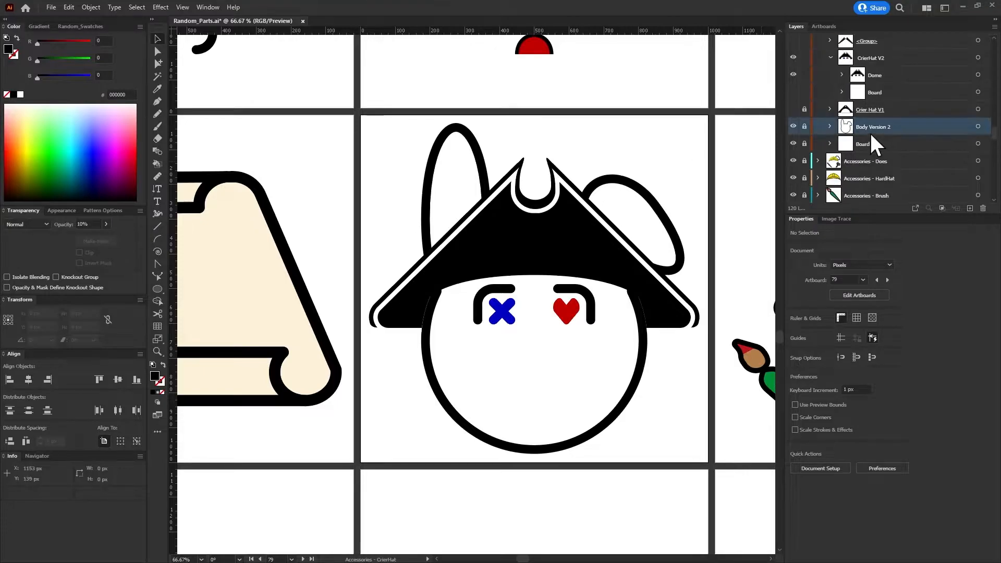
scroll(599, 220, "down", 5)
scroll(357, 274, "down", 2)
scroll(223, 293, "up", 1)
scroll(411, 371, "up", 4)
scroll(396, 368, "up", 3)
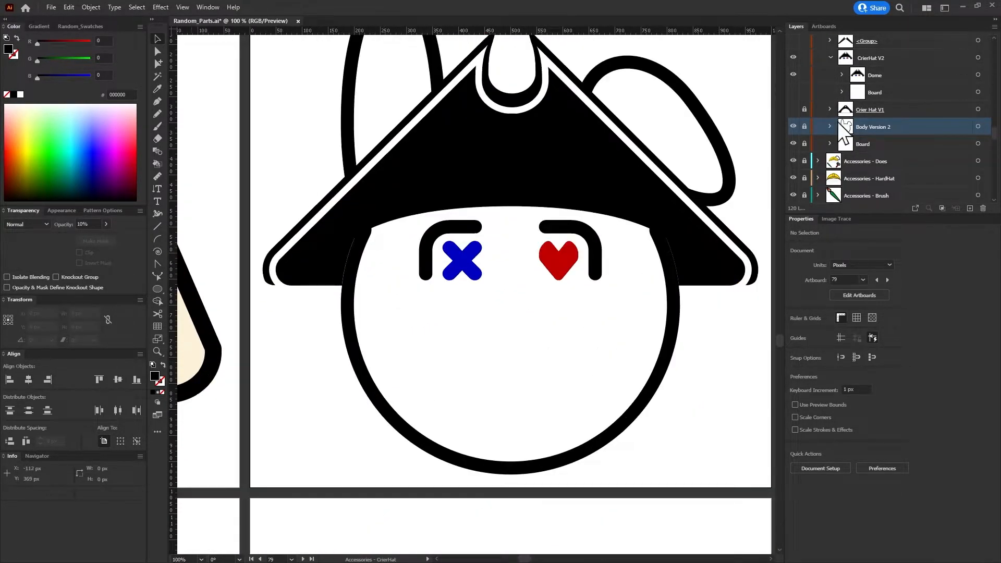
Move the hidden brim group into CrierHat V2's Dome sublayer, directly above Front
scroll(834, 109, "up", 1)
left_click(884, 92)
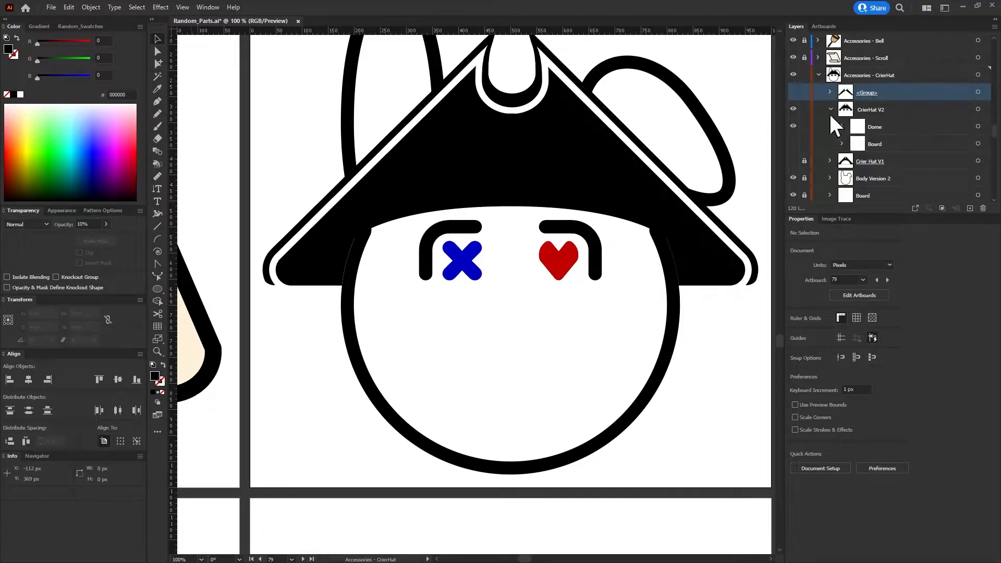
left_click(840, 126)
left_click_drag(879, 94, 885, 133)
scroll(875, 141, "down", 1)
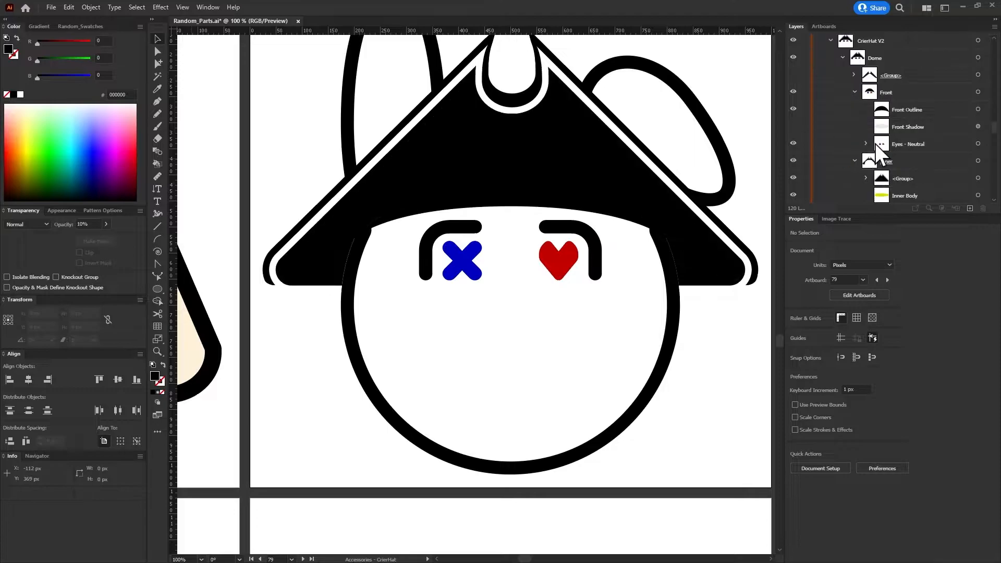
Move the Eyes - Neutral layer out of Front into Body Version 2, and hide Body Version 2
scroll(862, 146, "down", 2)
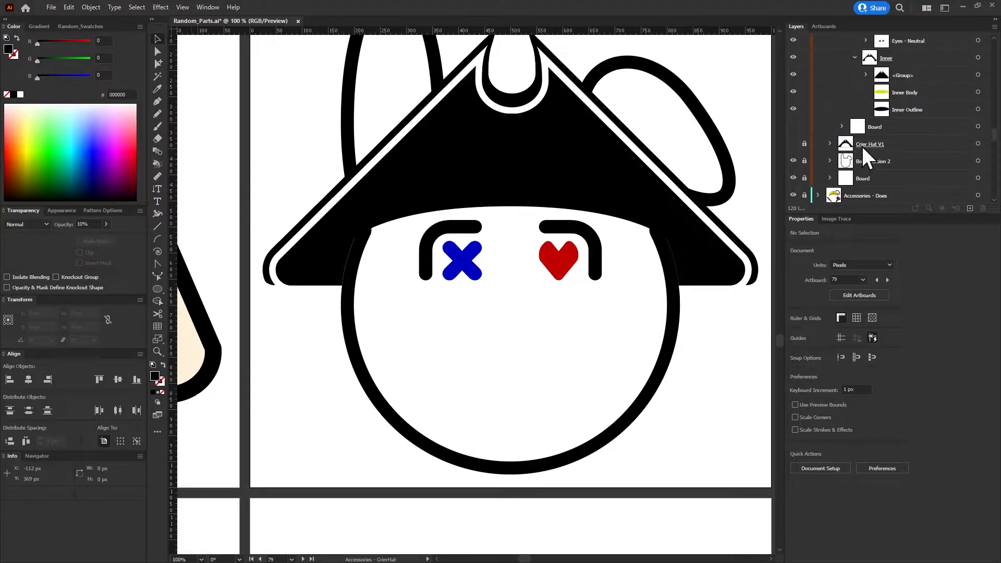
left_click_drag(892, 44, 884, 162)
left_click(830, 160)
left_click(829, 144)
scroll(843, 155, "up", 1)
left_click(793, 194)
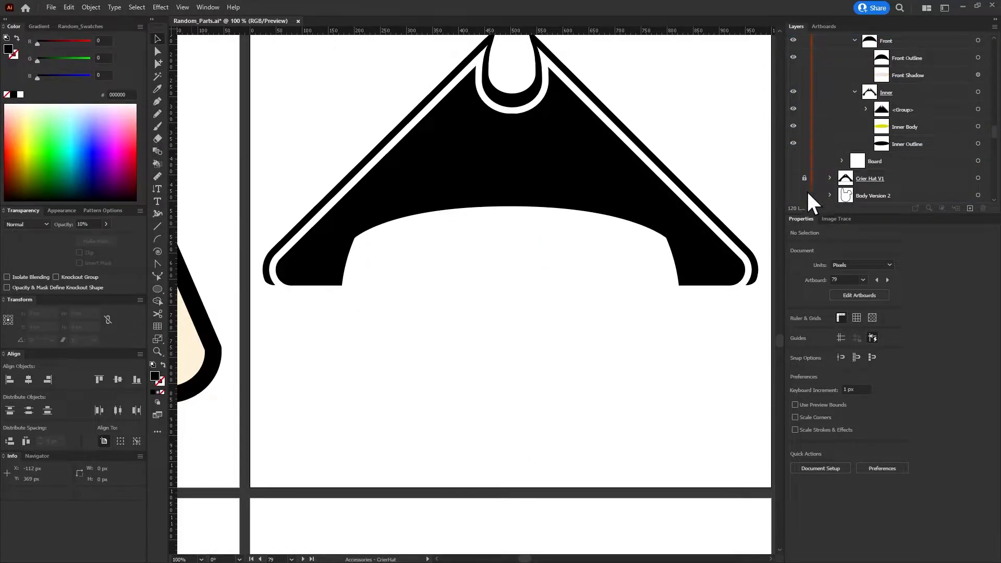
Collapse the Inner, Front, Dome and CrierHat V2 sublayers, and lock CrierHat V2
left_click(855, 89)
left_click(855, 40)
scroll(850, 46, "up", 1)
left_click(841, 58)
scroll(839, 61, "up", 1)
left_click(829, 91)
left_click(809, 95)
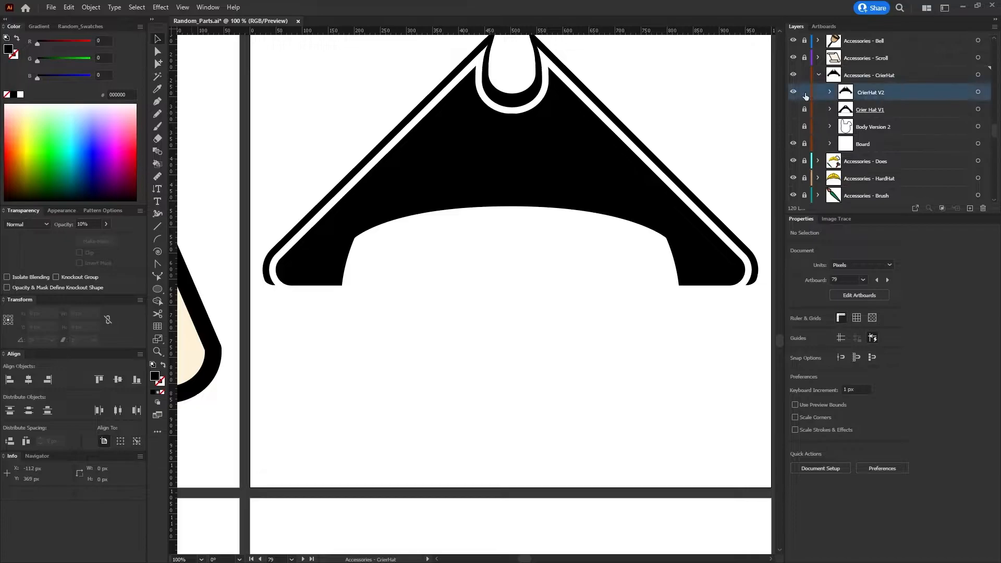
Compare the finished crier hat with the older shaded copy on the artboard holding the small scroll and bell
key("ctrl+minus")
key("ctrl+minus")
key("ctrl+minus")
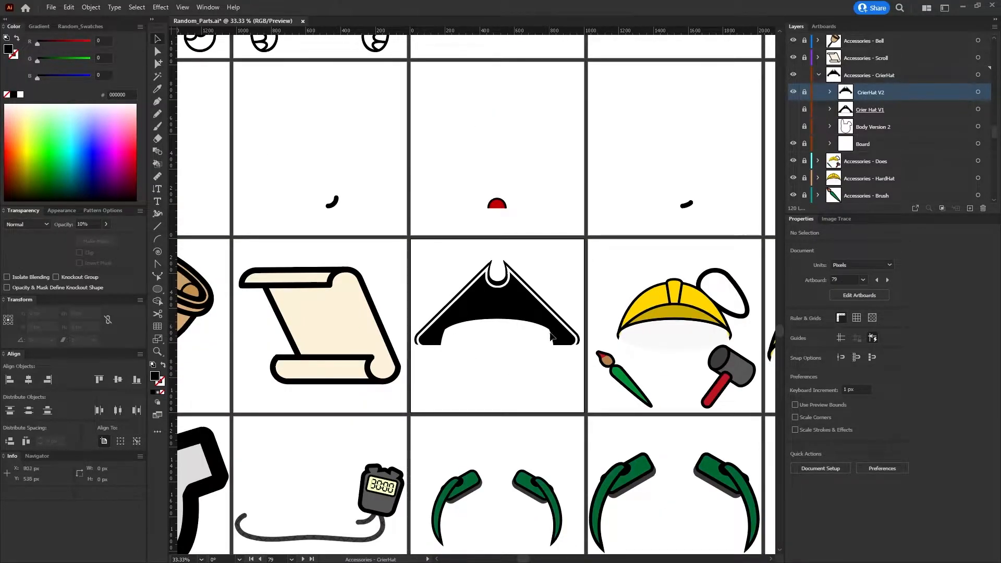
key("ctrl+minus")
key("ctrl+minus")
key("ctrl+minus")
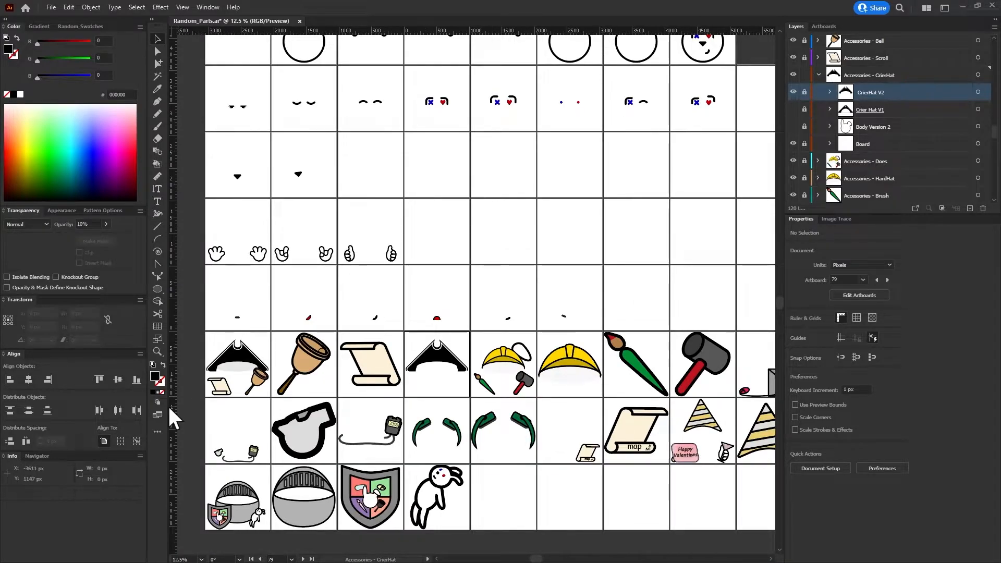
scroll(546, 299, "up", 5)
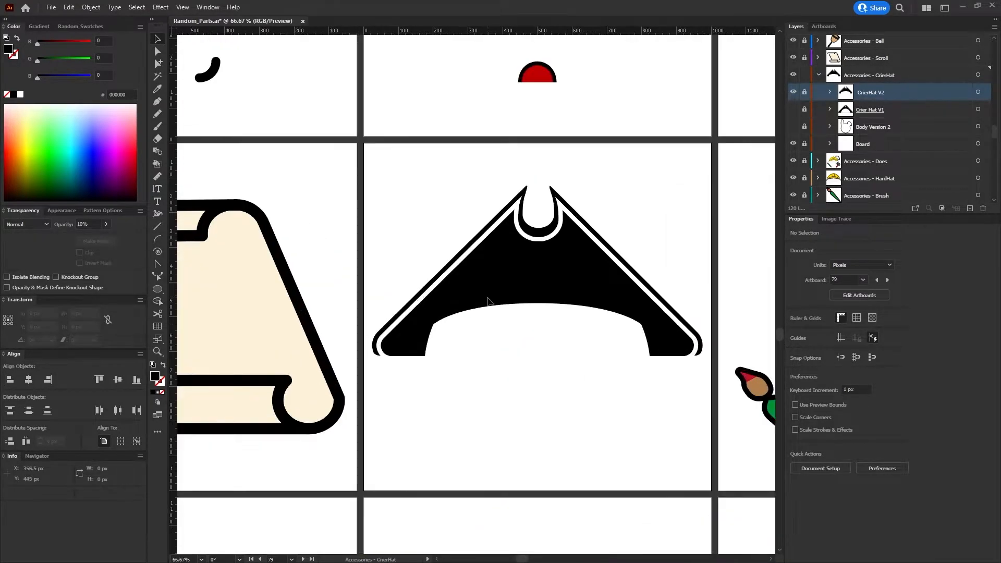
left_click_drag(522, 559, 462, 558)
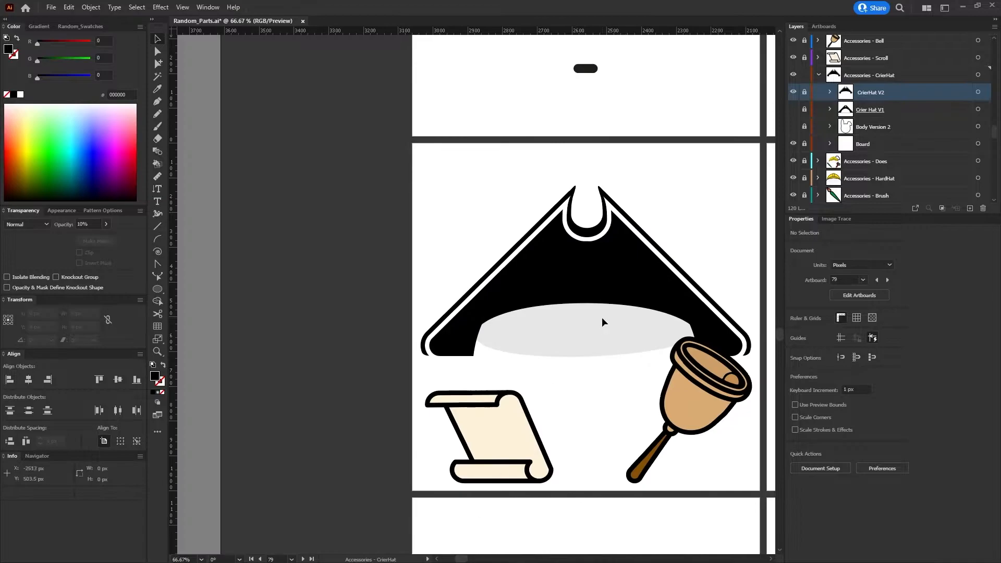
Collapse Accessories - CrierHat and hide the Front Shadow inside CrierHat V2's Dome in Accessories - Bits
left_click(817, 76)
scroll(834, 99, "up", 2)
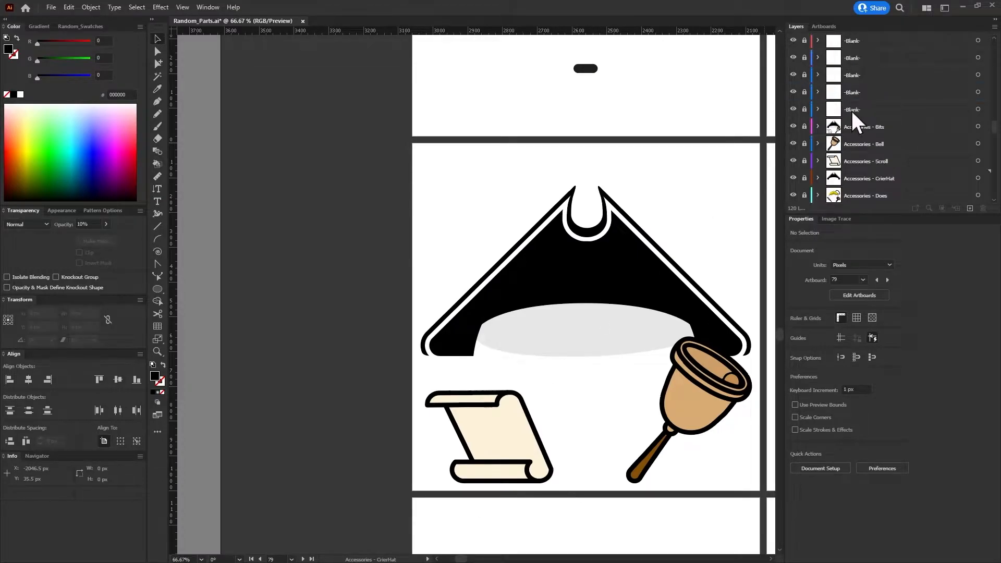
left_click(816, 126)
left_click(830, 143)
scroll(831, 130, "down", 1)
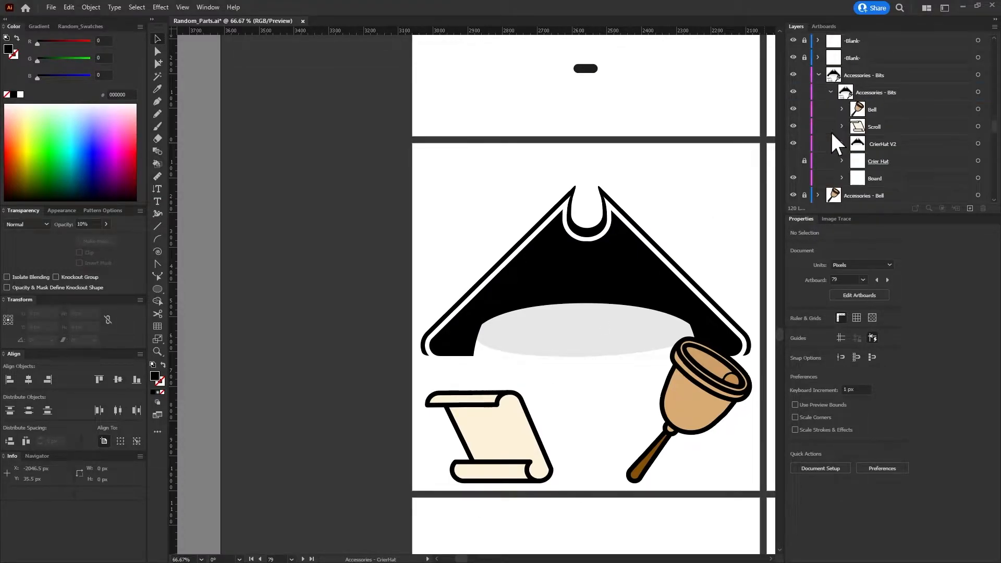
left_click(842, 144)
left_click(852, 160)
scroll(872, 164, "down", 2)
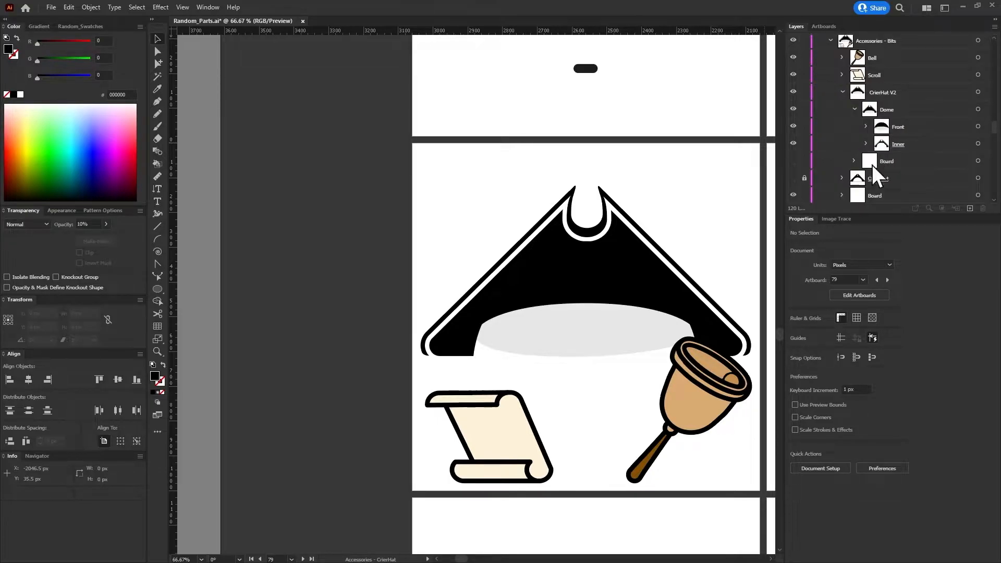
left_click(866, 75)
left_click(793, 109)
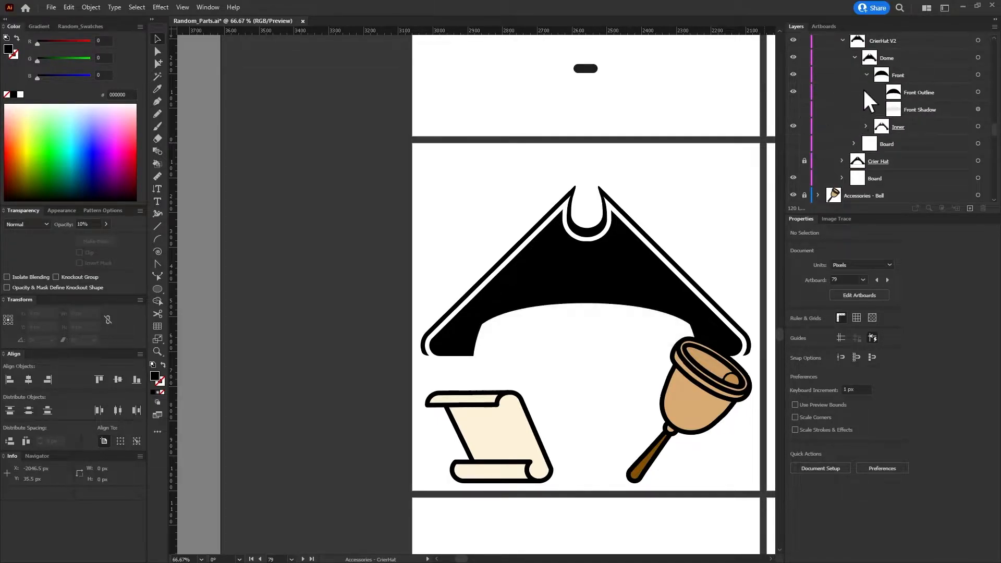
Collapse the Front, Dome and CrierHat V2 sublayers within Accessories - Bits
left_click(866, 74)
left_click(854, 58)
left_click(842, 41)
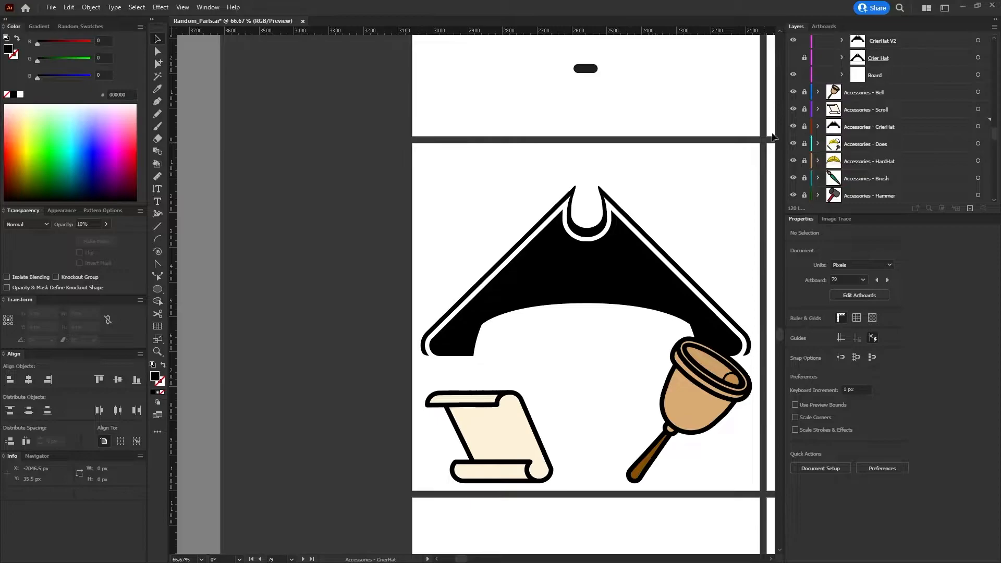
Compare CrierHat V2 with the old Crier Hat on the Accessories - Bits artboard by toggling their visibility
scroll(742, 250, "down", 1)
scroll(820, 104, "up", 1)
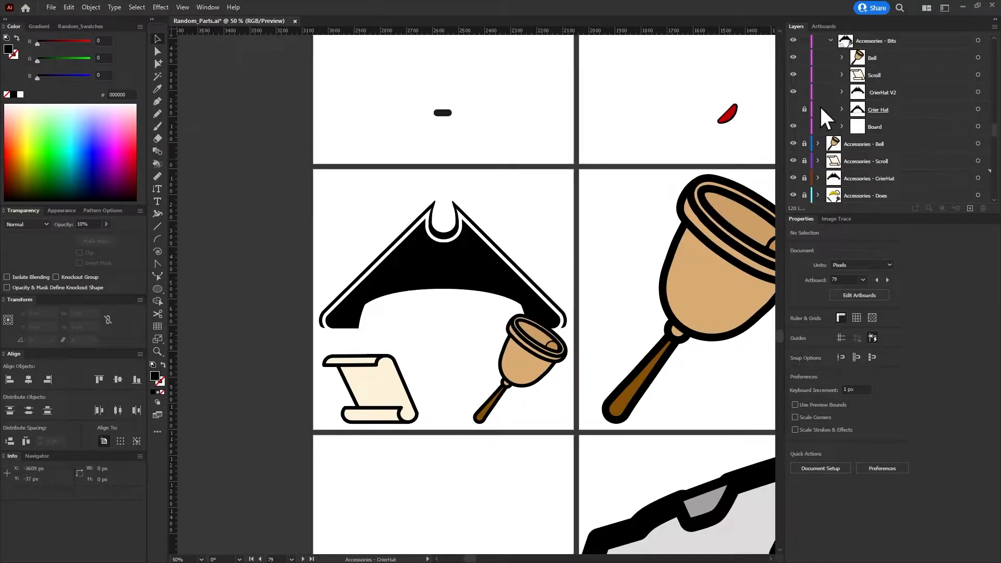
left_click(793, 108)
left_click(793, 93)
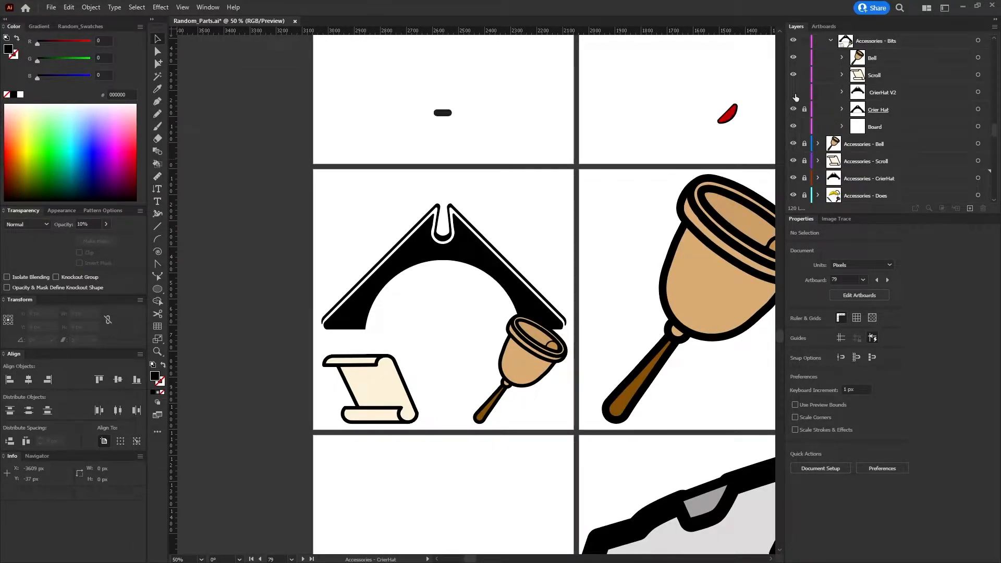
left_click(793, 91)
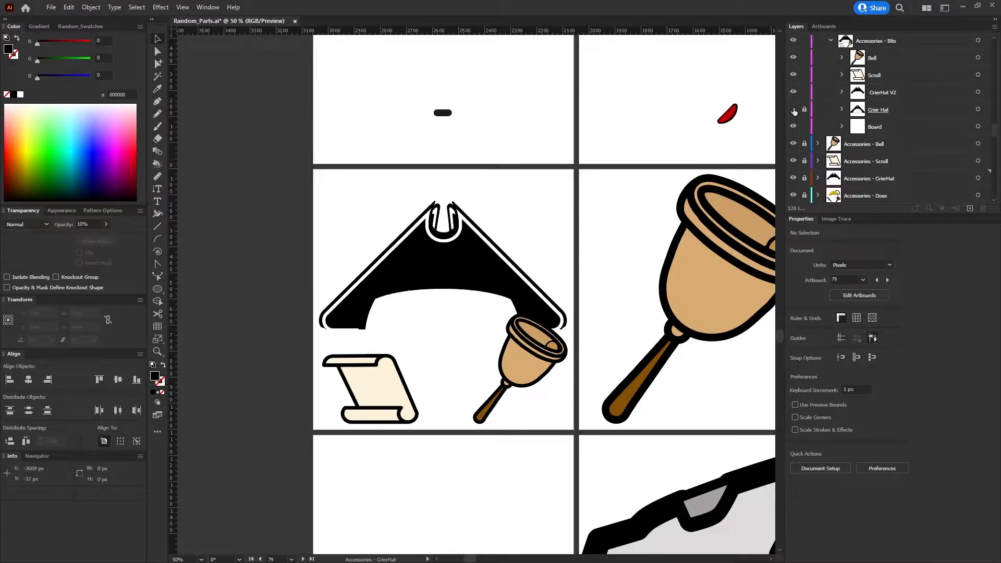
left_click(793, 109)
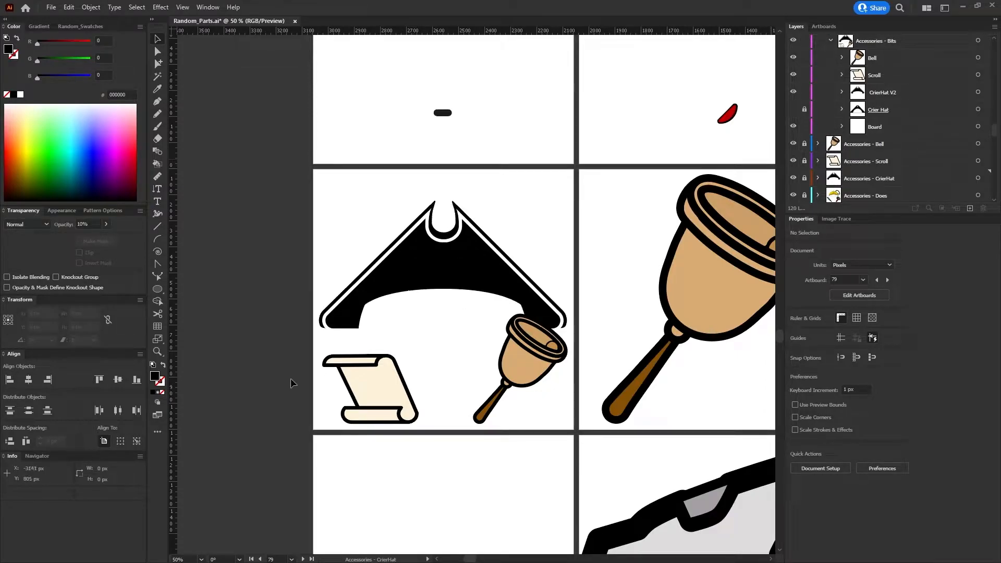
left_click(793, 109)
left_click(793, 92)
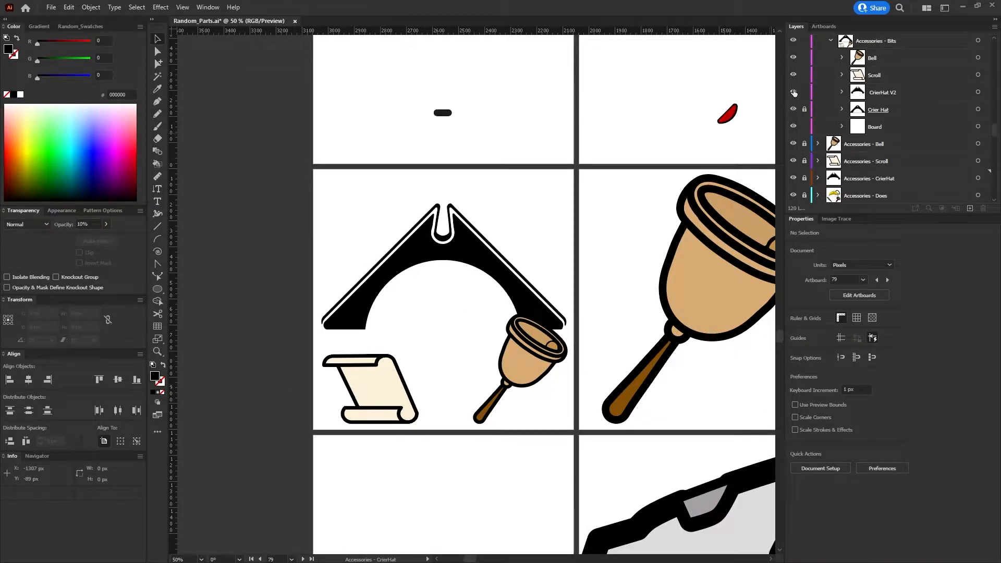
left_click(793, 92)
left_click(793, 110)
left_click(554, 192)
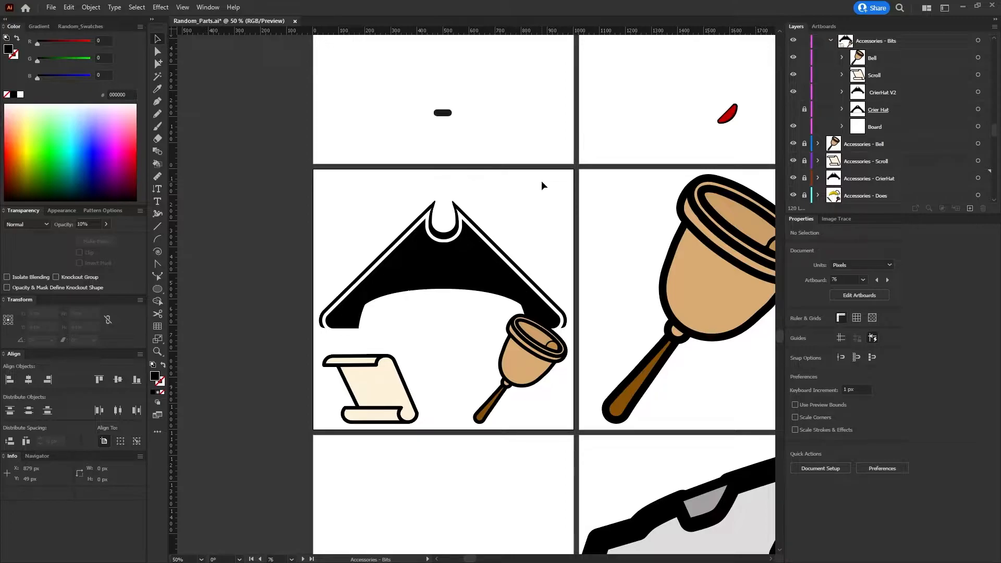
Collapse Accessories - Bits and expand Accessories - Does down to the contents of the Hard Hat's V2 sublayer
scroll(568, 303, "down", 5)
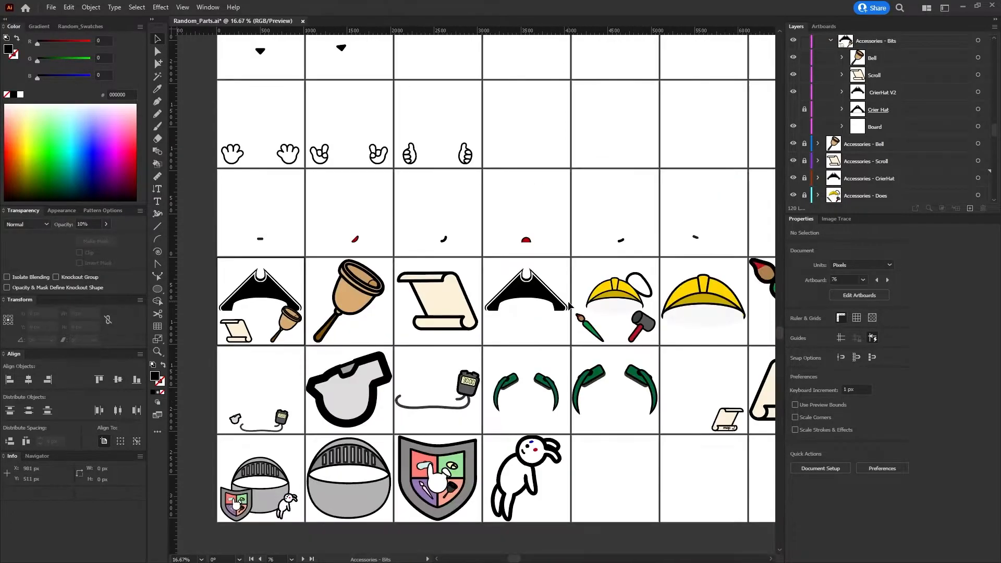
scroll(383, 309, "up", 3)
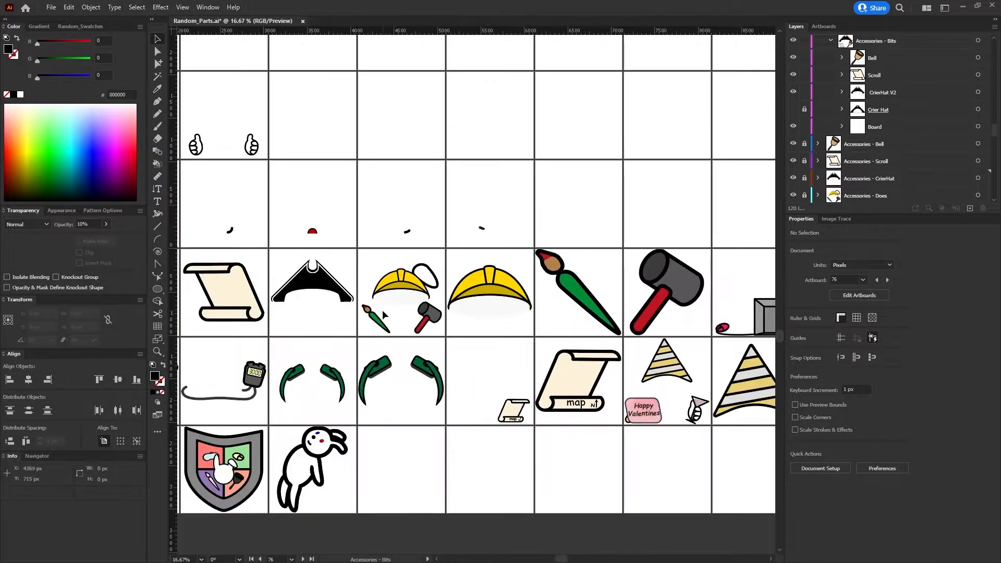
scroll(384, 309, "up", 2)
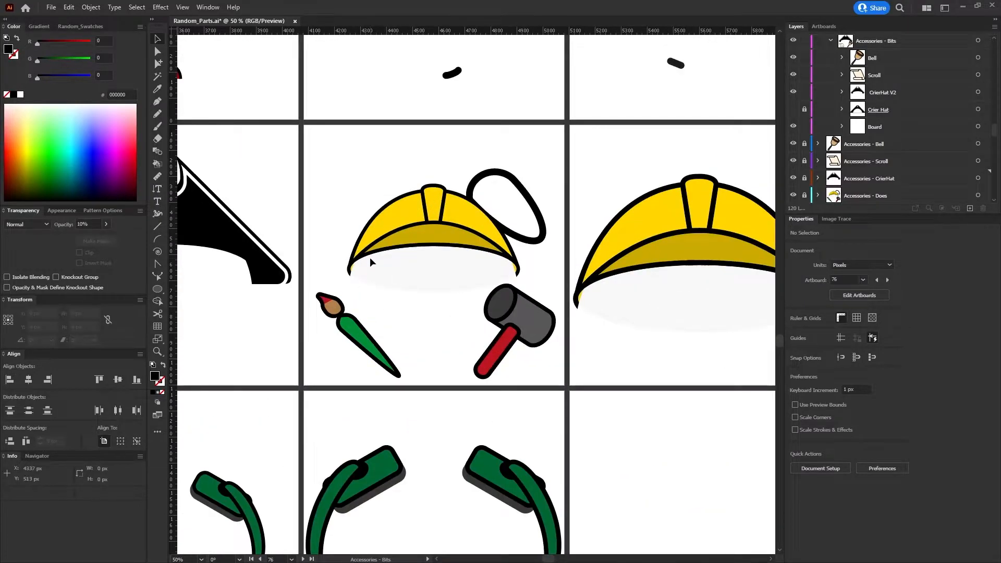
scroll(822, 78, "up", 1)
left_click(831, 92)
left_click(817, 75)
left_click(817, 144)
scroll(851, 140, "down", 1)
left_click(829, 109)
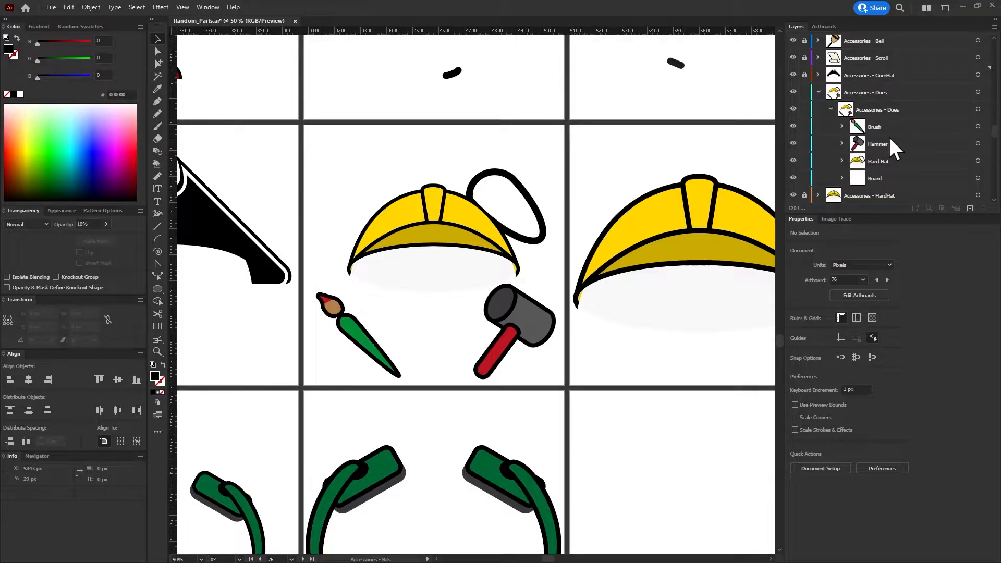
scroll(888, 136, "down", 1)
left_click(842, 109)
left_click(854, 126)
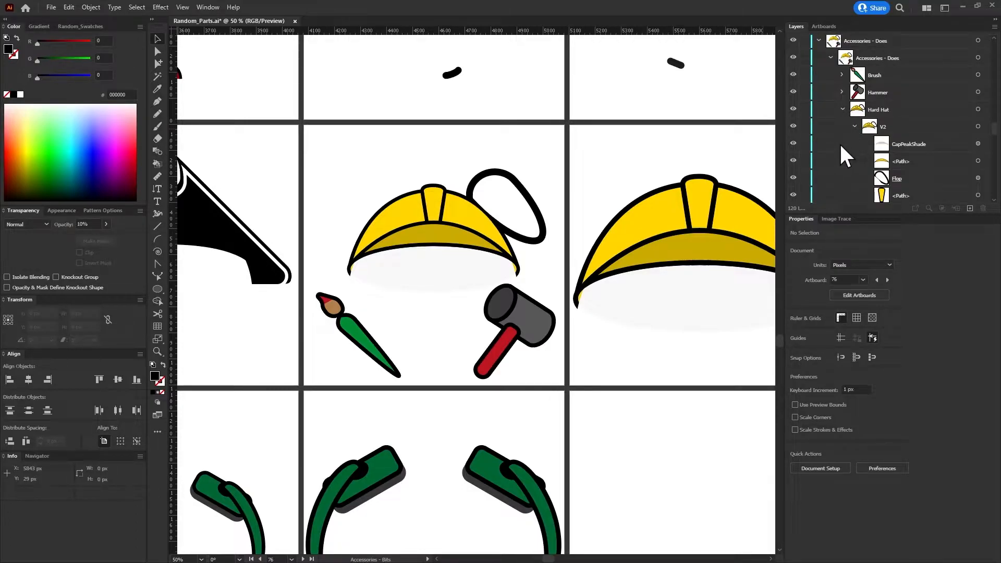
Hide the Shadow in the small hard hat's V2 sublayer, then collapse and lock Accessories - Does
scroll(840, 140, "down", 1)
left_click(792, 92)
left_click(793, 92)
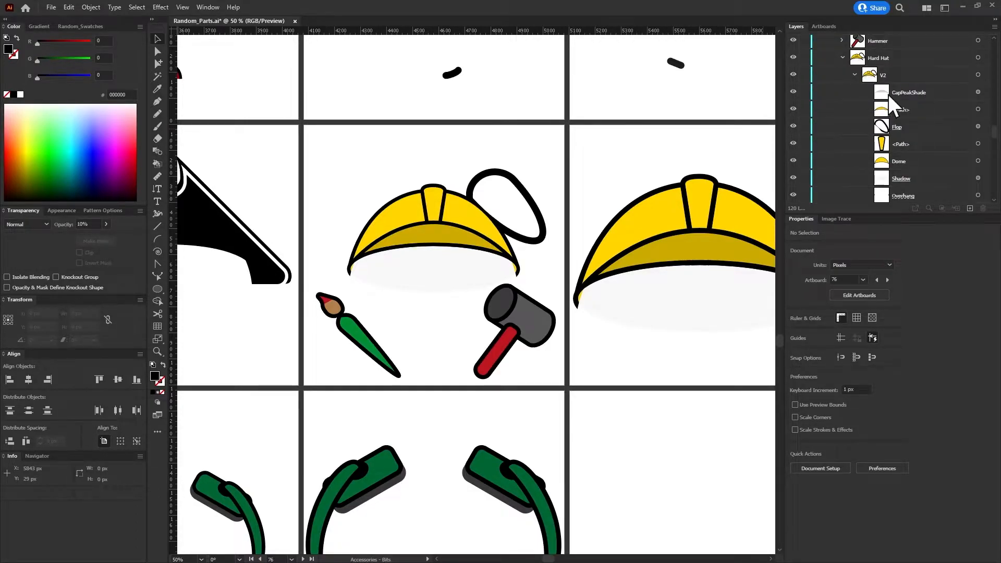
scroll(840, 122, "down", 1)
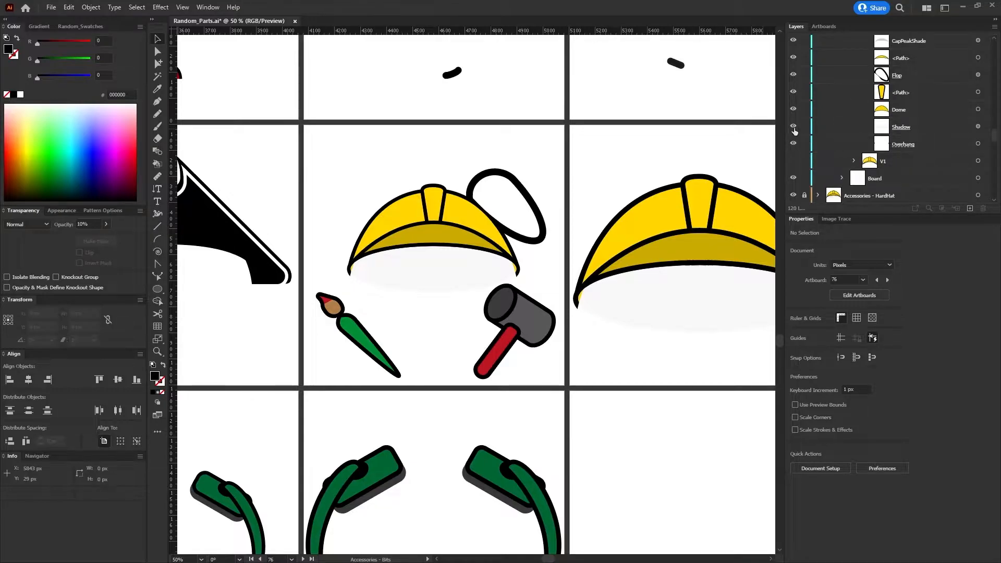
scroll(834, 108, "up", 1)
left_click(841, 57)
left_click(818, 41)
Hide the Shadow in the Hard Hat's V2 sublayer under Accessories - HardHat, then collapse and lock that layer
left_click(816, 57)
left_click(829, 75)
left_click(842, 92)
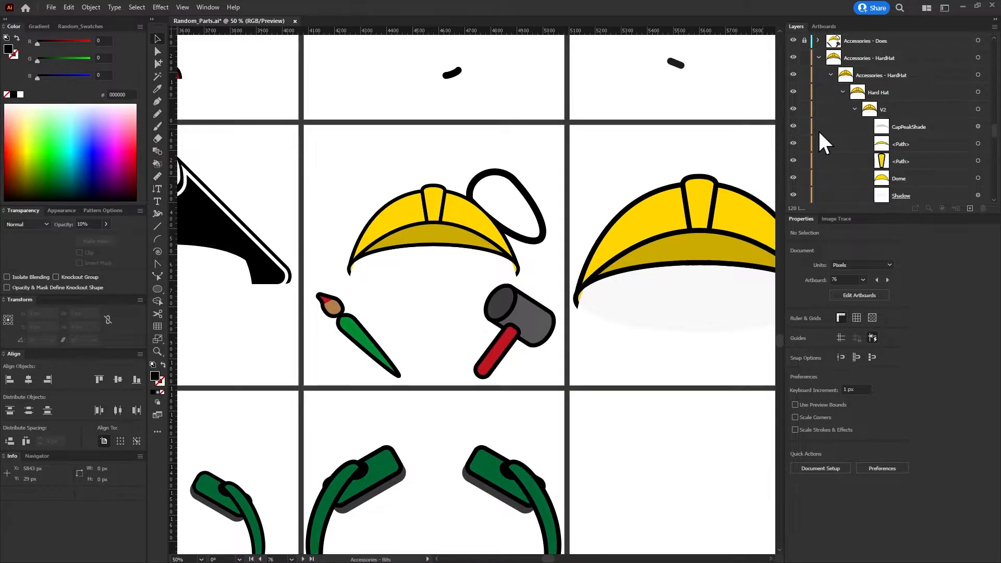
scroll(816, 131, "down", 1)
left_click(818, 58)
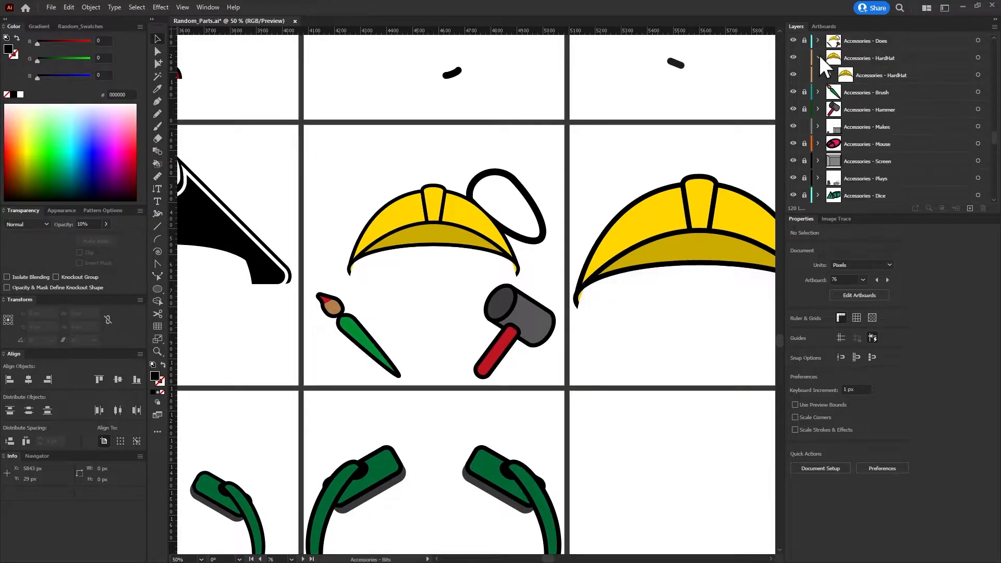
Examine the artboard grid for other shaded hats, going to artboard 120, Hats - With Peak
key("ctrl+alt+0")
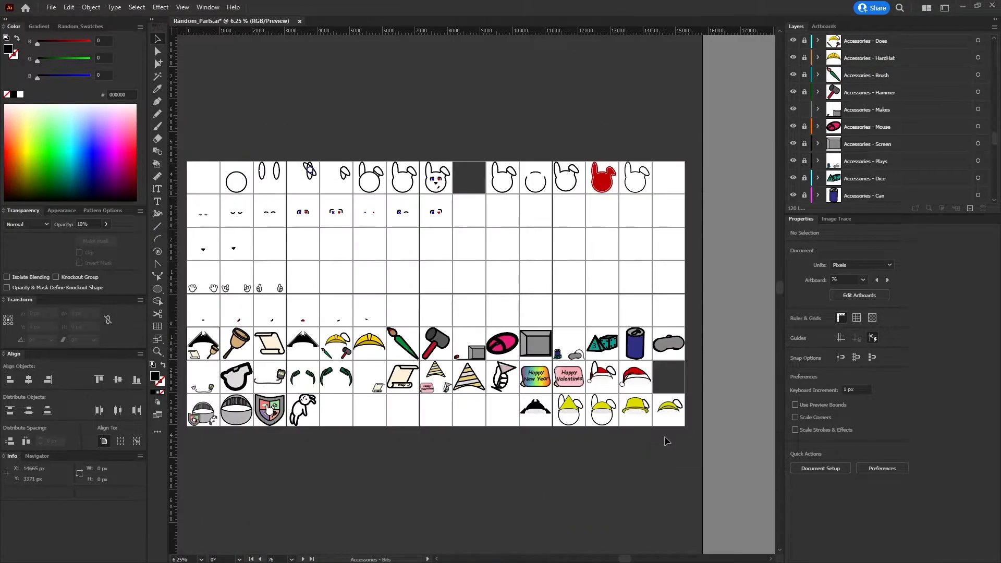
scroll(197, 361, "up", 1)
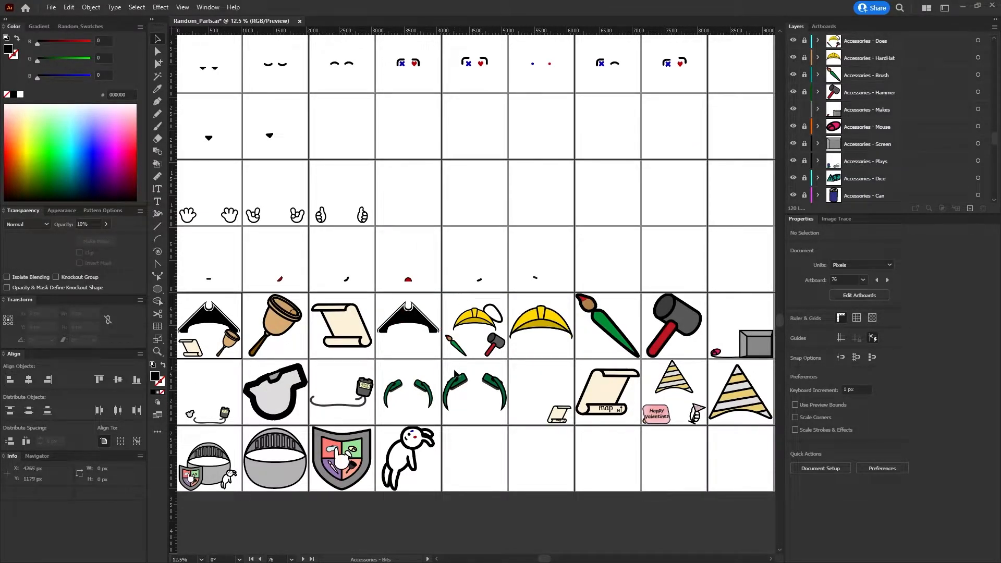
left_click(302, 558)
left_click(302, 558)
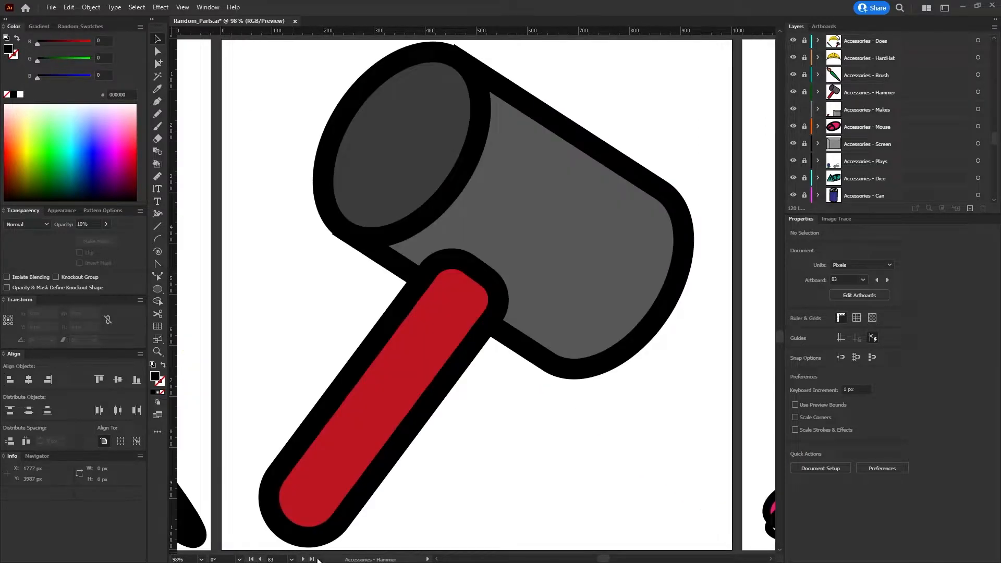
left_click(291, 559)
left_click_drag(409, 472, 406, 547)
left_click(358, 549)
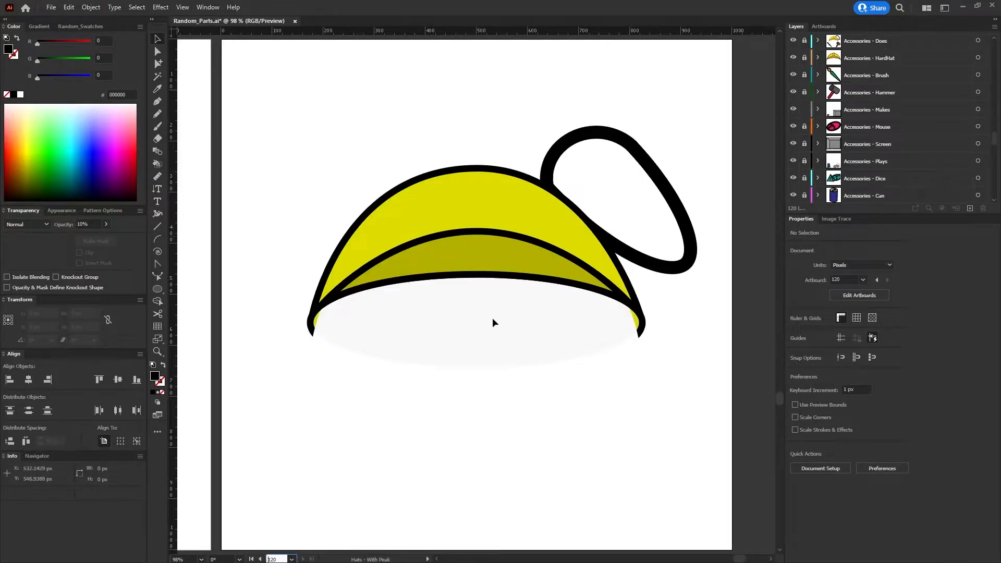
scroll(492, 319, "down", 4)
scroll(492, 318, "left", 3)
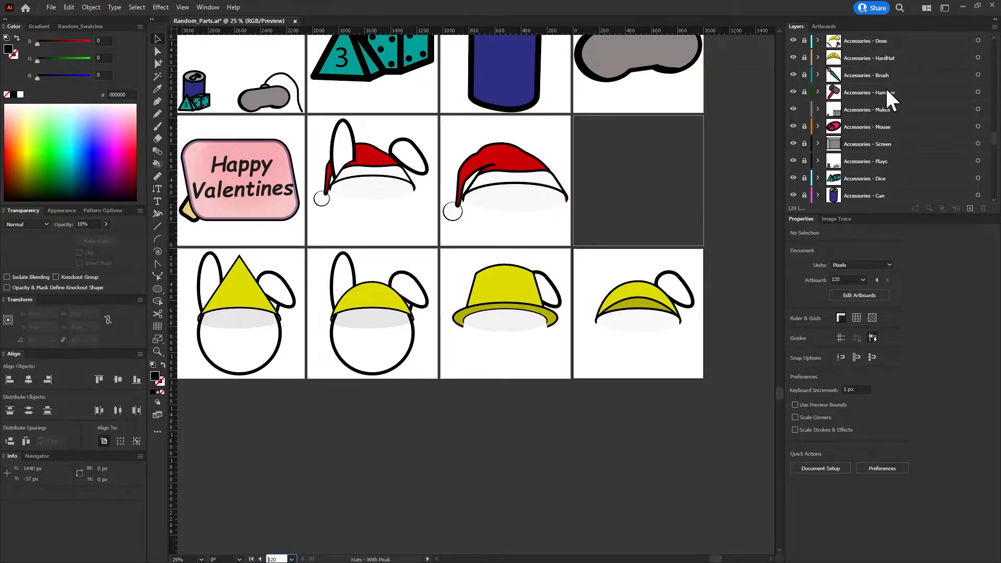
Expand the Hats - with Peak, Hats - Rimmed, Hats - Bowl and Hat - Cone layers, unlocking Hat - Cone and opening Cone Hat V2
scroll(832, 76, "up", 3)
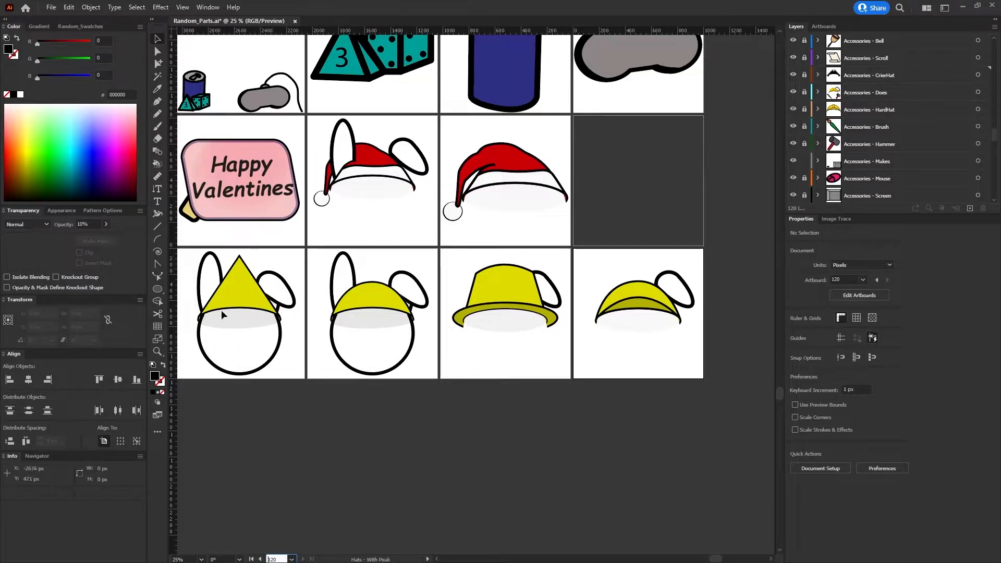
scroll(829, 119, "down", 10)
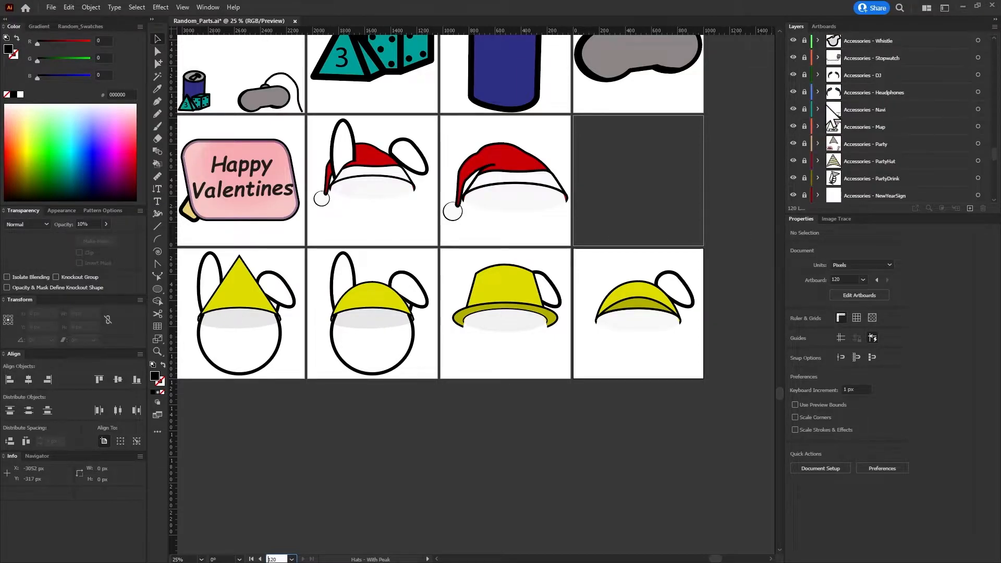
scroll(825, 103, "down", 3)
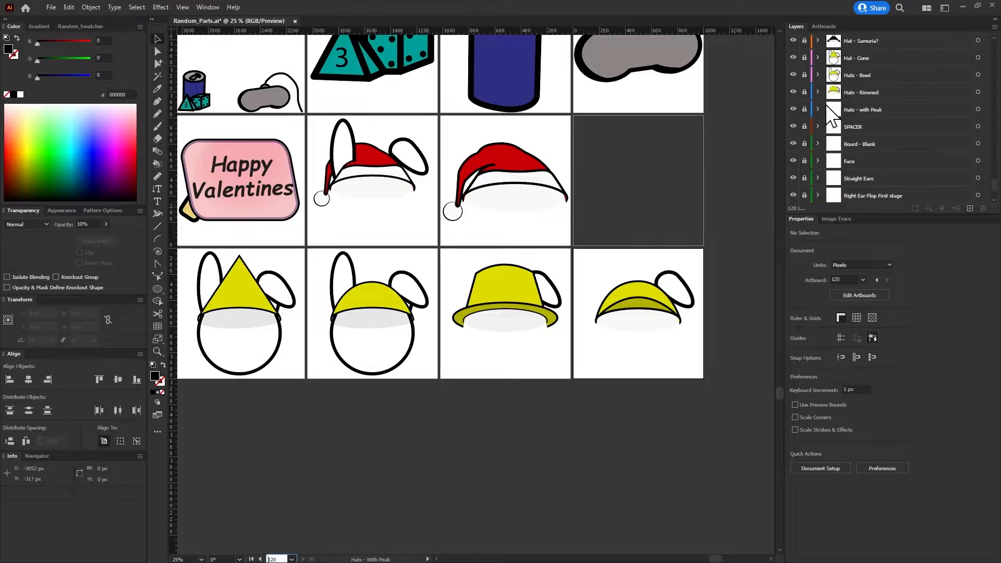
left_click(817, 143)
left_click(817, 126)
left_click(817, 109)
left_click(804, 109)
left_click(829, 126)
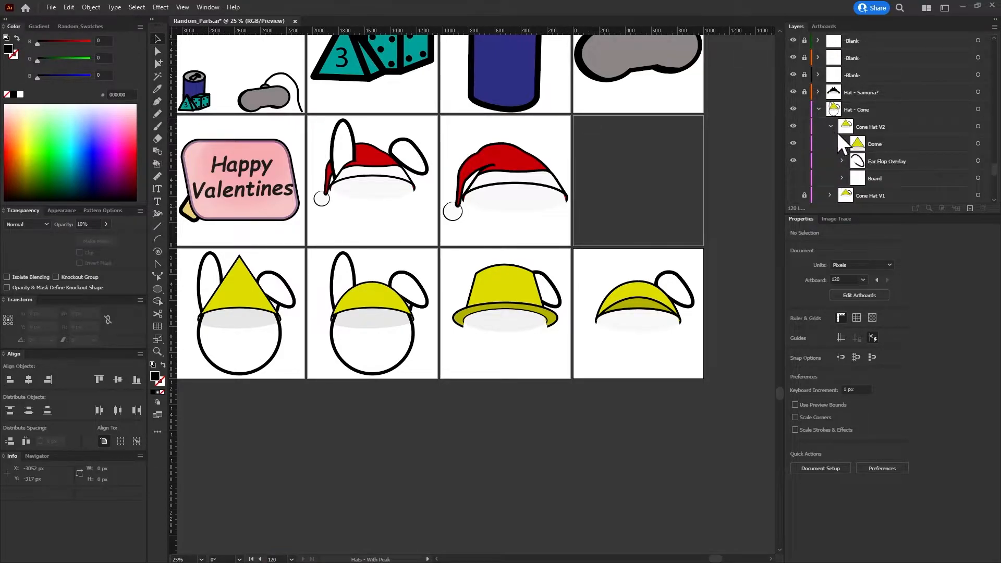
Hide the front shadow in Cone Hat V2's Dome, then collapse and lock Hat - Cone
left_click(842, 143)
left_click(854, 178)
scroll(852, 180, "down", 3)
left_click(854, 126)
left_click(841, 93)
left_click(830, 75)
left_click(818, 58)
left_click(805, 58)
Unlock Hats - Bowl, hide the Front Shadow in Bowl Hat V2's Dome, then collapse and relock the layer
left_click(830, 92)
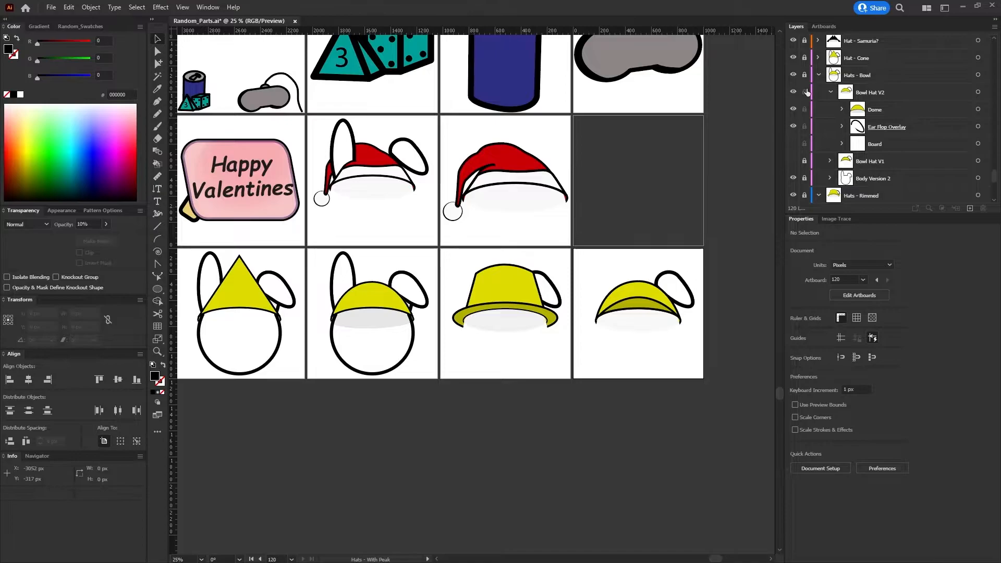
left_click(804, 75)
left_click(842, 109)
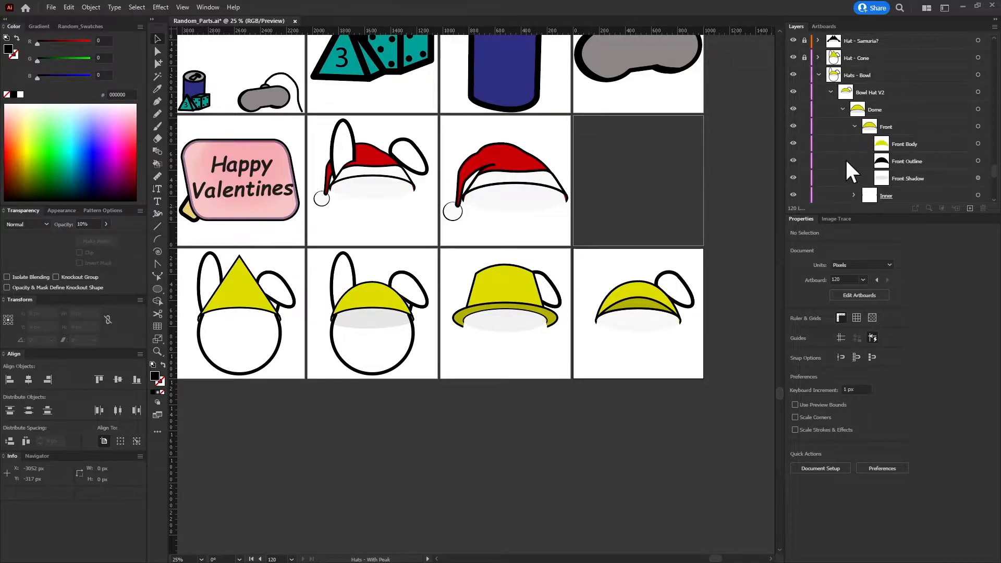
left_click(842, 109)
left_click(830, 93)
left_click(805, 75)
left_click(818, 75)
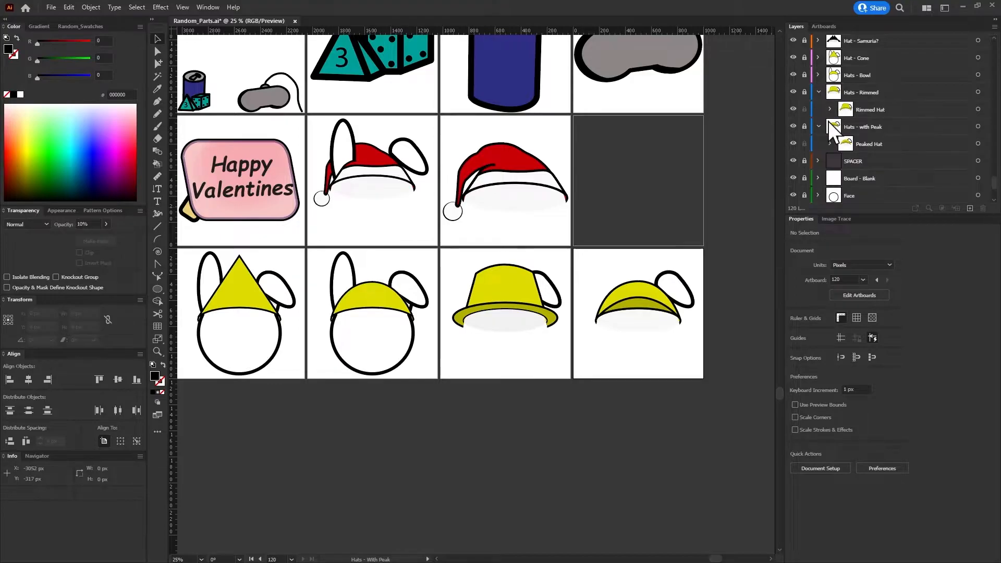
Hide the Shadow in Rimmed Hat's Hat Mocks group and check the Dome and OverhangRim contents for other shadows
left_click(830, 110)
scroll(896, 142, "down", 3)
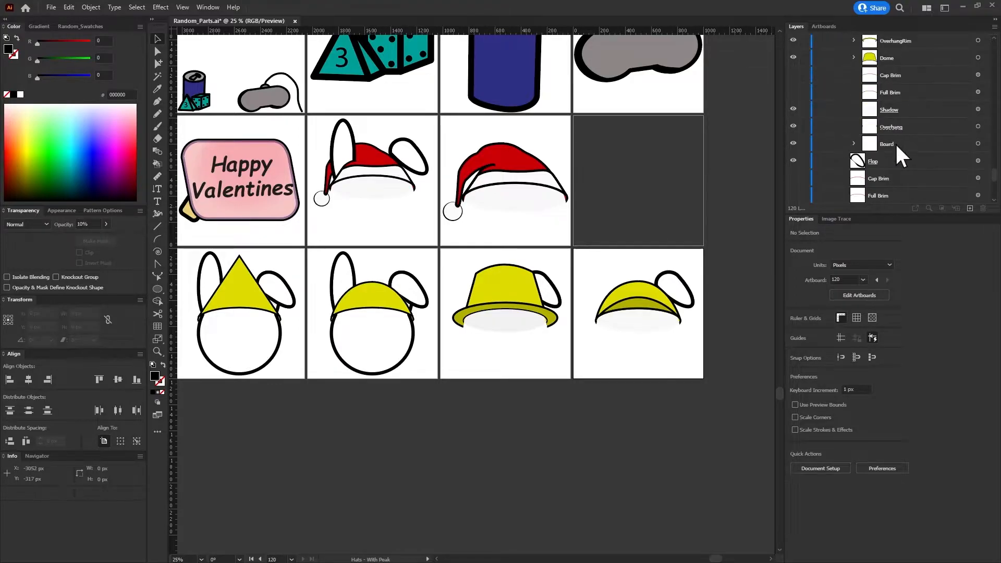
scroll(850, 135, "down", 3)
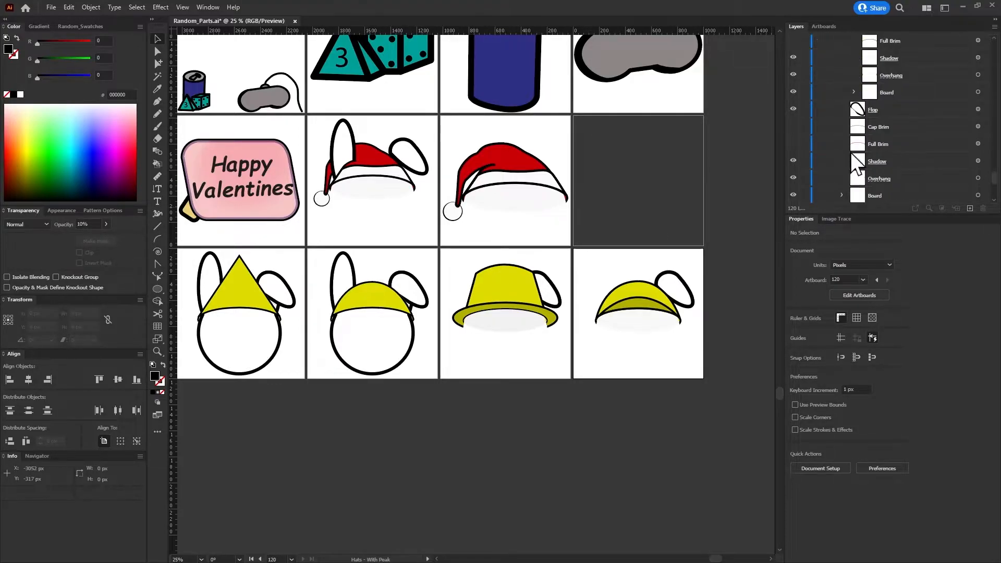
scroll(848, 115, "up", 2)
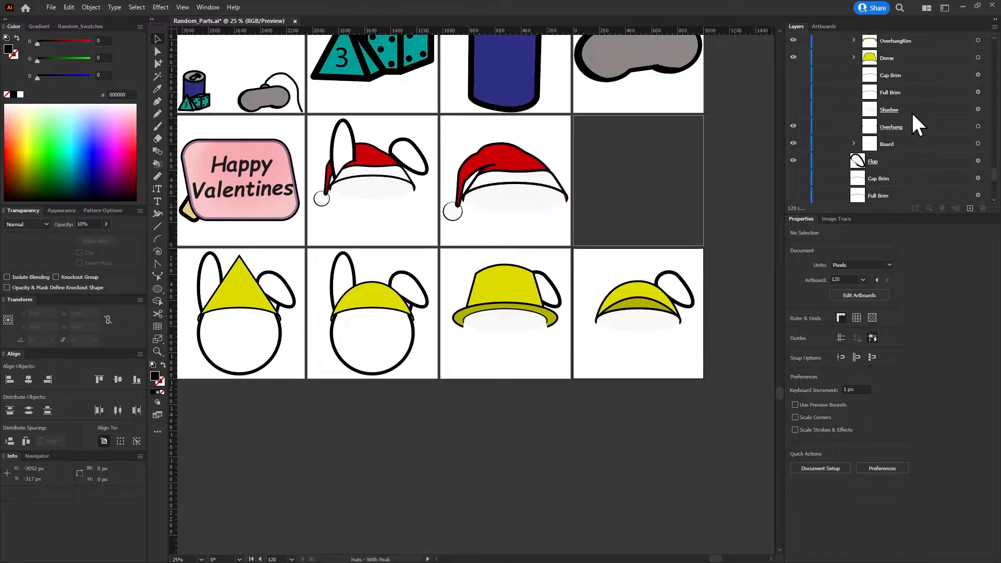
scroll(842, 142, "up", 2)
left_click(854, 109)
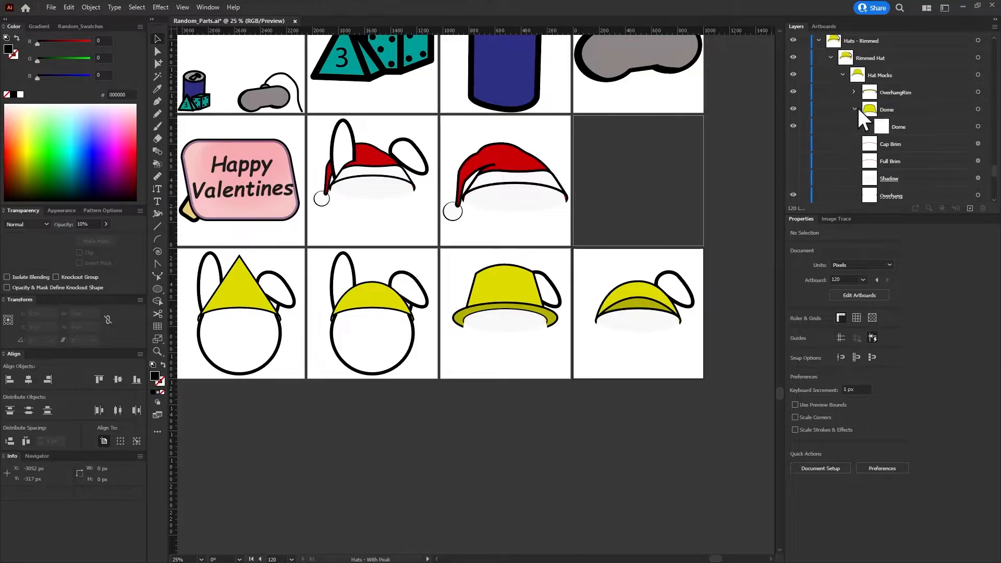
left_click(853, 109)
left_click(853, 92)
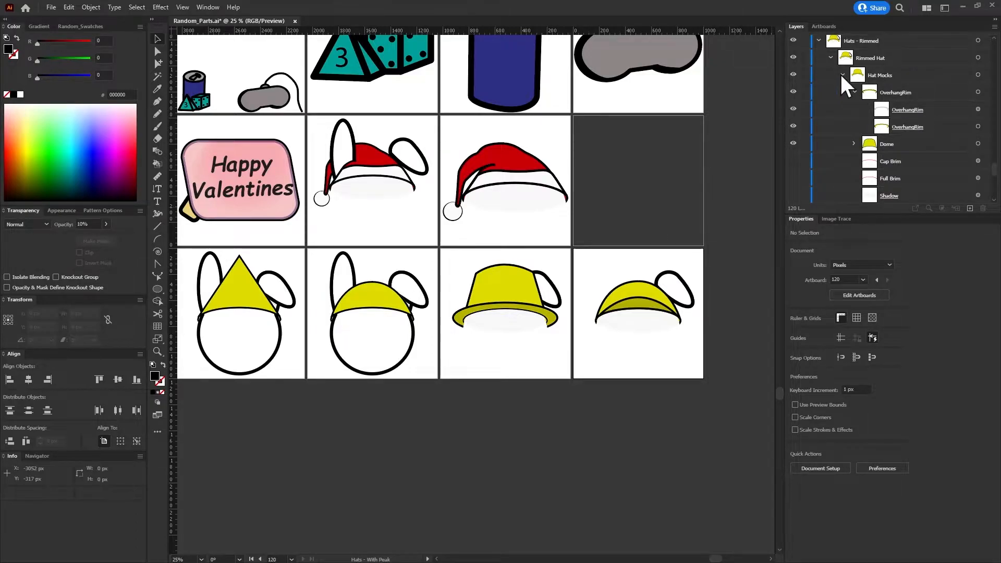
Hide the Shadow directly inside Rimmed Hat, recheck the Hat Mocks group and leave it collapsed
left_click(842, 75)
scroll(831, 104, "down", 2)
scroll(843, 112, "up", 2)
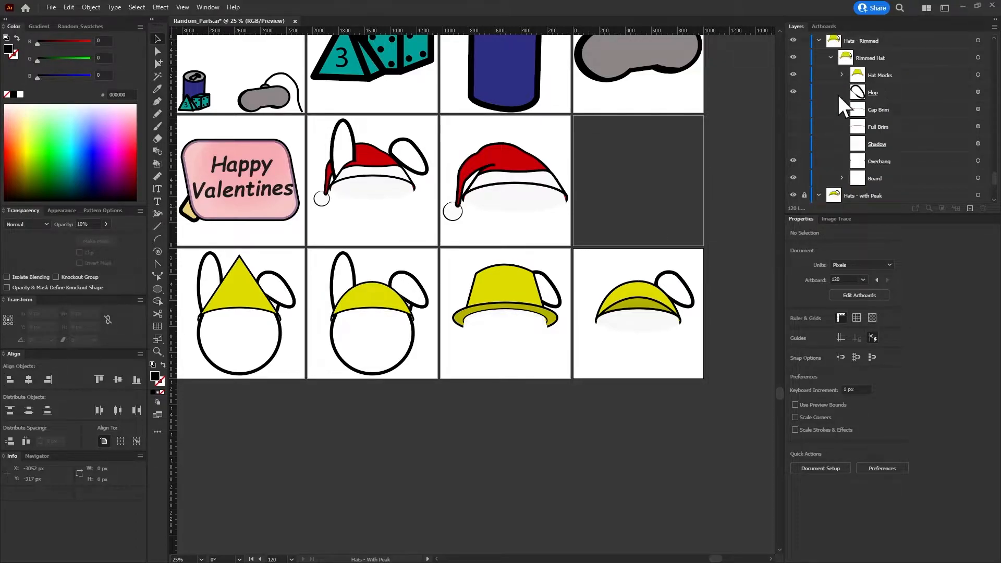
left_click(842, 74)
scroll(836, 107, "down", 2)
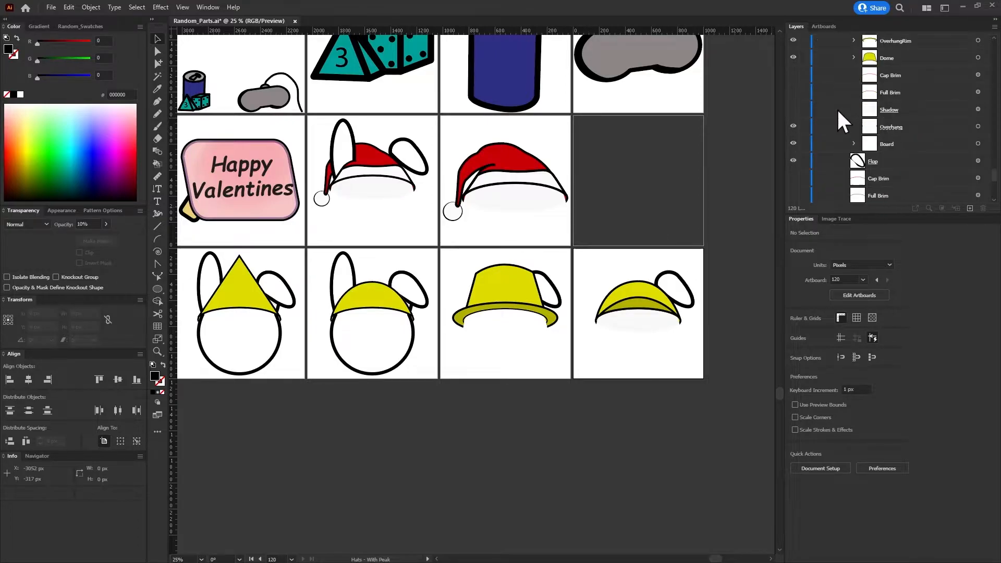
scroll(826, 118, "up", 2)
left_click(841, 75)
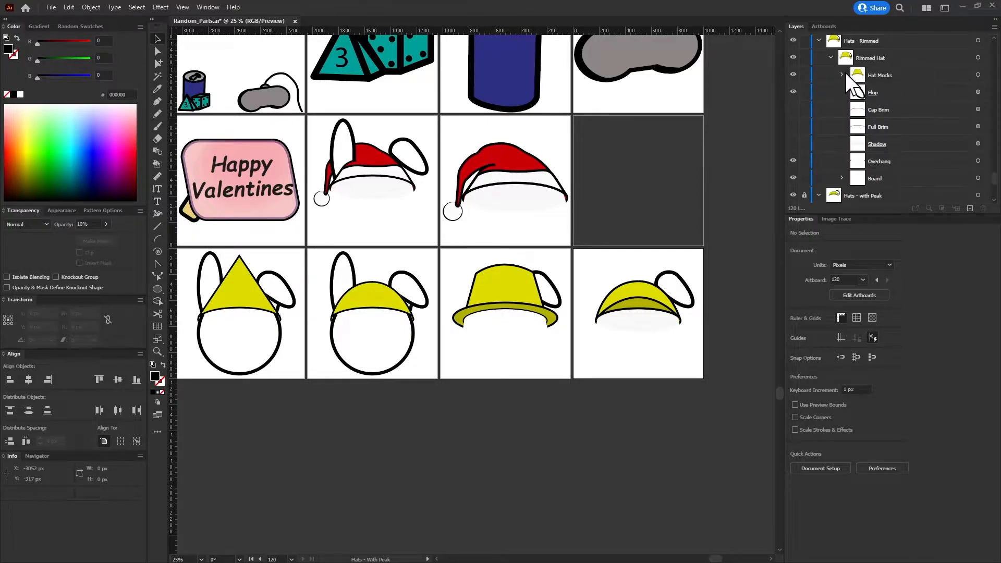
Delete the Shadow ellipse directly inside Rimmed Hat, then collapse the Hats - Rimmed layer
left_click(883, 144)
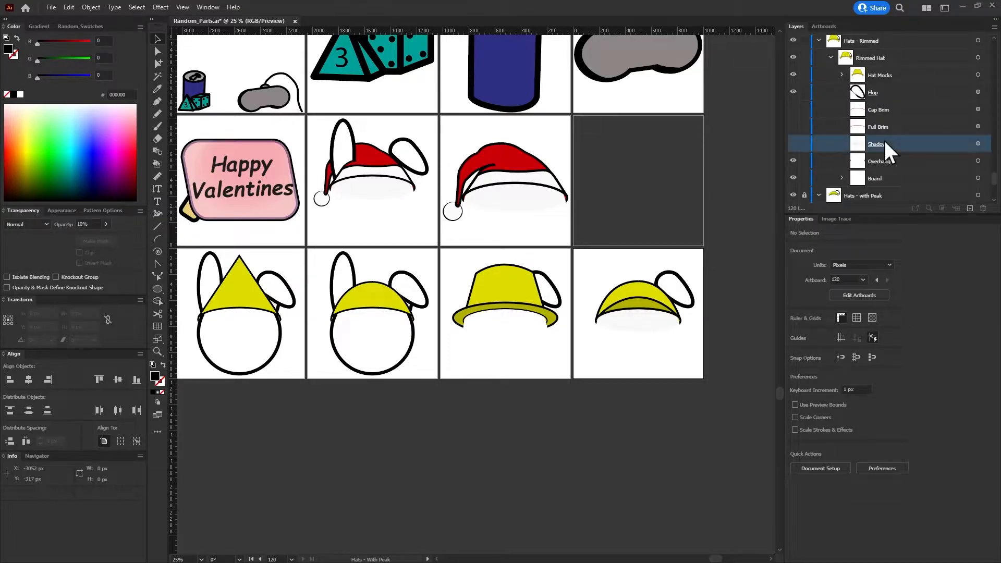
left_click(977, 143)
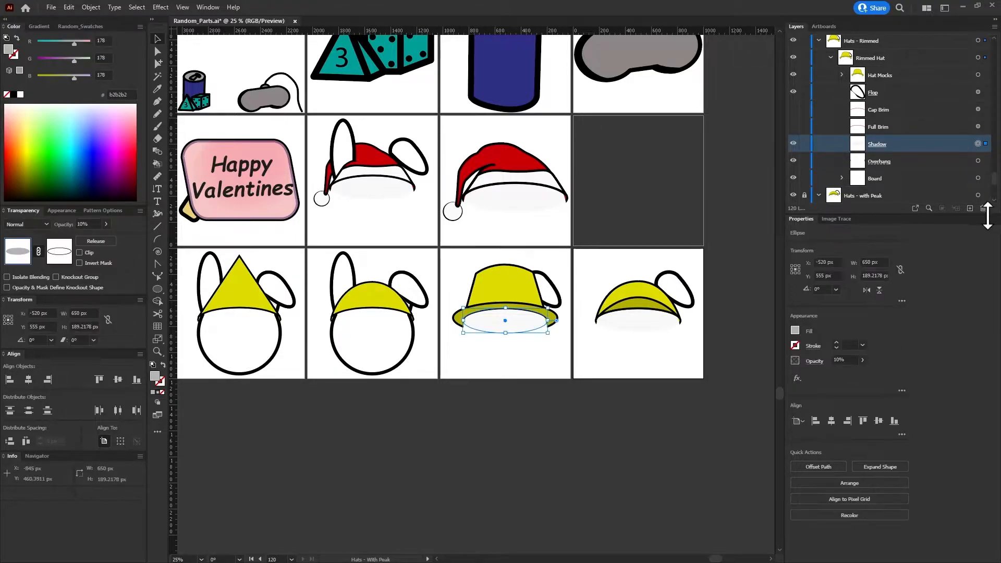
left_click(982, 208)
left_click(830, 57)
left_click(818, 40)
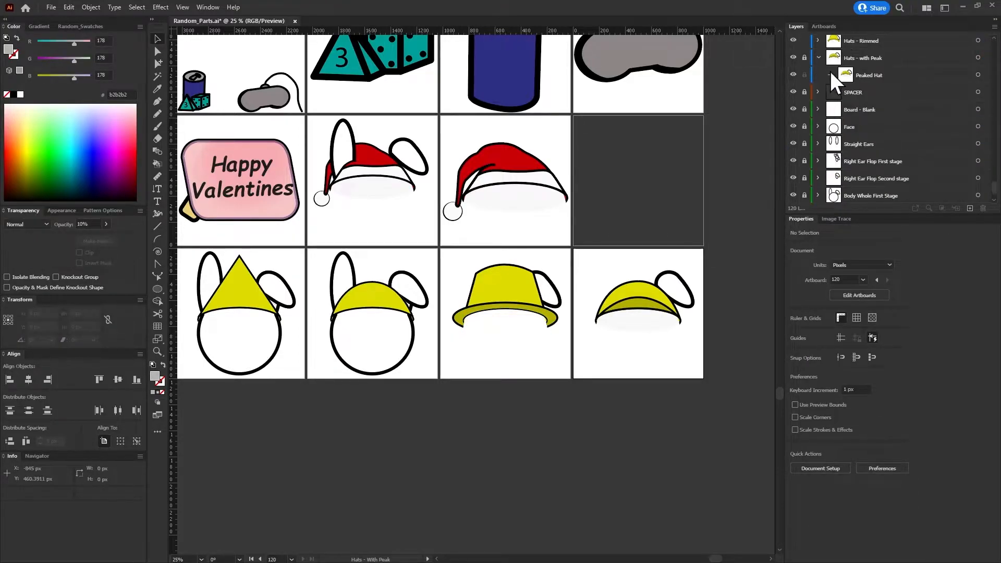
Hide the Shadow in Peaked Hat, then collapse and lock the Hats - with Peak layer
left_click(830, 74)
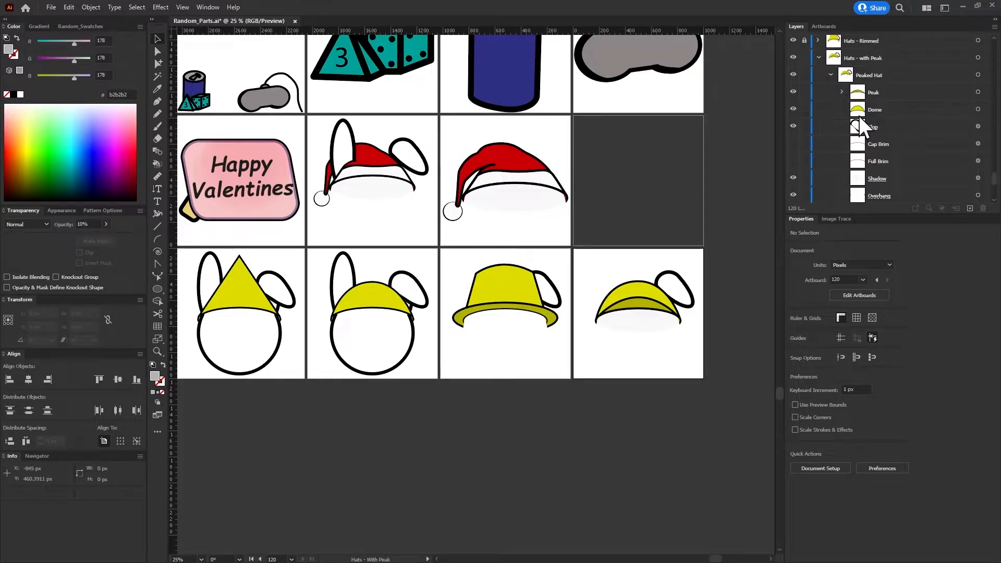
left_click(792, 177)
left_click(829, 75)
left_click(819, 58)
left_click(804, 58)
Reopen Hats - with Peak to check the sublayers of Peaked Hat, then collapse it again
scroll(444, 437, "down", 3)
scroll(398, 433, "up", 3)
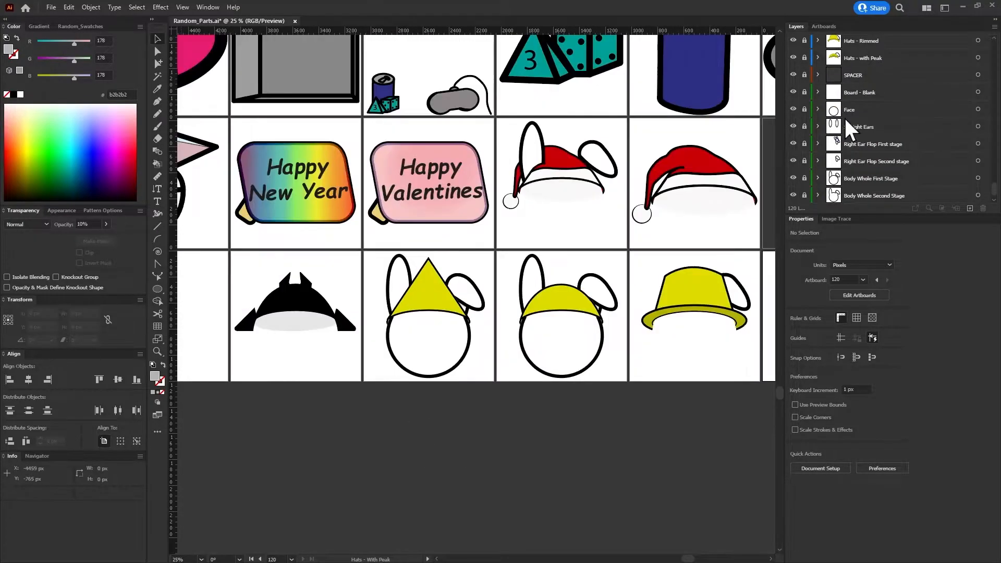
scroll(845, 118, "up", 1)
left_click(817, 109)
left_click(830, 126)
scroll(833, 125, "down", 1)
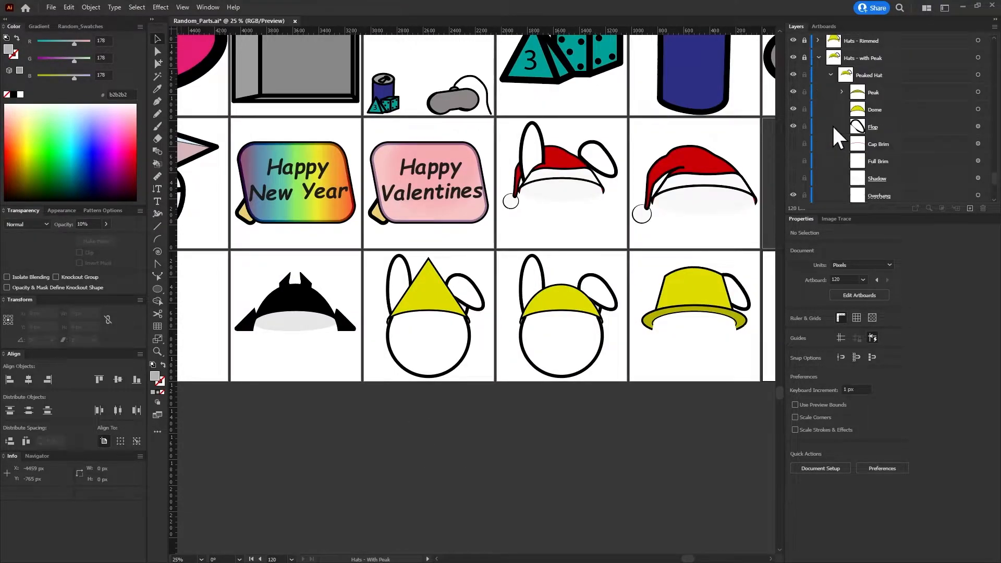
left_click(830, 75)
left_click(818, 57)
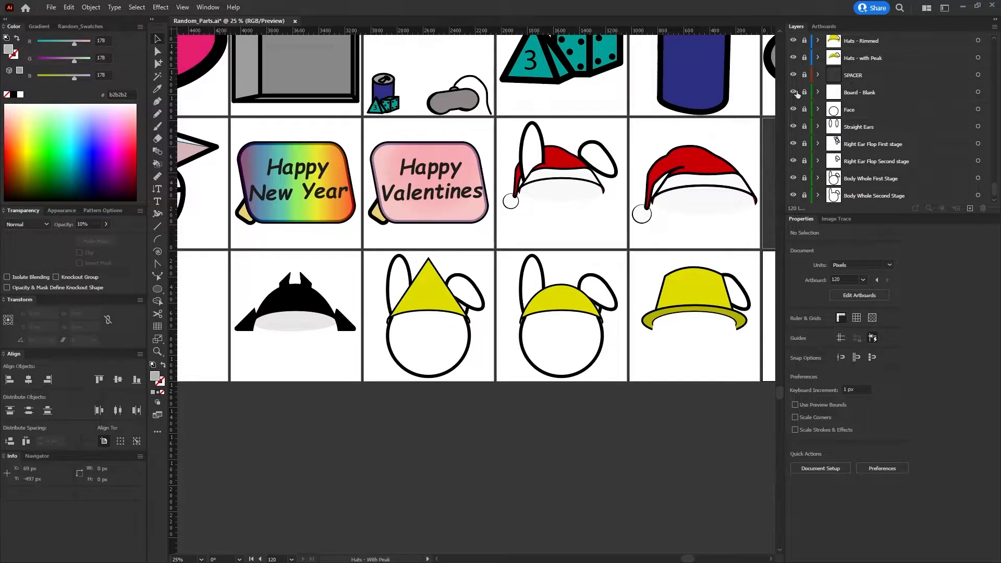
Examine the artboard grid for remaining shadows, inspect the flopped ear of Body Version 2, and look for its layer
left_click_drag(685, 559, 706, 560)
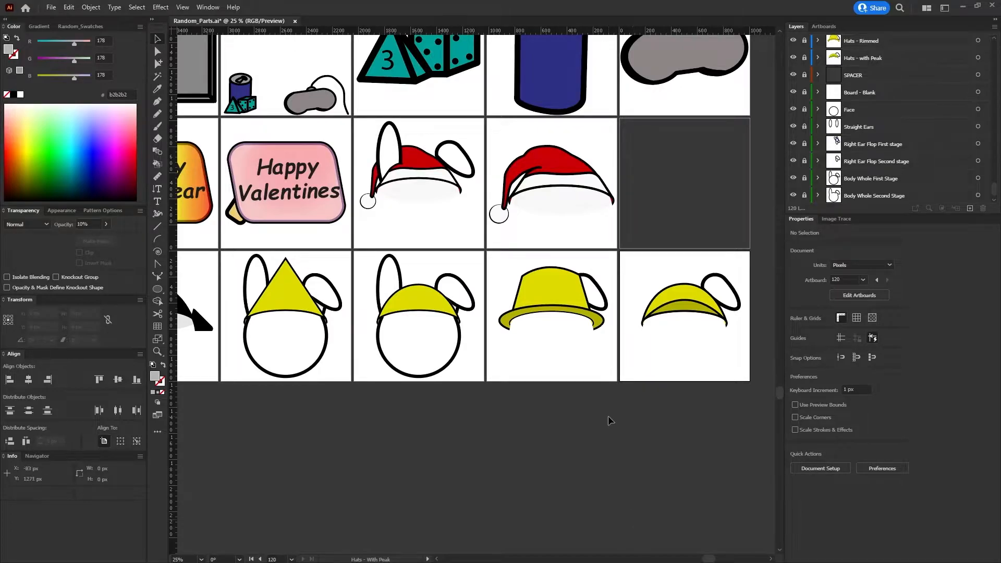
scroll(610, 416, "down", 2)
scroll(645, 316, "down", 2)
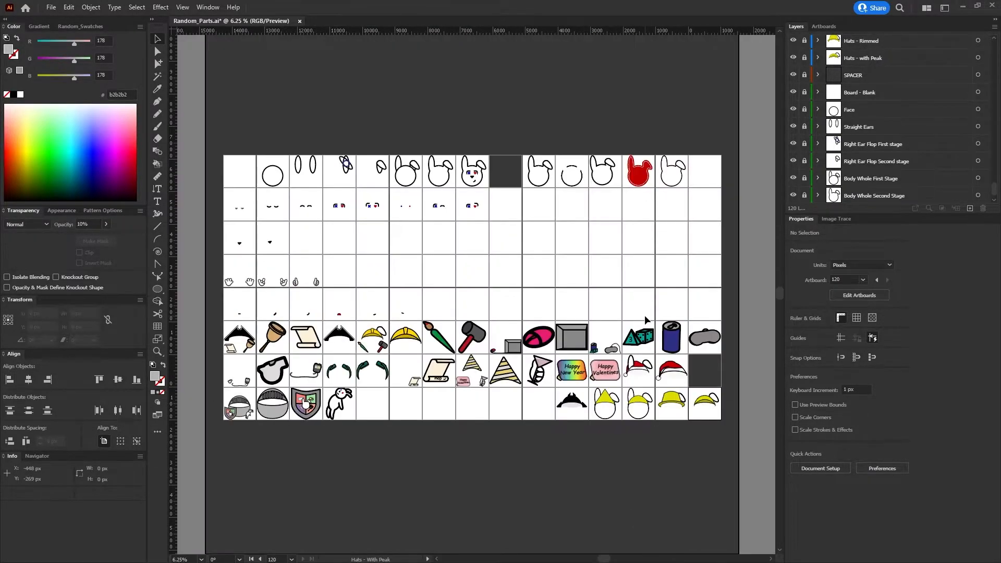
scroll(695, 140, "up", 4)
scroll(720, 232, "up", 3)
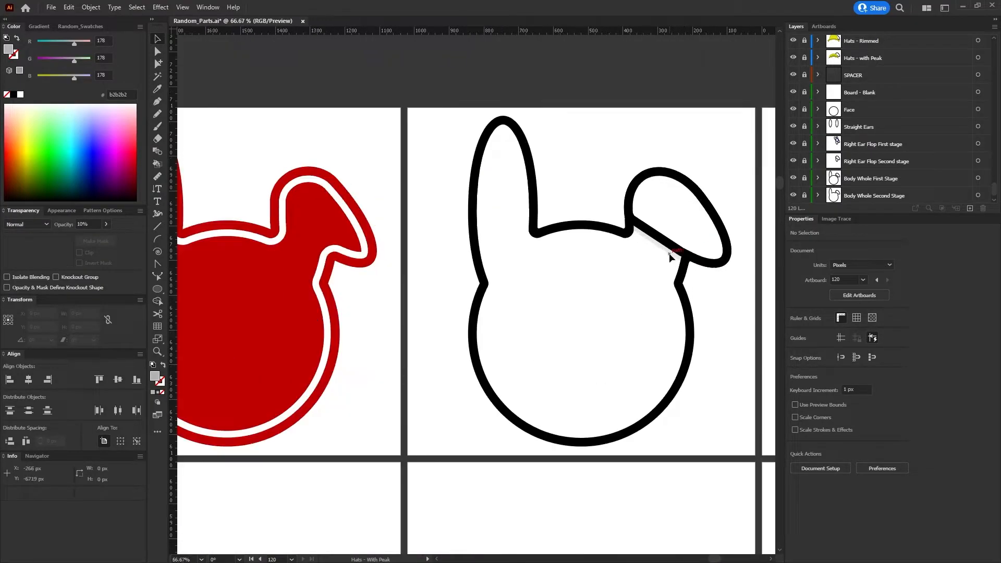
scroll(828, 146, "up", 5)
scroll(854, 156, "up", 5)
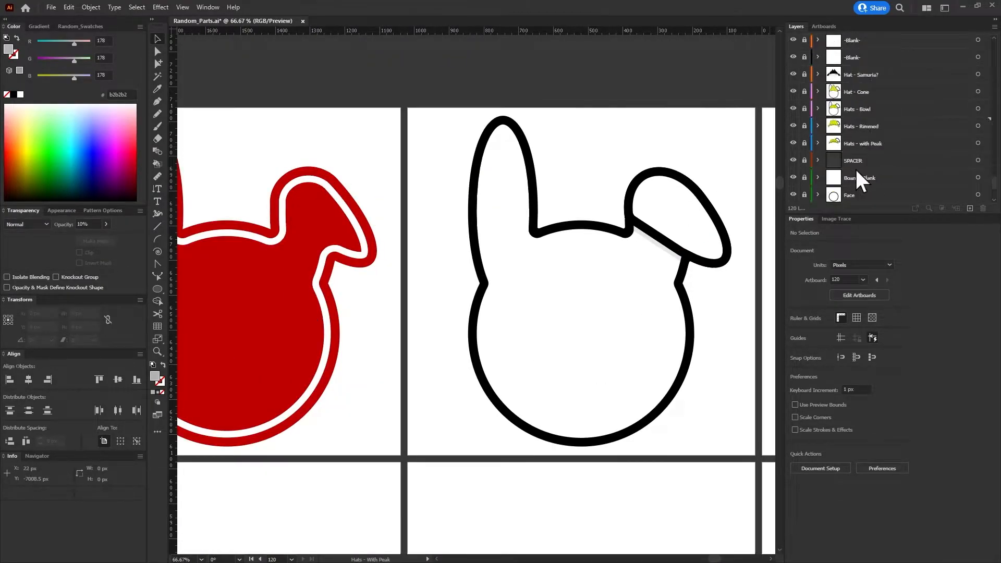
scroll(870, 167, "up", 6)
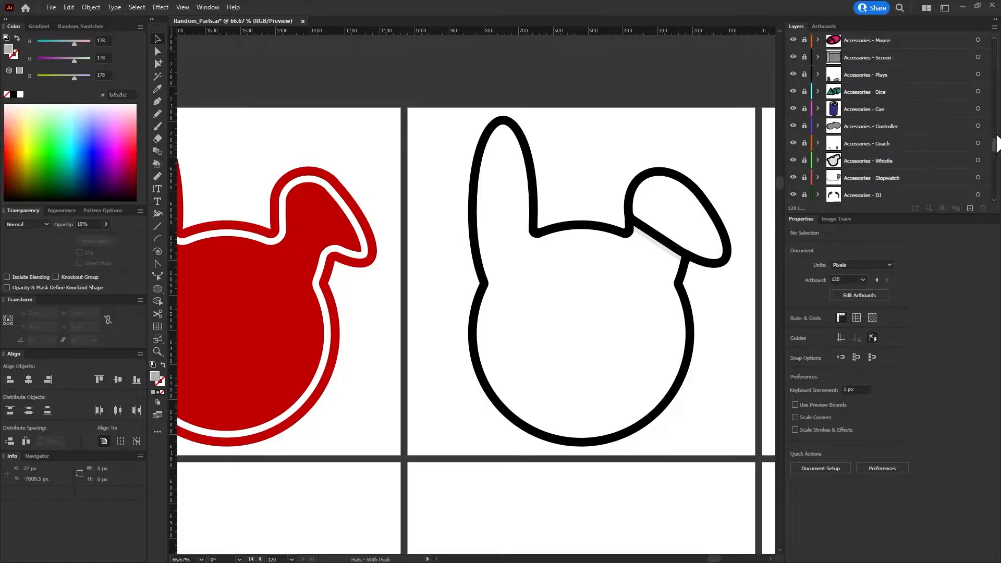
Hide Ear Flop Shadow in Body Version 2's Ear Flop Overlay, then collapse and lock the layer
left_click(817, 60)
left_click(830, 78)
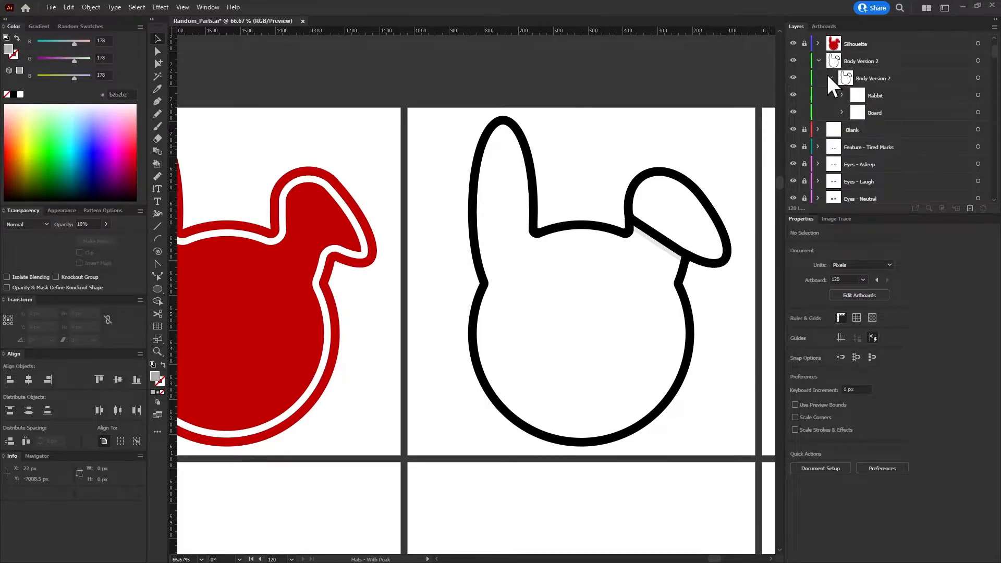
left_click(842, 95)
left_click(854, 112)
left_click(793, 164)
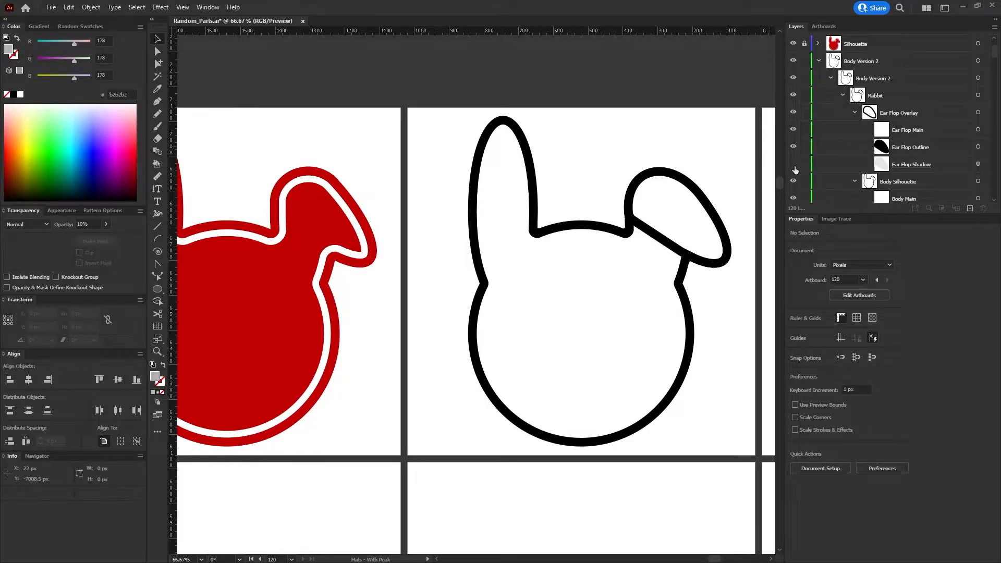
left_click(830, 78)
left_click(817, 61)
Save Random_Parts.ai and replace the existing artboard files
scroll(668, 99, "down", 7)
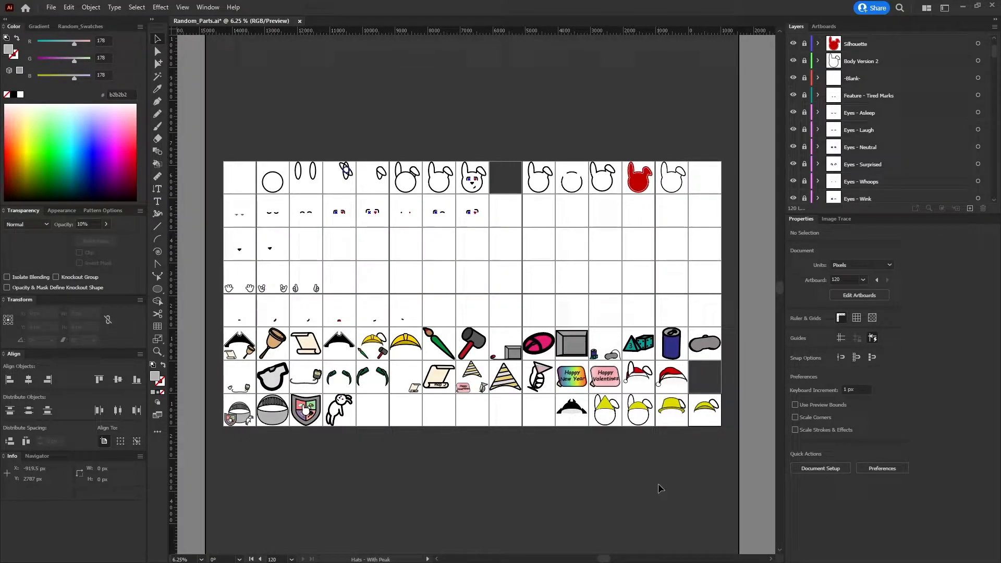
key("ctrl+s")
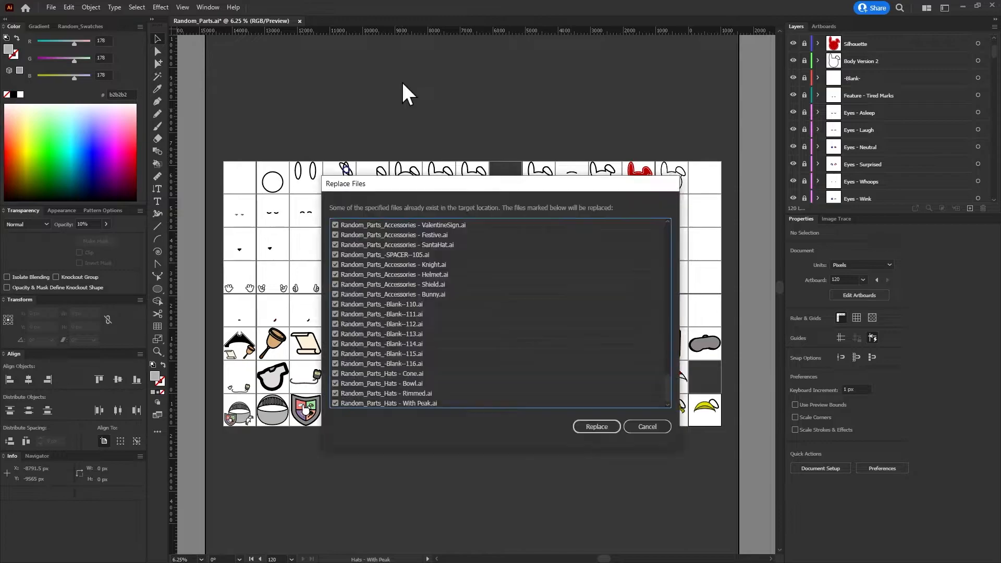
left_click(596, 425)
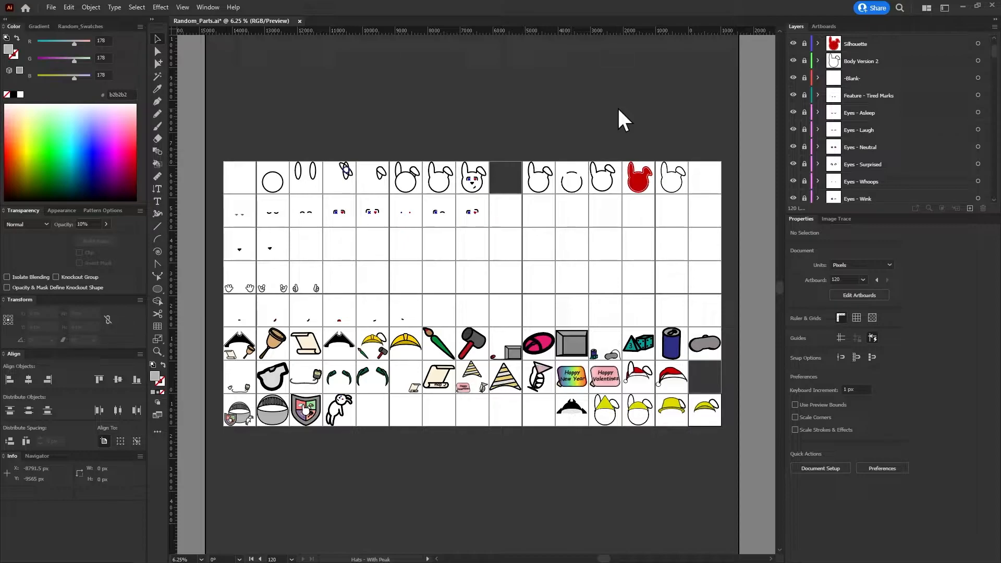
key("ctrl+s")
Examine the accessory and hat artboards for shadows that are still showing, including the two Santa hats
scroll(260, 383, "up", 3)
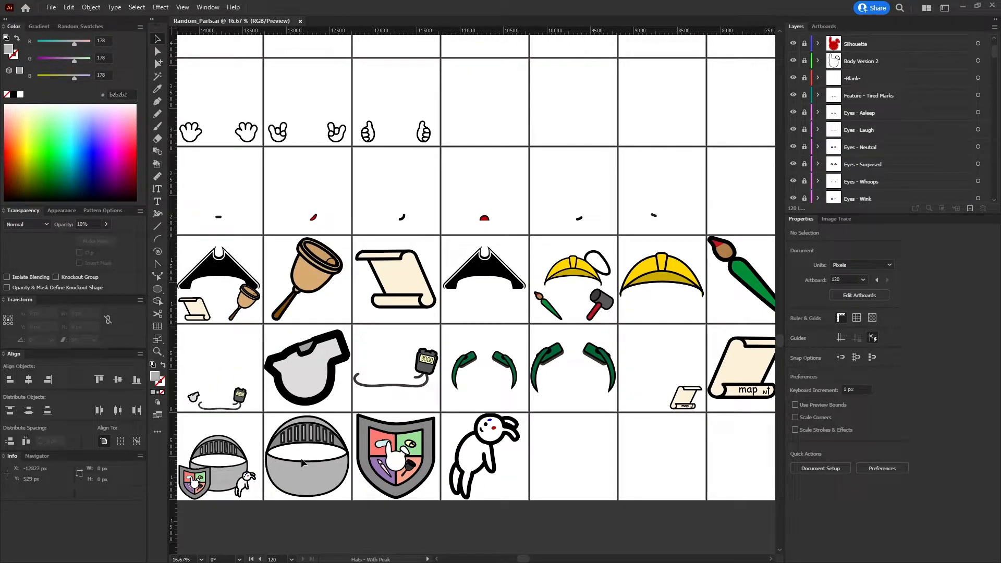
scroll(245, 378, "down", 3)
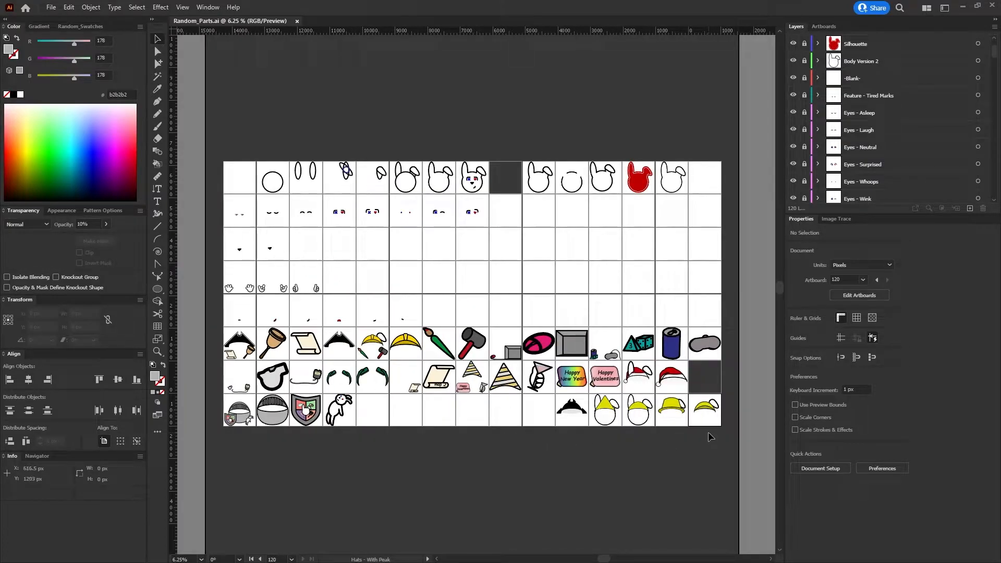
scroll(479, 396, "up", 2)
scroll(481, 346, "up", 4)
scroll(481, 346, "down", 5)
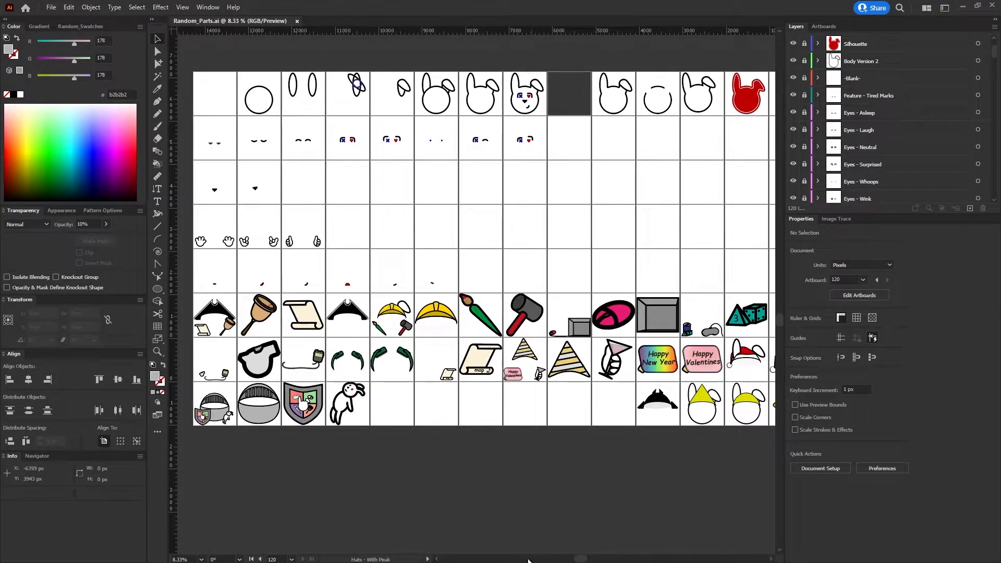
left_click_drag(580, 559, 621, 560)
scroll(644, 356, "up", 5)
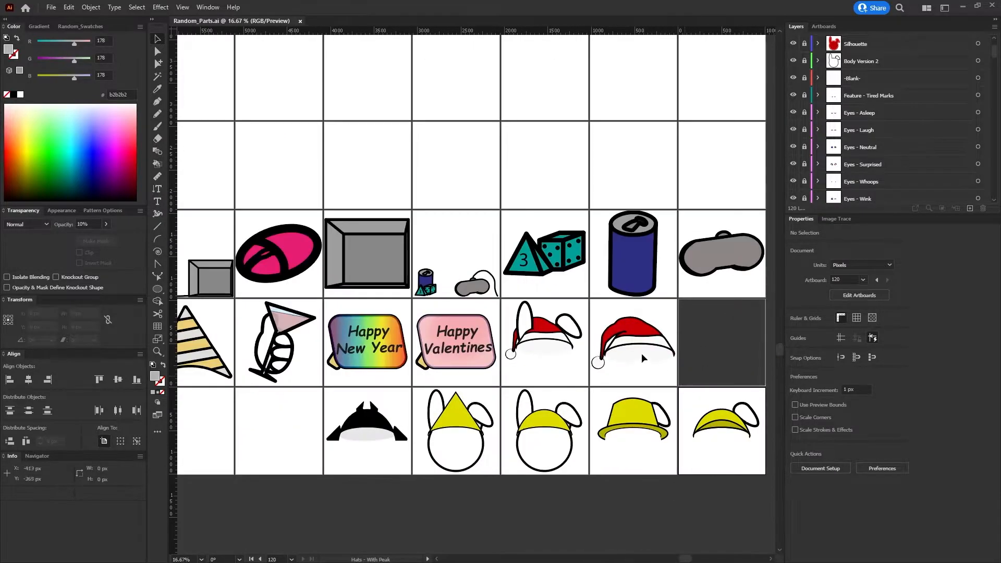
scroll(657, 357, "down", 3)
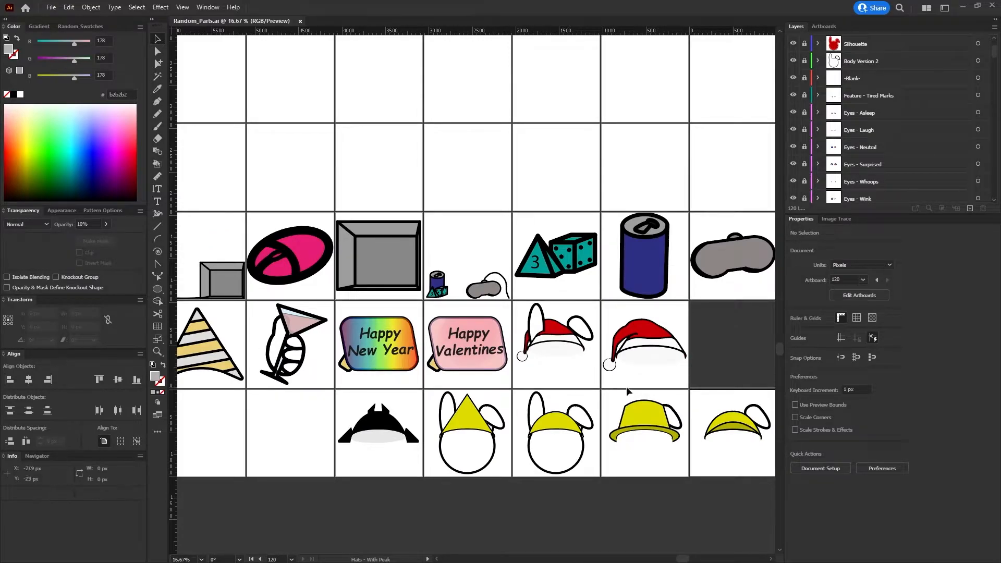
scroll(626, 387, "up", 1)
Unlock Accessories - Festive, hide the Shadow in Festive Hat, then collapse and relock the layer
scroll(868, 104, "down", 5)
left_click_drag(994, 71, 996, 166)
left_click(805, 122)
left_click(818, 120)
left_click(829, 137)
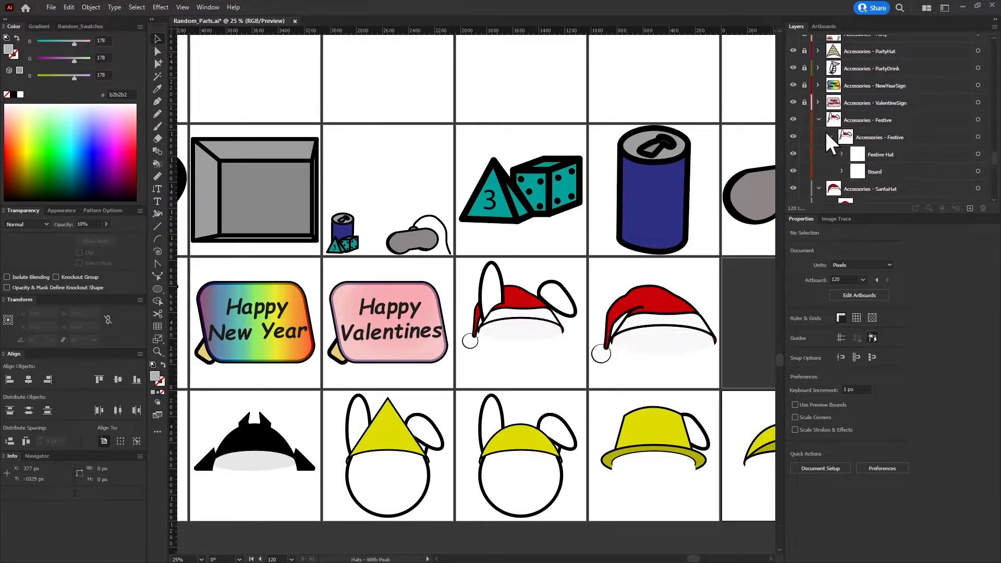
left_click(842, 154)
scroll(878, 168, "down", 3)
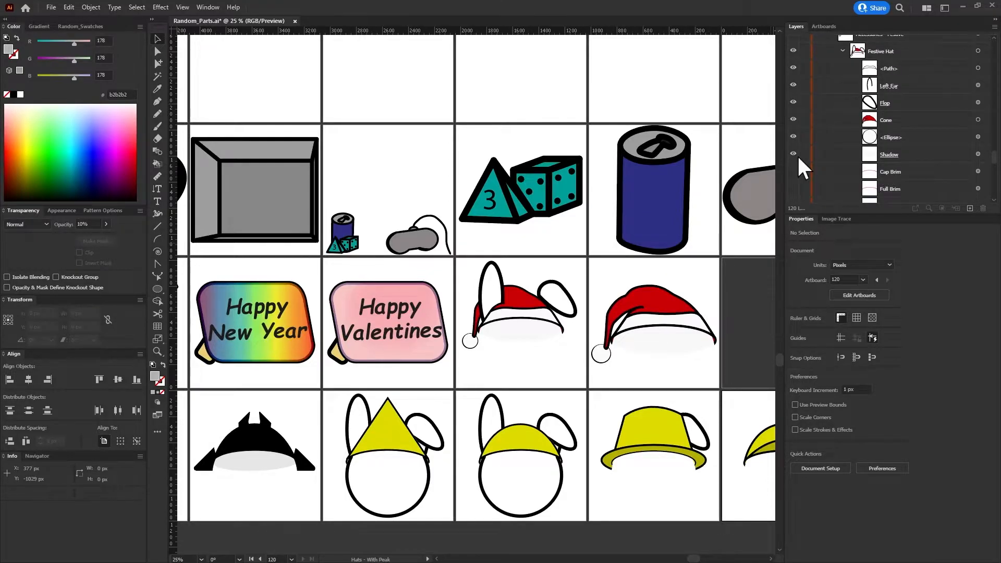
left_click(841, 51)
key("ctrl+1")
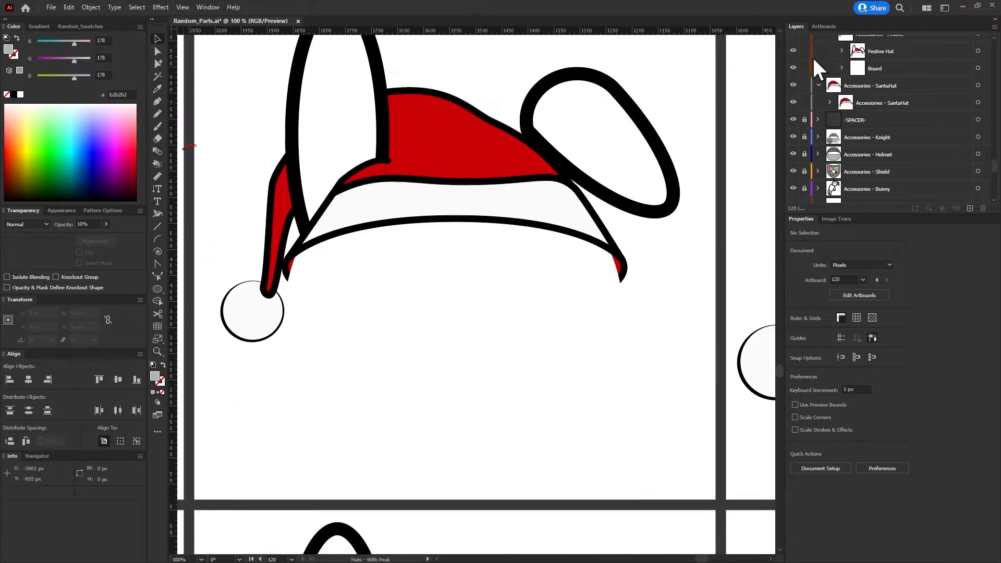
scroll(816, 84, "up", 3)
left_click(817, 120)
Hide the Shadow in Festive Hat of Accessories - SantaHat, then collapse and relock the layer
left_click(829, 154)
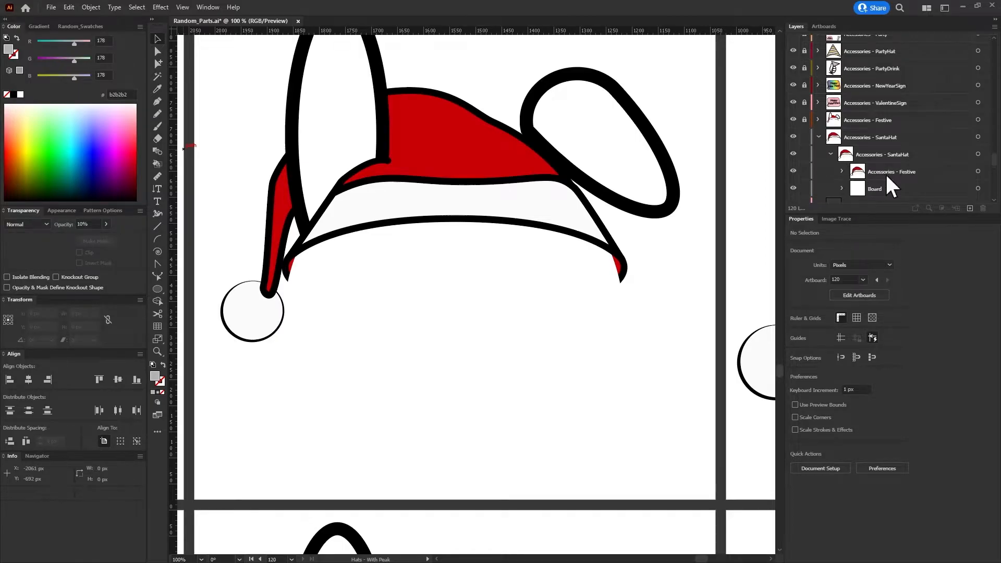
scroll(885, 173, "down", 1)
left_click(841, 120)
left_click(853, 137)
scroll(886, 167, "down", 1)
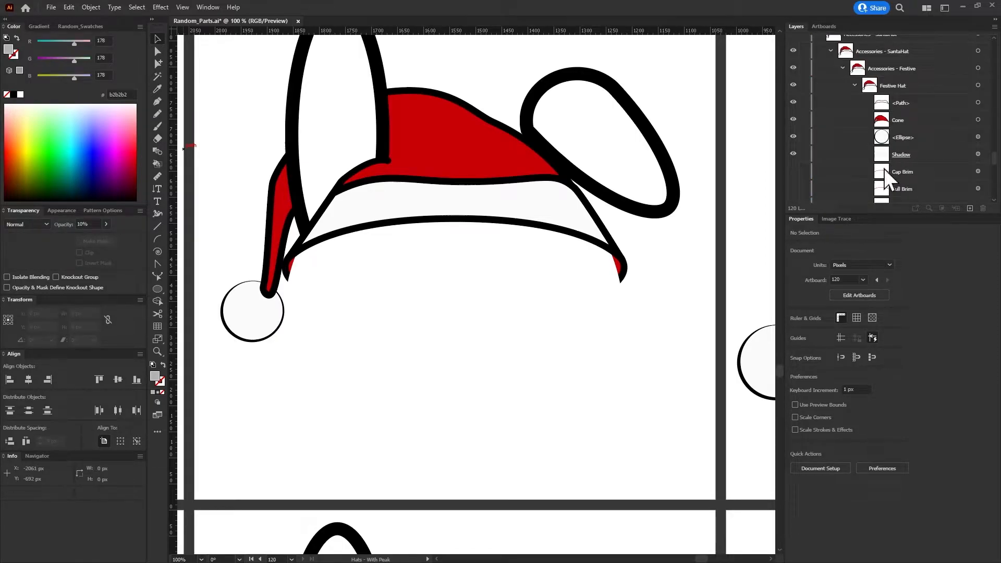
left_click(855, 86)
left_click(830, 51)
scroll(832, 162, "up", 1)
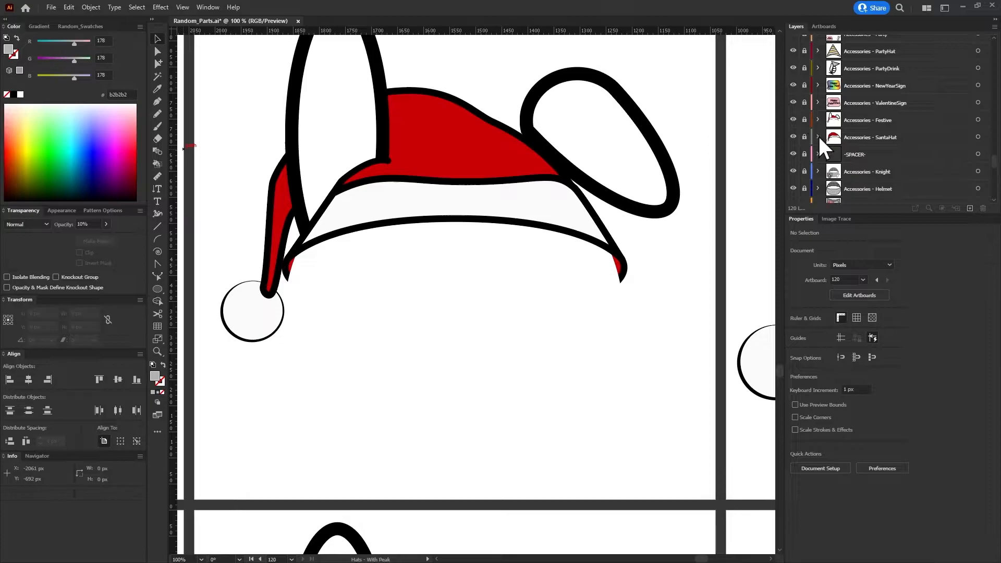
left_click(818, 136)
scroll(534, 517, "down", 3)
scroll(533, 516, "down", 5)
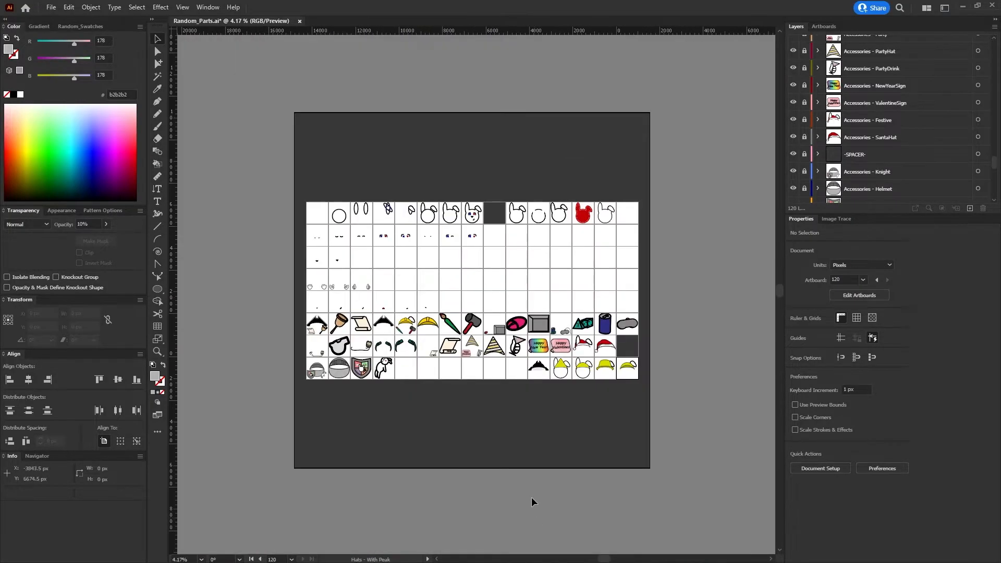
scroll(534, 520, "up", 1)
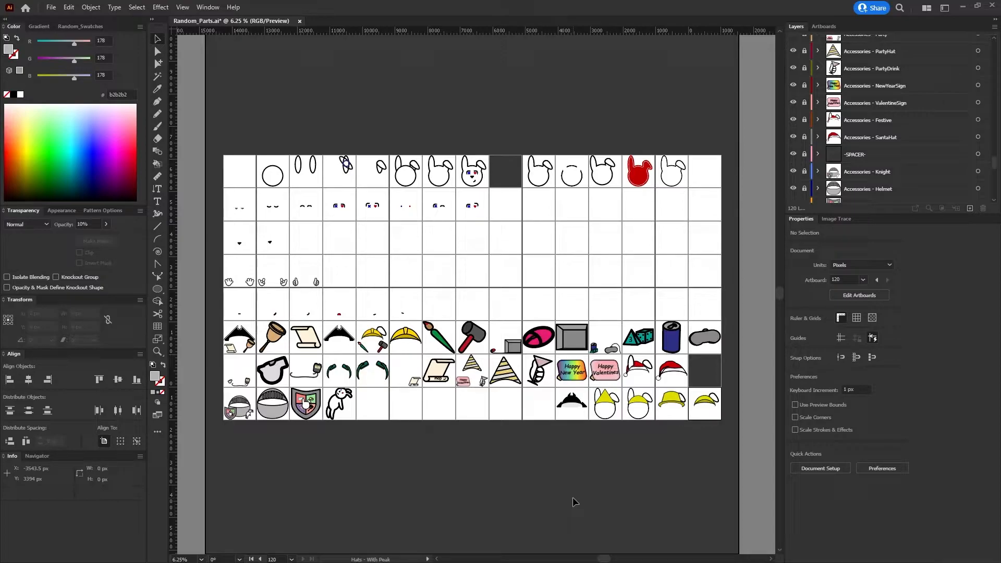
scroll(572, 496, "up", 1)
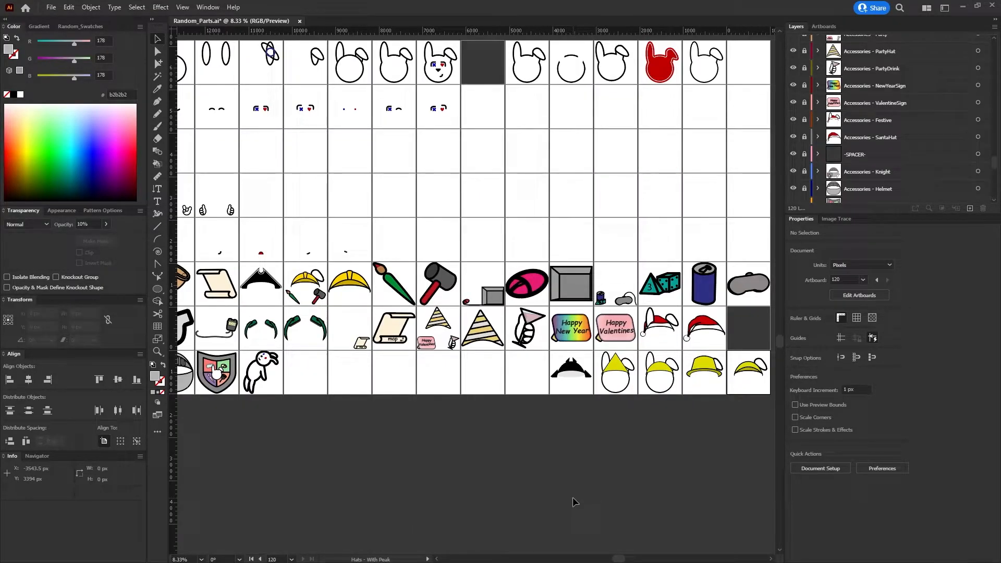
scroll(572, 499, "down", 1)
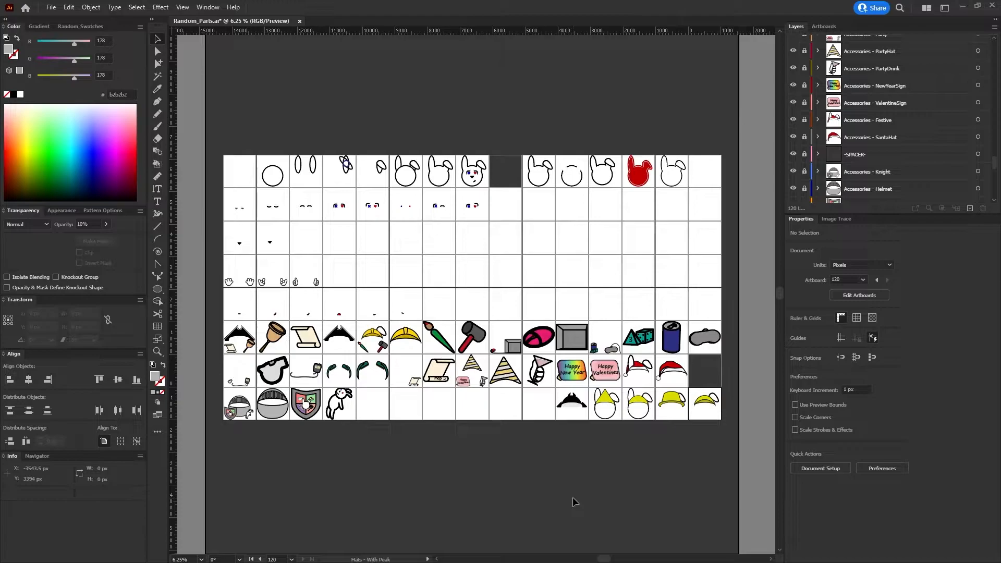
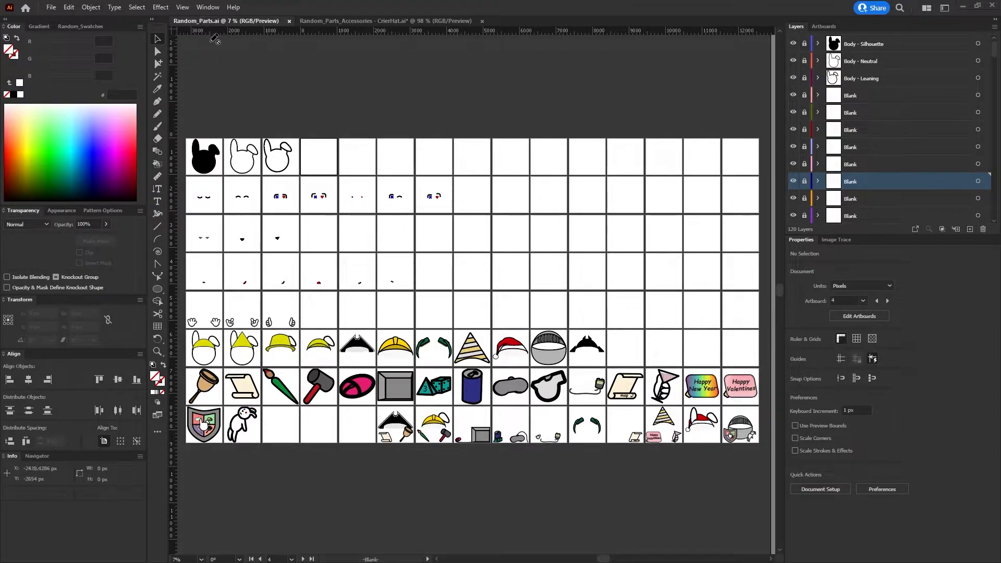
Unlock Headwear - CrierHat and expand it to the Front and Inner parts of CrierHat V2's Dome, keeping Inner collapsed
scroll(337, 367, "up", 2)
scroll(336, 367, "up", 3)
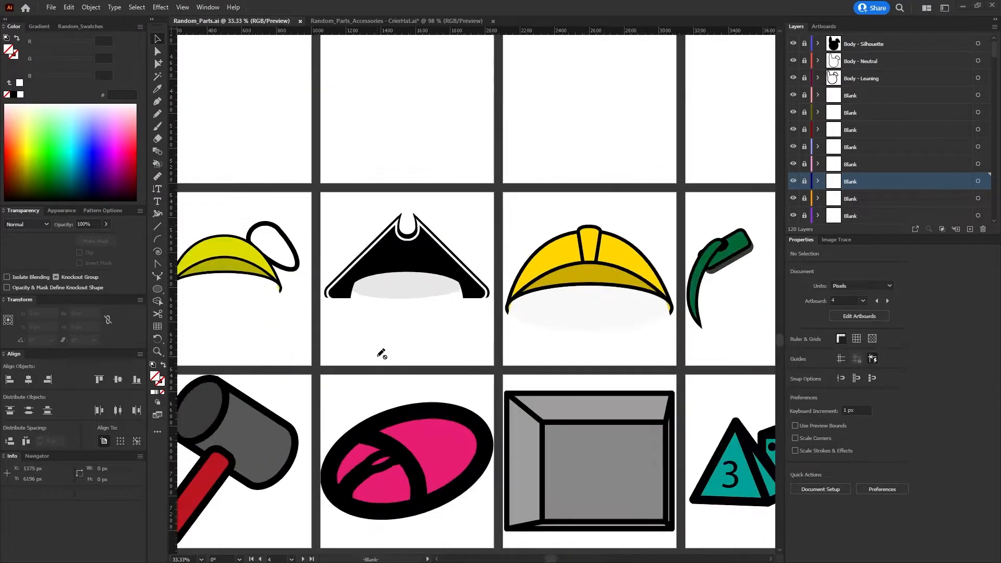
scroll(350, 223, "down", 1)
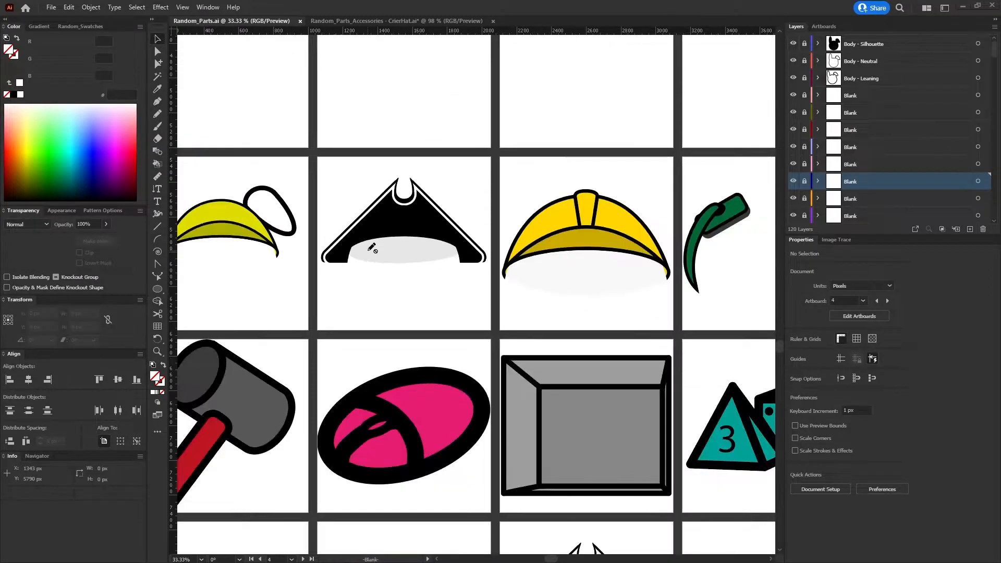
scroll(502, 271, "down", 2)
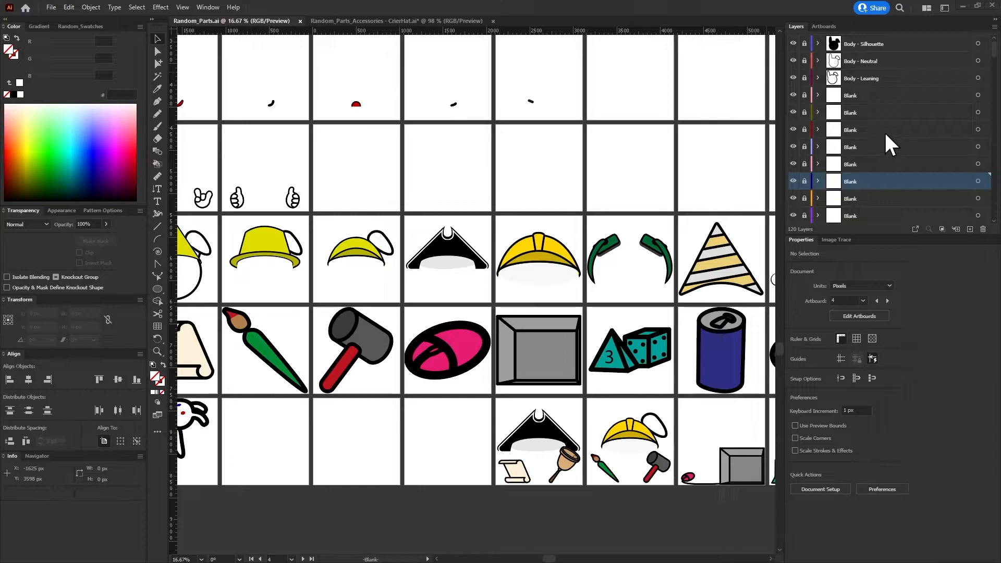
scroll(848, 83, "down", 5)
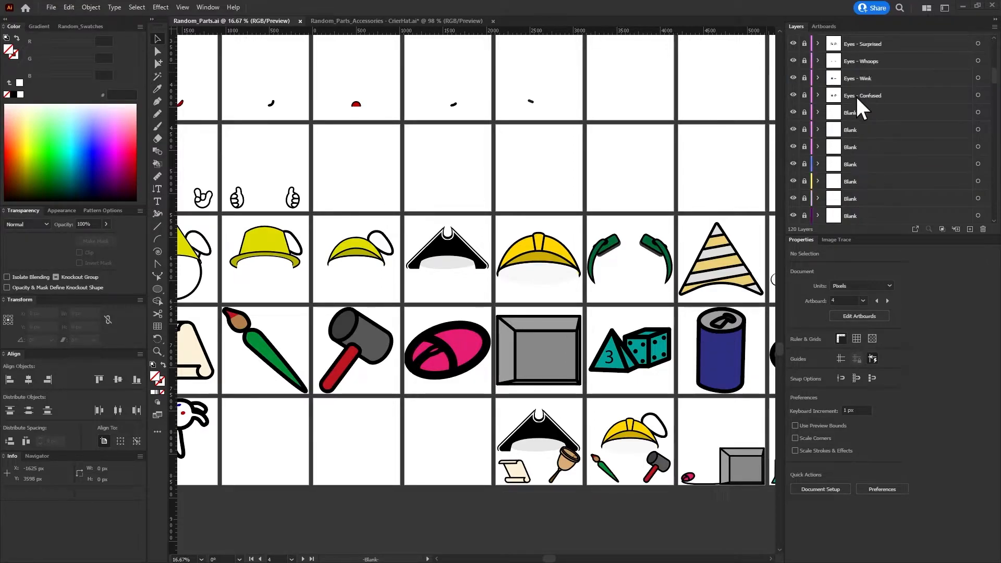
scroll(857, 99, "down", 6)
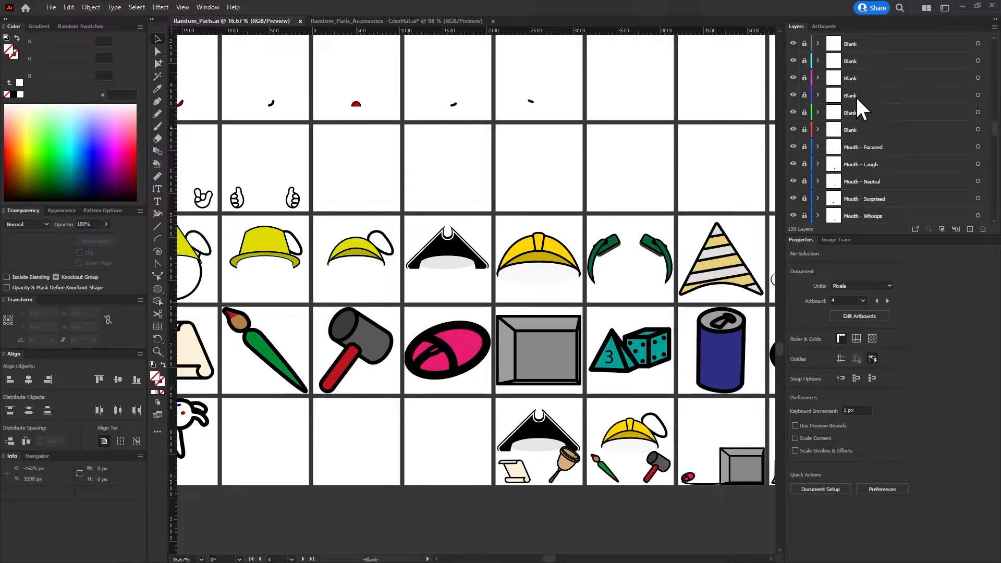
scroll(863, 104, "down", 5)
left_click(864, 106)
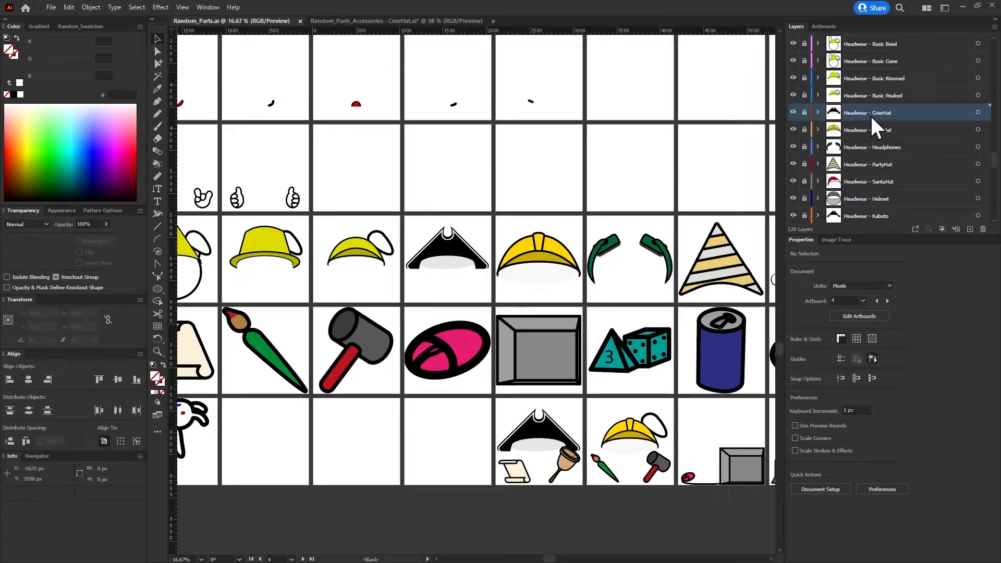
left_click(804, 112)
left_click(817, 112)
left_click(831, 130)
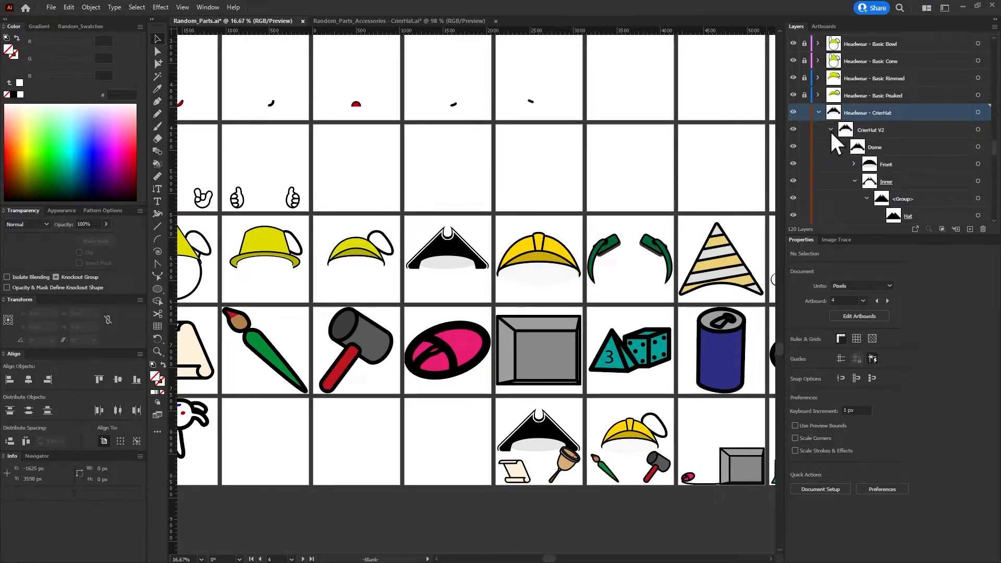
scroll(915, 146, "down", 1)
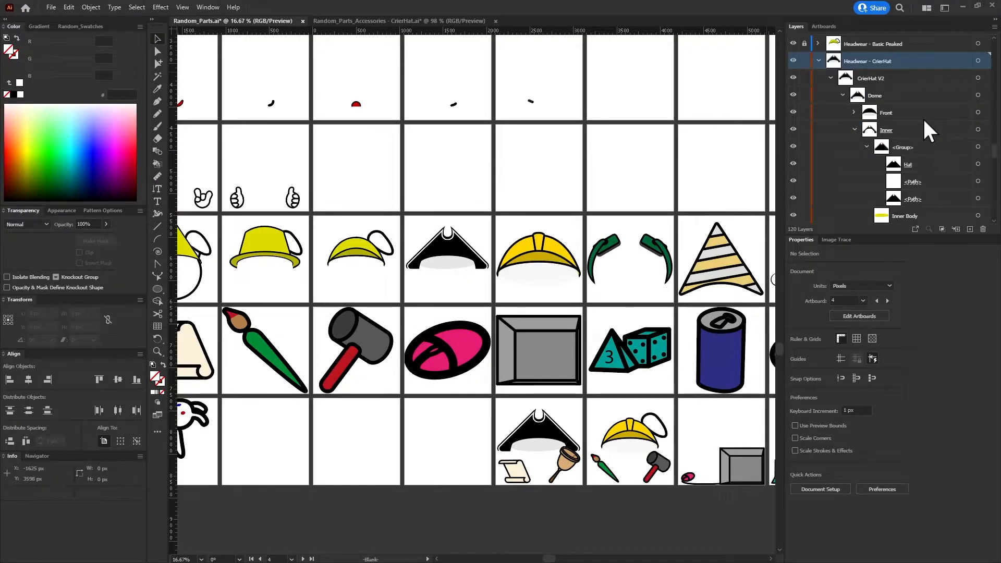
left_click(852, 130)
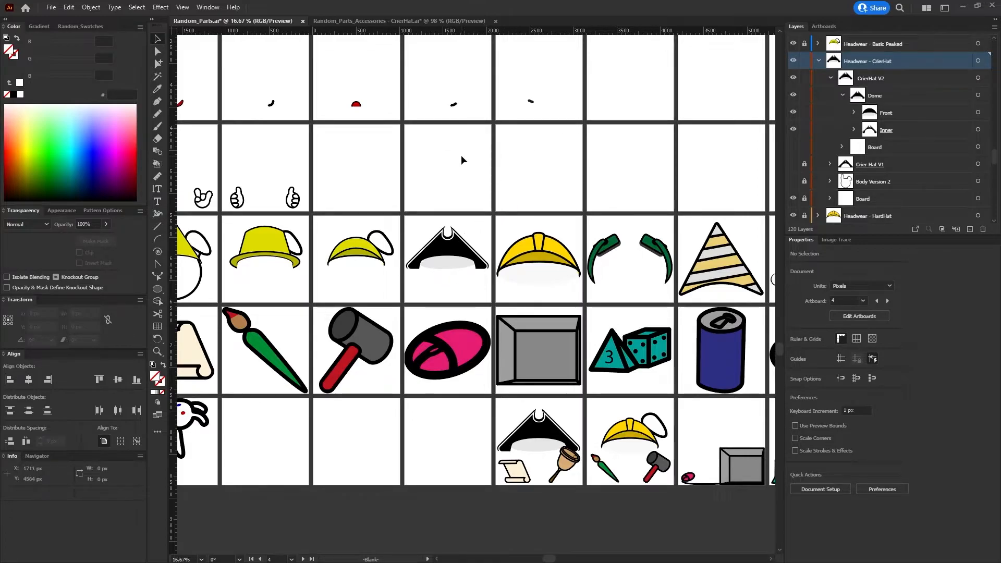
In Random_Parts_Accessories - CrierHat.ai, expand CrierHat V2, show the hidden <Group> inside Dome and copy it
left_click(398, 21)
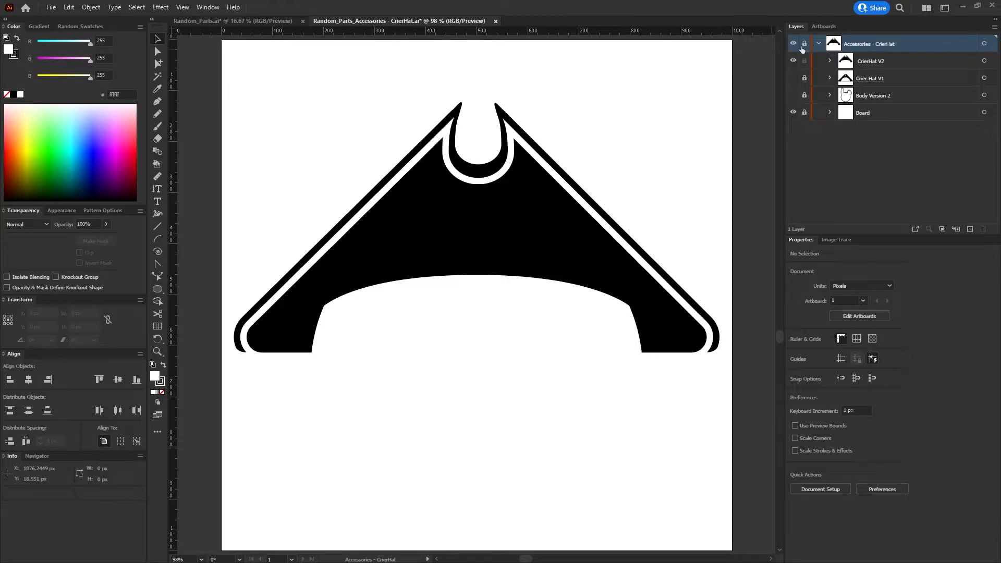
left_click(830, 61)
left_click(947, 96)
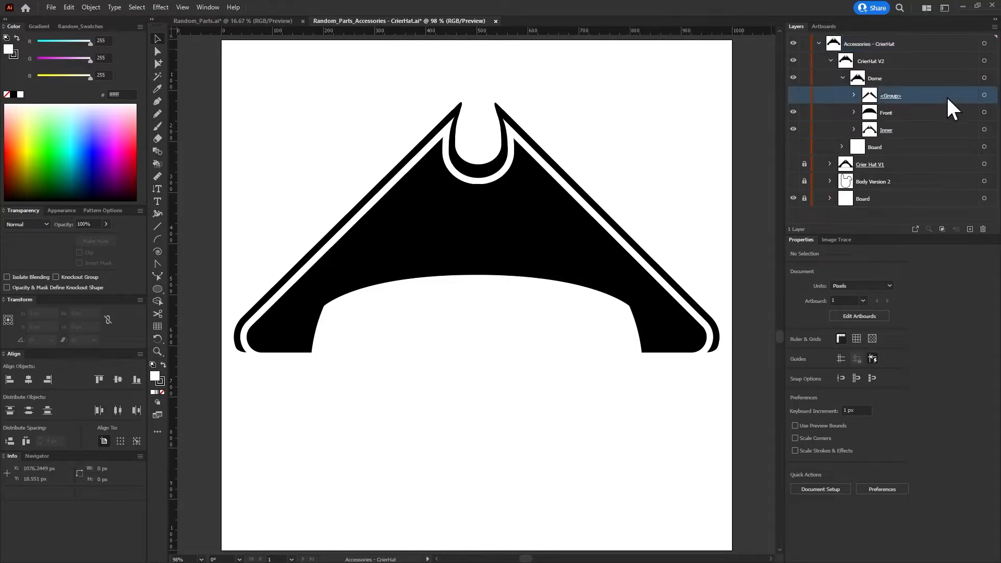
left_click(793, 95)
Return to Random_Parts.ai and go to artboard 80, Headwear - Crier Tricorn
left_click(242, 22)
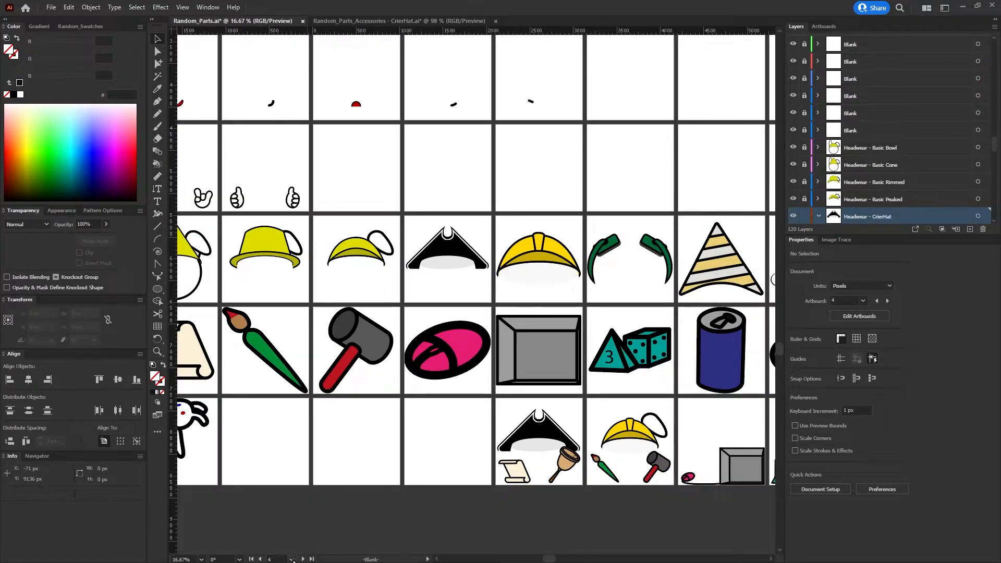
left_click(290, 559)
scroll(332, 515, "down", 5)
scroll(333, 512, "down", 5)
scroll(333, 513, "down", 4)
scroll(334, 517, "down", 5)
scroll(332, 523, "down", 4)
scroll(330, 519, "down", 3)
left_click(368, 494)
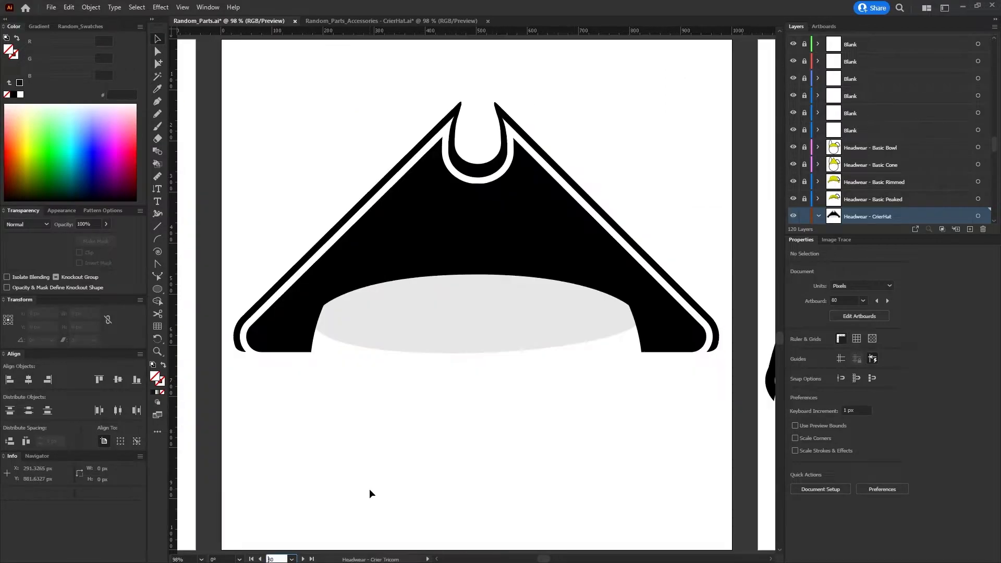
Paste the copied group in place in Headwear - CrierHat, move it into CrierHat V2's Dome and hide it
scroll(901, 146, "down", 3)
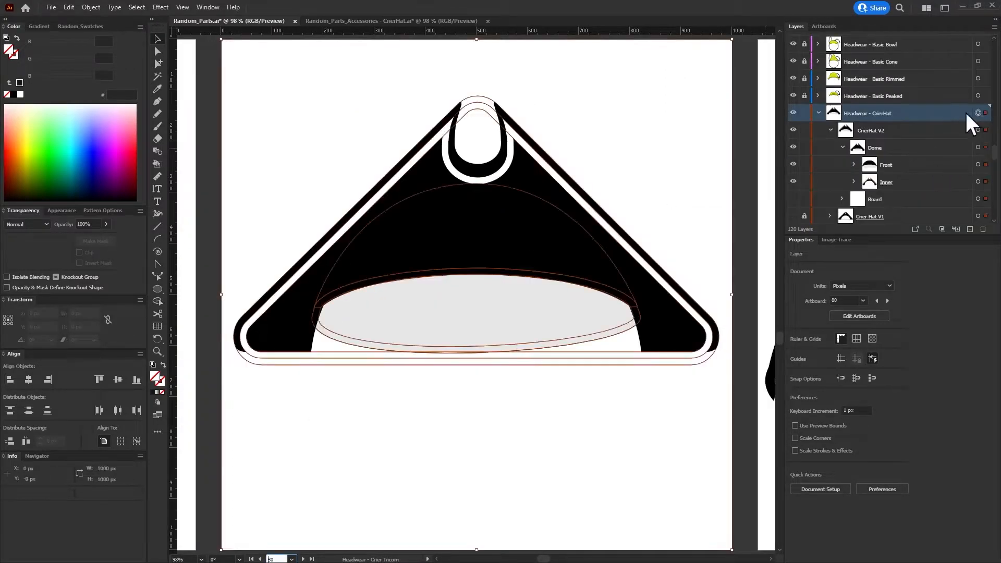
key("ctrl+v")
key("ctrl+z")
key("ctrl+shift+v")
left_click_drag(908, 132, 899, 157)
left_click(793, 163)
Collapse Dome, CrierHat V2 and the Headwear - CrierHat layer, then lock the layer
left_click(842, 146)
left_click(830, 130)
left_click(818, 112)
left_click(804, 113)
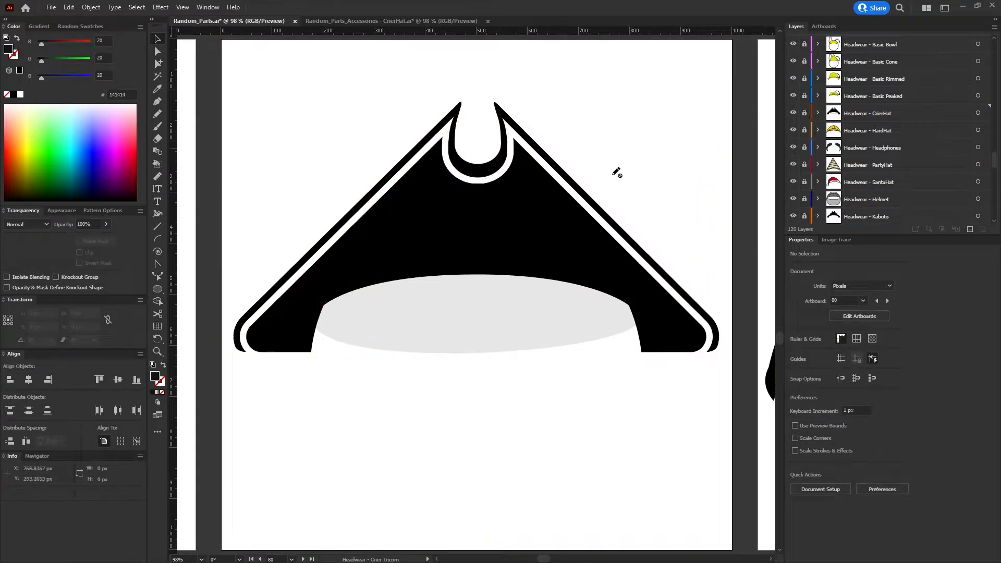
key("ctrl+alt+0")
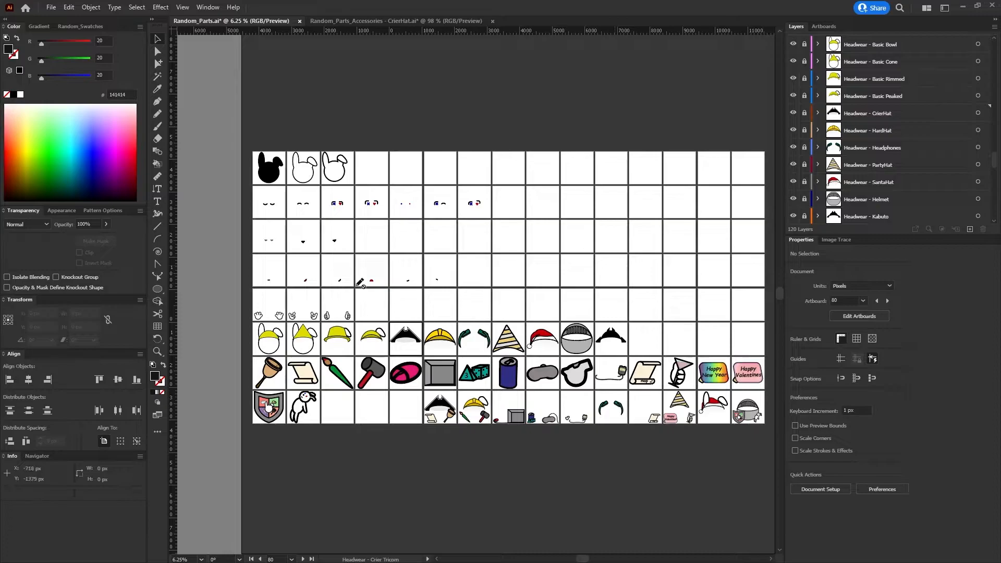
scroll(438, 370, "up", 1)
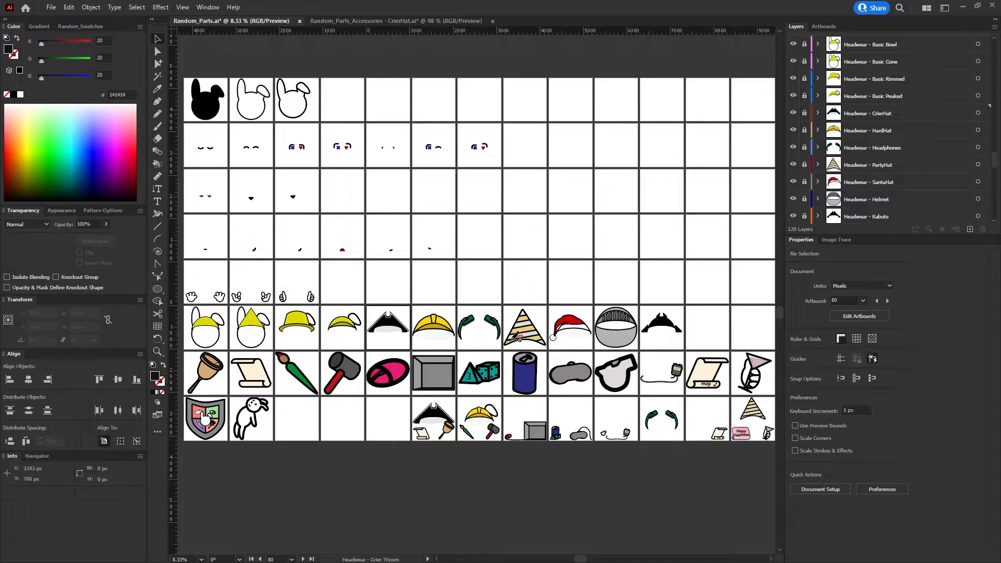
scroll(678, 372, "down", 1)
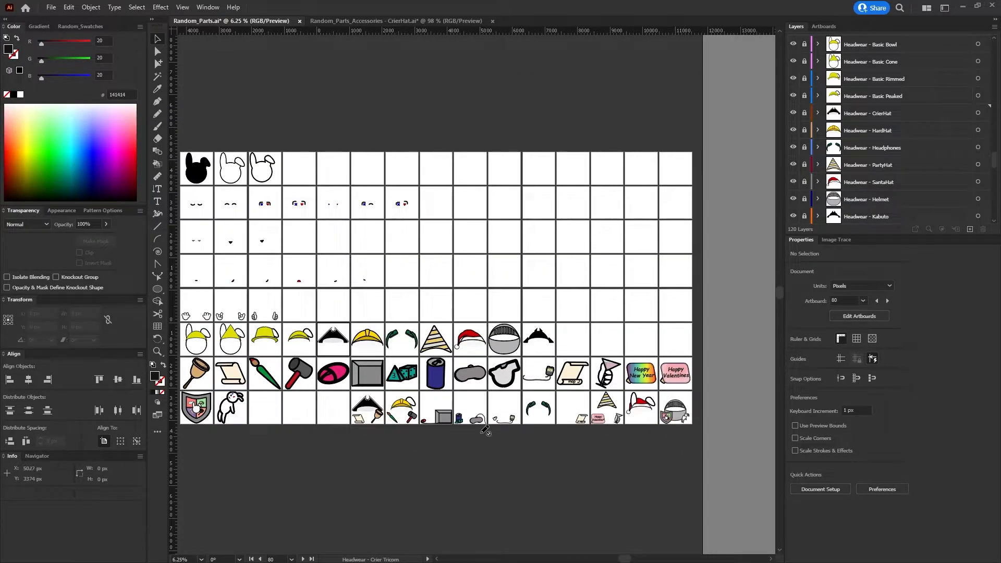
scroll(414, 427, "up", 1)
scroll(414, 427, "down", 1)
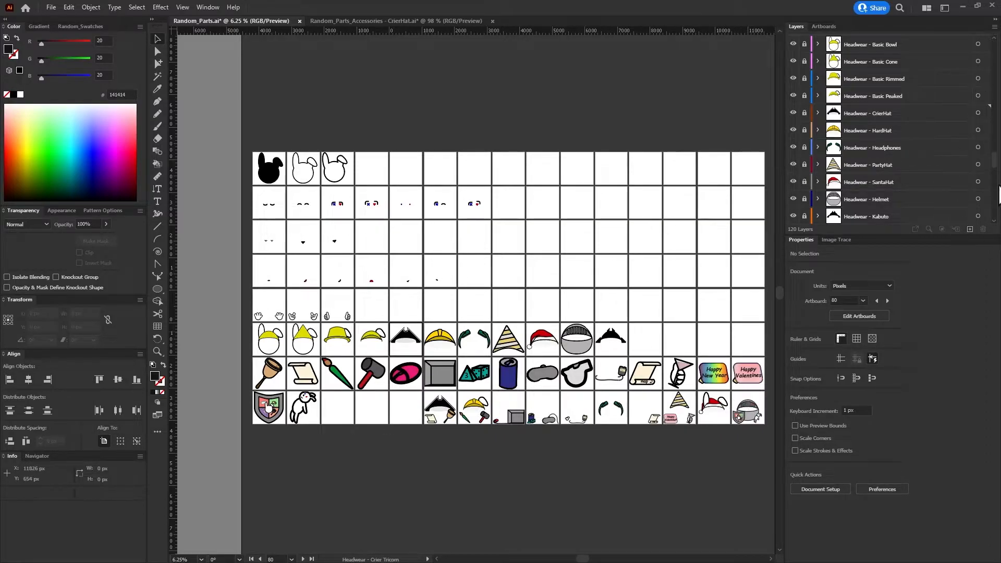
Close the Random_Parts_Accessories - CrierHat.ai document without saving its changes
scroll(969, 156, "down", 5)
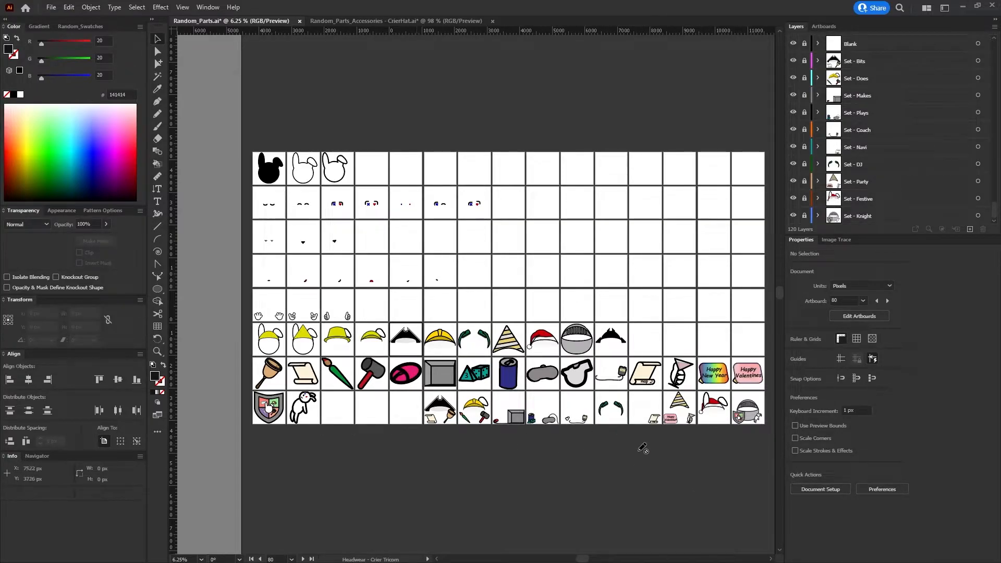
left_click(403, 22)
left_click(492, 21)
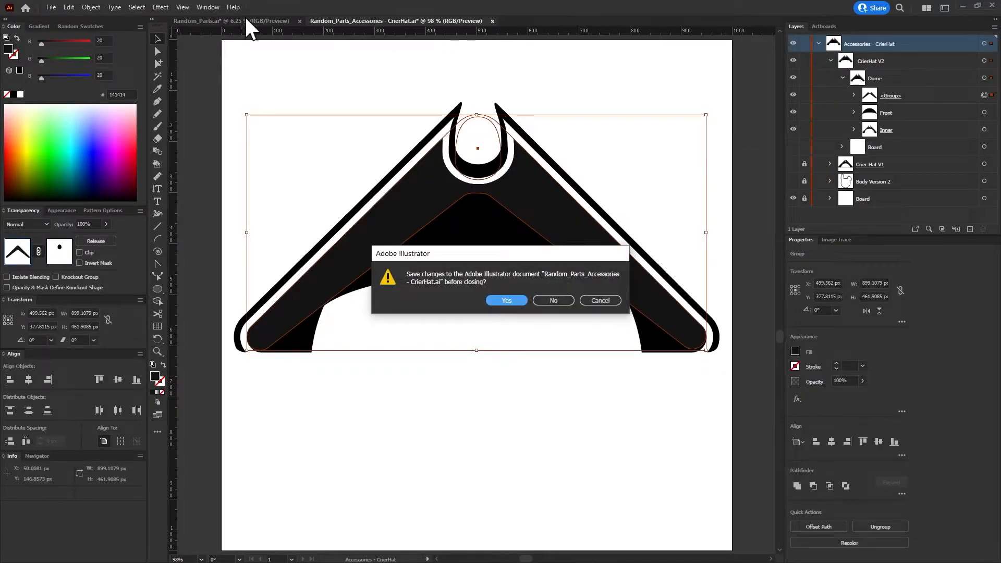
left_click(554, 300)
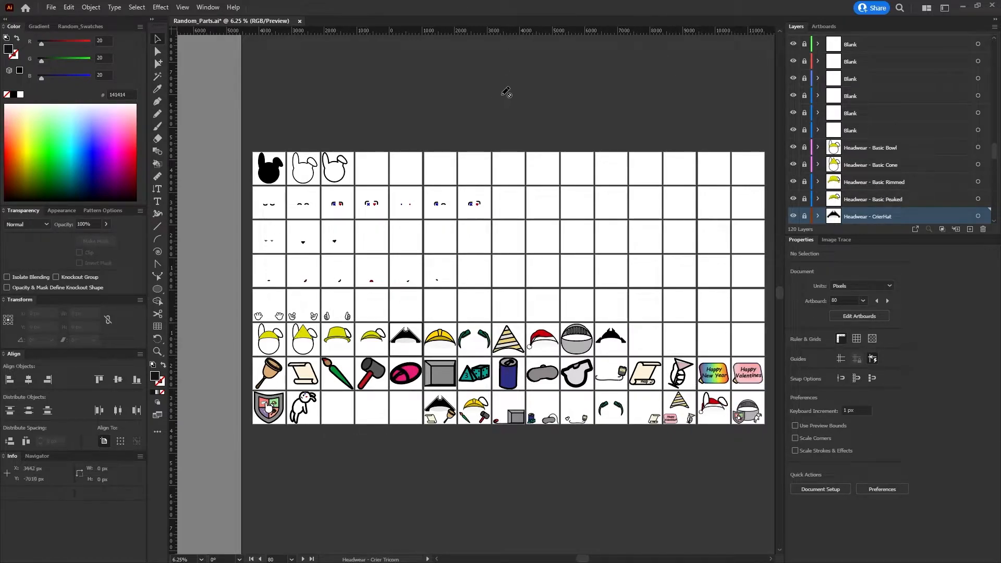
Examine the accessory and headwear artwork across the artboard grid and review the matching headwear layers
scroll(583, 377, "up", 7)
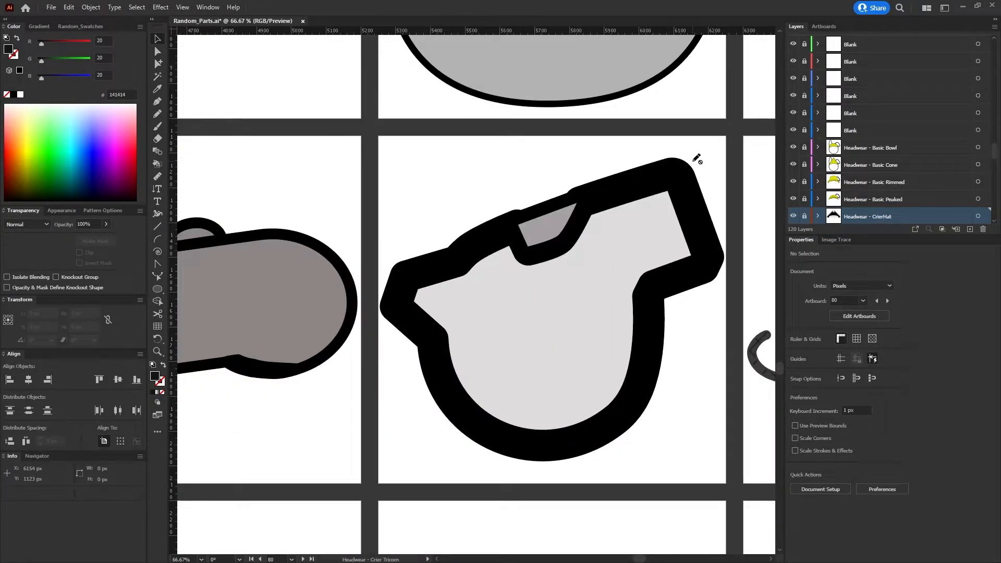
scroll(695, 160, "down", 6)
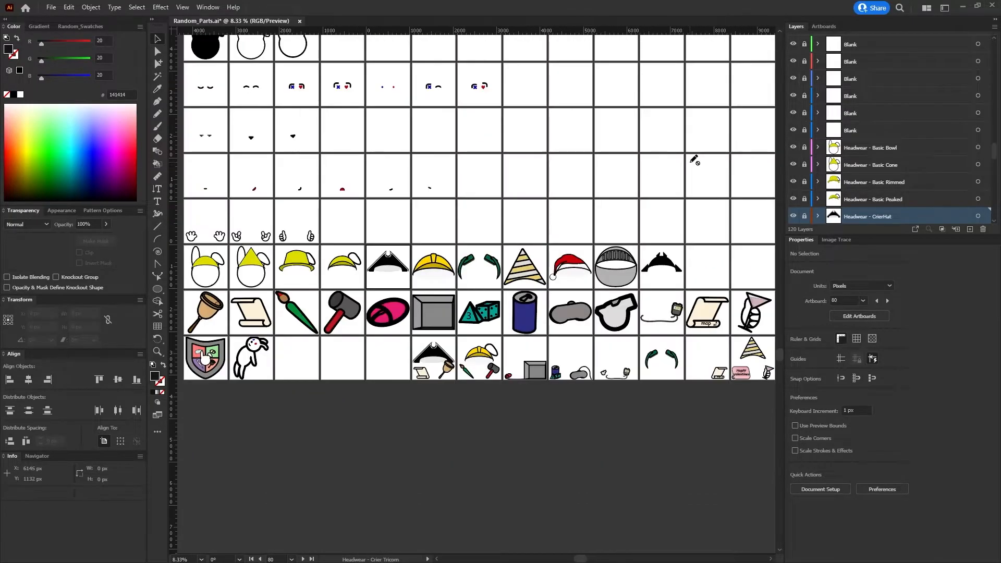
scroll(695, 160, "down", 1)
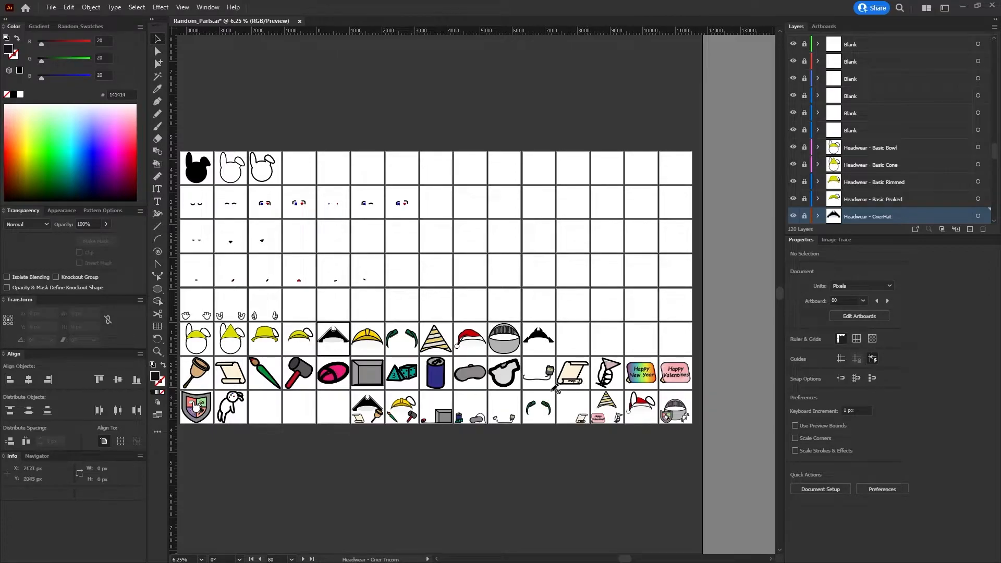
scroll(521, 429, "up", 3)
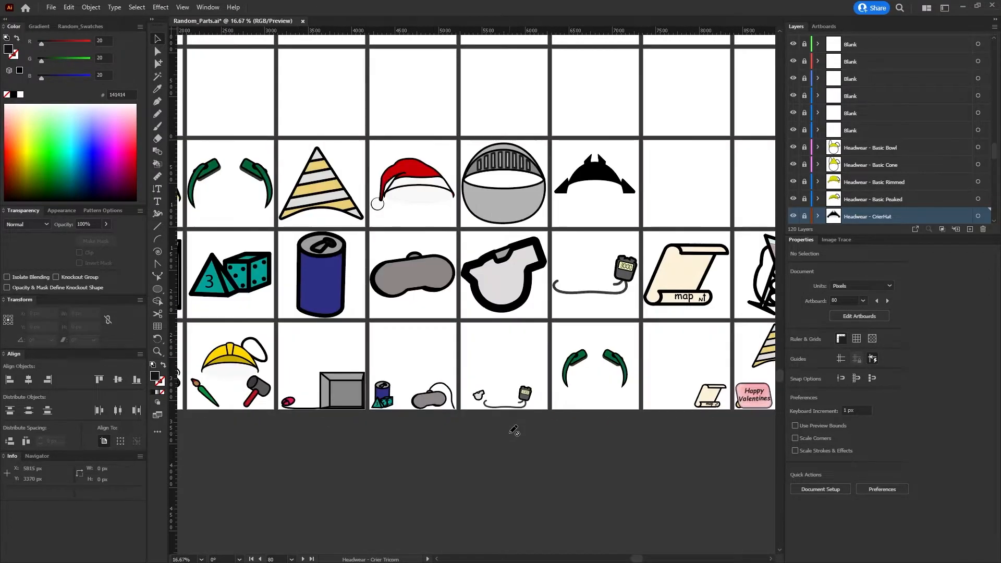
scroll(508, 440, "down", 3)
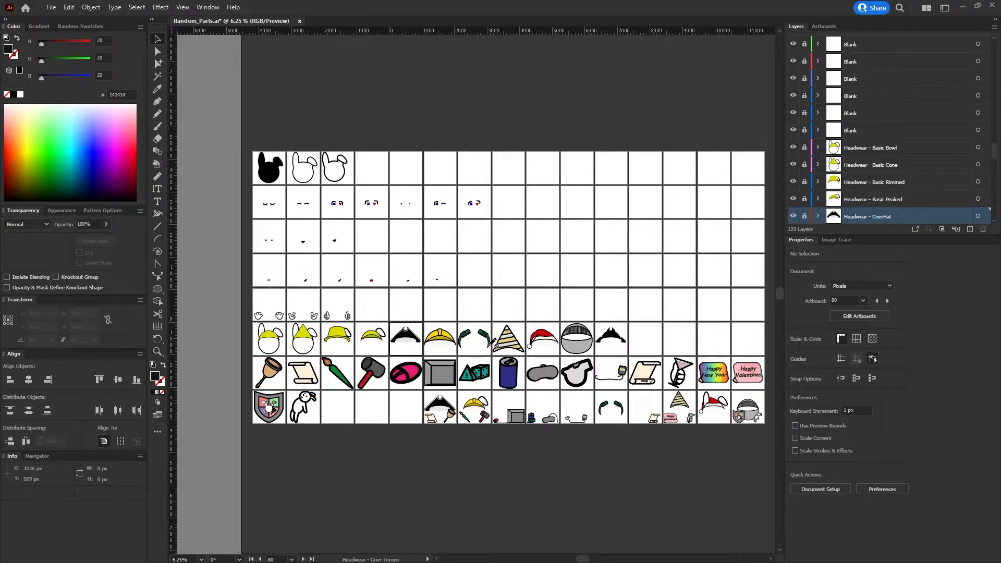
scroll(851, 190, "down", 3)
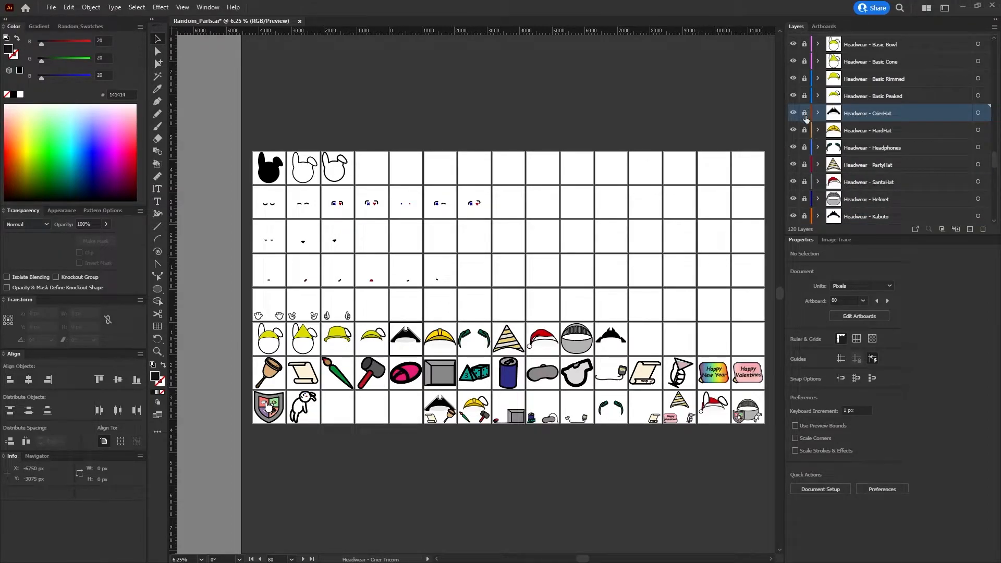
scroll(866, 158, "up", 2)
scroll(865, 158, "down", 3)
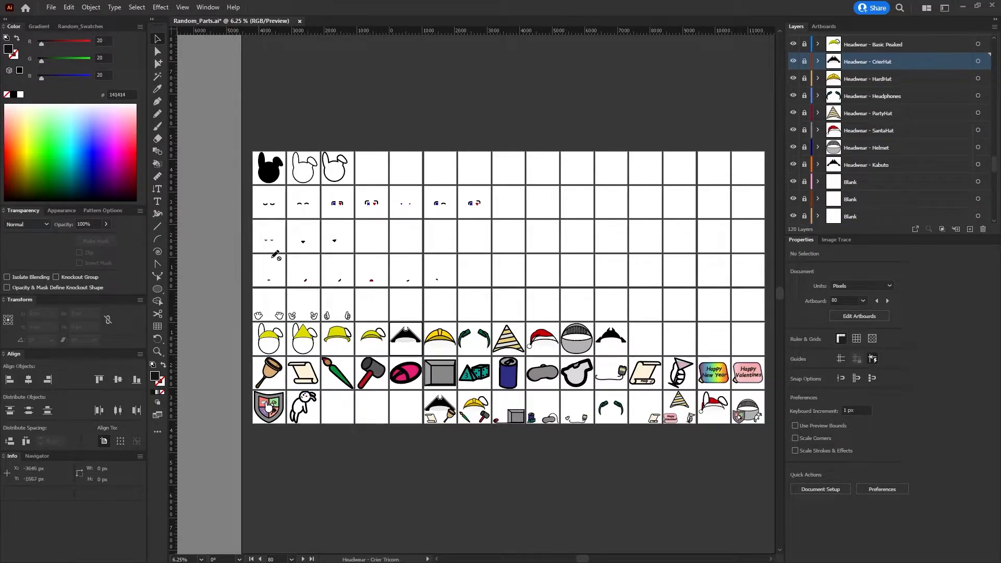
Inspect the version sublayers inside the Body - Neutral layer and collapse it again
scroll(941, 114, "up", 10)
scroll(993, 57, "up", 3)
left_click(817, 61)
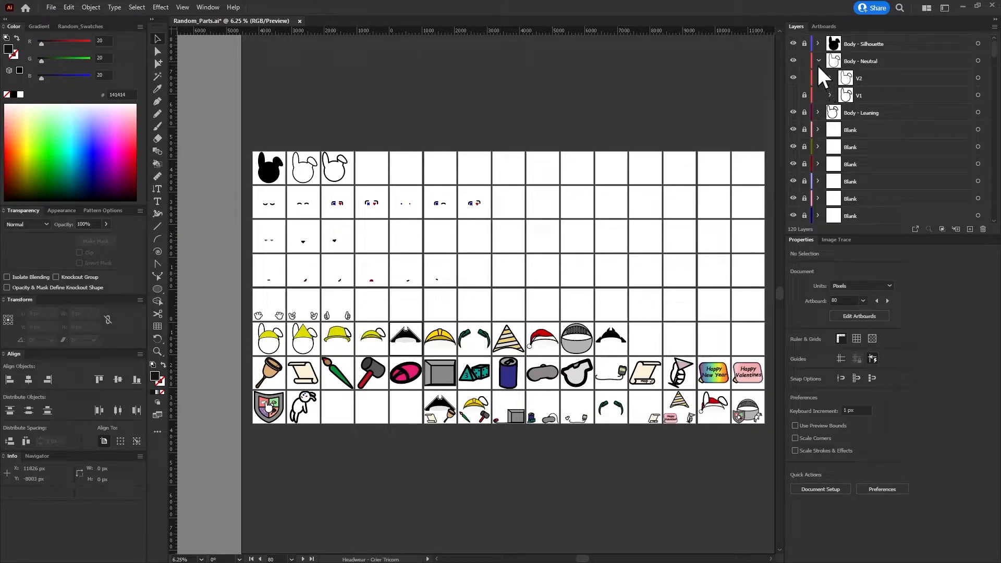
left_click(817, 61)
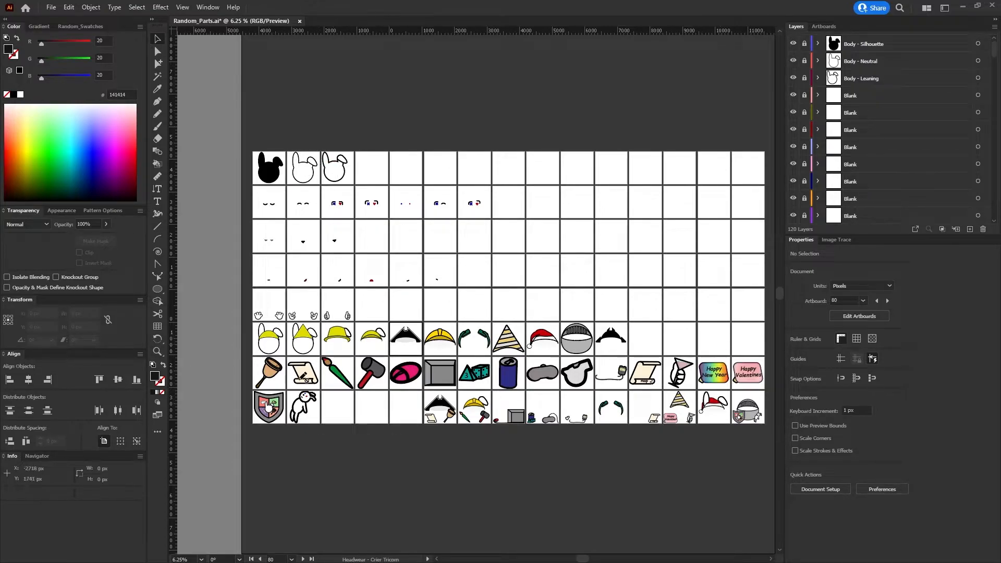
Show the guides to examine how the parts line up across the artboards, and hide the guides again
scroll(307, 374, "up", 3)
scroll(248, 363, "down", 2)
left_click_drag(608, 559, 552, 559)
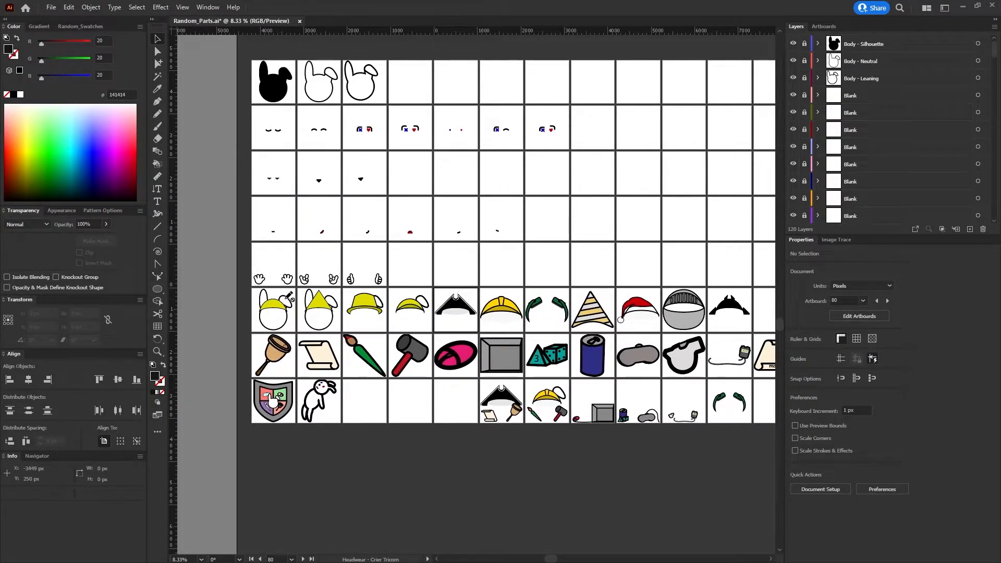
scroll(314, 312, "up", 3)
scroll(840, 92, "down", 5)
scroll(348, 275, "down", 1)
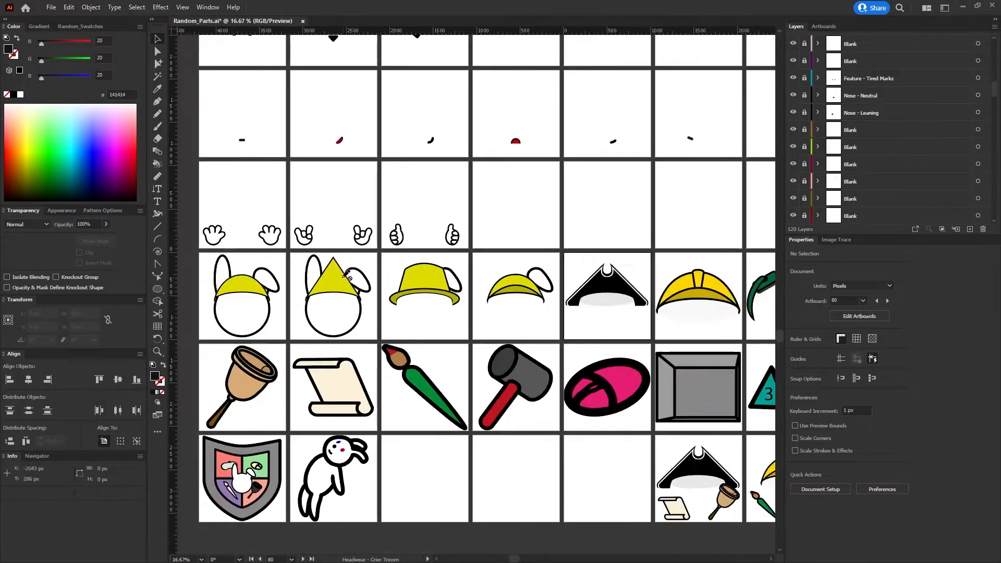
scroll(349, 277, "up", 2)
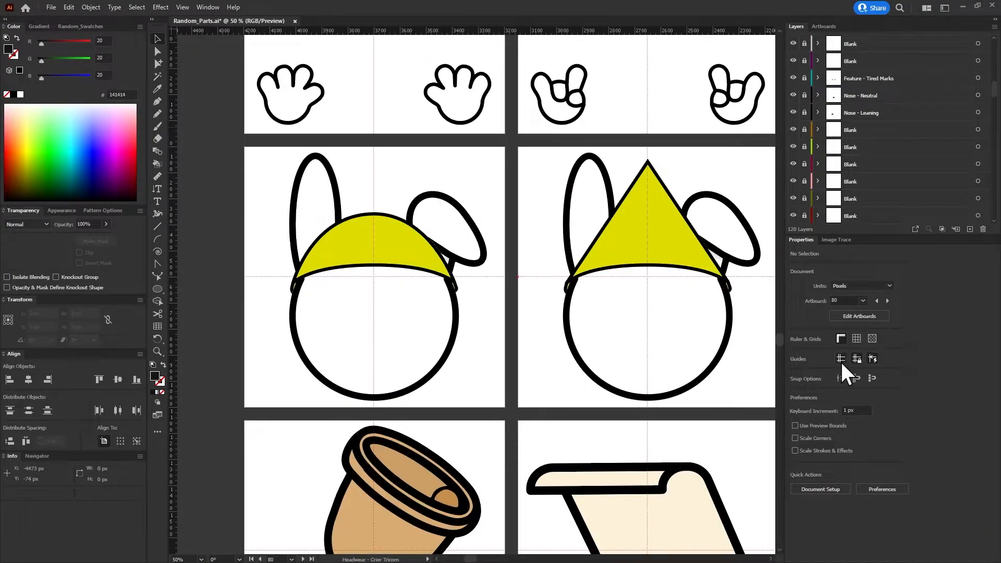
scroll(198, 357, "down", 6)
scroll(619, 213, "up", 4)
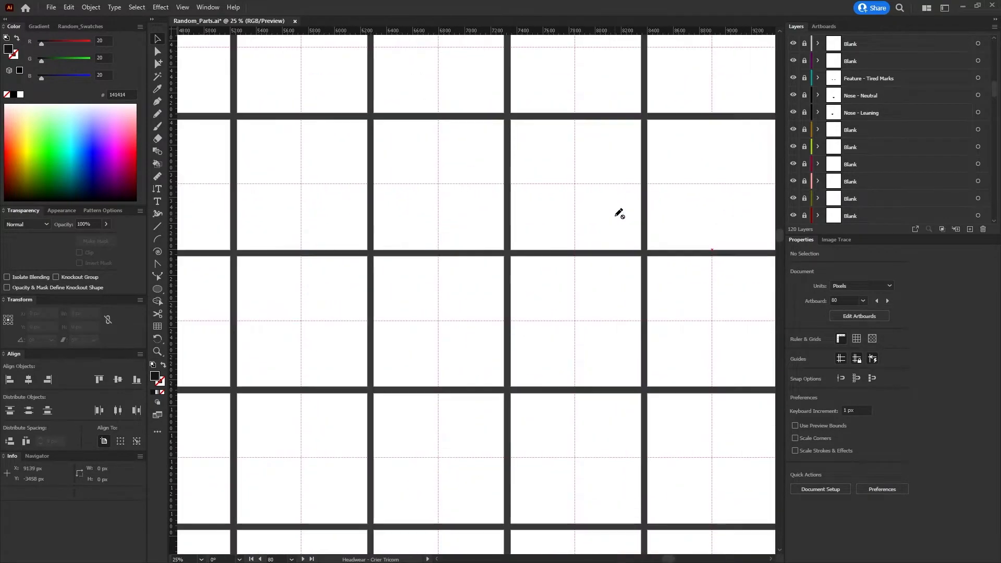
scroll(381, 347, "down", 4)
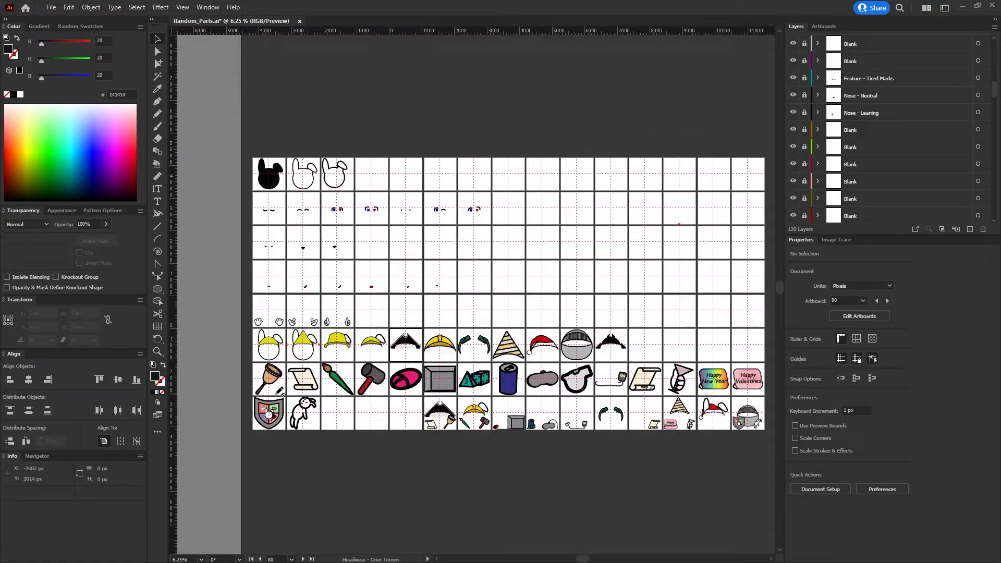
left_click(841, 359)
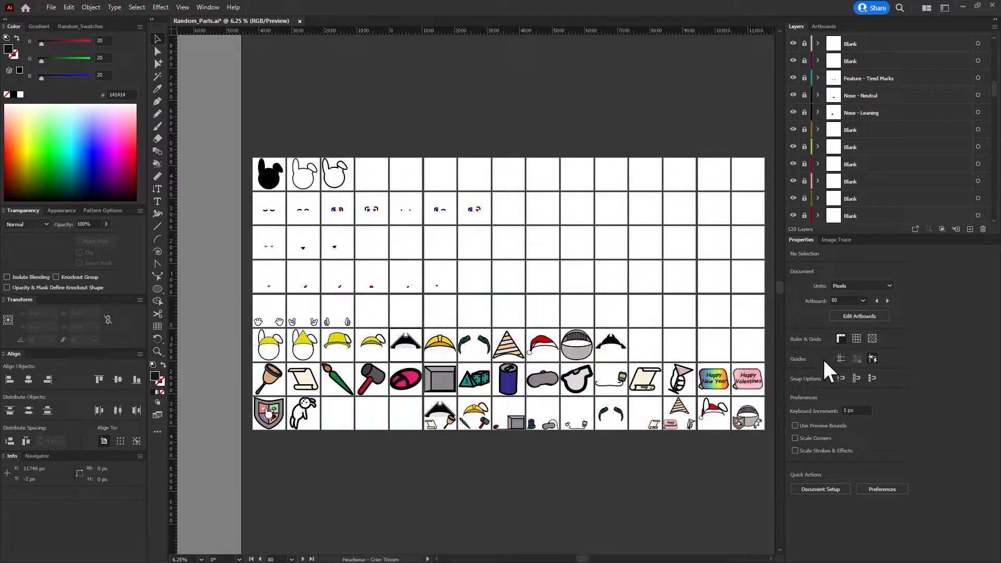
Go to artboard 76, Headwear - Basic Bowl
scroll(616, 339, "up", 5)
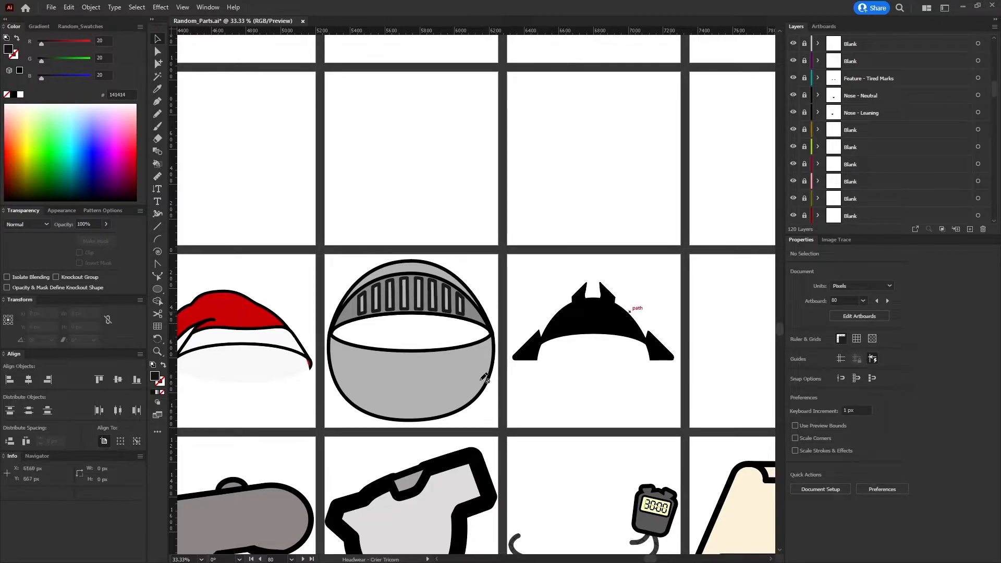
scroll(360, 432, "down", 1)
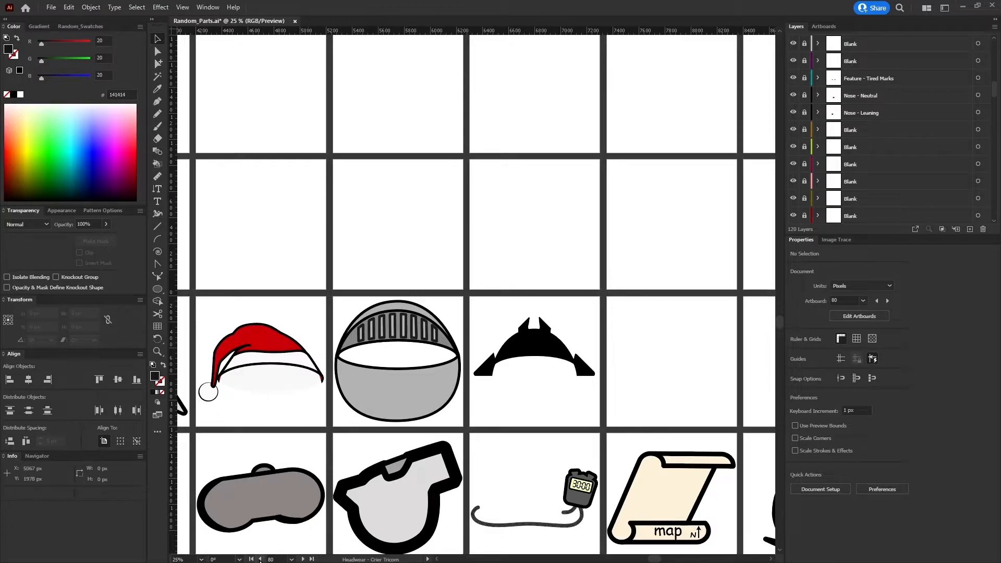
left_click(260, 559)
left_click(260, 560)
left_click(260, 560)
left_click(260, 559)
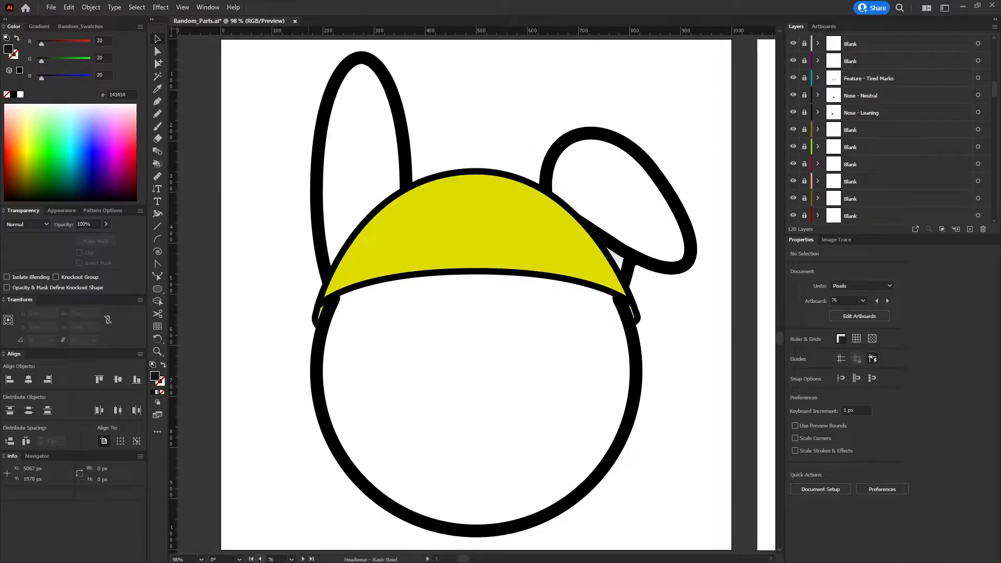
Unlock the headwear layers from Basic Bowl through HardHat and make the Headwear - Headphones layer active
scroll(878, 161, "down", 5)
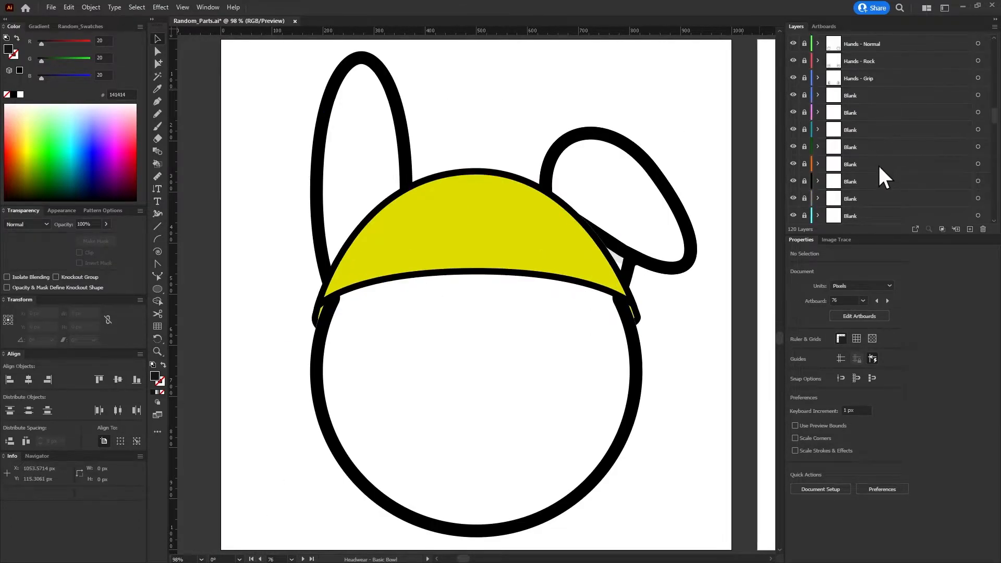
scroll(878, 164, "down", 3)
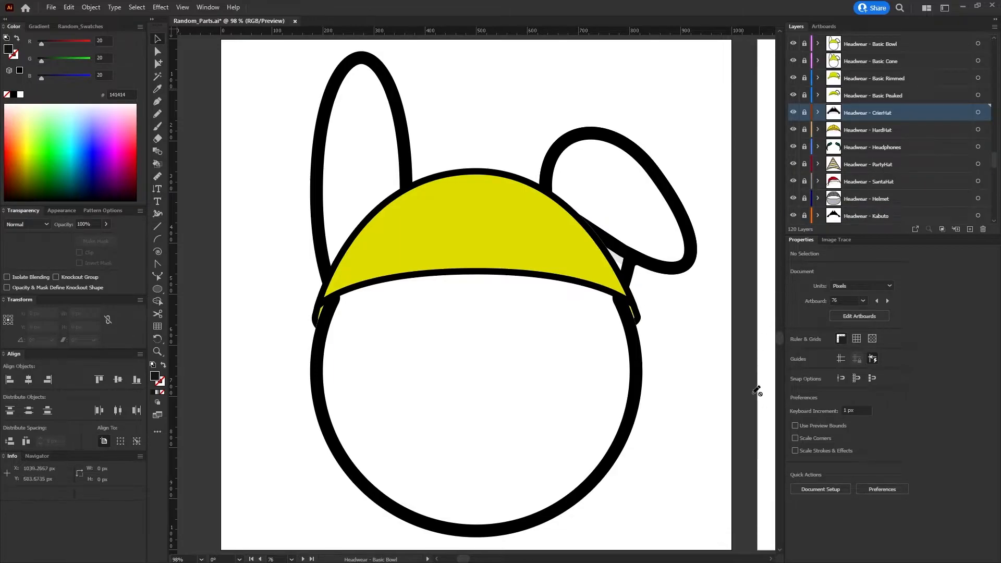
left_click_drag(781, 338, 781, 177)
mouse_move(462, 558)
left_mouse_down()
mouse_move(487, 556)
mouse_move(463, 559)
left_mouse_up()
left_click_drag(778, 178, 780, 333)
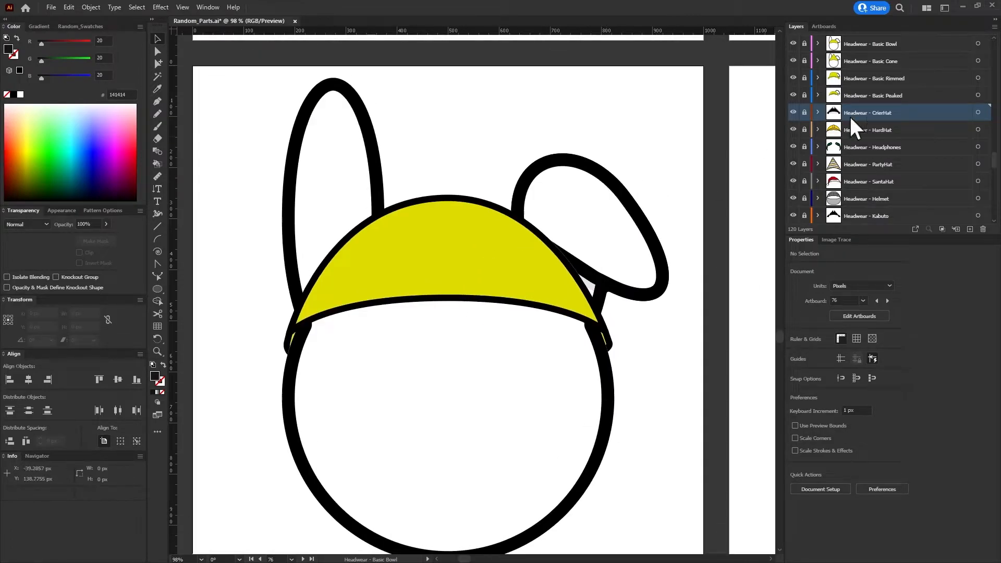
left_click(923, 147)
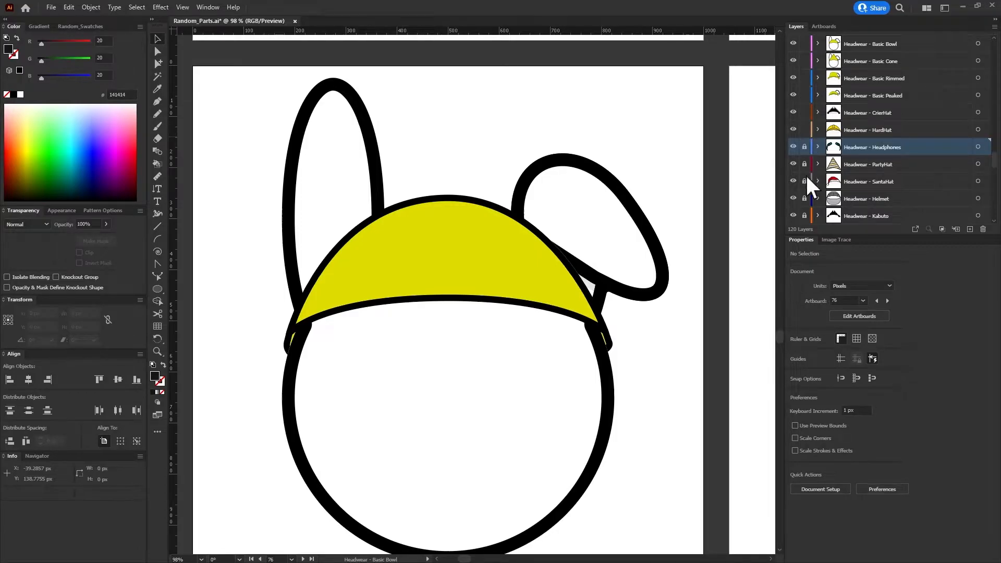
Expand the Headwear - Basic Bowl layer, inspect the contents of Body Version 2, and collapse that sublayer
scroll(826, 162, "up", 1)
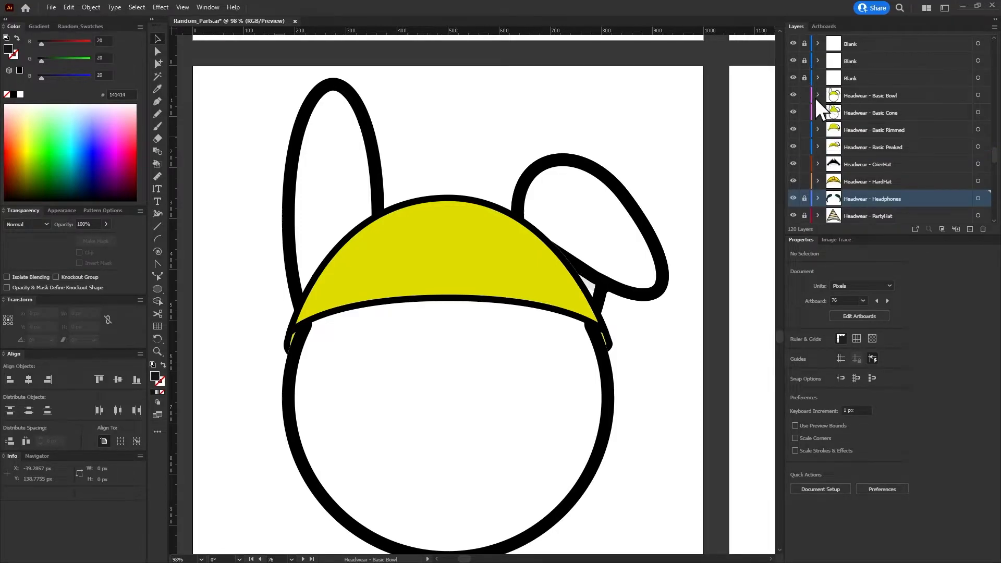
left_click(817, 95)
left_click(830, 146)
left_click(841, 163)
scroll(875, 188, "down", 1)
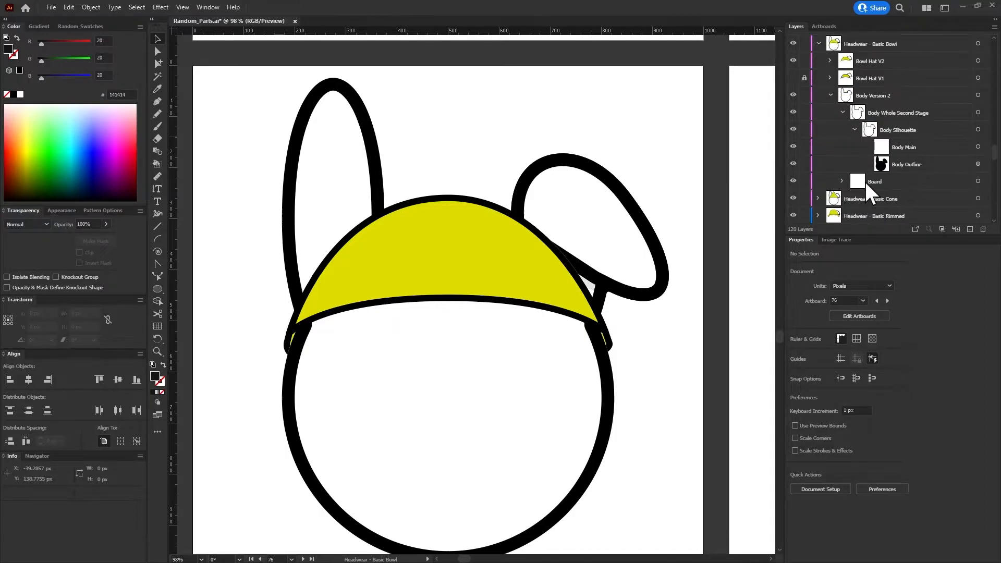
left_click(830, 93)
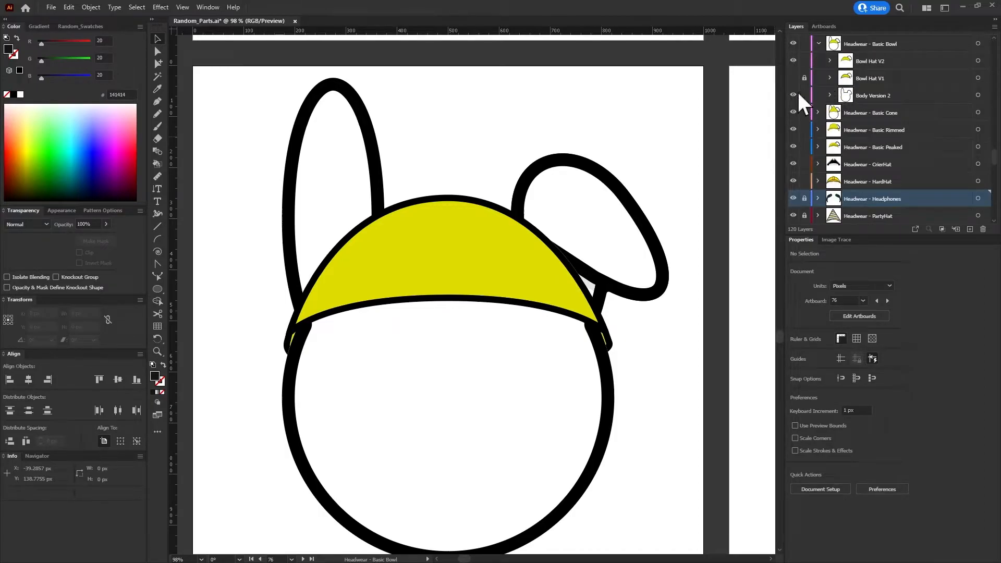
Expand Bowl Hat V2 and toggle the Ear Flop Overlay's visibility to compare the ear with and without it, leaving it hidden
left_click(829, 61)
left_click(841, 94)
left_click(841, 94)
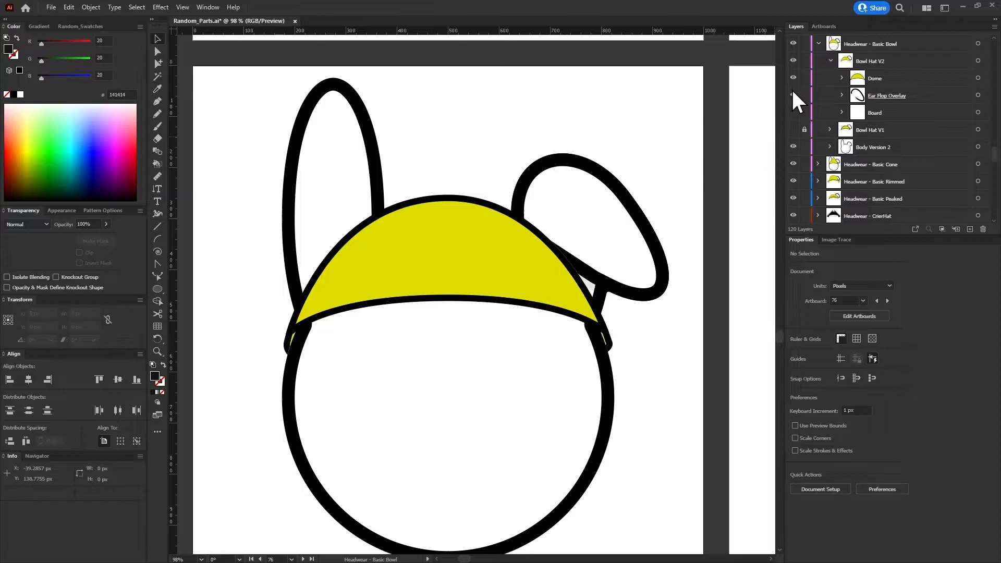
left_click(794, 96)
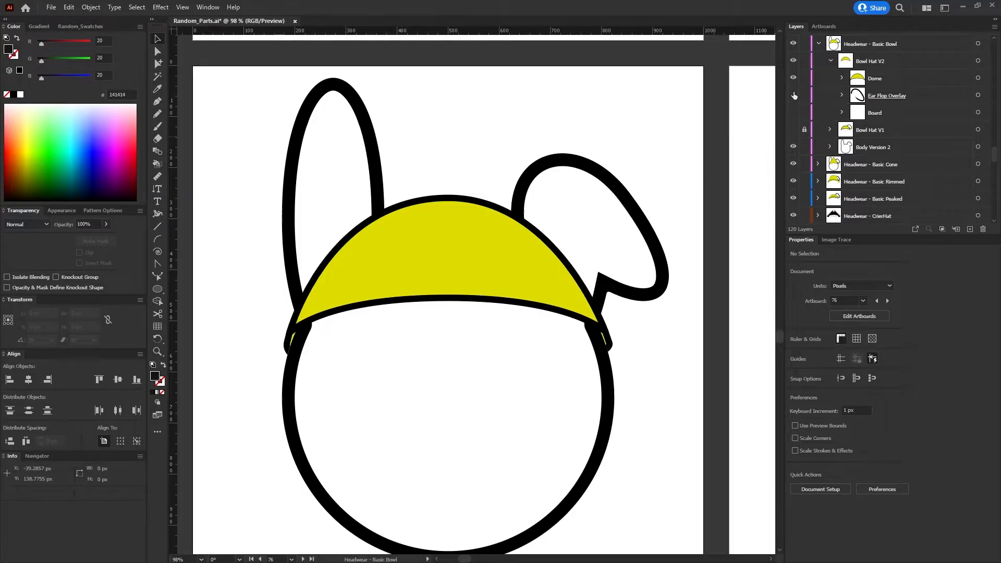
left_click(793, 95)
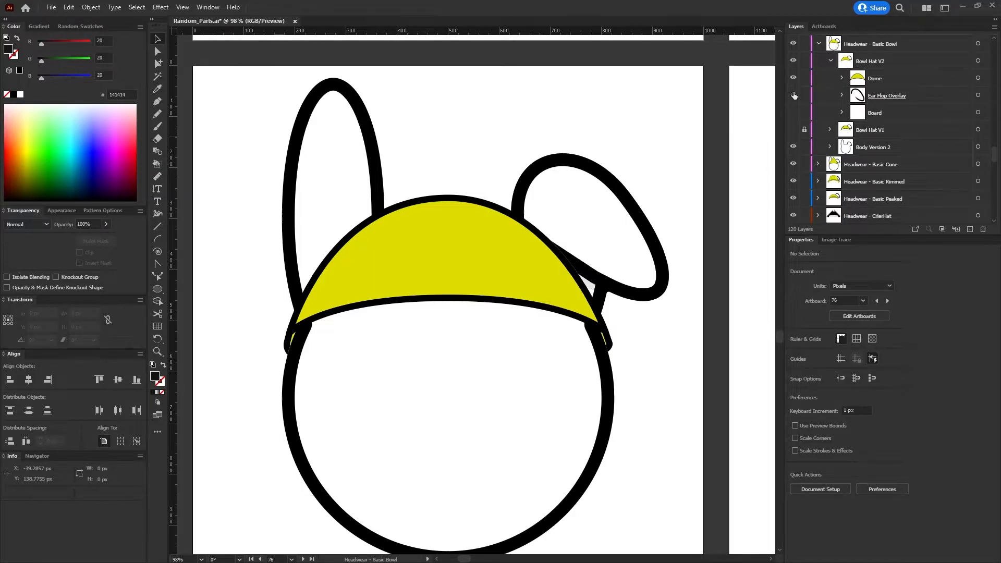
left_click(911, 96)
left_click(793, 95)
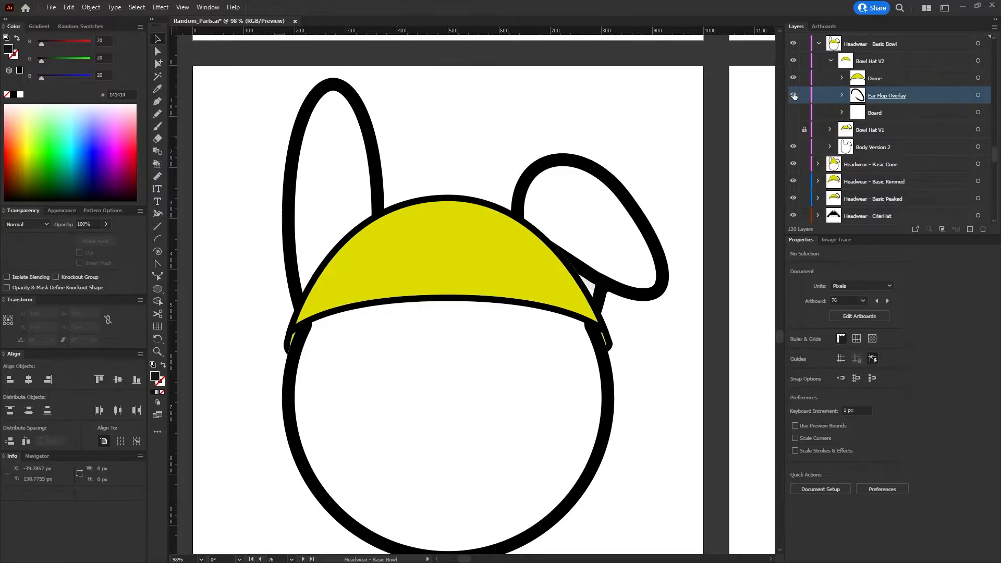
left_click(793, 95)
left_click(793, 95)
left_click(794, 96)
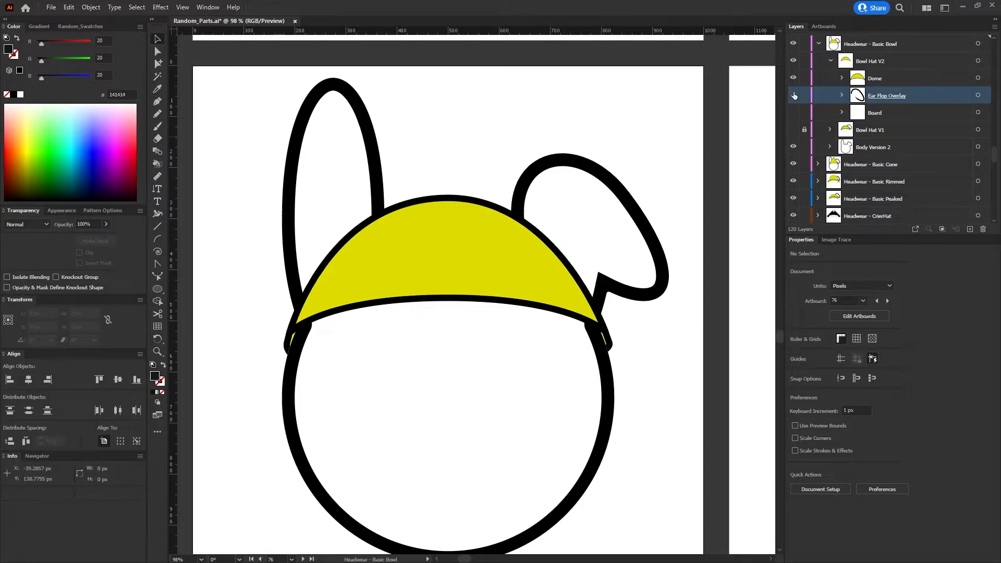
left_click(793, 95)
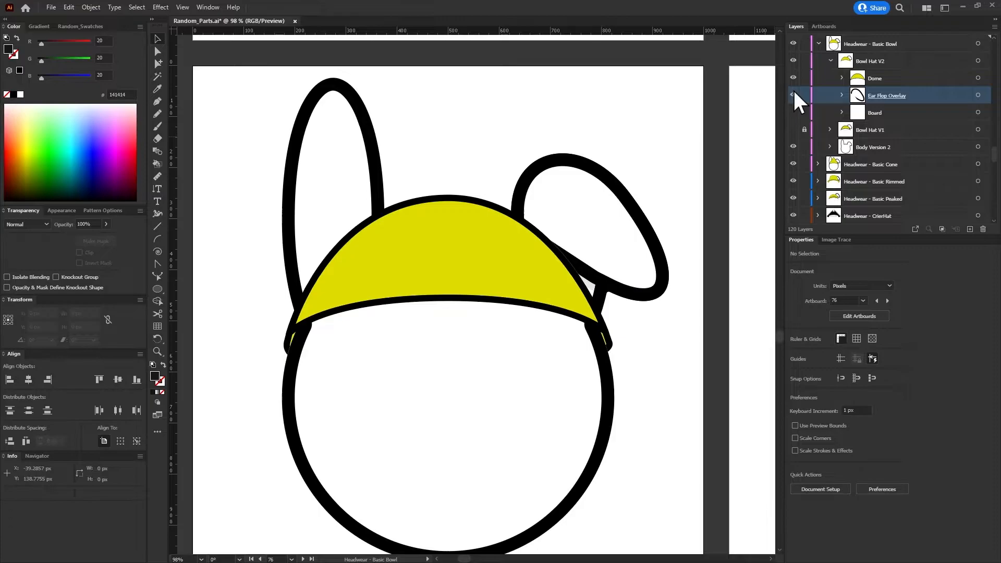
left_click(794, 94)
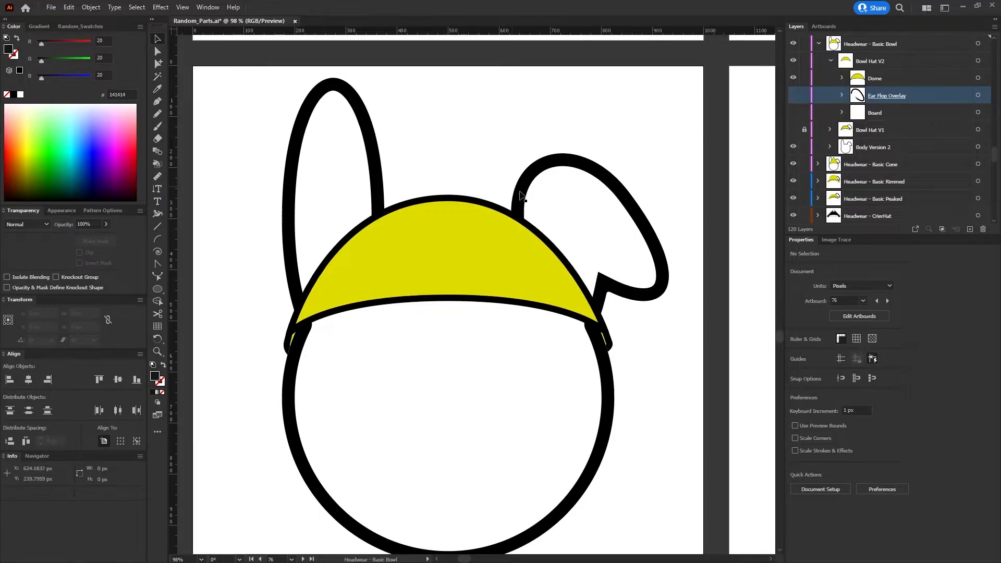
Look over the rows of headwear, prop and combined-item artboards from one end to the other
scroll(628, 221, "down", 6)
scroll(628, 224, "down", 1)
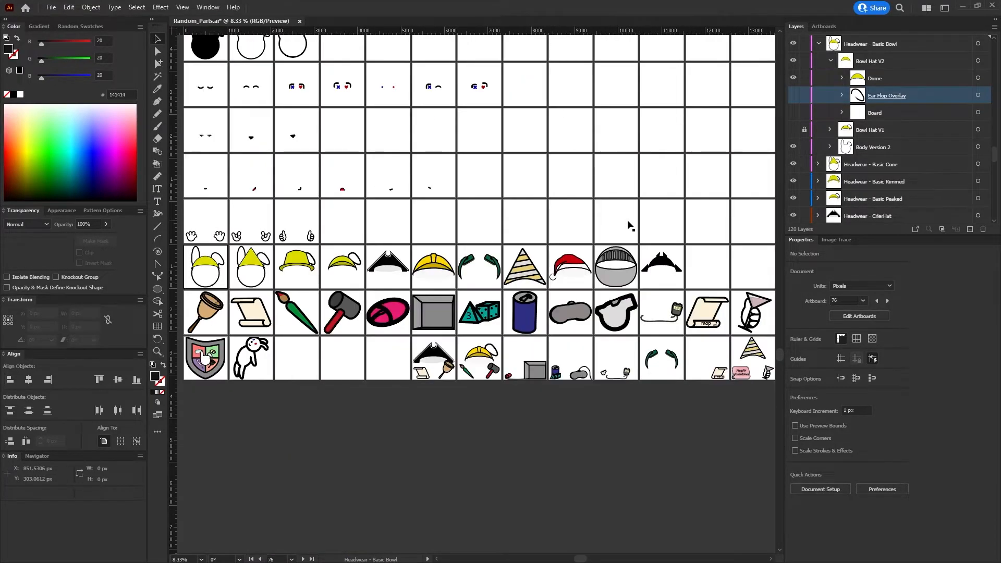
scroll(660, 266, "down", 1)
scroll(656, 410, "up", 3)
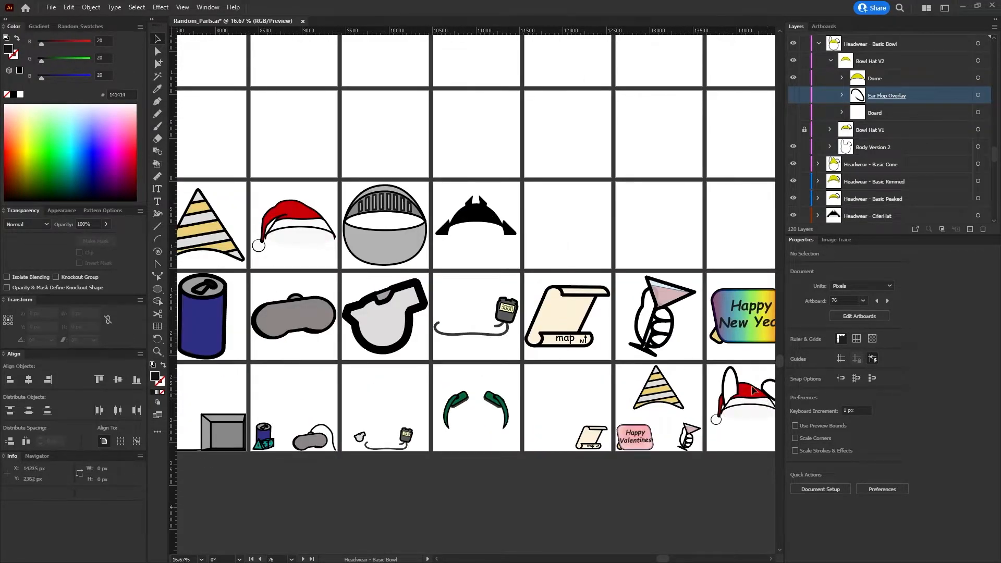
left_click_drag(661, 558, 668, 555)
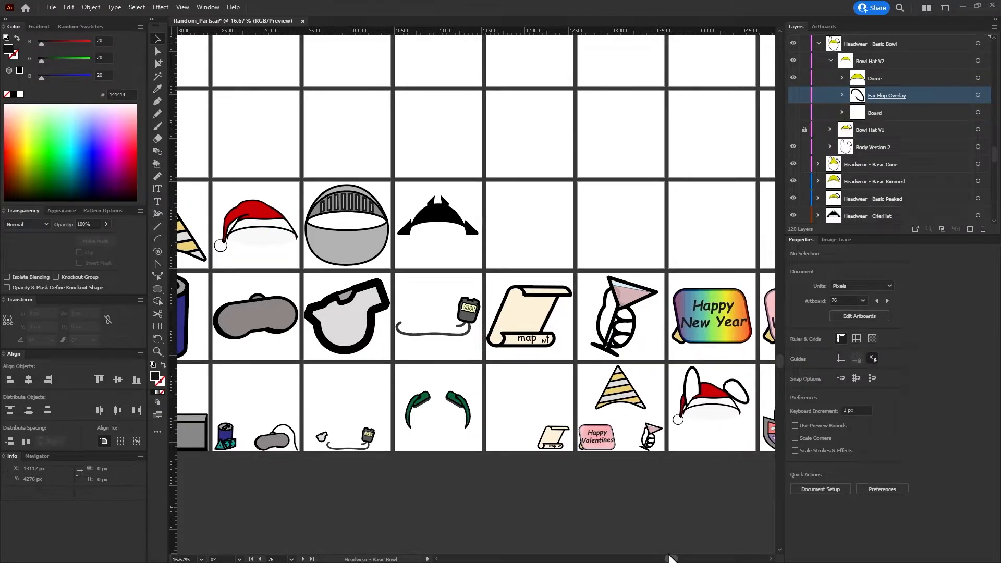
left_click_drag(668, 557, 494, 557)
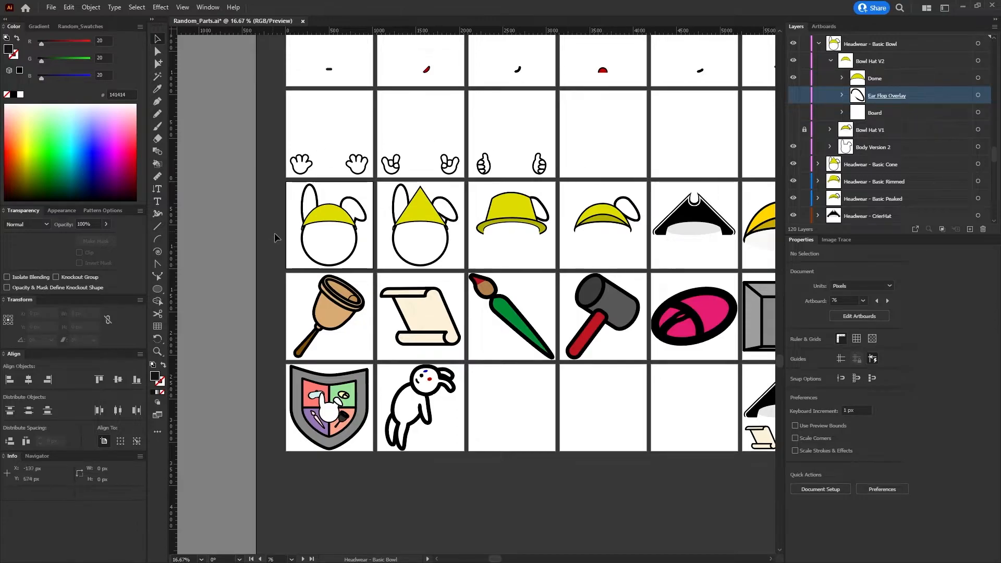
scroll(283, 242, "up", 2)
Unlock the V2 sublayer inside the Body - Neutral layer and select its artwork
scroll(851, 110, "up", 10)
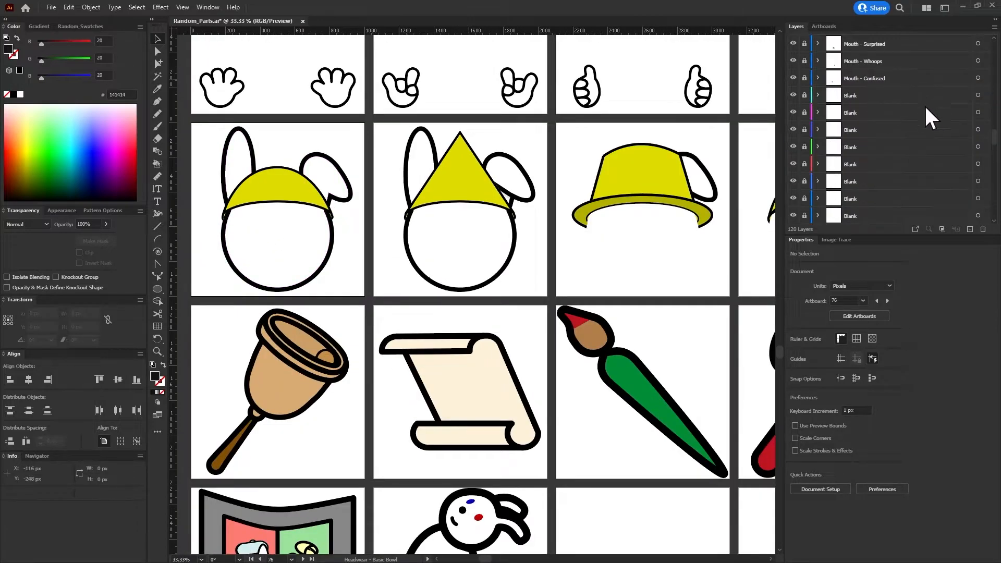
left_click_drag(992, 62, 993, 44)
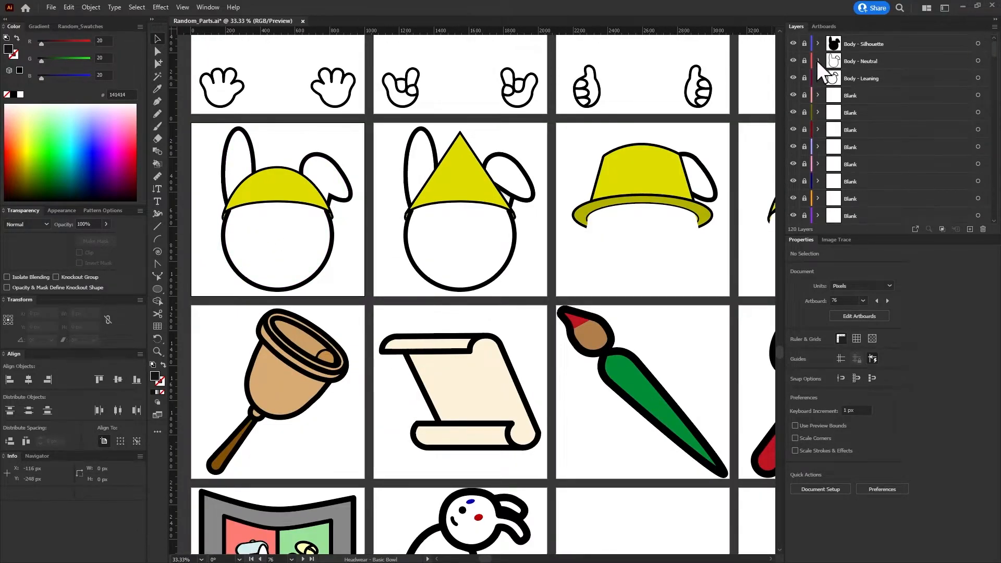
left_click(817, 60)
left_click(834, 83)
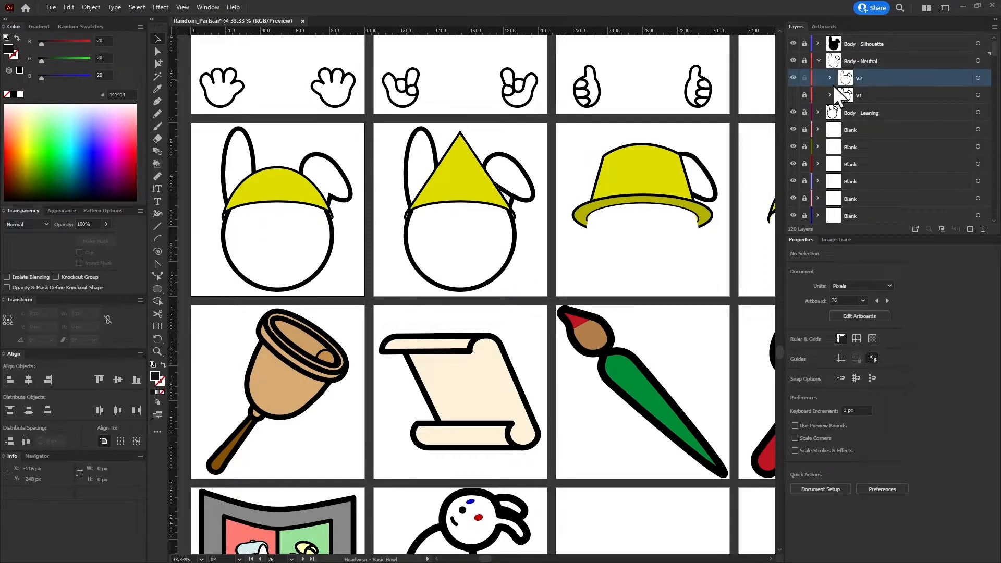
left_click(978, 79)
Copy the V2 body artwork on artboard 2, Body - Neutral, and lock the collapsed Body - Neutral layer
left_click(251, 559)
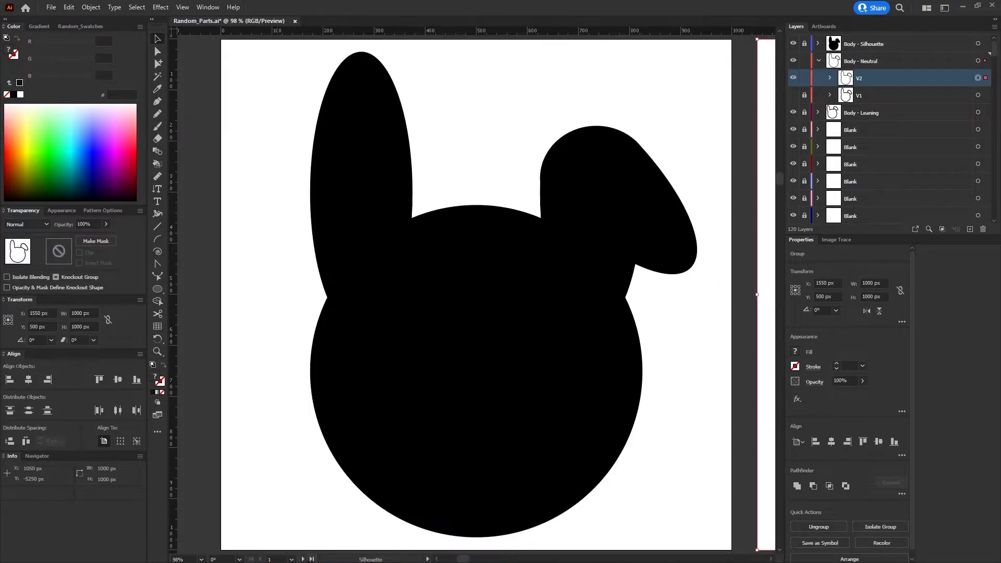
left_click(311, 558)
left_click(251, 558)
left_click(302, 558)
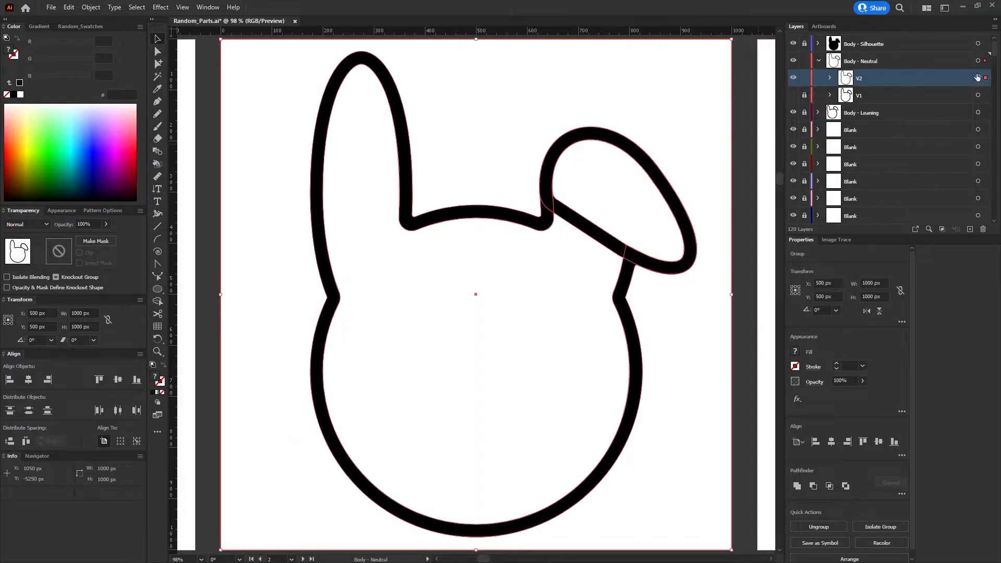
left_click(818, 61)
left_click(804, 61)
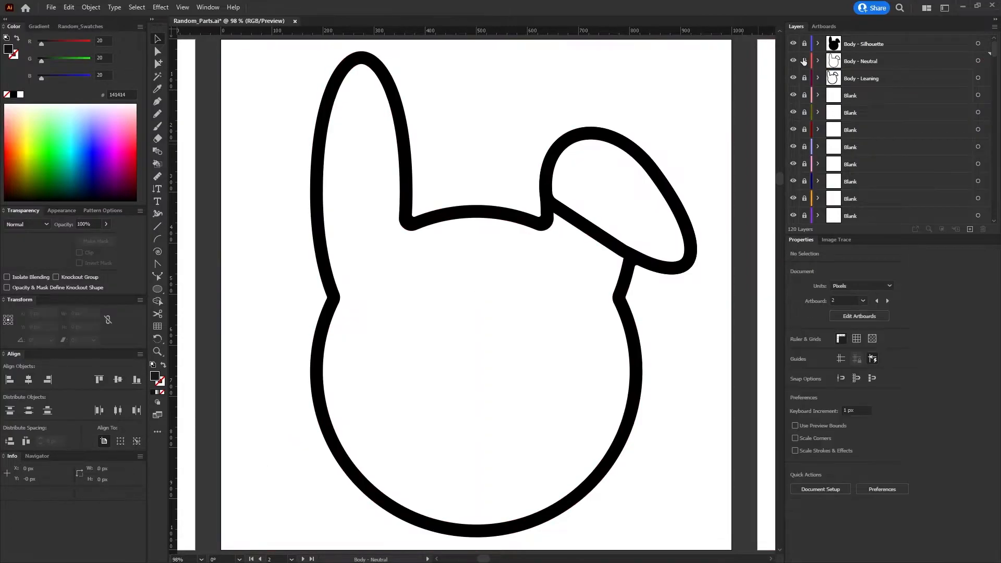
Go to artboard 76, Headwear - Basic Bowl
scroll(820, 61, "down", 5)
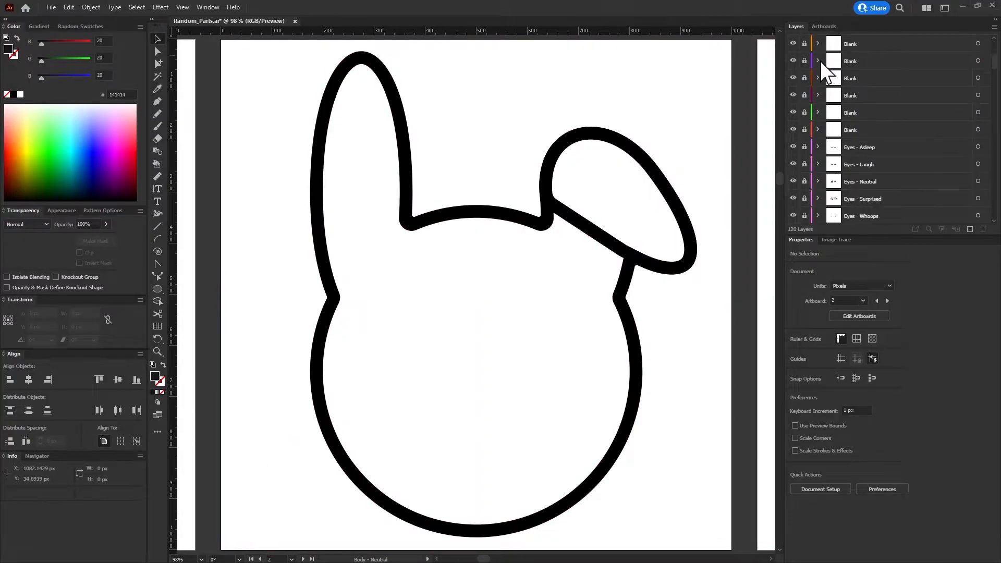
left_click(291, 559)
scroll(355, 496, "down", 14)
scroll(355, 496, "down", 10)
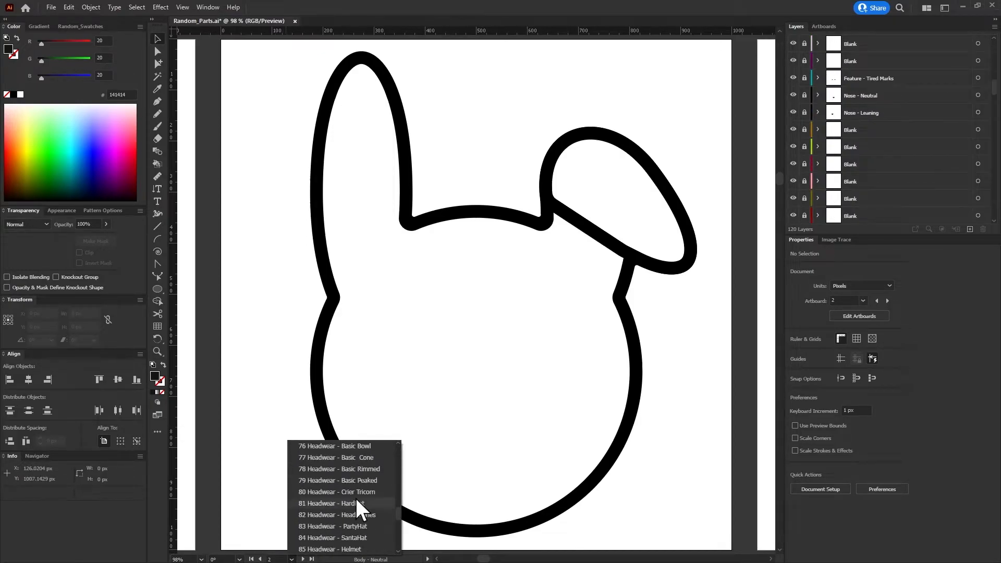
left_click(355, 453)
Paste the copied V2 body in place into the Headwear - Basic Bowl layer, below Bowl Hat V1, and delete Body Version 2
scroll(850, 137, "down", 6)
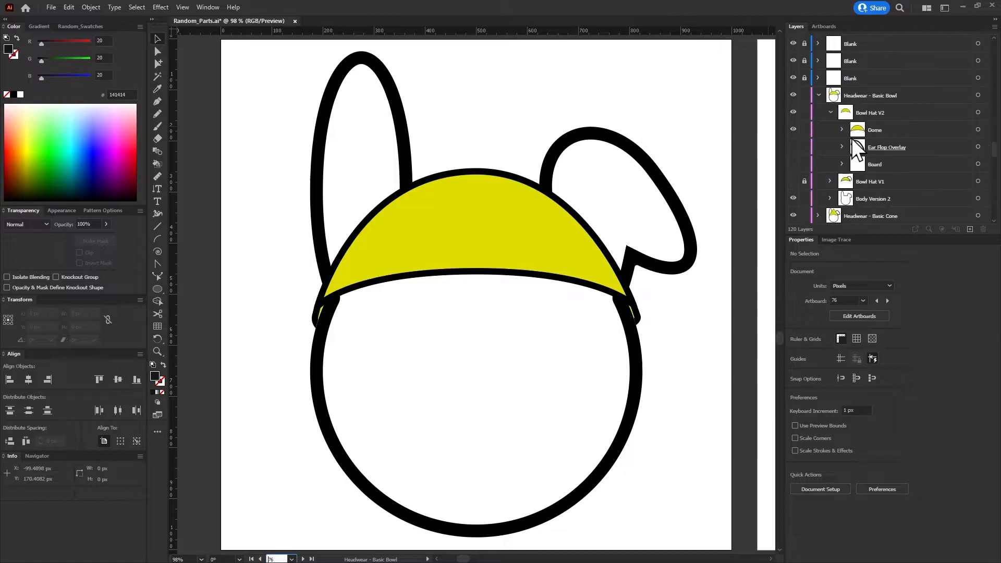
left_click(975, 95)
key("ctrl+v")
key("ctrl+z")
key("ctrl+shift+v")
left_click_drag(892, 119, 872, 155)
left_click(982, 229)
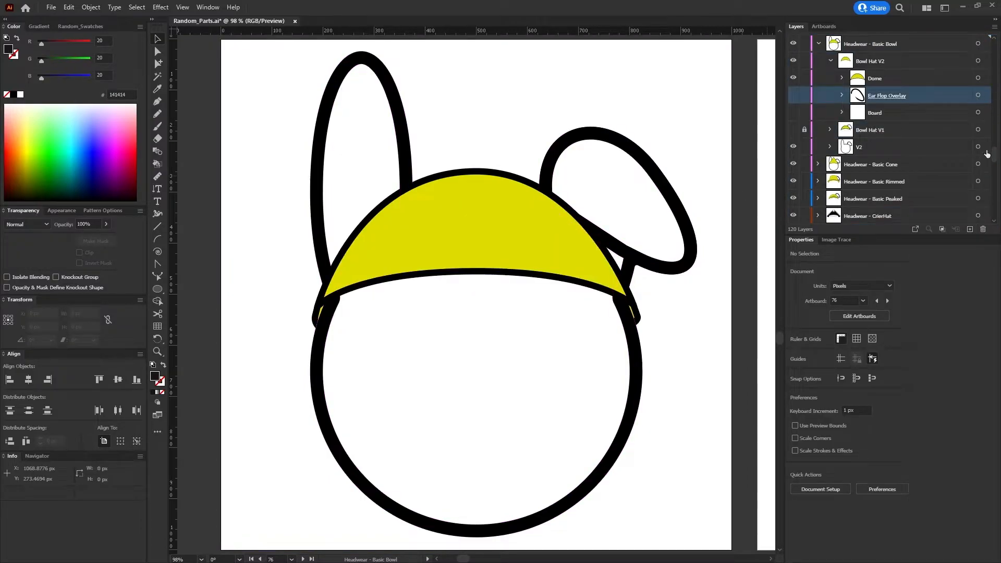
Delete the Ear Flop Overlay from Bowl Hat V2 and collapse that sublayer
left_click(982, 228)
scroll(886, 120, "up", 3)
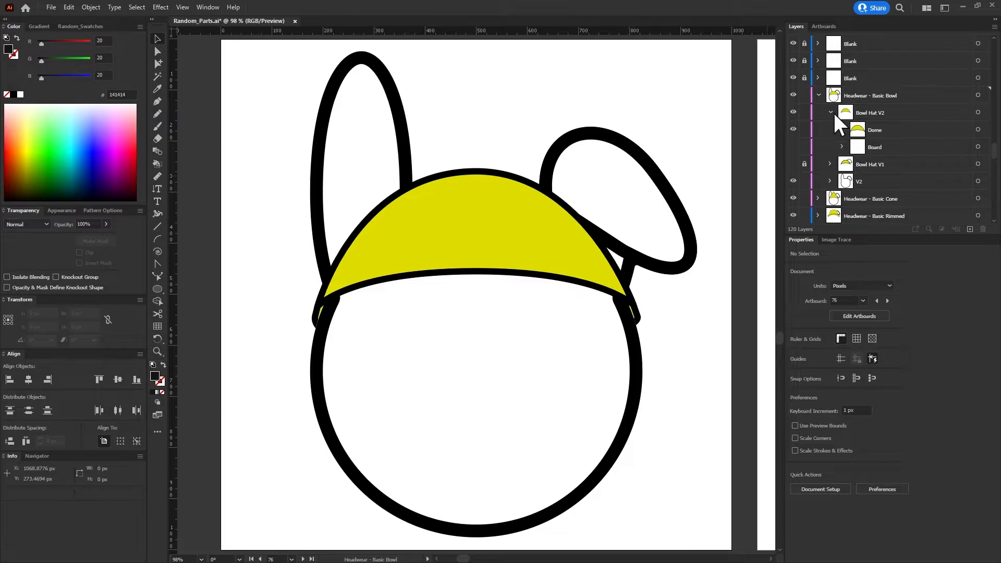
left_click(831, 112)
Copy the name text of the Headwear - Basic Bowl layer
double_click(860, 112)
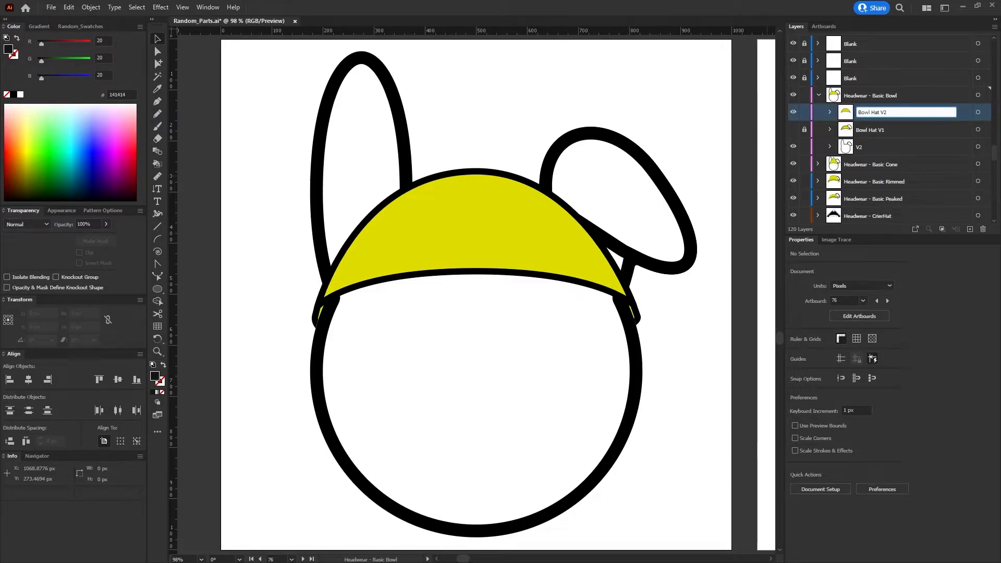
double_click(897, 92)
key("Escape")
Make Bowl Hat V1 visible and unlock it
left_click(978, 112)
left_click(945, 125, "shift")
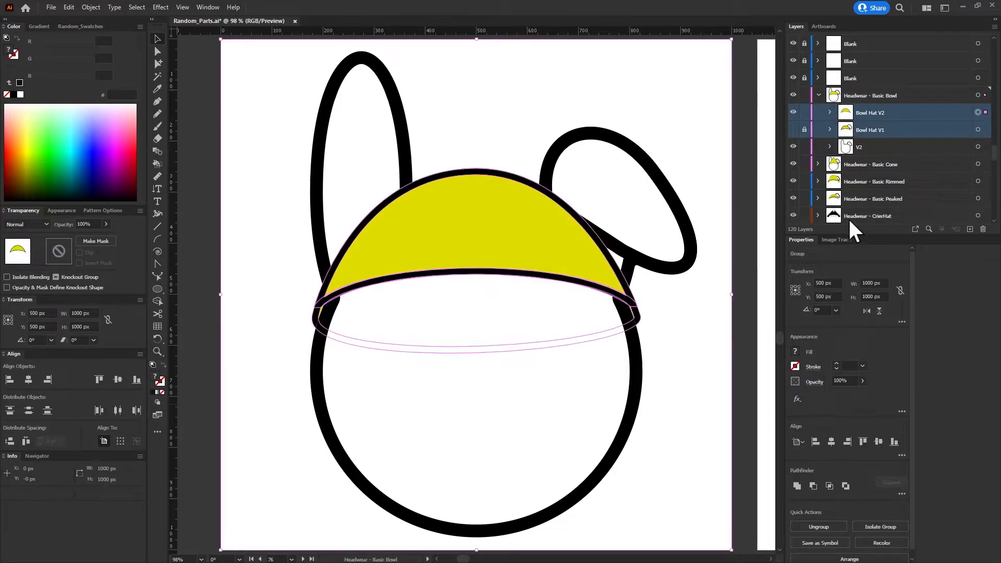
left_click(793, 129)
left_click(803, 129)
left_click(91, 7)
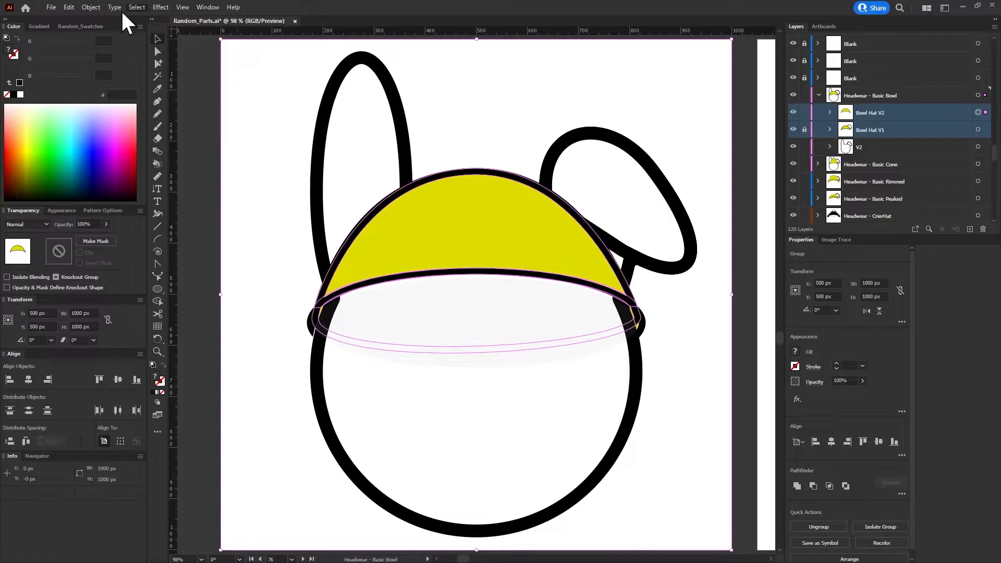
left_click(803, 129)
left_click(87, 7)
Select the artwork of Bowl Hat V2 and Bowl Hat V1 together and group it
left_click(977, 129)
left_click(978, 112)
left_click(961, 128, "ctrl")
left_click(978, 129, "shift")
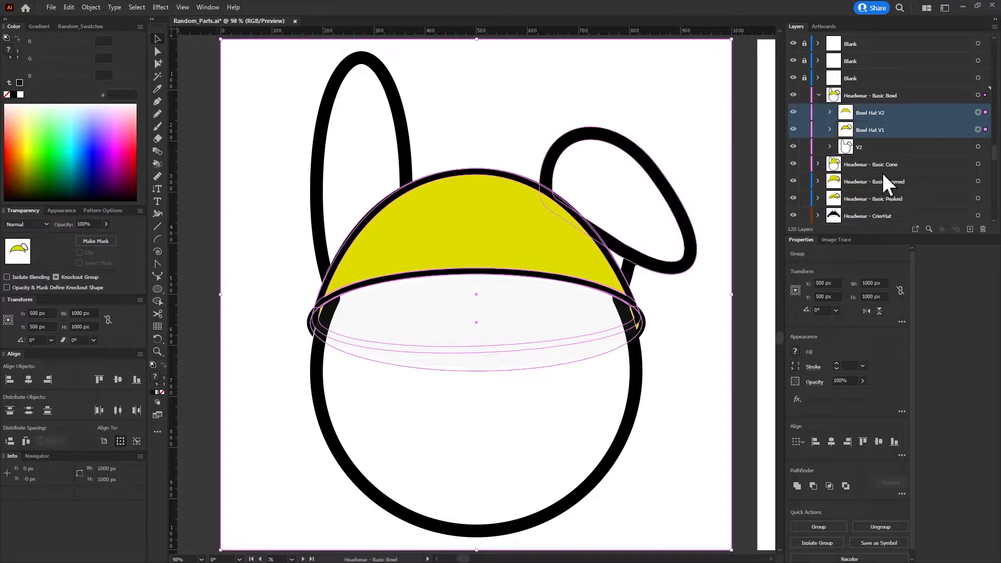
left_click(818, 527)
Name the new group Headwear - Basic Bowl, and hide and lock Bowl Hat V1 inside it
double_click(880, 113)
type("Headwear - Basic Bowl")
left_click(510, 304)
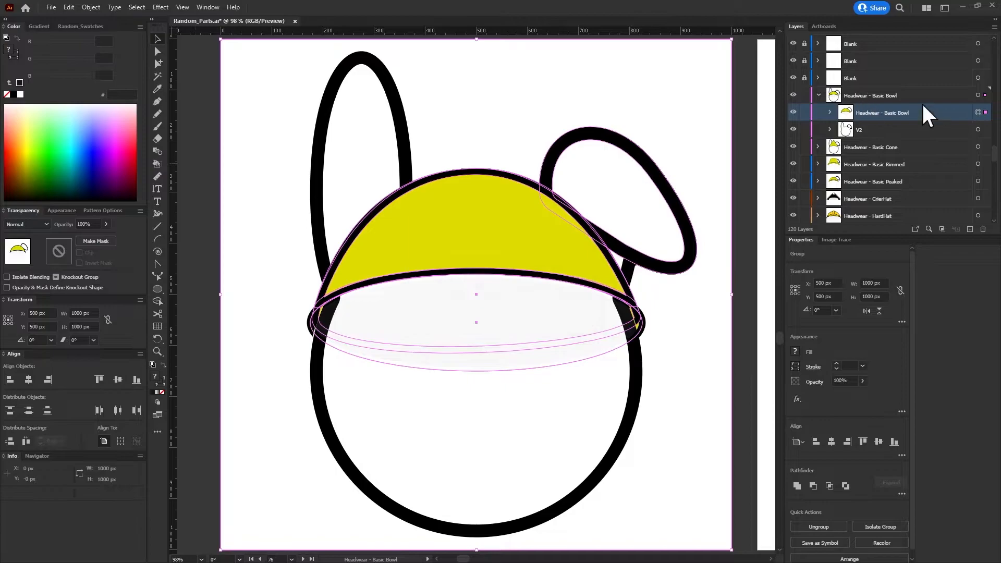
left_click(830, 112)
left_click(830, 112)
Hide the V2 body in the Headwear - Basic Bowl layer to view the hat alone, and show it again
left_click(977, 130)
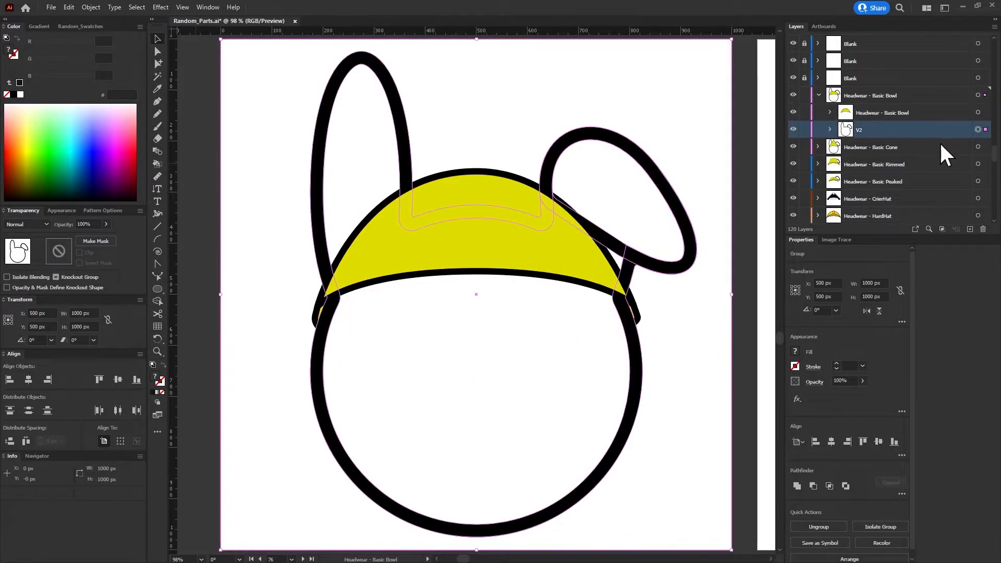
key("Delete")
left_click(818, 95)
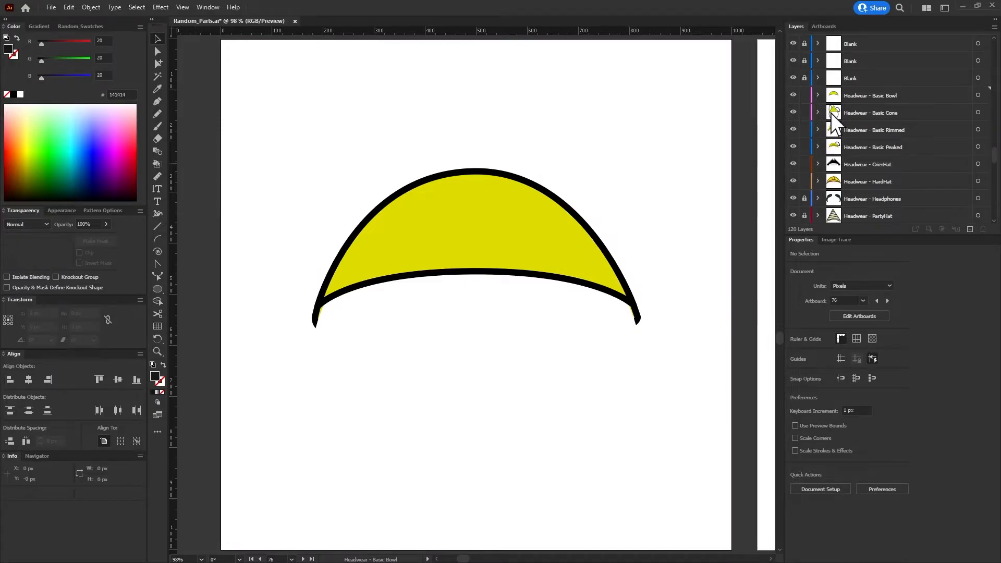
left_click(818, 96)
left_click(867, 130)
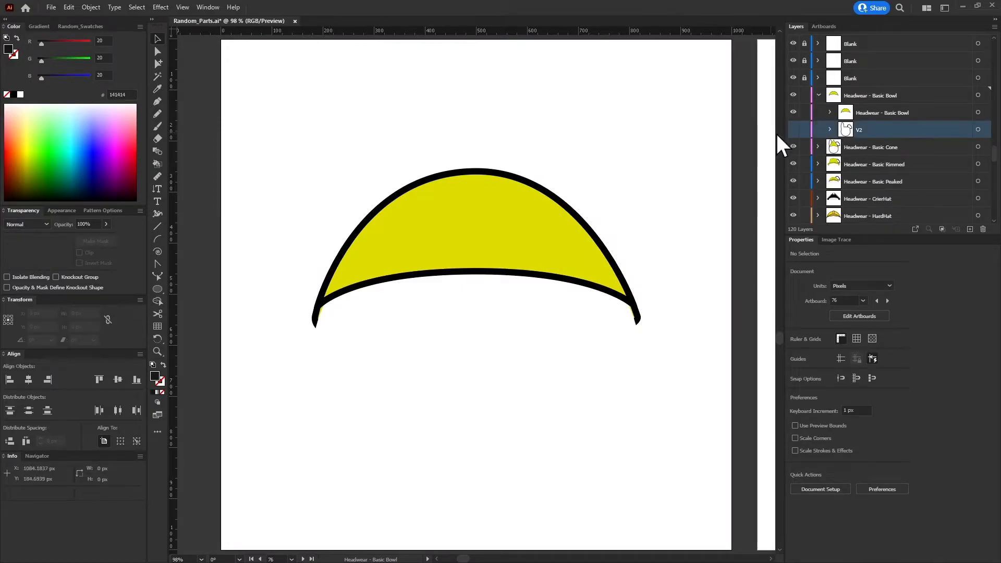
left_click(793, 129)
Set the opacity of the V2 body in the Headwear - Basic Bowl layer to 20%
left_click(977, 130)
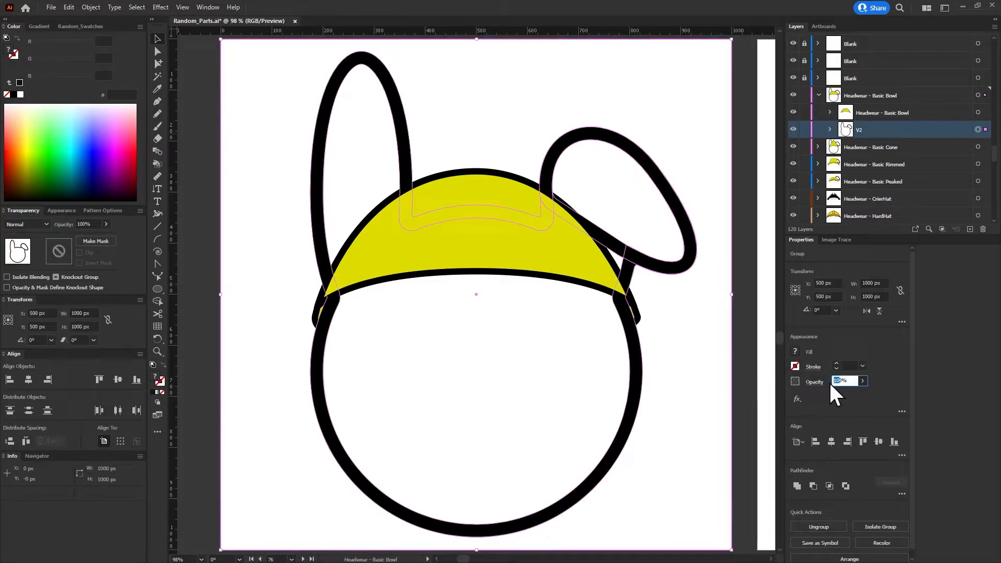
type("2")
key("Return")
left_click(905, 79)
left_click(183, 55)
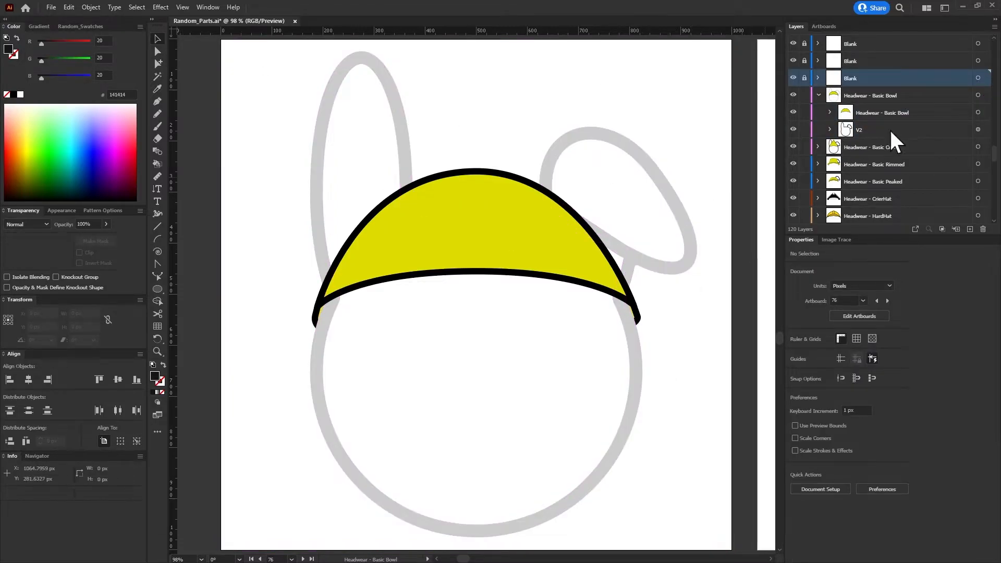
Set the V2 body's opacity to 10% in the Headwear - Basic Bowl layer
left_click(978, 129)
left_click(818, 381)
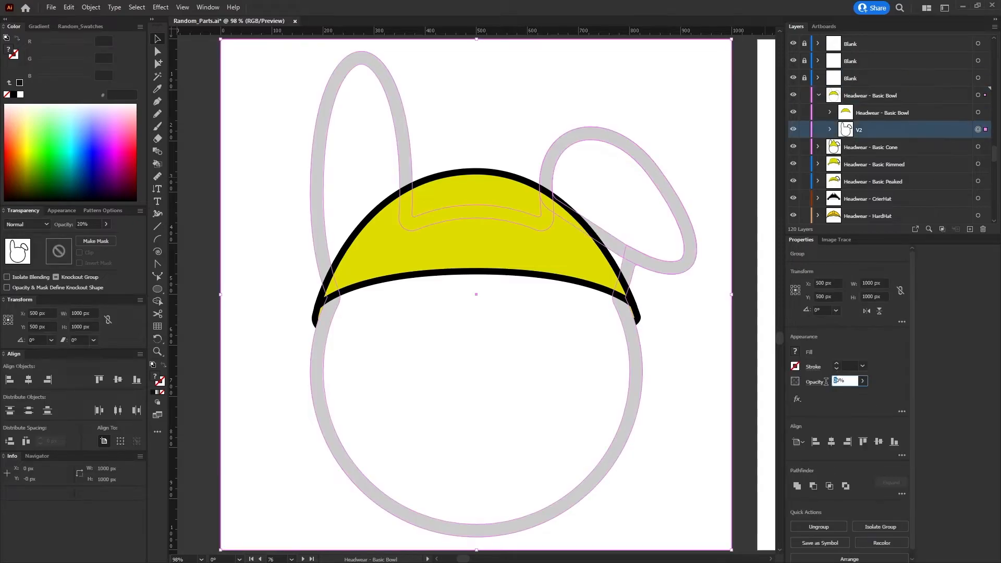
type("10")
key("Return")
left_click(733, 131)
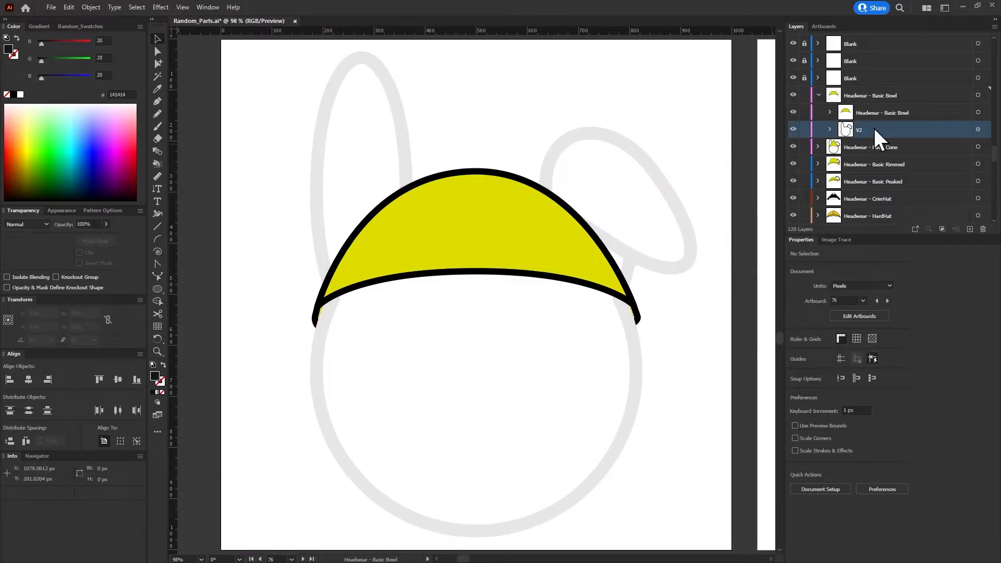
Rename the V2 body sublayer as V2 - Faded
left_click(984, 129)
double_click(868, 130)
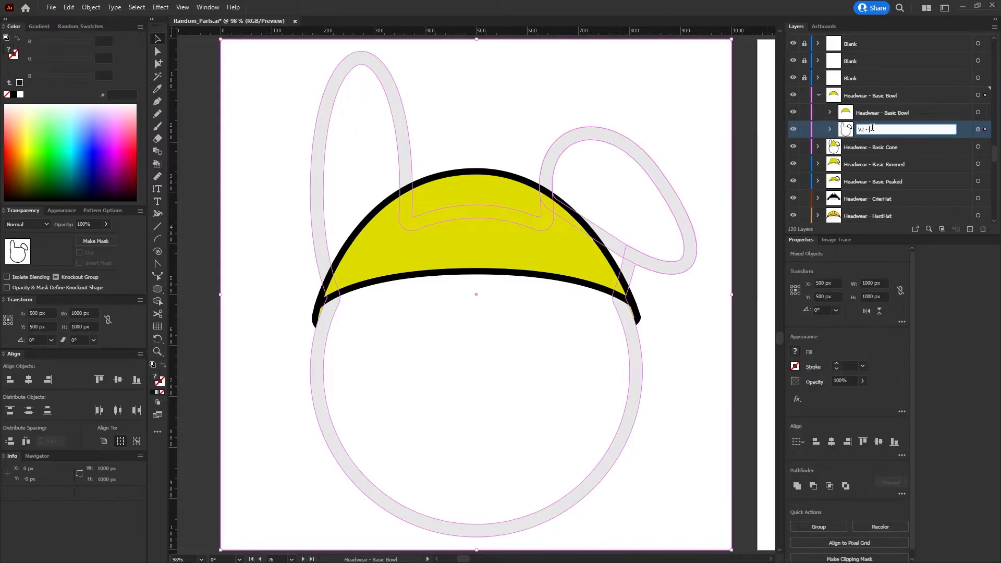
key("Return")
Copy the V2 - Faded body and paste it into the Headwear - Basic Cone layer on artboard 77
left_click(977, 129)
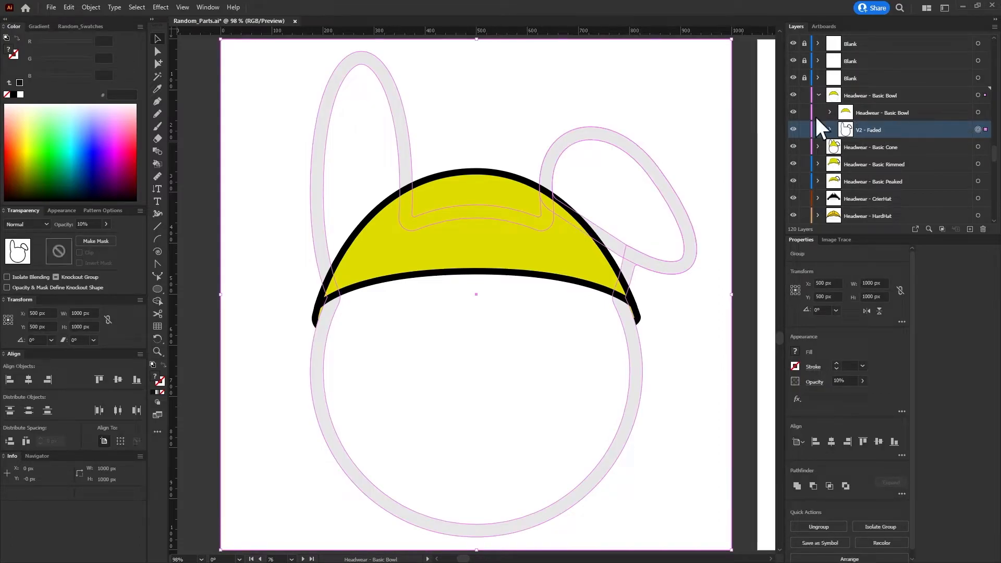
left_click(859, 114)
left_click(667, 338)
left_click(303, 559)
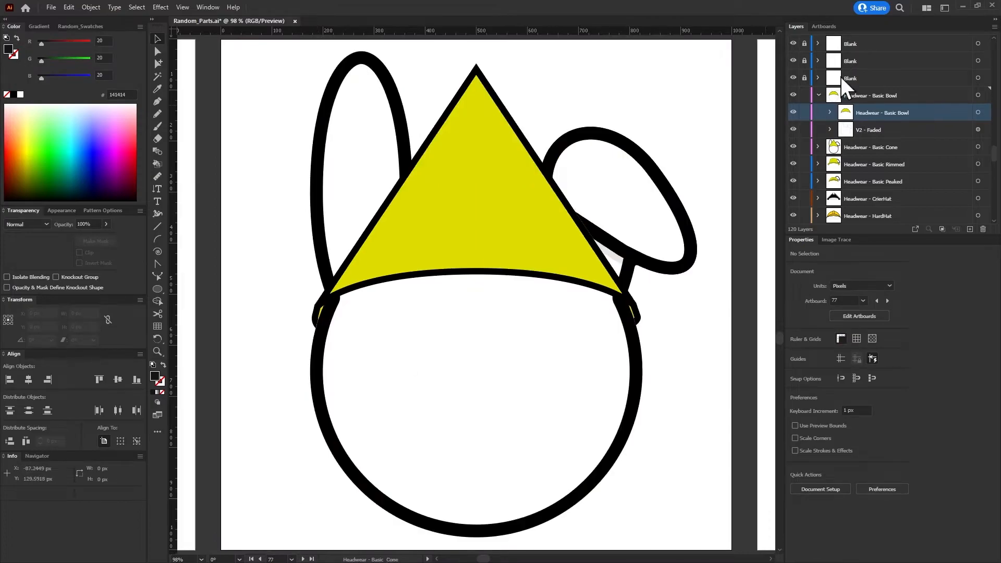
left_click(818, 147)
left_click(977, 147)
key("ctrl+f")
Show and unlock Cone Hat V1 and group it with the V2 cone hat
left_click(793, 198)
left_click(804, 198)
left_click(978, 181)
left_click(795, 528)
Name the new cone hat group Headwear - Basic Cone by reusing its parent layer's name
double_click(874, 150)
key("ctrl+c")
left_click(499, 330)
double_click(865, 181)
key("ctrl+v")
Rename Bowl Hat V2 and Bowl Hat V1 inside the Headwear - Basic Bowl group as V2 and V1
left_click(830, 113)
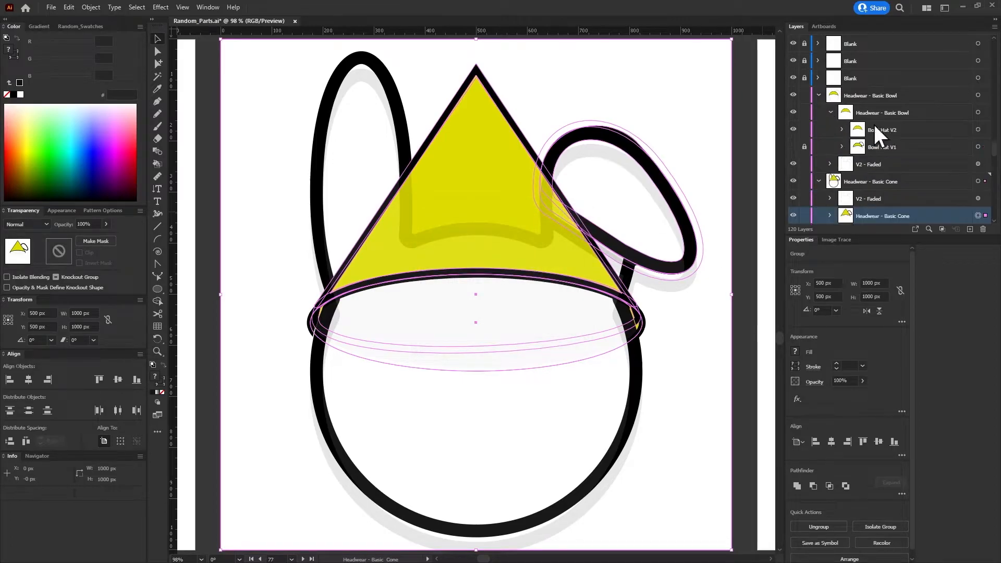
double_click(859, 130)
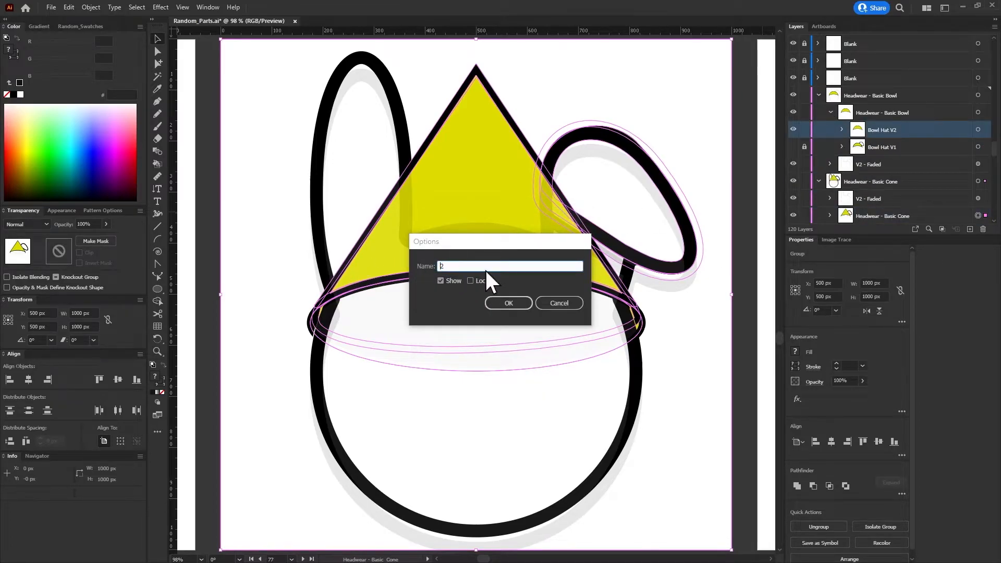
left_click(502, 304)
double_click(882, 147)
left_click(865, 197)
Rename the two cone hat versions inside the Headwear - Basic Cone group as V2 and V1
scroll(870, 193, "down", 3)
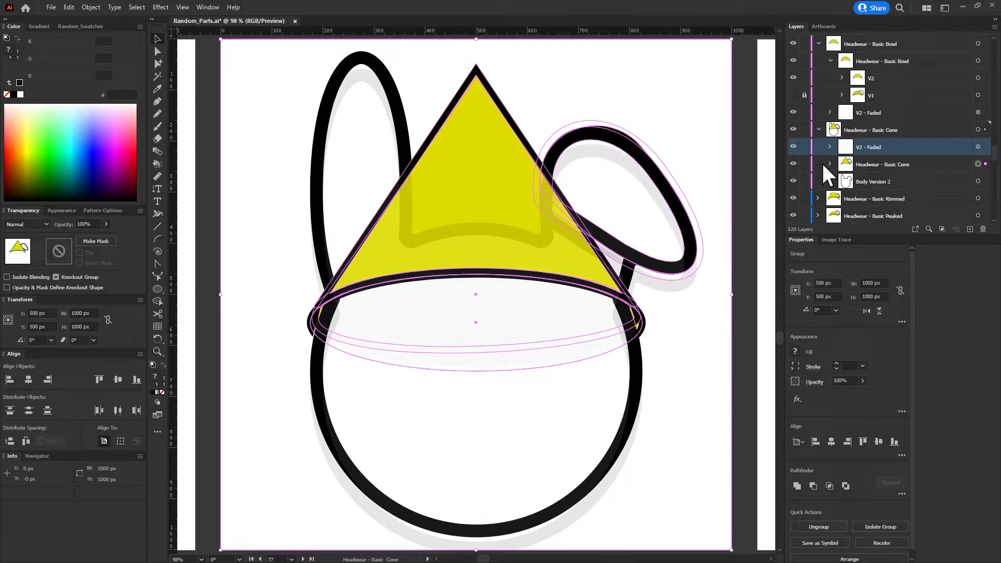
left_click(829, 164)
double_click(878, 181)
type("V2")
key("Return")
double_click(889, 198)
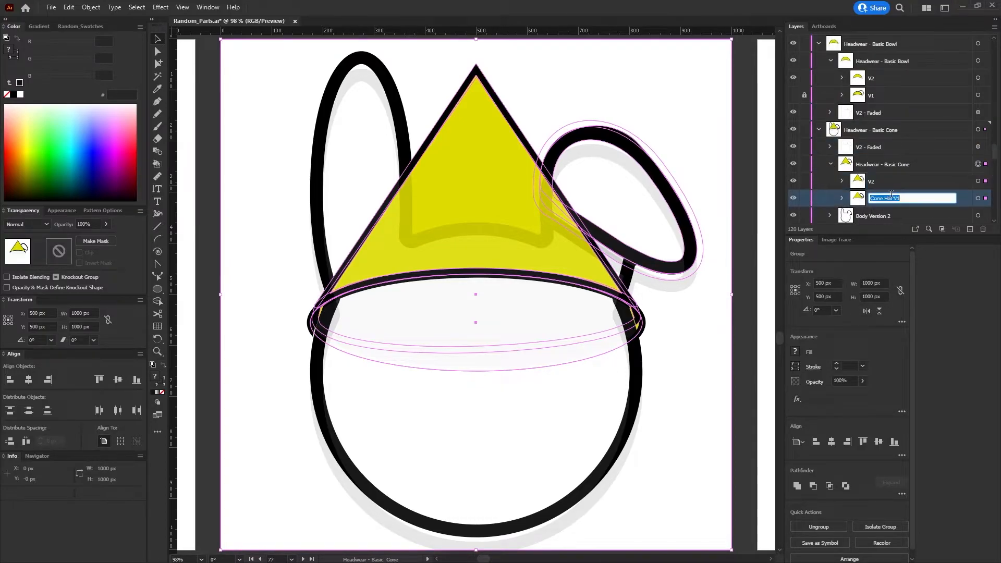
type("V1")
key("Return")
Move V2 - Faded below the Headwear - Basic Cone group and delete Body Version 2 from the layer
left_click(868, 148)
left_click_drag(867, 148, 867, 172)
left_click(978, 147)
left_click(984, 221)
left_click(983, 229)
left_click(830, 95)
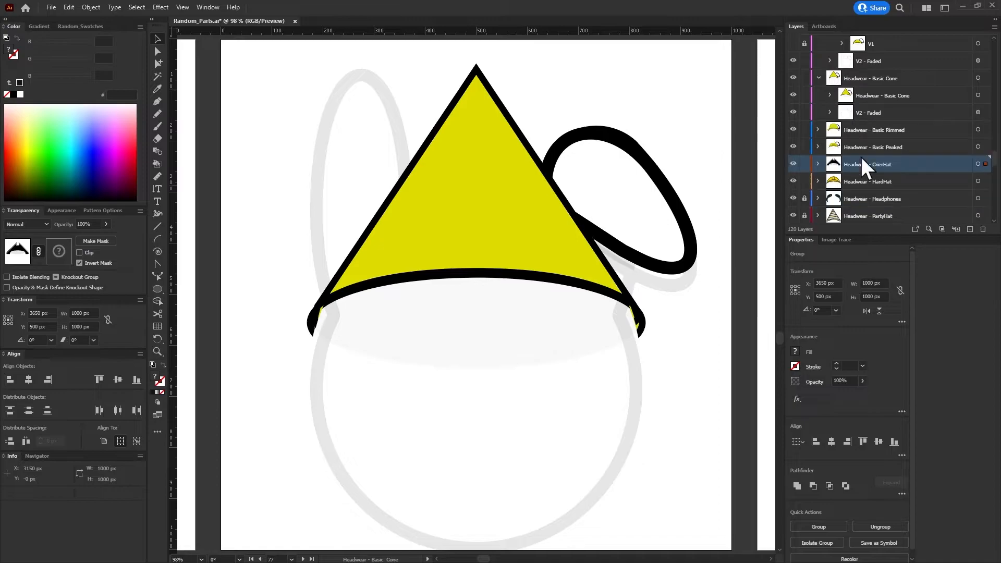
Delete the floppy ear from both the V2 and V1 versions inside the Headwear - Basic Cone group
scroll(870, 157, "up", 1)
left_click(830, 60)
scroll(825, 82, "up", 1)
left_click(819, 95)
left_click(984, 146)
left_click(830, 130)
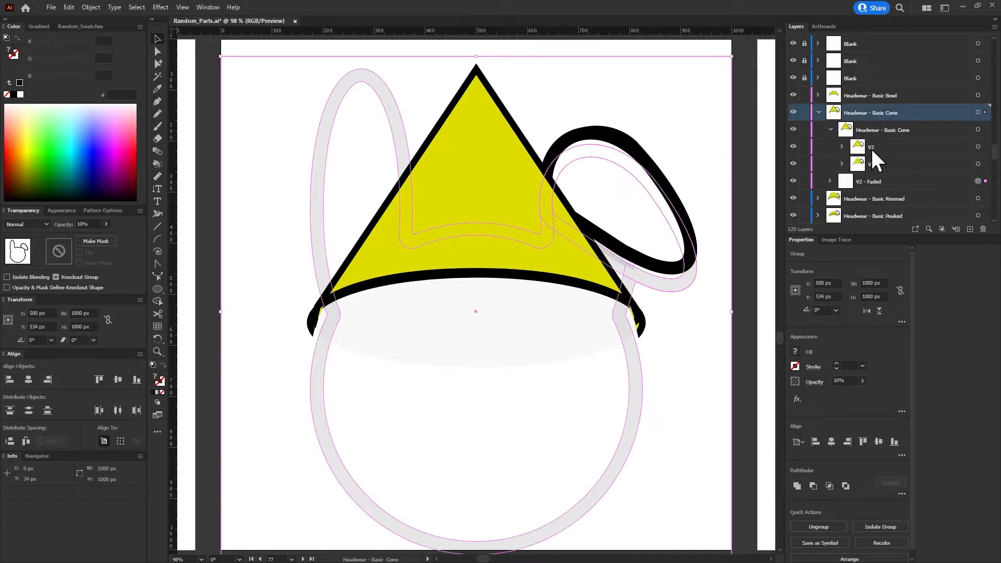
left_click(846, 164)
left_click(842, 164)
left_click(842, 147)
scroll(904, 180, "down", 1)
left_click(984, 130)
left_click(944, 131)
key("Delete")
left_click(984, 181)
left_click(948, 182)
key("Delete")
Lock and hide V1 of the cone hat and collapse the Headwear - Basic Cone group
left_click(842, 148)
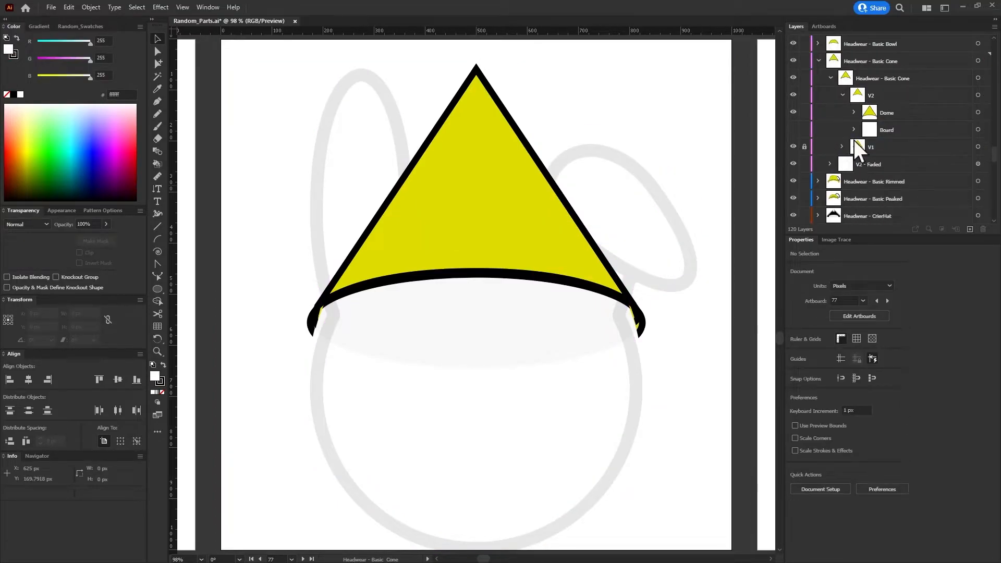
left_click(793, 147)
left_click(842, 95)
left_click(830, 77)
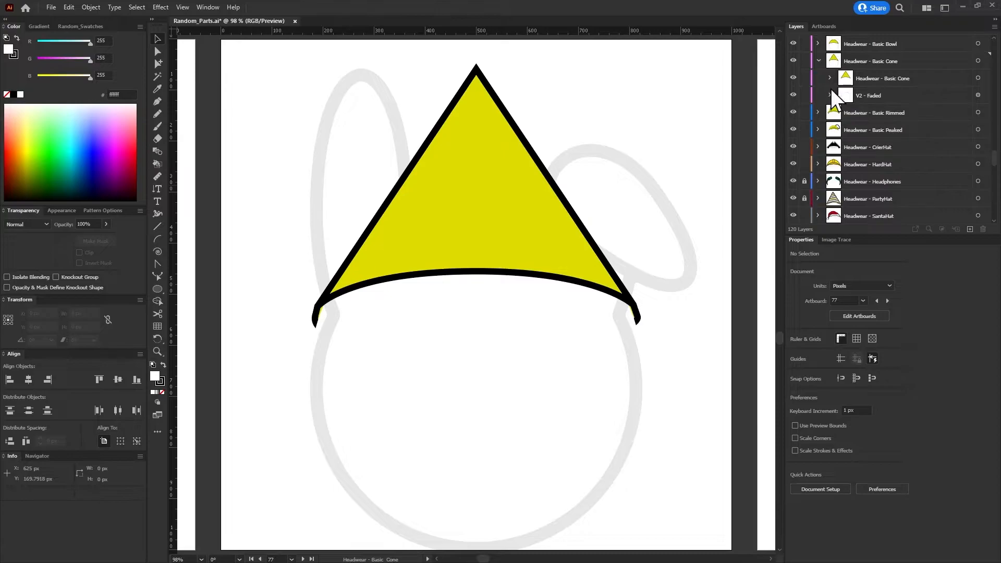
Delete the floppy ear from the Dome of V1 in Headwear - Basic Bowl, keeping V1 locked
scroll(836, 139, "up", 1)
left_click(818, 112)
left_click(817, 95)
left_click(829, 112)
left_click(842, 146)
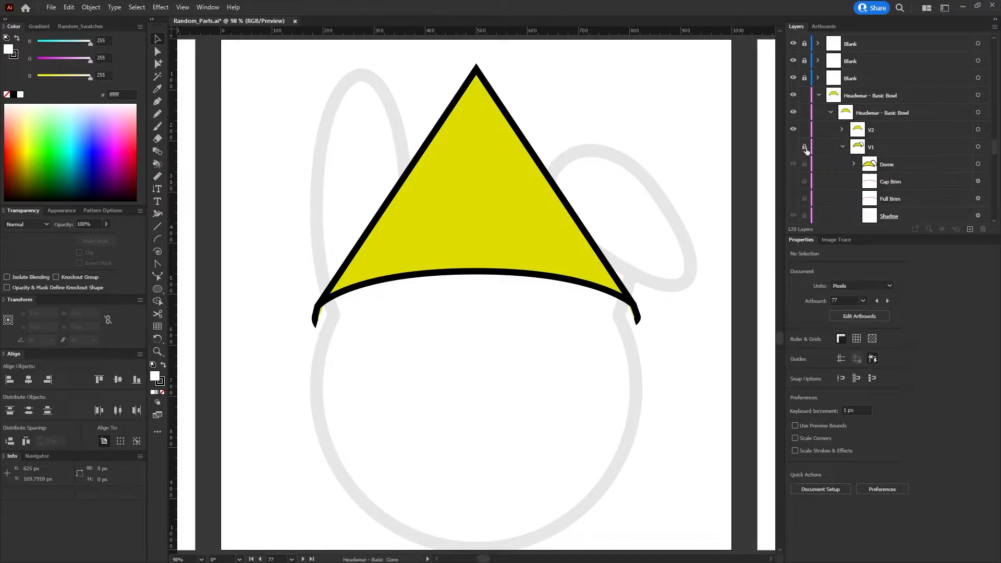
left_click(853, 163)
left_click(978, 181)
left_click(983, 229)
left_click(854, 164)
left_click(842, 146)
left_click(804, 146)
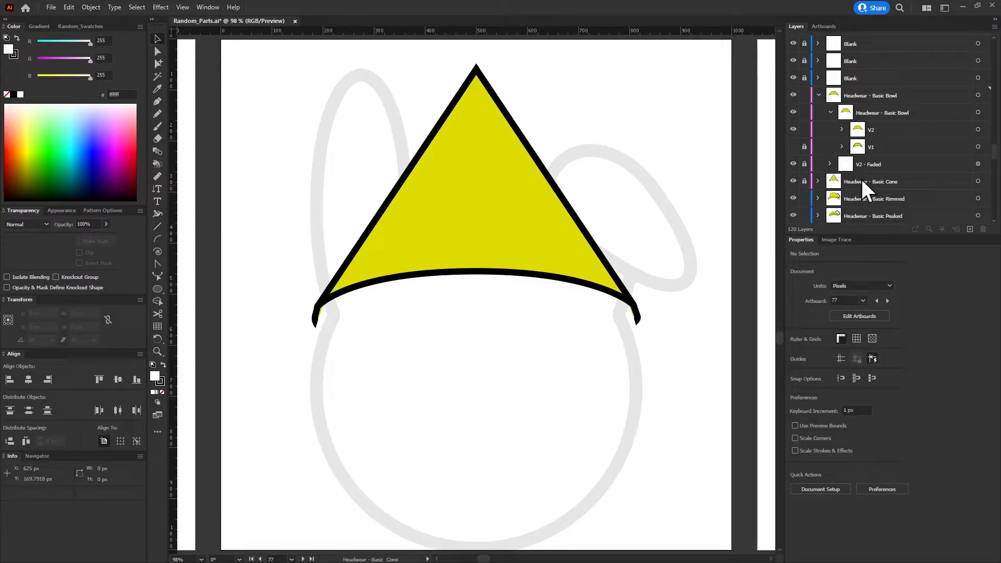
Collapse and lock the Headwear - Basic Bowl layer and open the Rimmed Hat group on artboard 78
left_click(830, 112)
left_click(818, 95)
left_click(817, 130)
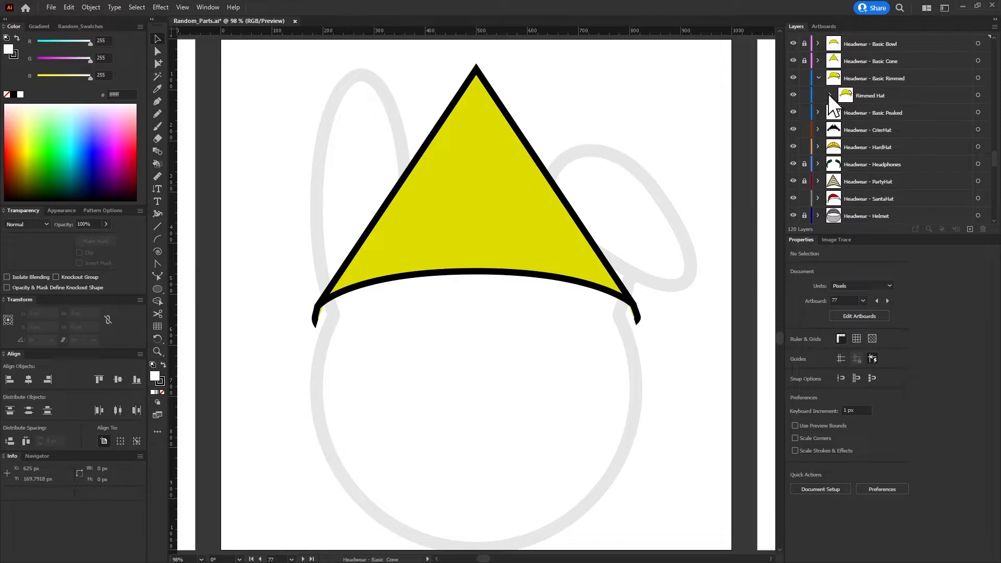
left_click(830, 95)
left_click(303, 559)
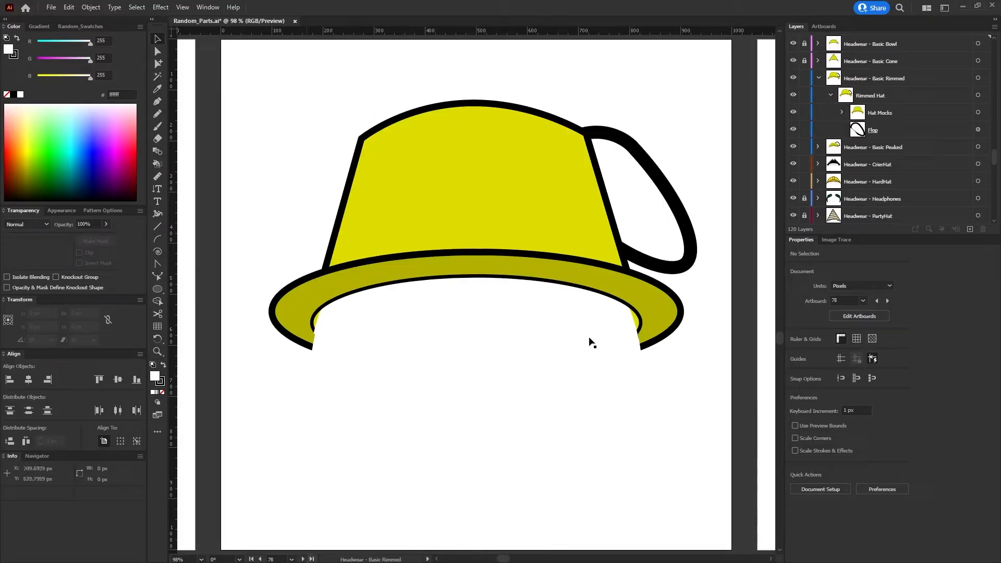
left_click(978, 95)
left_click(965, 95)
left_click(952, 78)
key("ctrl+v")
left_click(830, 112)
left_click(830, 112)
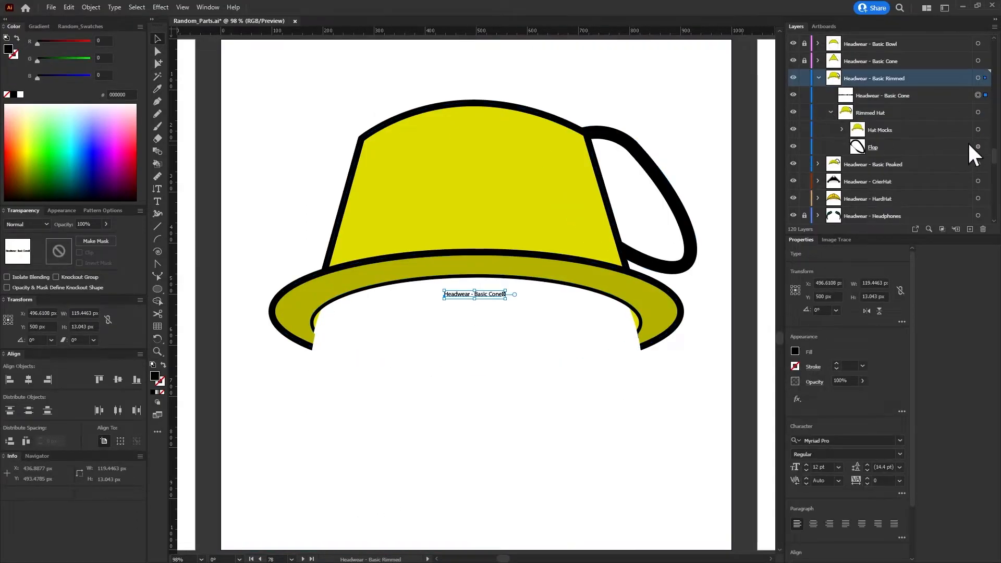
Delete the Flop path from the Rimmed Hat group and the stray pasted text from the Basic Rimmed layer
left_click(978, 146)
left_click(983, 228)
left_click(830, 113)
left_click(977, 96)
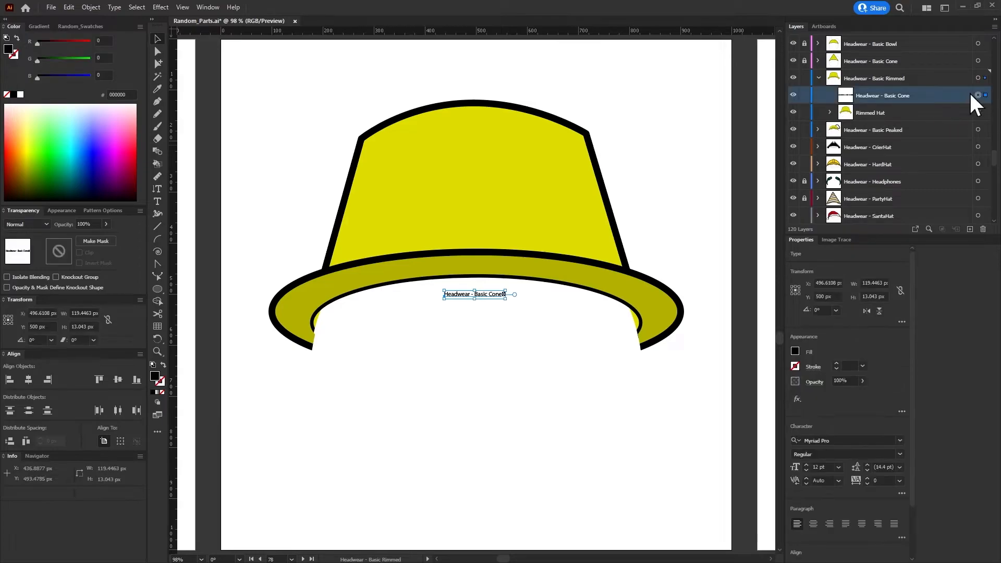
left_click(983, 229)
Rename the Rimmed Hat group as Headwear - Basic Rimmed and its Hat Mocks group as V1
double_click(877, 97)
key("ctrl+v")
left_click(924, 80)
left_click(830, 95)
left_click(842, 113)
left_click(842, 112)
double_click(884, 107)
type("V1")
left_click(526, 298)
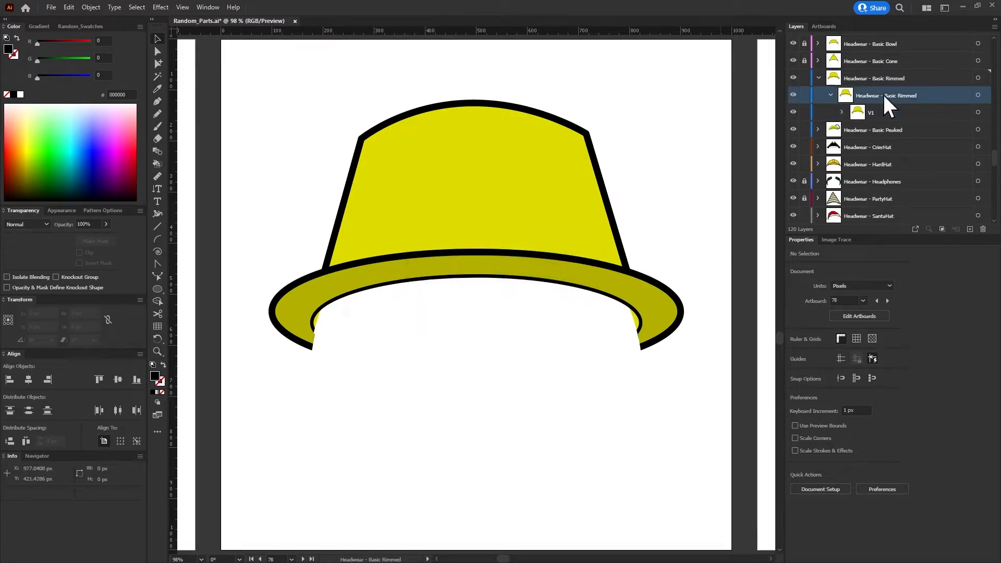
Center the V2 - Faded body vertically on the Basic Cone artboard and lock the Headwear - Basic Cone layer
left_click(830, 95)
left_click(818, 61)
left_click(944, 95)
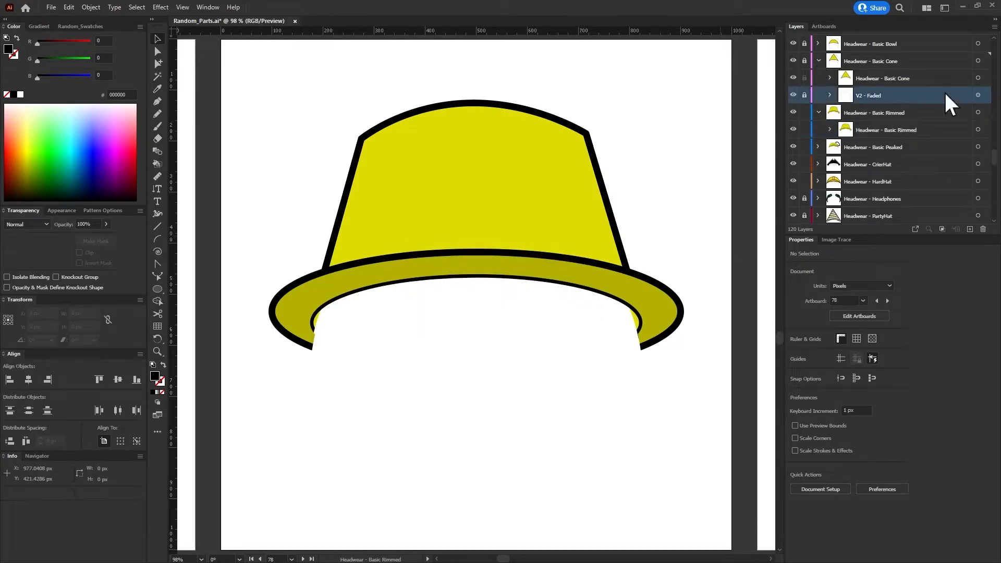
left_click(978, 95)
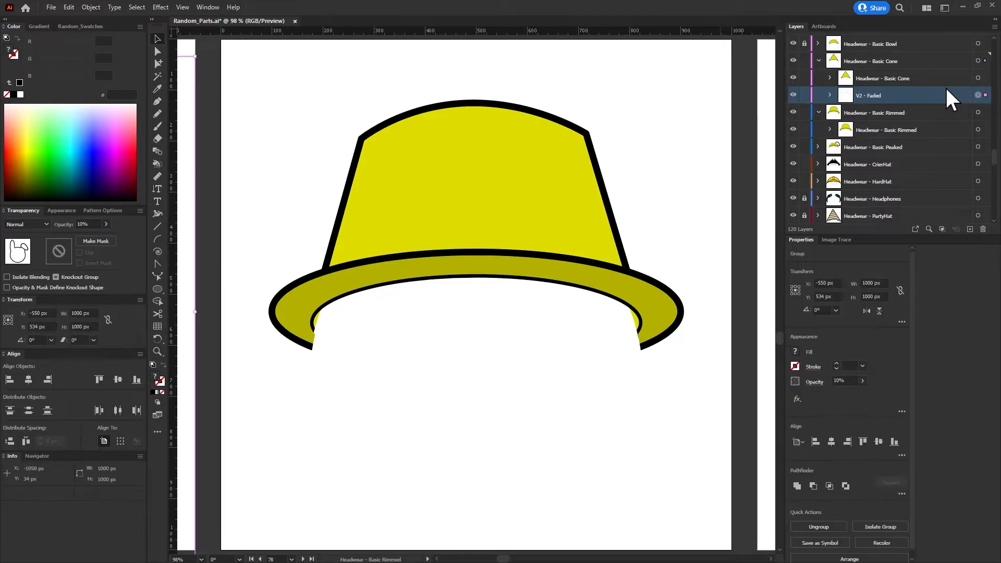
left_click(977, 113)
left_click(978, 96)
left_click(260, 558)
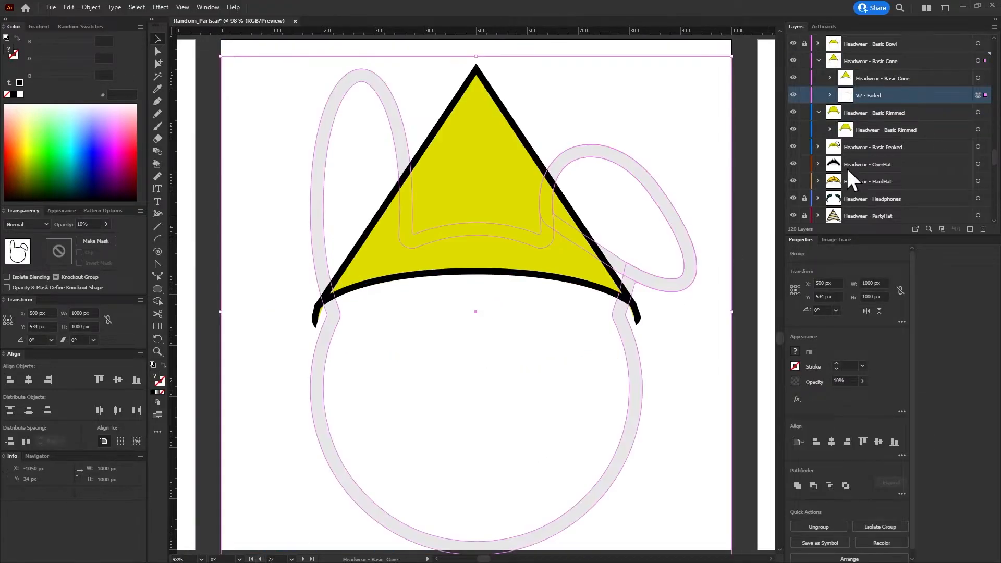
left_click(879, 441)
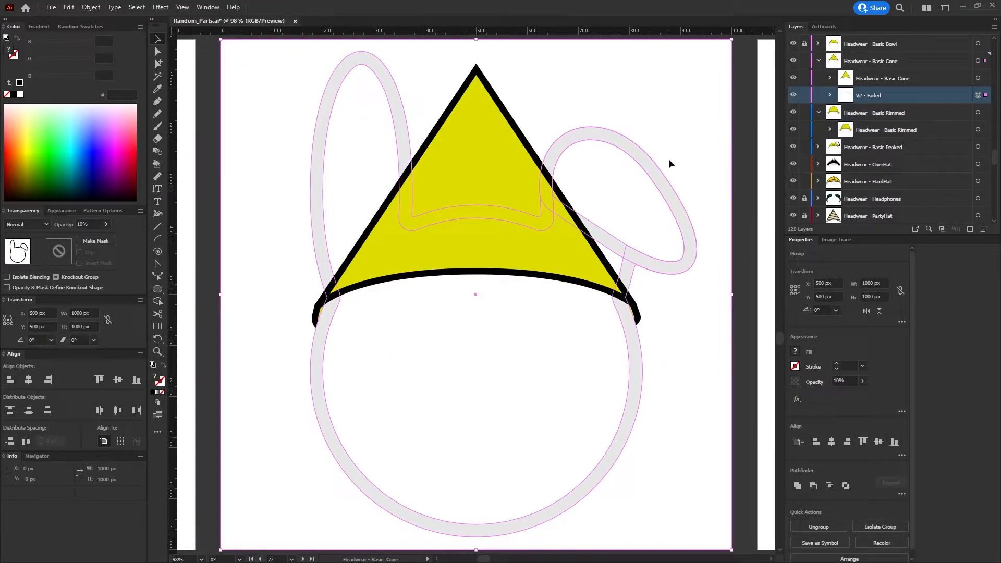
left_click(819, 61)
left_click(804, 61)
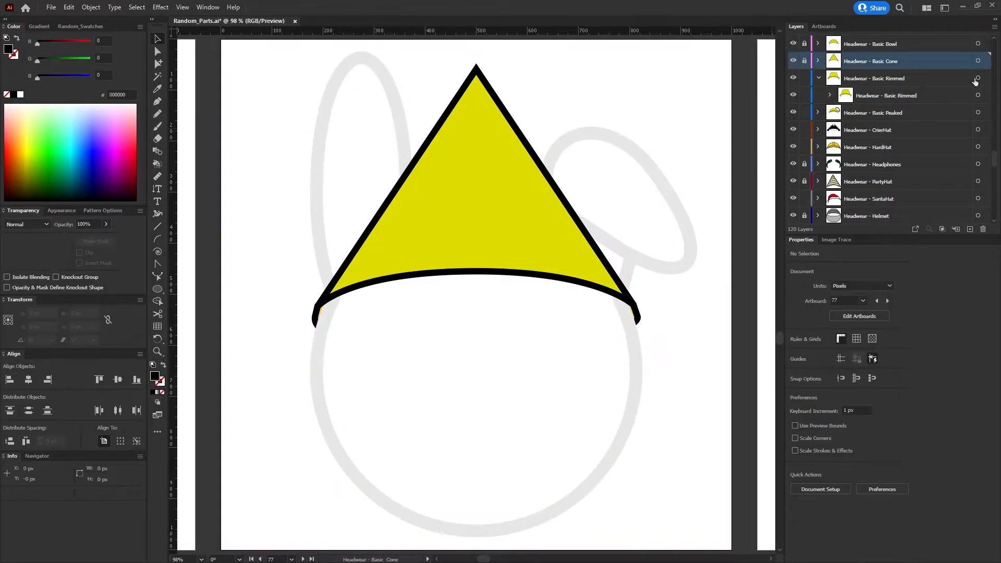
Paste V2 - Faded into Headwear - Basic Rimmed, center it vertically on the artboard below the hat group, and lock the layer
left_click(304, 558)
left_click(934, 76, "alt")
key("ctrl+v")
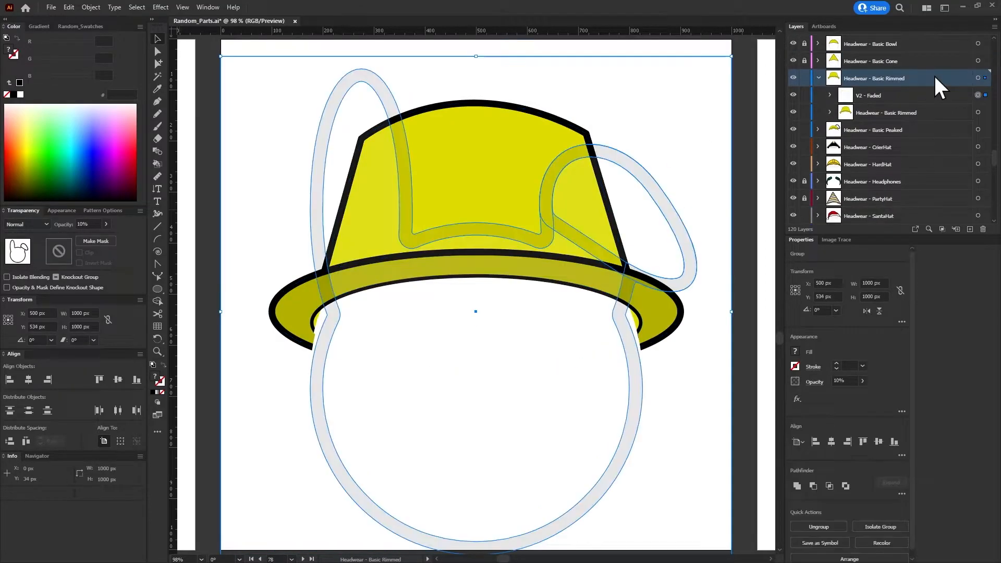
left_click(878, 396)
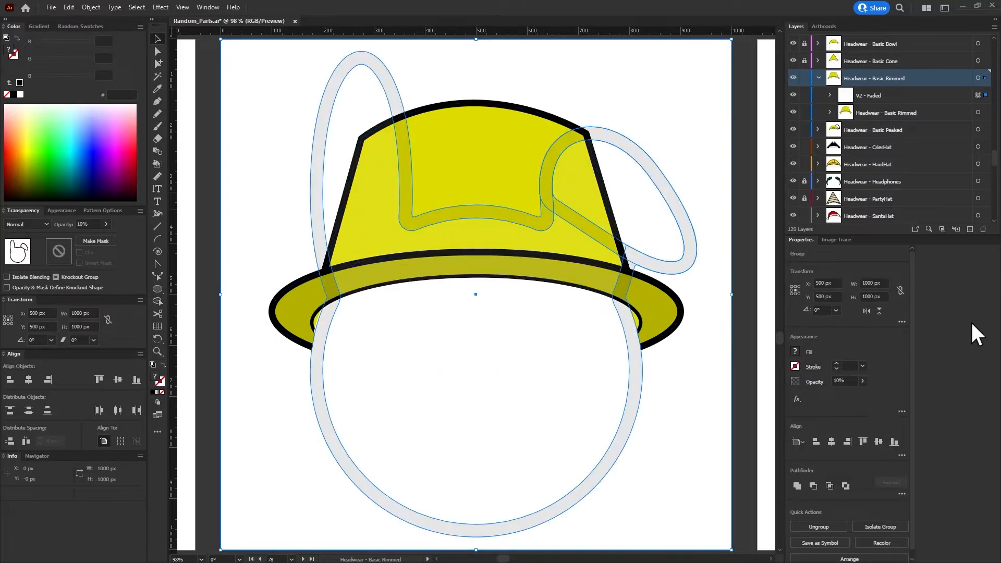
left_click_drag(878, 98, 878, 121)
left_click(804, 78)
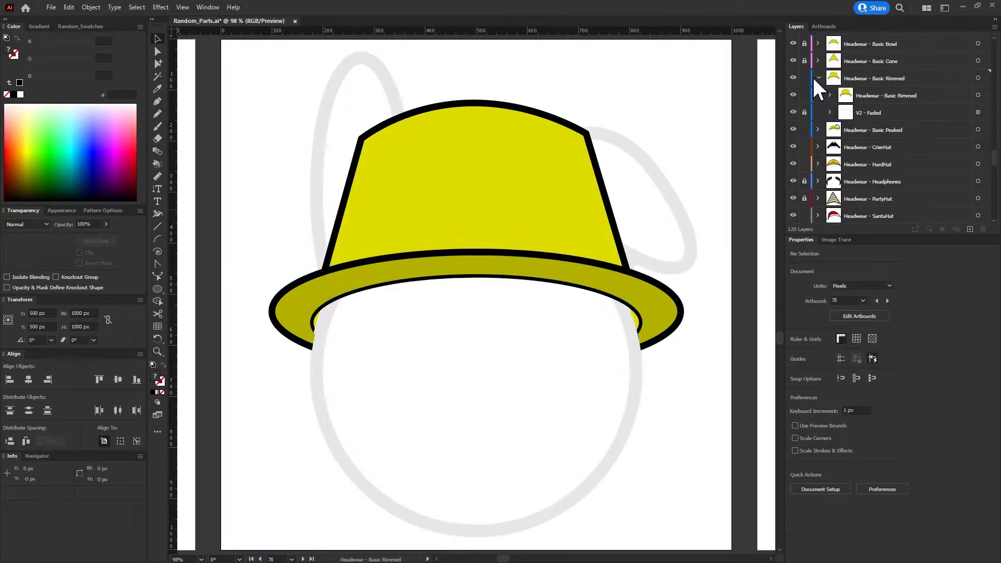
left_click(817, 77)
Paste V2 - Faded in place into the Headwear - Basic Peaked layer on artboard 79, below Peaked Hat, and lock it
left_click(817, 96)
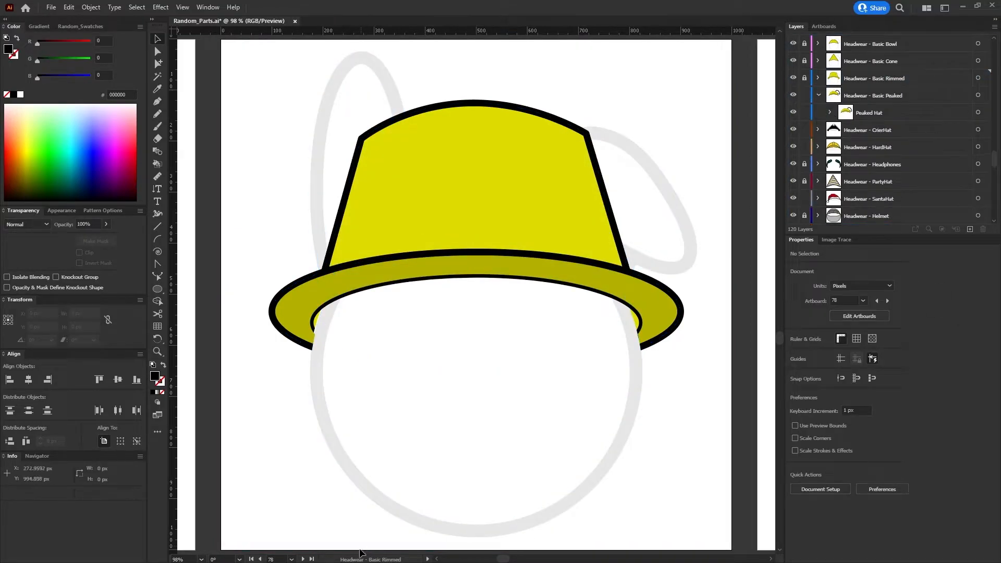
left_click(303, 559)
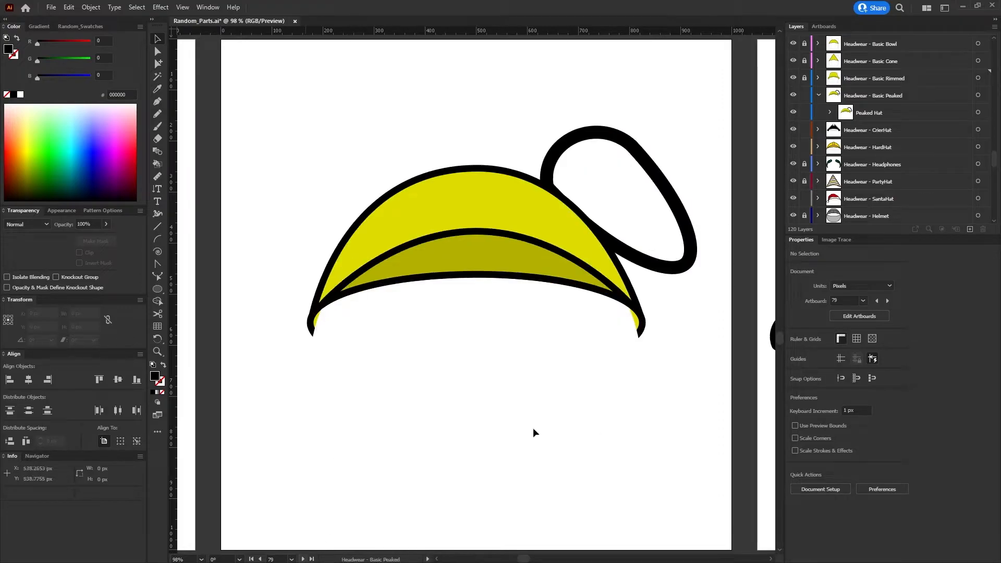
left_click(977, 96)
key("ctrl+f")
left_click_drag(866, 110, 803, 130)
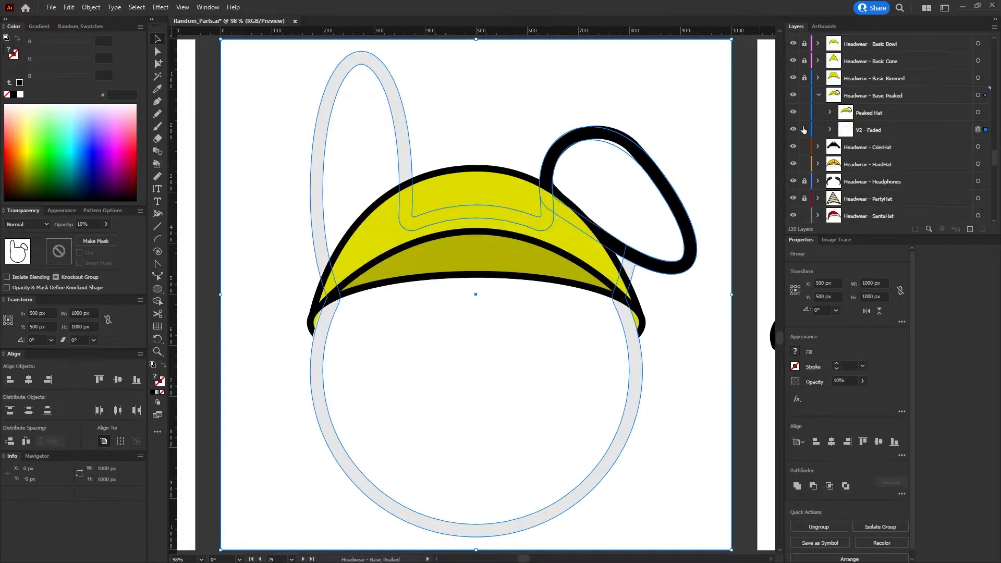
left_click(804, 130)
Delete the floppy ear from the Peaked Hat group and collapse the group
left_click(830, 112)
scroll(888, 138, "down", 1)
left_click(977, 113)
left_click(983, 229)
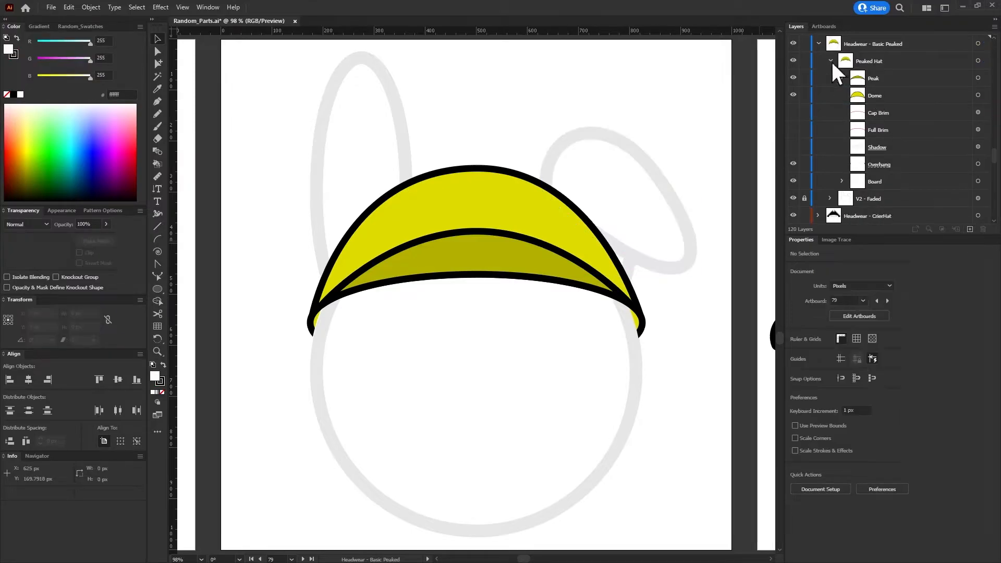
left_click(831, 61)
Rename the Peaked Hat group as Headwear - Basic Peaked by reusing its parent layer's name
double_click(866, 44)
key("ctrl+c")
double_click(868, 61)
key("ctrl+v")
key("Return")
scroll(860, 111, "up", 1)
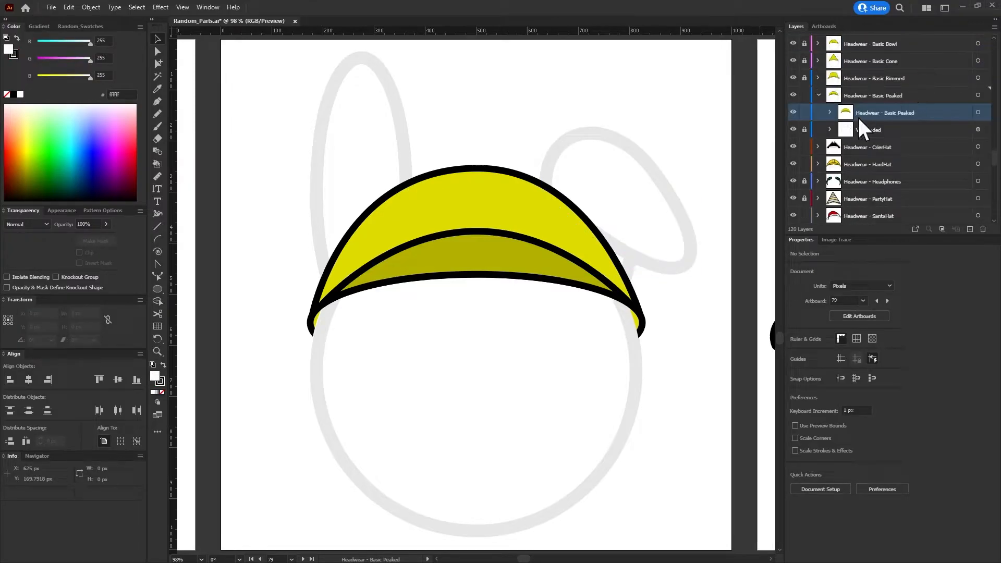
Try to group the parts from Peak to Board, and those from Peak to Shadow, inside the Headwear - Basic Peaked group
left_click(829, 112)
left_click(978, 130)
scroll(938, 144, "down", 1)
left_click(978, 182, "shift")
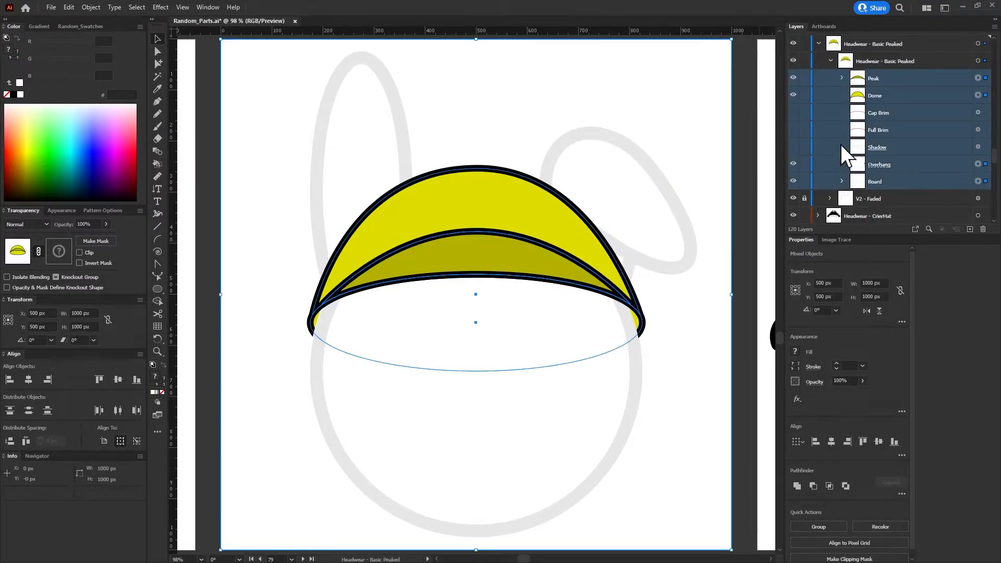
left_click(825, 523)
key("ctrl+z")
left_click(978, 78)
left_click(978, 147, "shift")
left_click(823, 526)
key("ctrl+z")
Show the hidden Cap Brim, Full Brim and Shadow parts and try again to group everything from Peak to Board
left_click(978, 165)
left_click(977, 78)
left_click(977, 182, "shift")
left_click(952, 180)
left_click(914, 77, "shift")
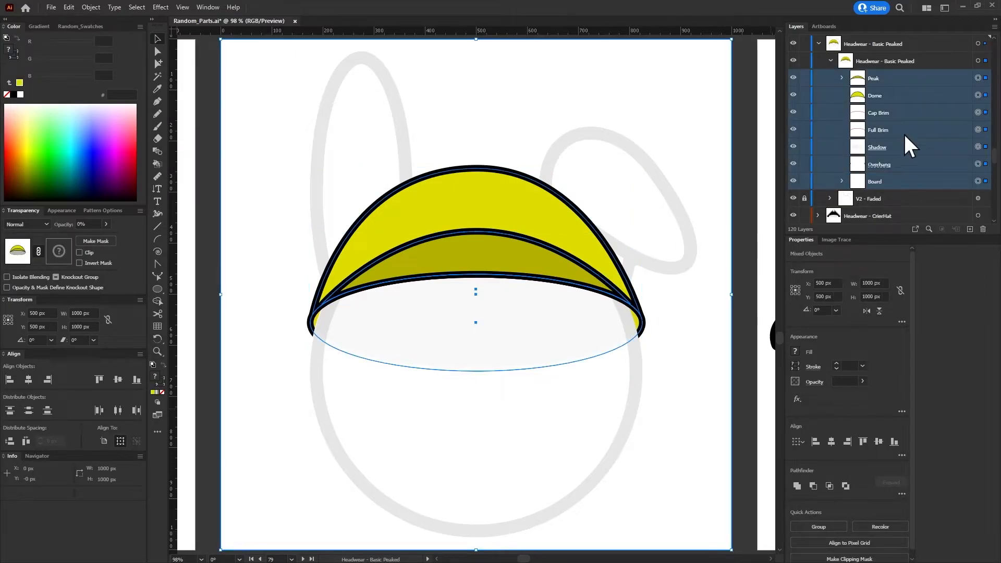
left_click(966, 81)
left_click(977, 78)
left_click(977, 181, "shift")
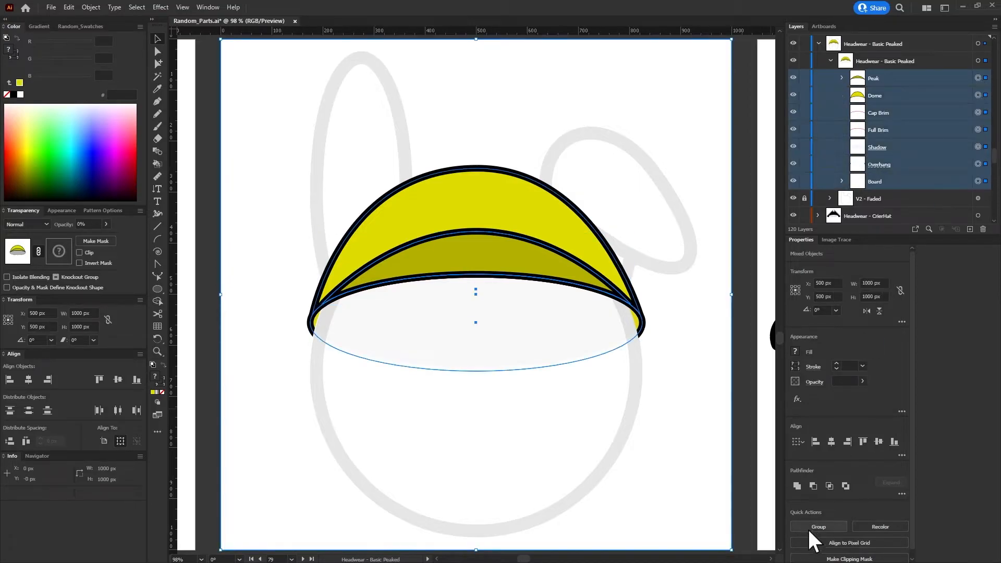
left_click(94, 8)
left_click(902, 129)
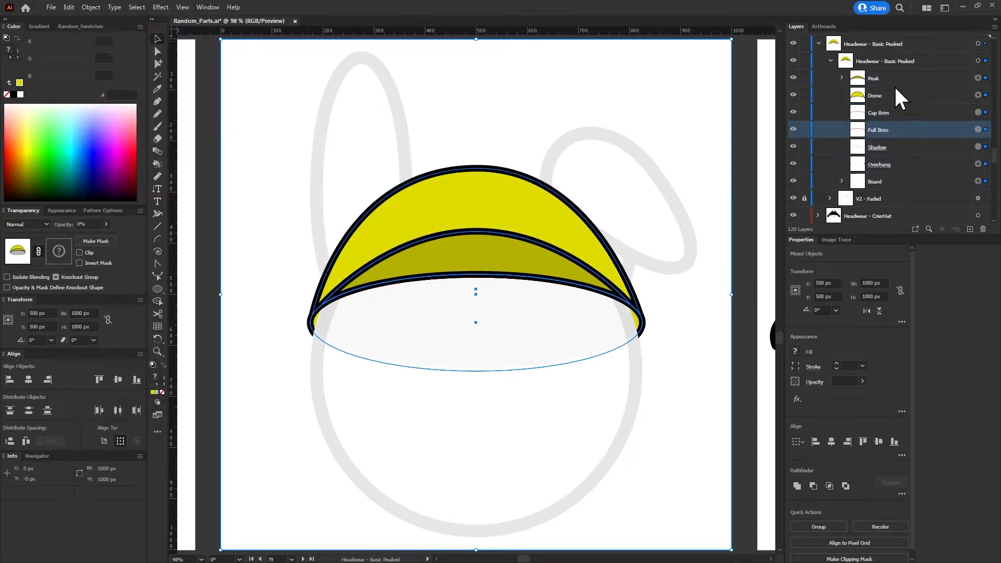
Compare the group structure inside Headwear - Basic Rimmed with that of Headwear - Basic Peaked
left_click(830, 61)
scroll(883, 84, "up", 1)
left_click(818, 78)
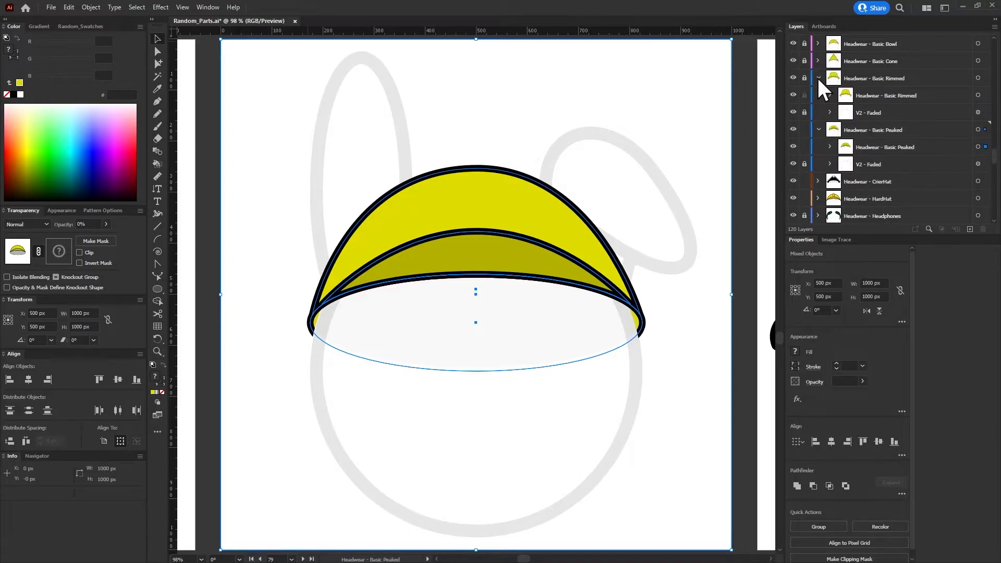
left_click(829, 96)
left_click(829, 95)
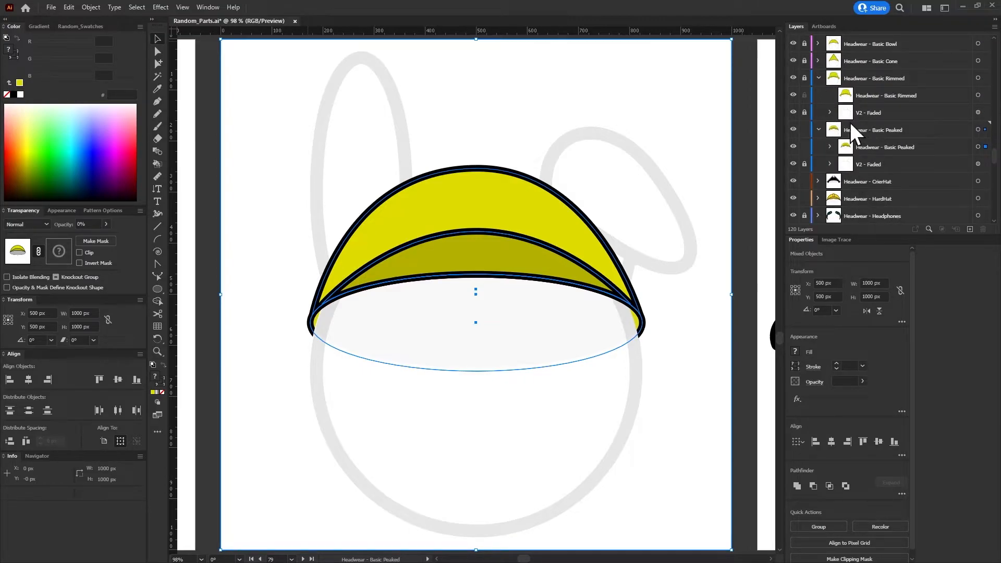
left_click(829, 147)
scroll(904, 165, "down", 1)
left_click(830, 94)
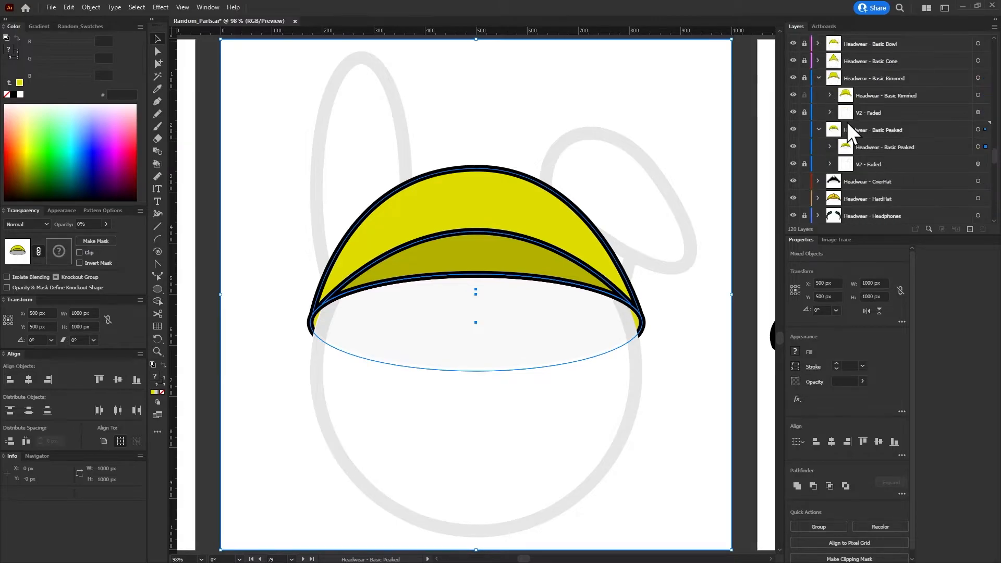
Unlock and select V2 - Faded in Headwear - Basic Peaked, and relock it along with the collapsed layer
left_click(818, 78)
left_click(916, 128)
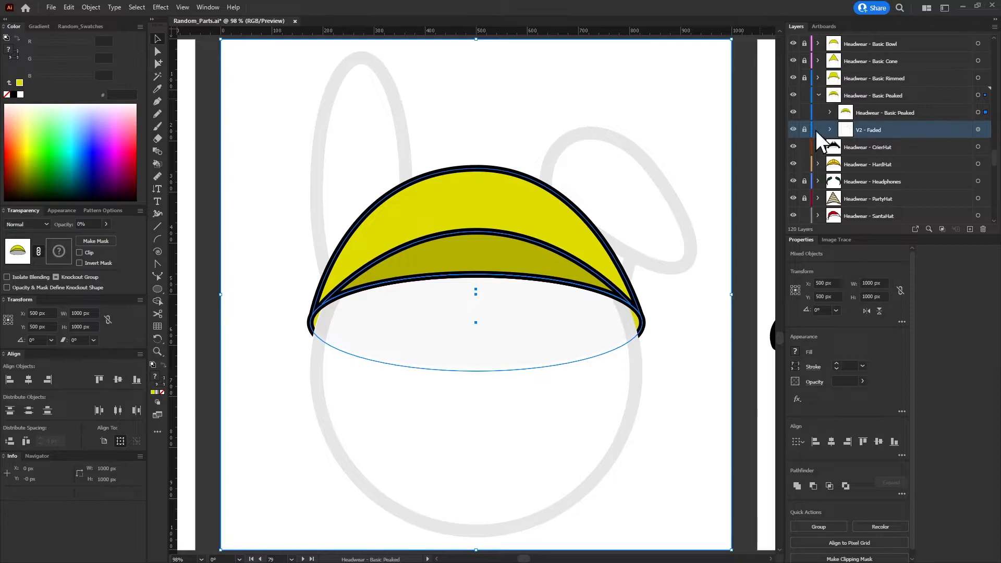
left_click(977, 129)
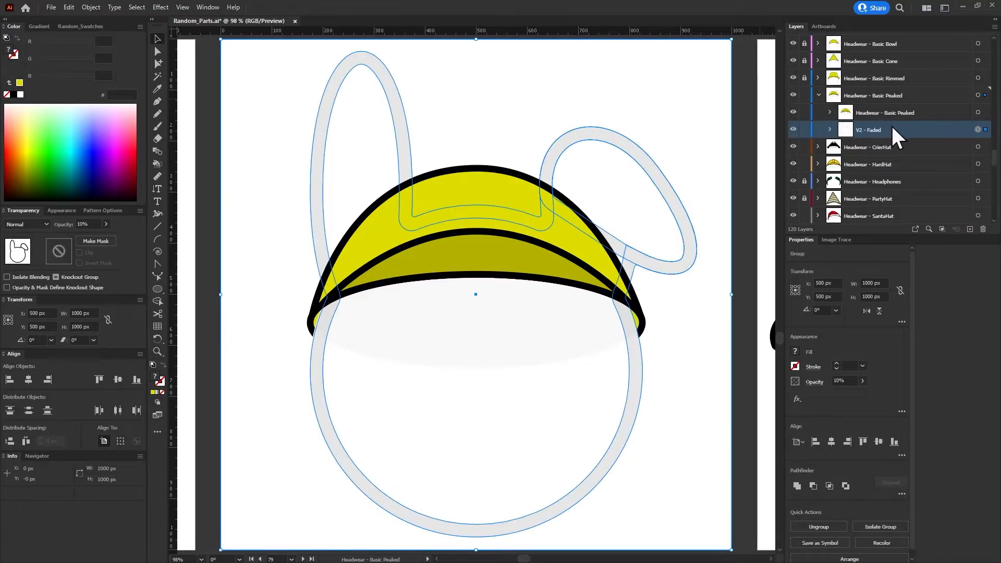
left_click(818, 96)
left_click(816, 96)
left_click(805, 128)
left_click(817, 96)
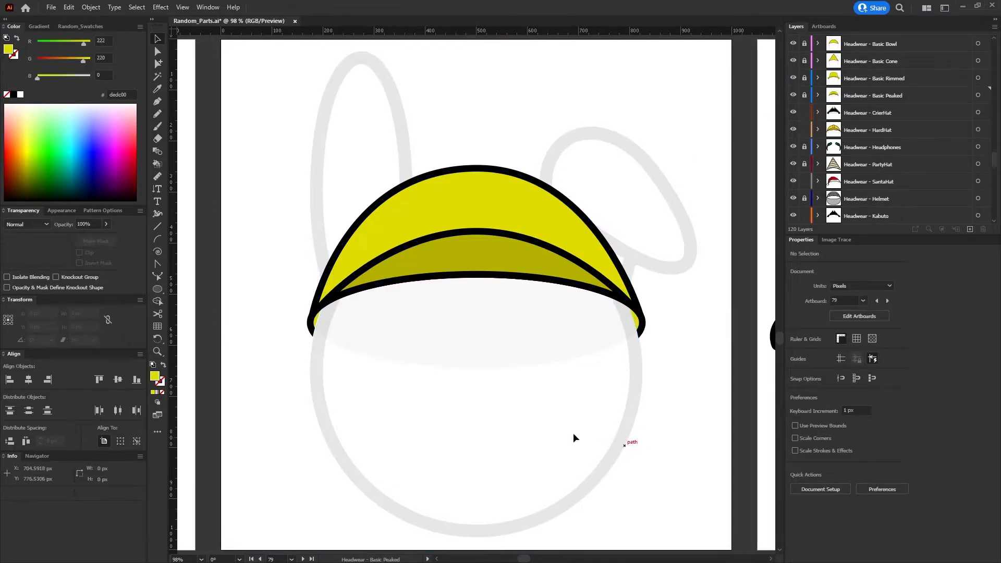
Hide the Shadow part of the peaked hat and lock the collapsed Headwear - Basic Peaked layer
left_click(816, 96)
left_click(829, 112)
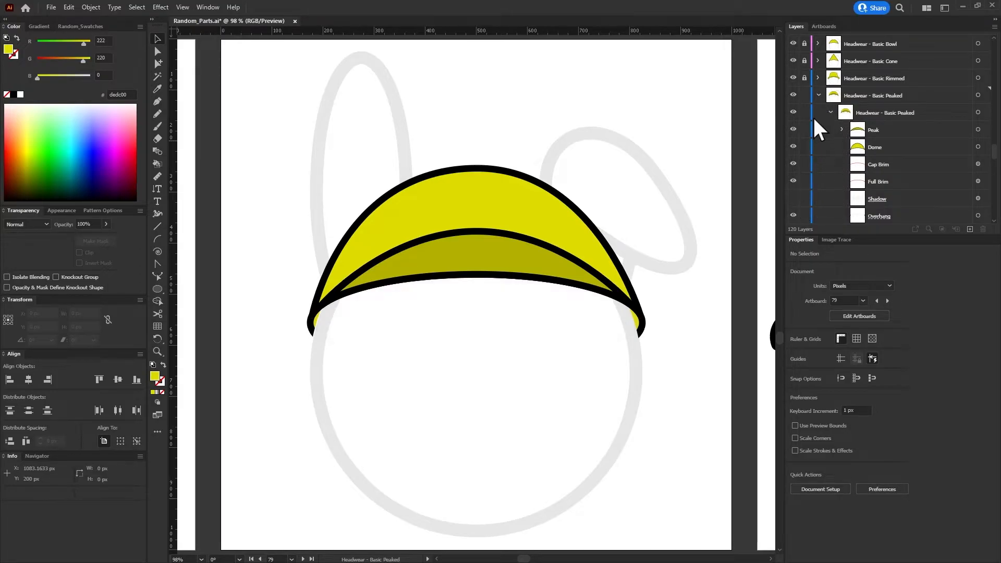
left_click(818, 95)
left_click(804, 96)
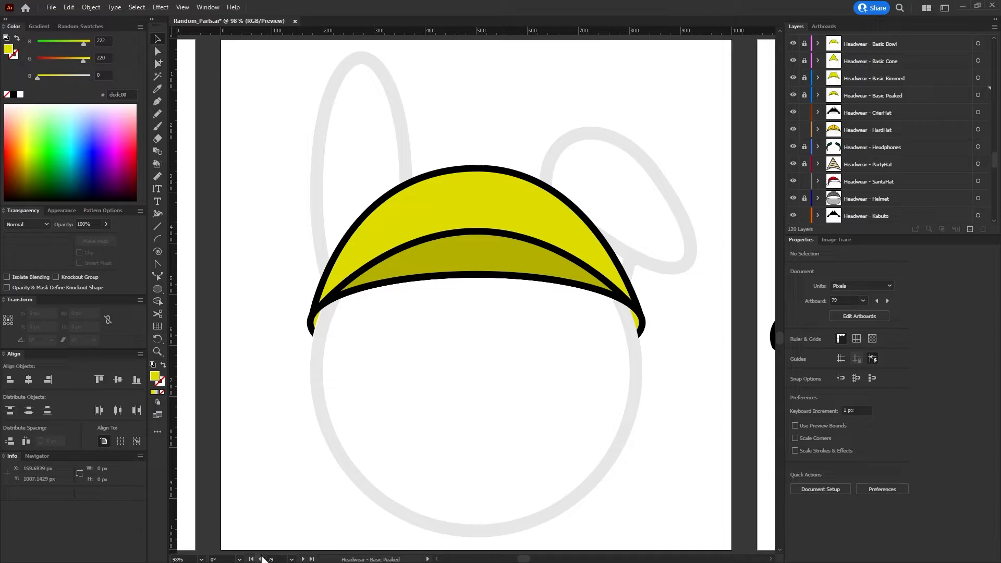
Inspect where the rimmed hat's brim meets the faded head outline and check the group structure of Headwear - Basic Rimmed
left_click(260, 558)
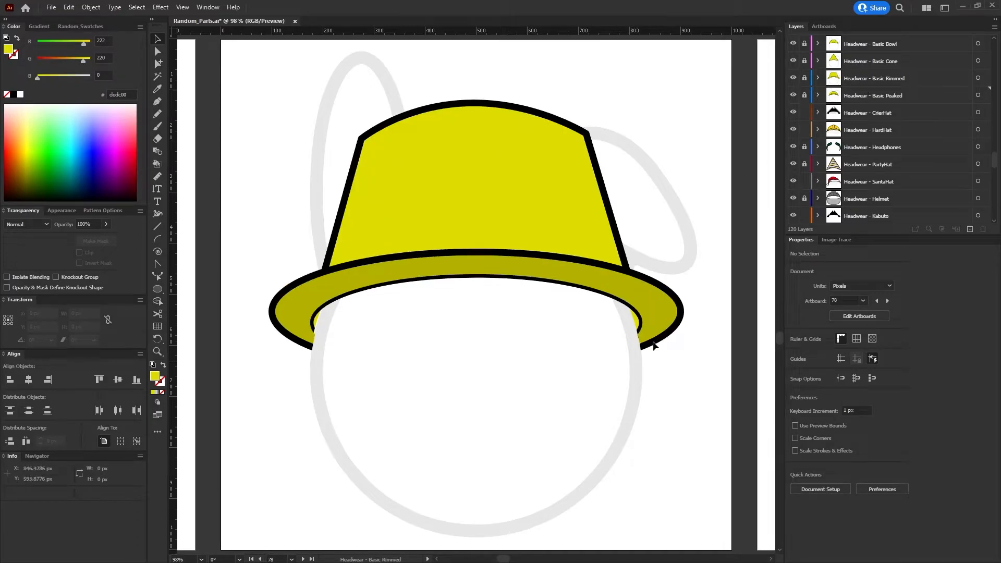
scroll(302, 344, "up", 5, "alt")
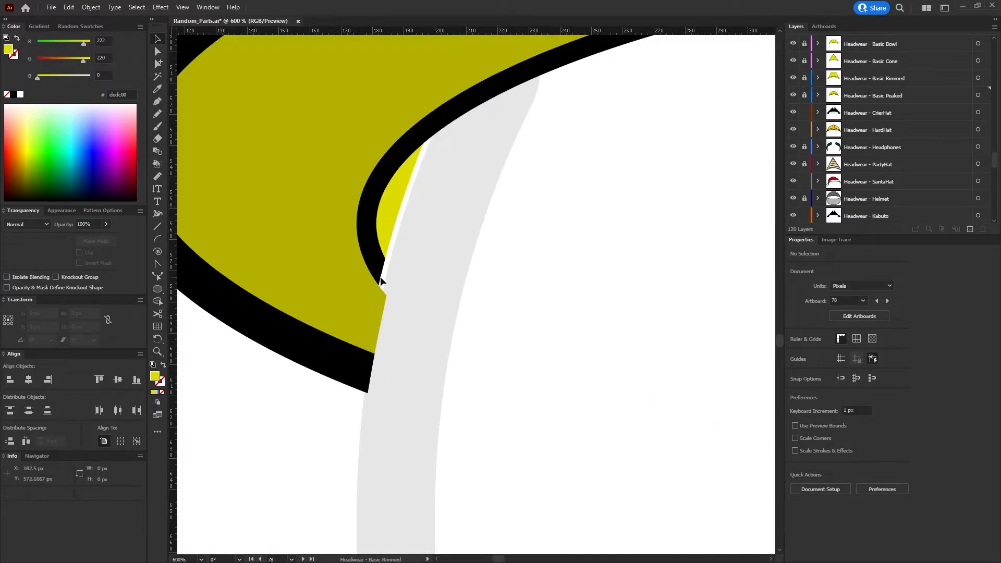
scroll(586, 393, "down", 4, "alt")
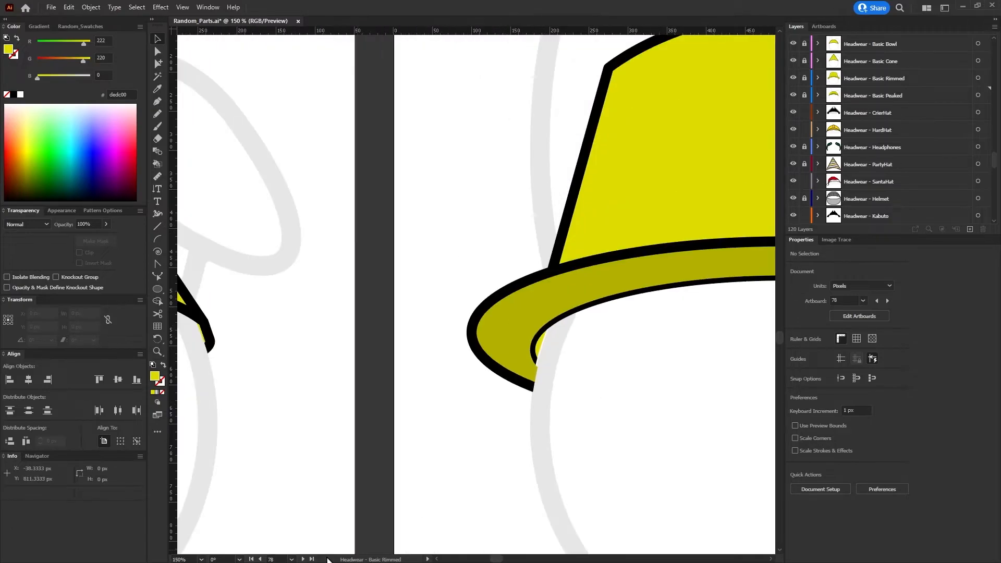
left_click(302, 558)
left_click(259, 558)
left_click(817, 78)
left_click(830, 96)
left_click(840, 112)
left_click(817, 79)
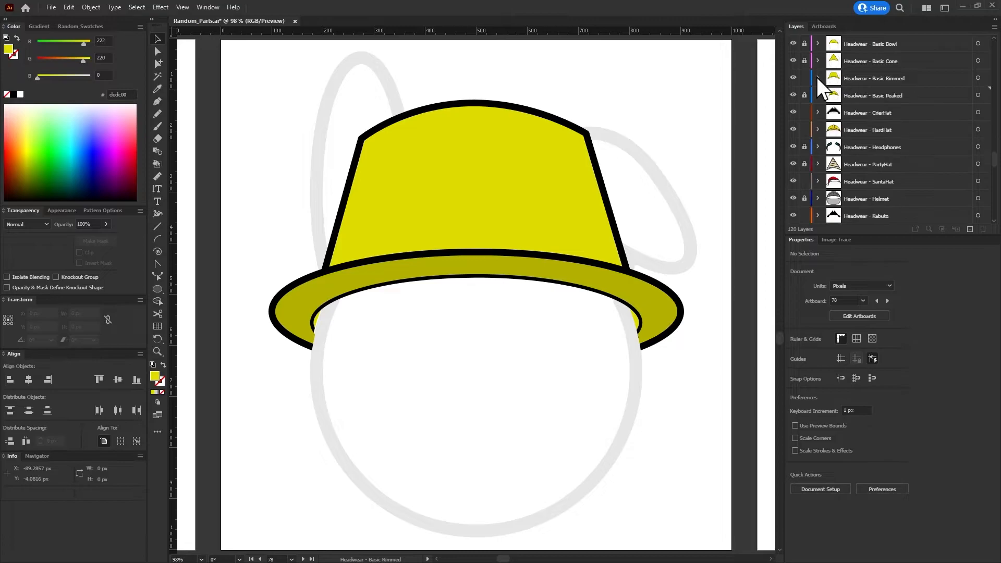
Paste V2 - Faded in place into the Headwear - CrierHat layer and move it directly above Board
left_click(302, 560)
left_click(301, 559)
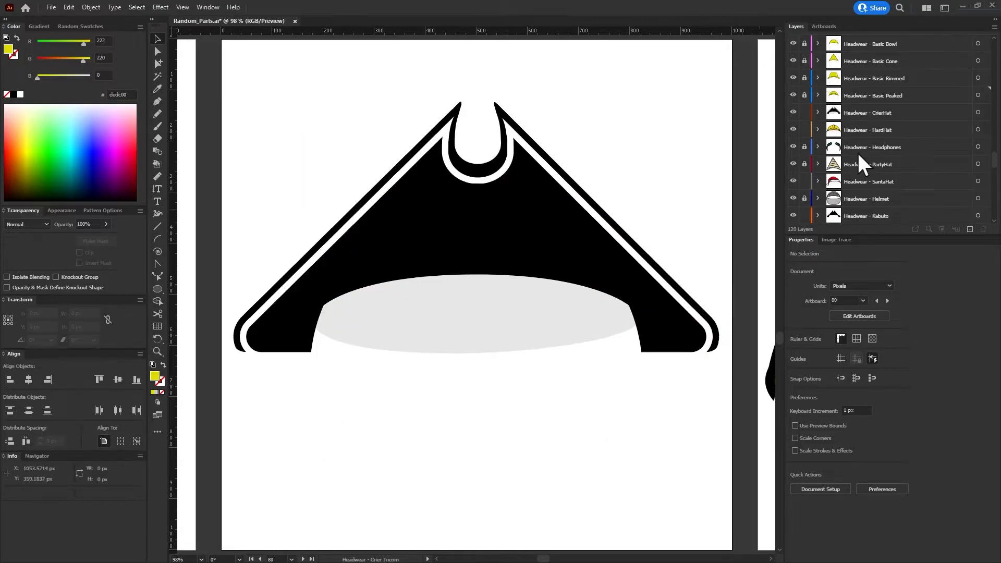
left_click(950, 109, "alt")
key("ctrl+f")
left_click(818, 112)
scroll(854, 136, "down", 1)
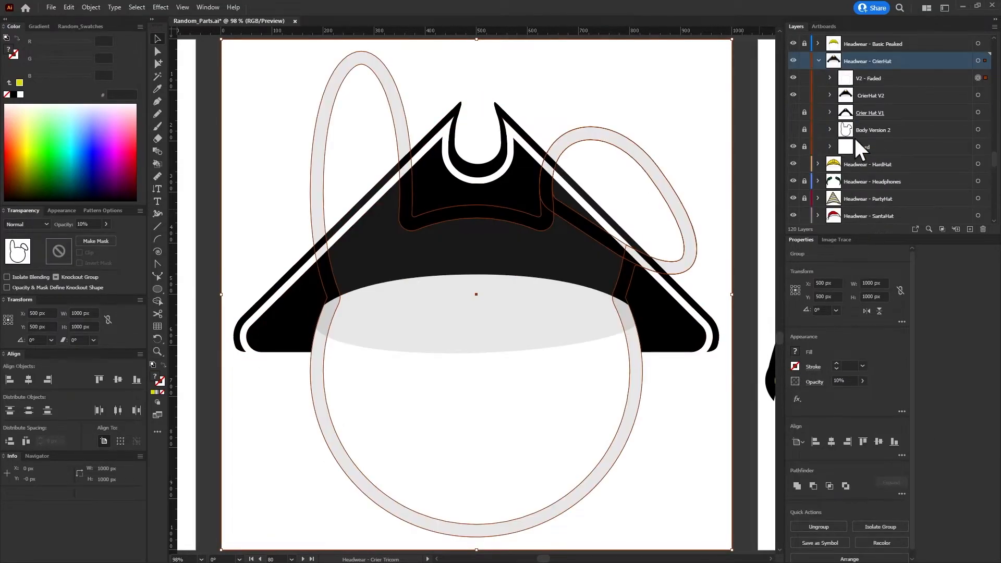
left_click_drag(865, 79, 864, 139)
Delete the hidden Body Version 2 group from the Headwear - CrierHat layer
left_click(952, 110)
key("ctrl+shift+a")
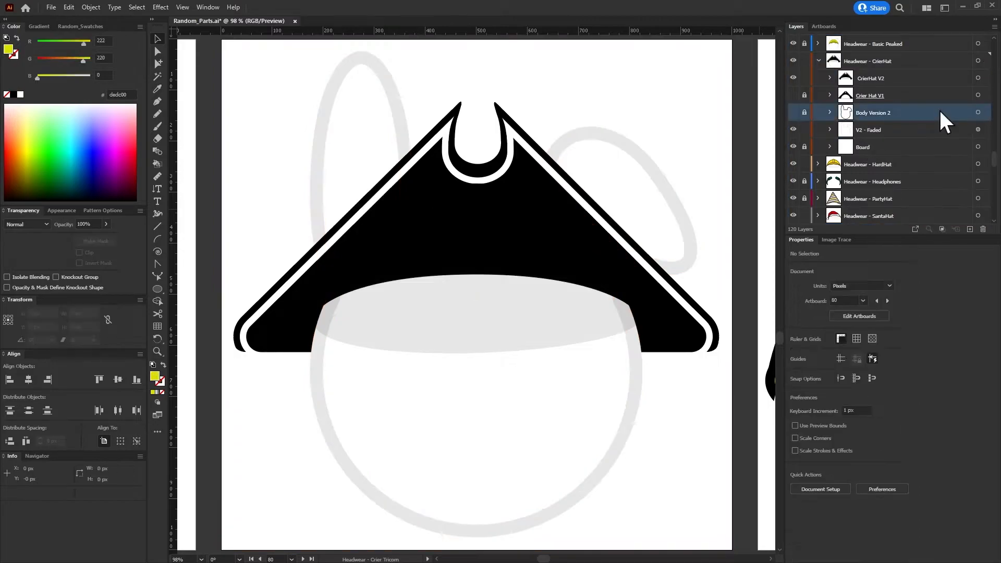
left_click(983, 230)
Hide Front Shadow in the Front group of CrierHat V2's Dome and collapse the groups again
left_click(830, 78)
left_click(842, 95)
left_click(853, 129)
left_click(793, 164)
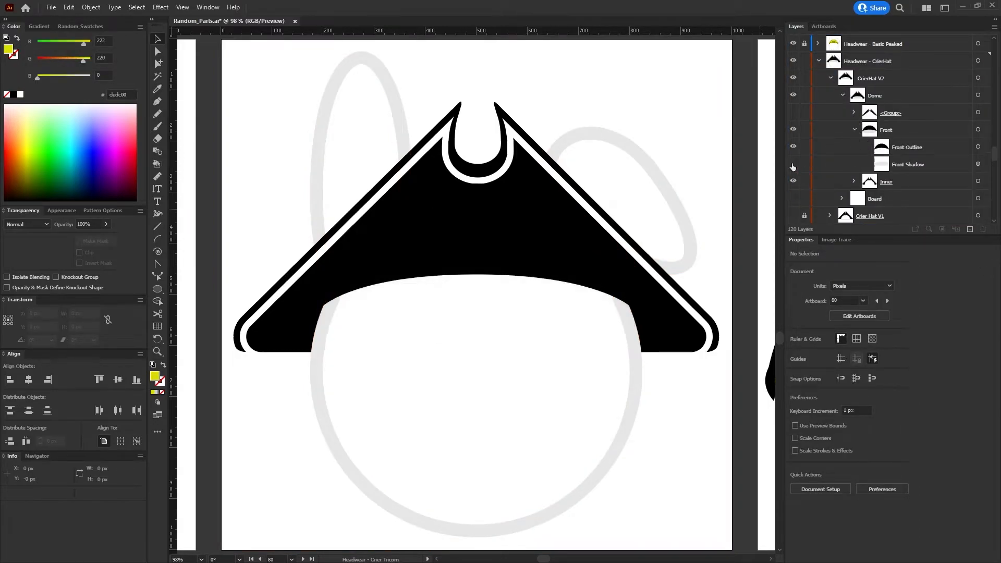
left_click(853, 129)
left_click(842, 95)
left_click(830, 78)
Rename the CrierHat V2 and Crier Hat V1 groups to V2 and V1, and show V1
double_click(869, 77)
left_click(870, 95)
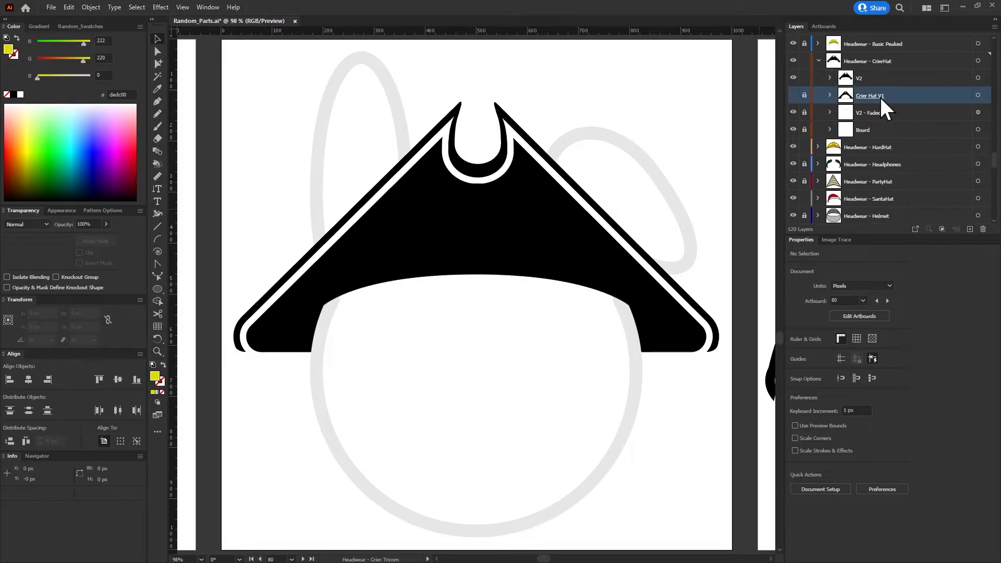
double_click(877, 95)
type("V1")
left_click(804, 95)
left_click(792, 95)
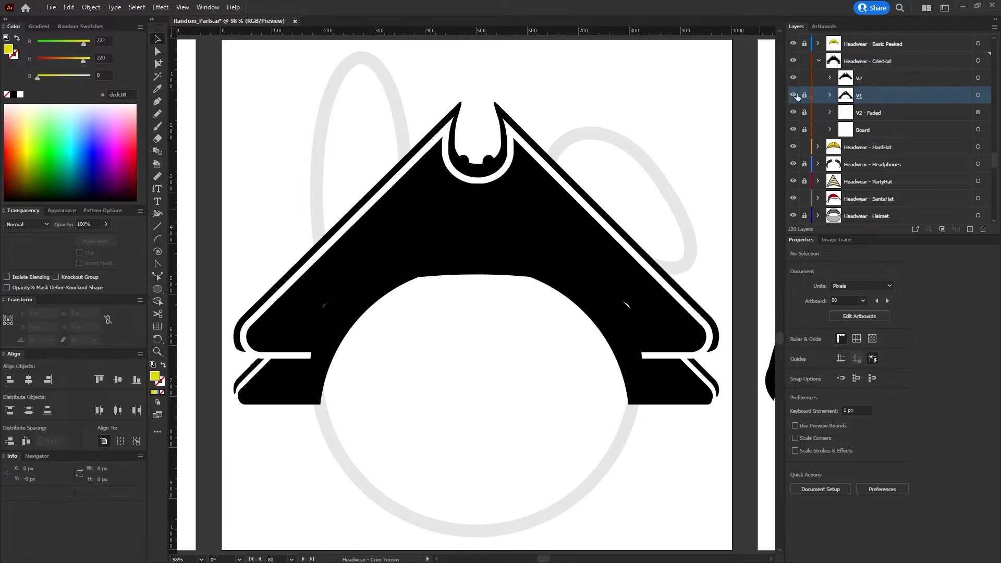
Group V2 and V1 and name the new group Headwear - CrierHat, matching its layer
left_click(977, 78)
left_click(977, 95, "shift")
left_click(818, 524)
double_click(884, 61)
key("ctrl+c")
double_click(869, 78)
key("ctrl+v")
key("Return")
Move Board below V1 inside the Headwear - CrierHat group and hide V1
left_click(830, 78)
left_click_drag(860, 148, 857, 120)
left_click(793, 112)
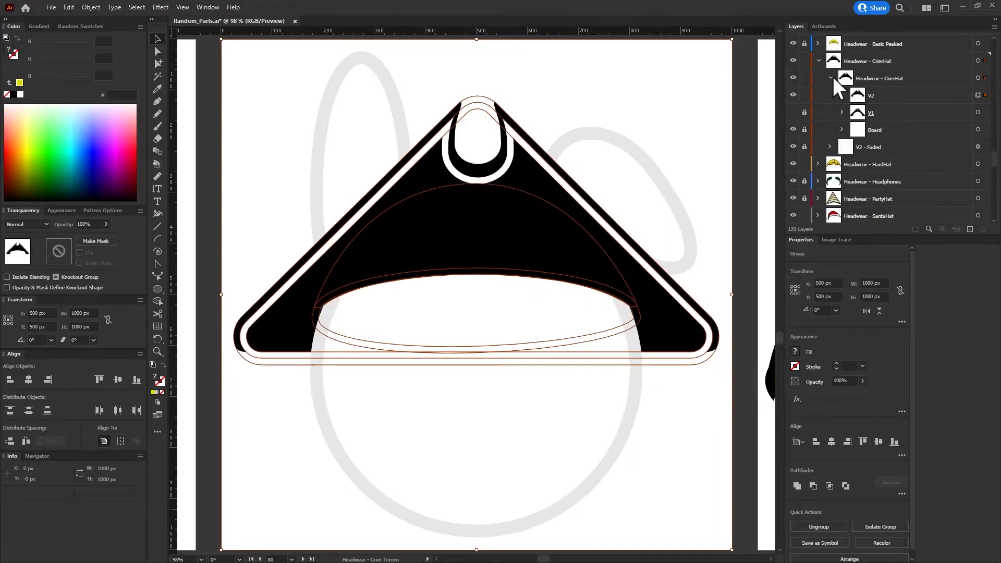
left_click(830, 78)
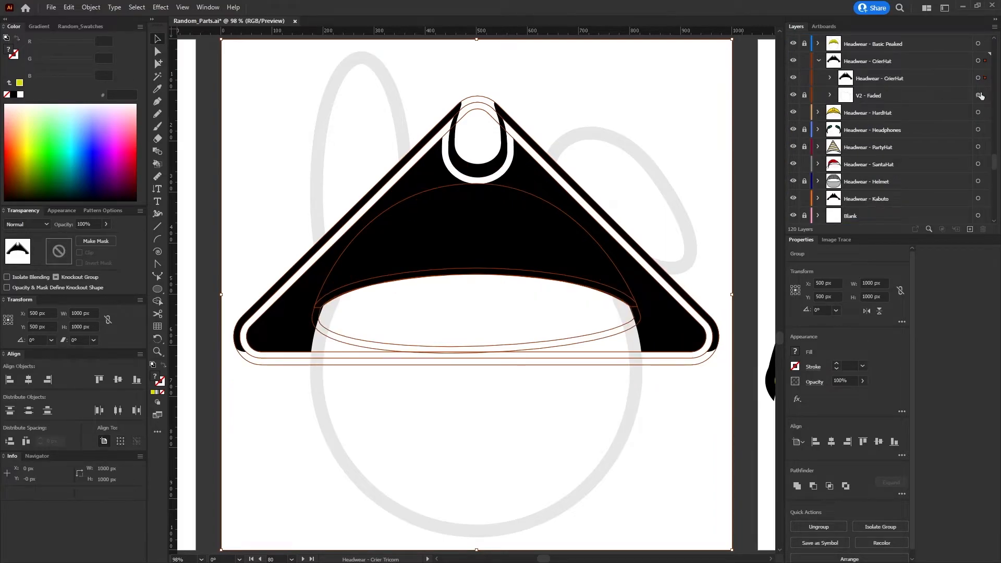
Unlock and select V2 - Faded in Headwear - CrierHat, clear the selection, and lock the collapsed layer
left_click(804, 96)
left_click(977, 95)
left_click(945, 99)
key("ctrl+shift+a")
left_click(817, 61)
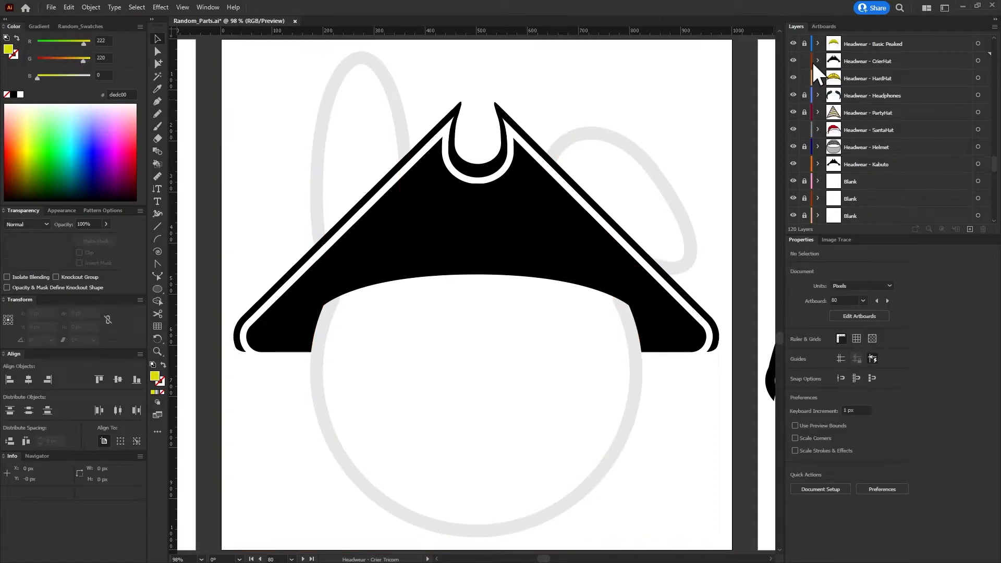
left_click(803, 61)
Compare the hard hat on the Headwear - HardHat artboard with the smaller one in the accessory set
left_click(303, 559)
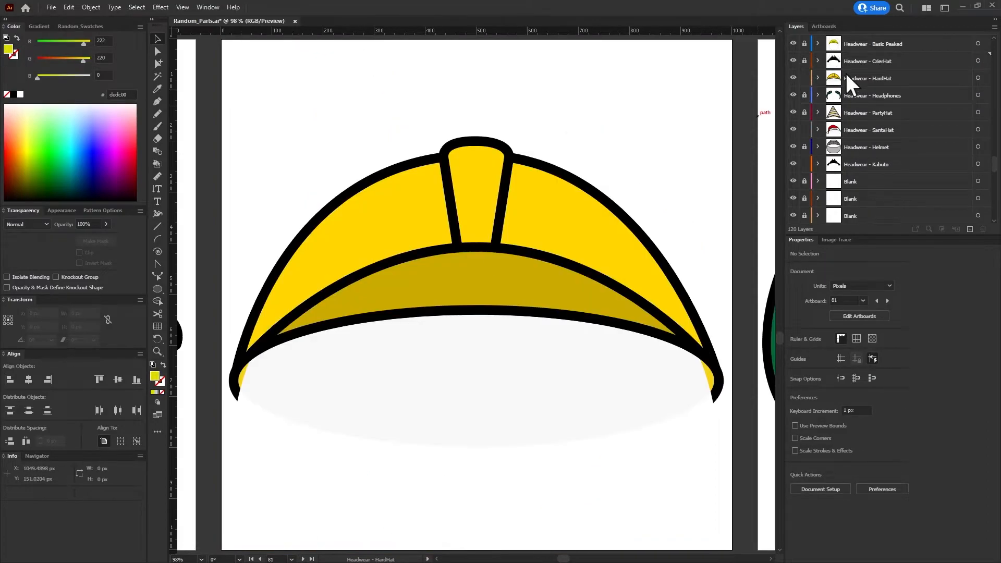
scroll(425, 357, "down", 1)
scroll(425, 357, "down", 6)
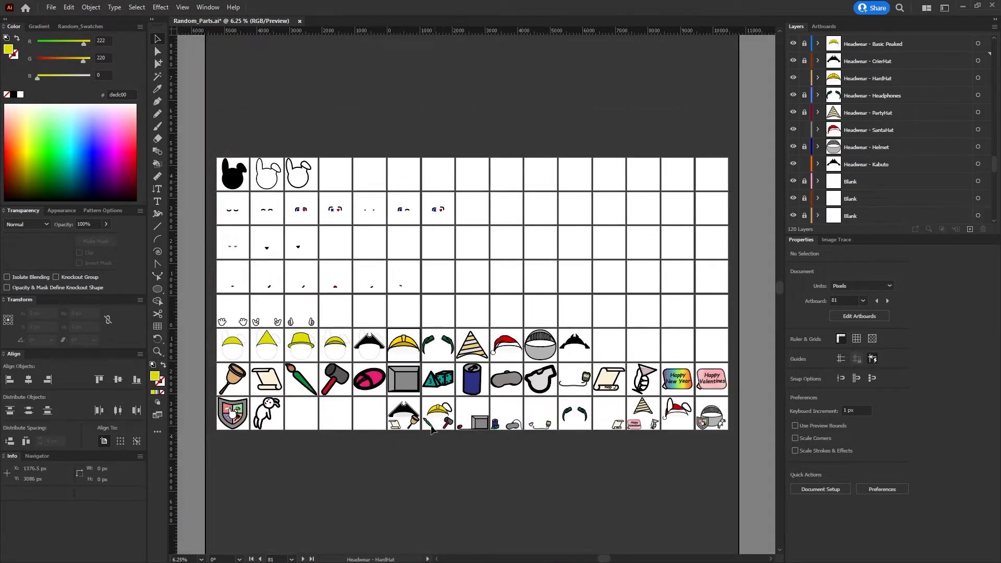
scroll(425, 443, "up", 3)
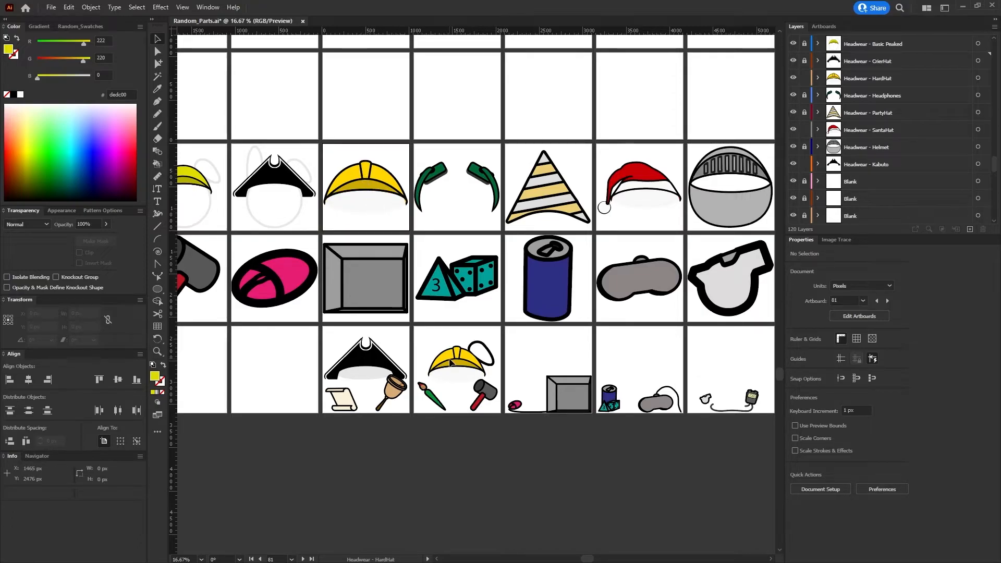
key("ctrl+minus")
key("ctrl+minus")
key("ctrl+minus")
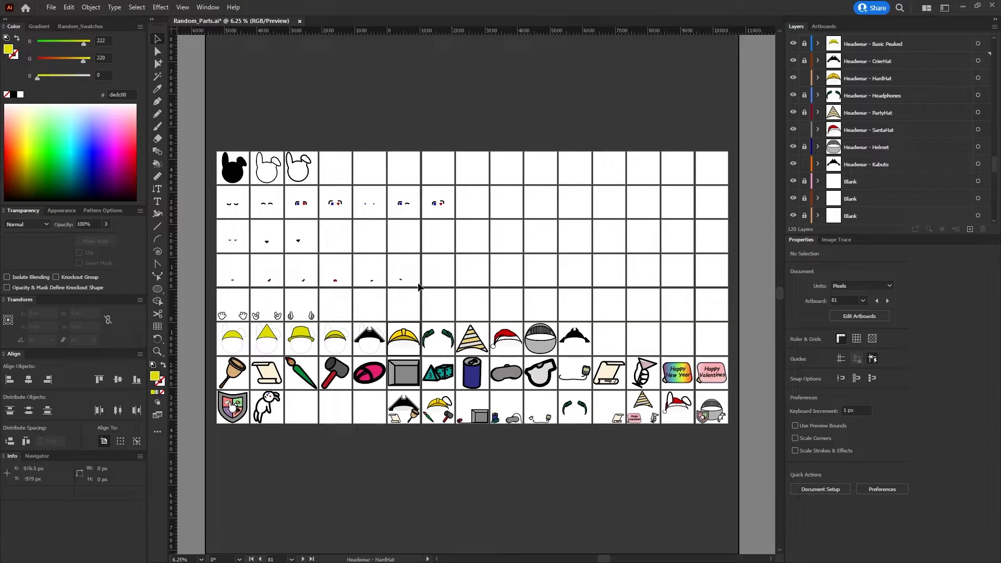
scroll(390, 342, "up", 7)
Paste V2 - Faded into the Headwear - HardHat layer, place it below Accessories - HardHat, and lock it
left_click(978, 79)
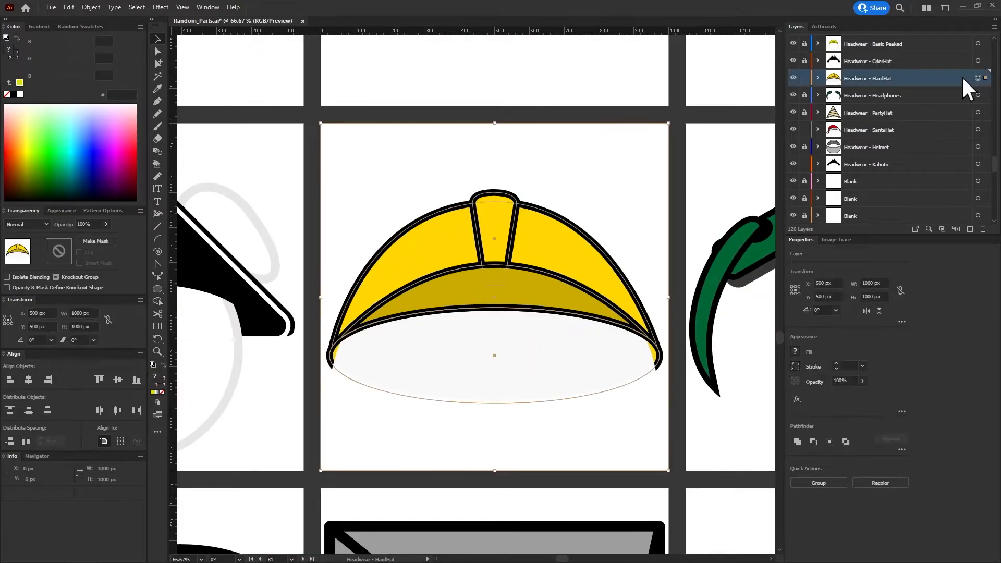
left_click(817, 78)
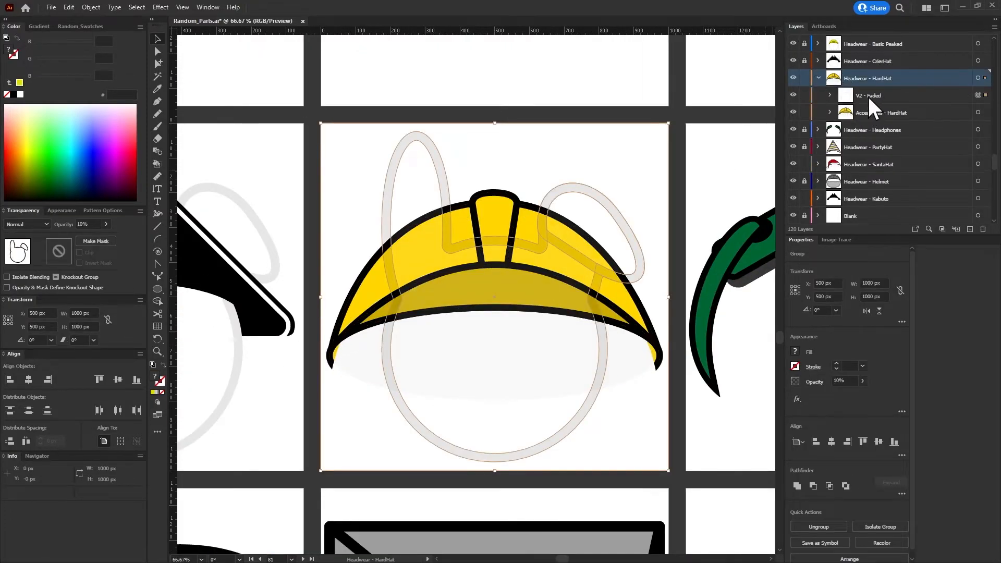
left_click(804, 113)
Try to move V2 and V1 out of the Hard Hat group directly into Accessories - HardHat
left_click(830, 95)
left_click(841, 112)
left_click(854, 129)
left_click(882, 130)
left_click(884, 145, "shift")
left_click_drag(884, 145, 882, 103)
left_click(893, 134)
Toggle V1's visibility and lock to compare it with V2, and undo back to the original Hard Hat group
left_click(791, 130)
left_click(829, 95)
left_click(830, 95)
left_click(804, 131)
left_click(791, 130)
left_click(828, 96)
left_click(829, 95)
left_click(886, 113)
left_click(805, 130)
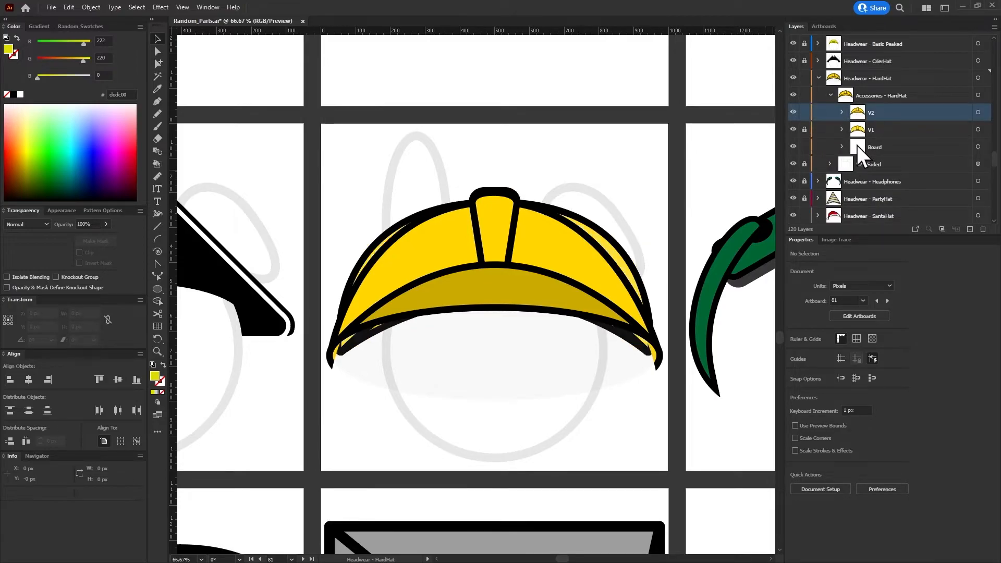
key("ctrl+z")
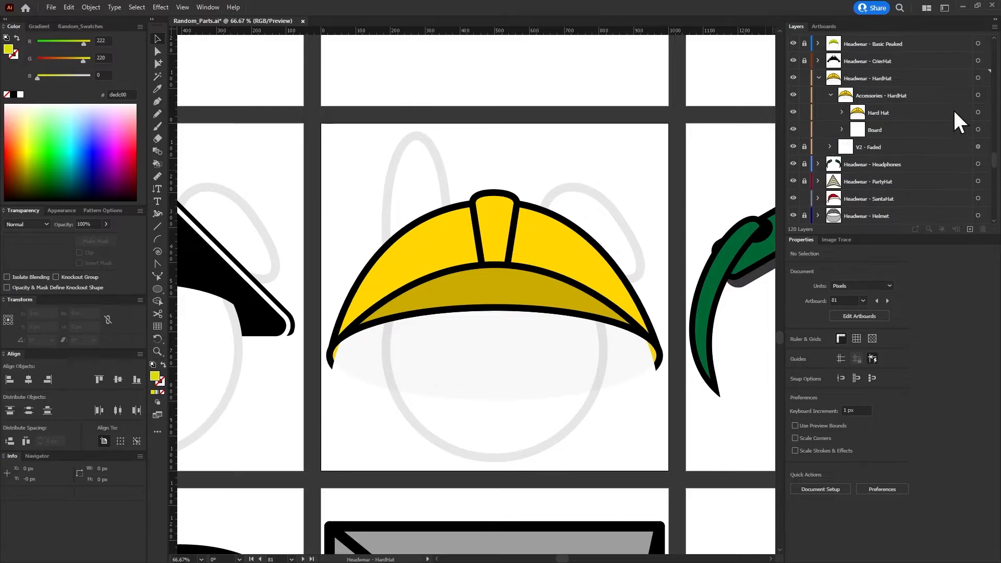
Scale the Hard Hat group in Accessories - HardHat proportionally to a width of 700 px
left_click(977, 112)
left_click(922, 115)
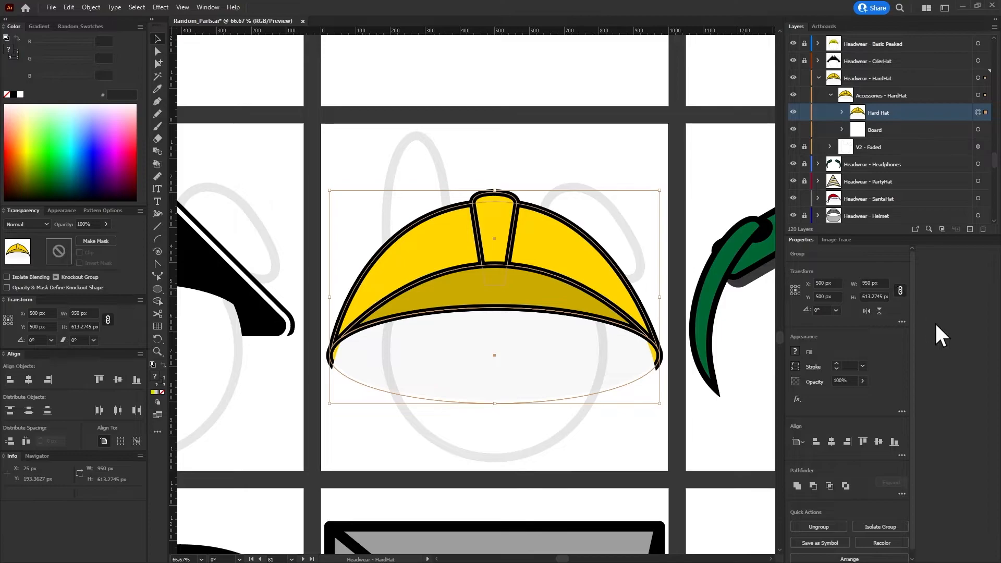
left_click(871, 283)
type("80")
key("Return")
key("ctrl+z")
double_click(865, 282)
type("70")
key("Return")
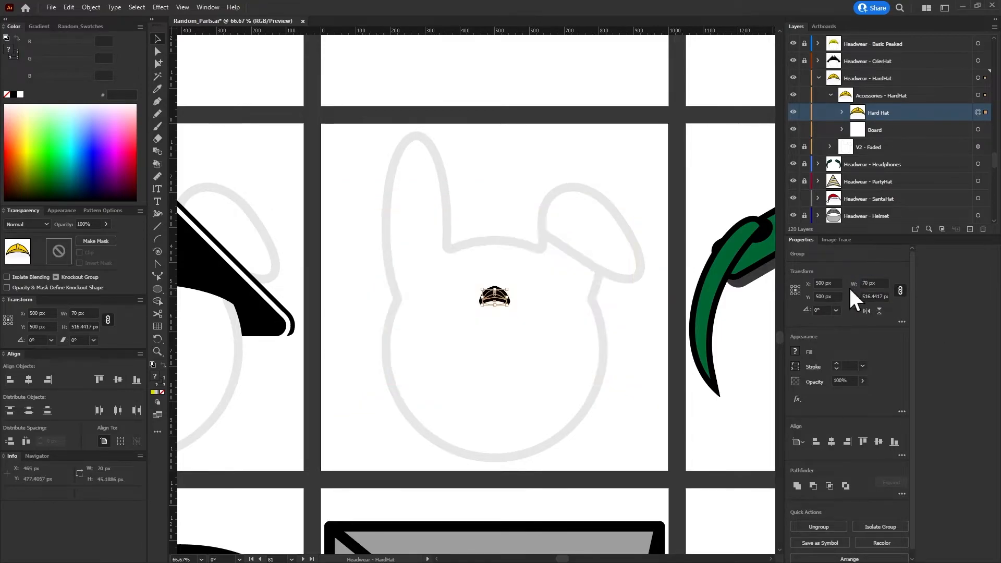
double_click(864, 283)
type("700")
key("Return")
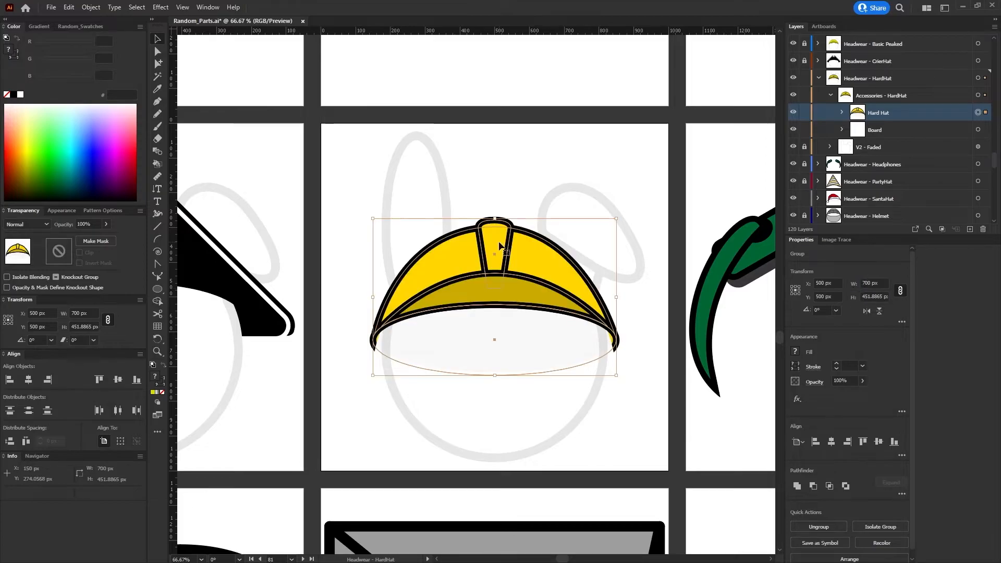
Examine the Hard Hat group and its V2 and V1 versions inside Accessories - Does of the Set - Does layer
scroll(824, 174, "down", 5)
scroll(823, 173, "down", 10)
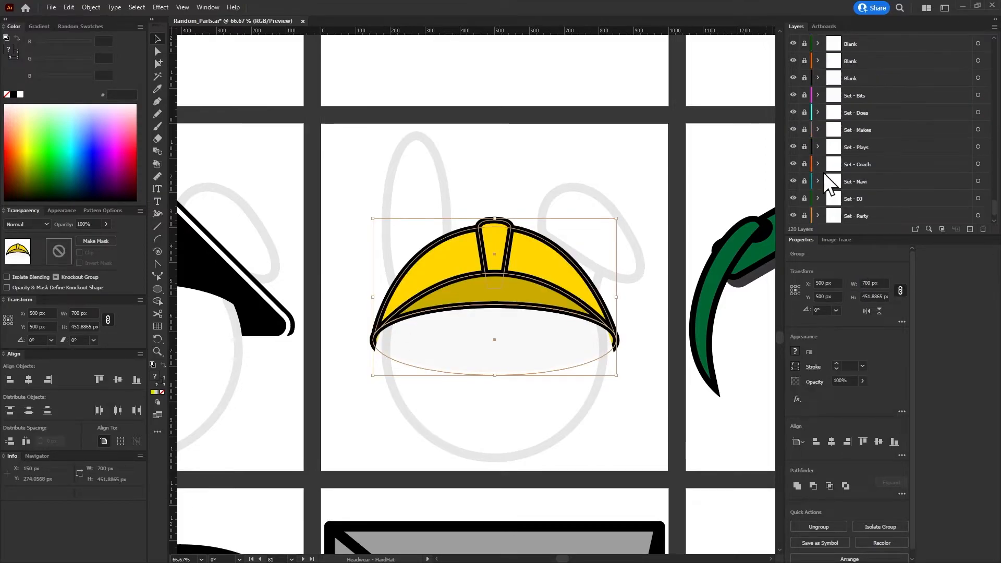
left_click(817, 79)
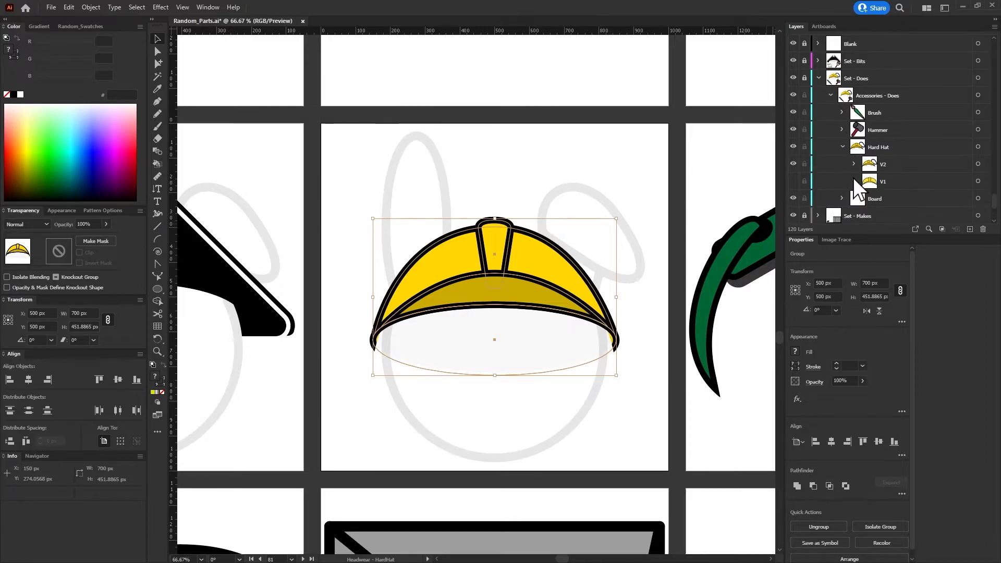
left_click(854, 163)
left_click(853, 163)
left_click(842, 147)
left_click(890, 144)
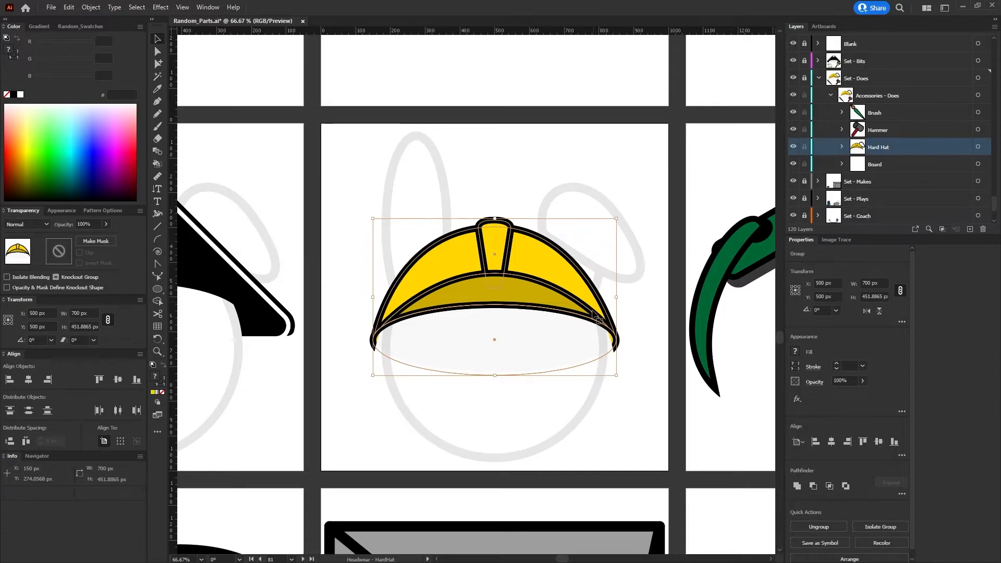
Delete the Hard Hat group from Accessories - HardHat in the Headwear - HardHat layer
scroll(841, 99, "up", 5)
scroll(841, 104, "up", 5)
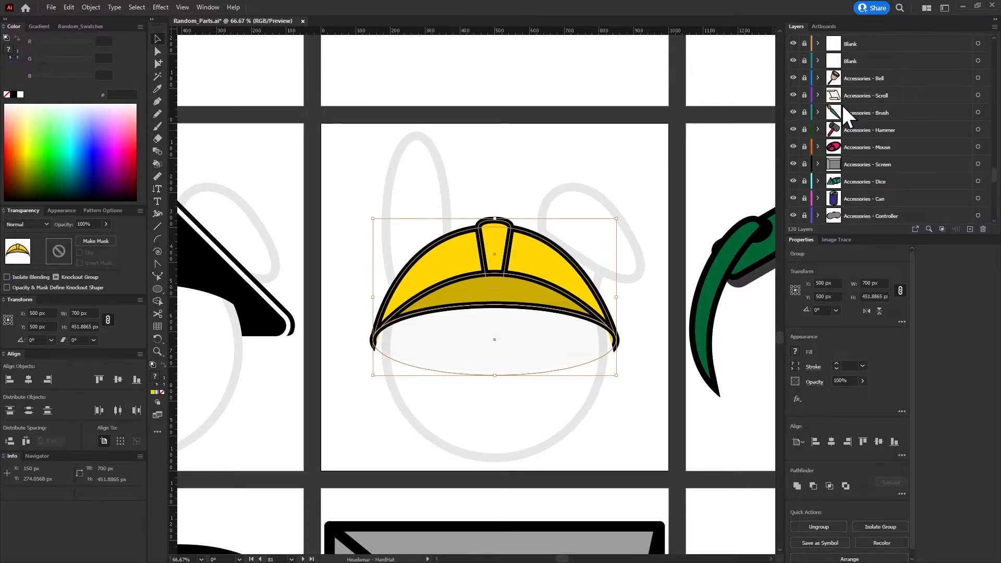
left_click(817, 95)
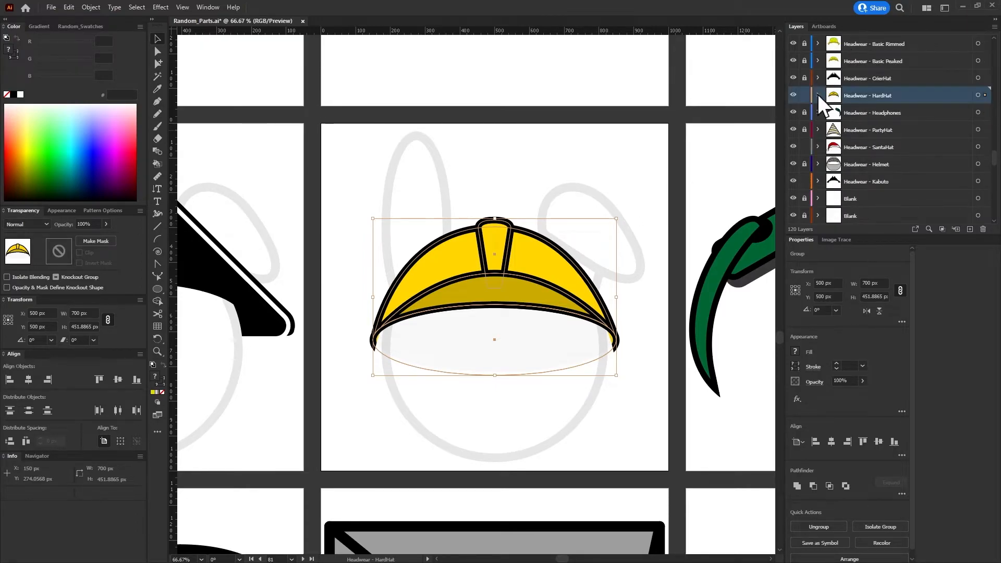
left_click(948, 110)
left_click(982, 229)
Select the Hard Hat group in Set - Does and bring artboard 112, Set - Does, into view
scroll(925, 170, "down", 3)
left_click(933, 146)
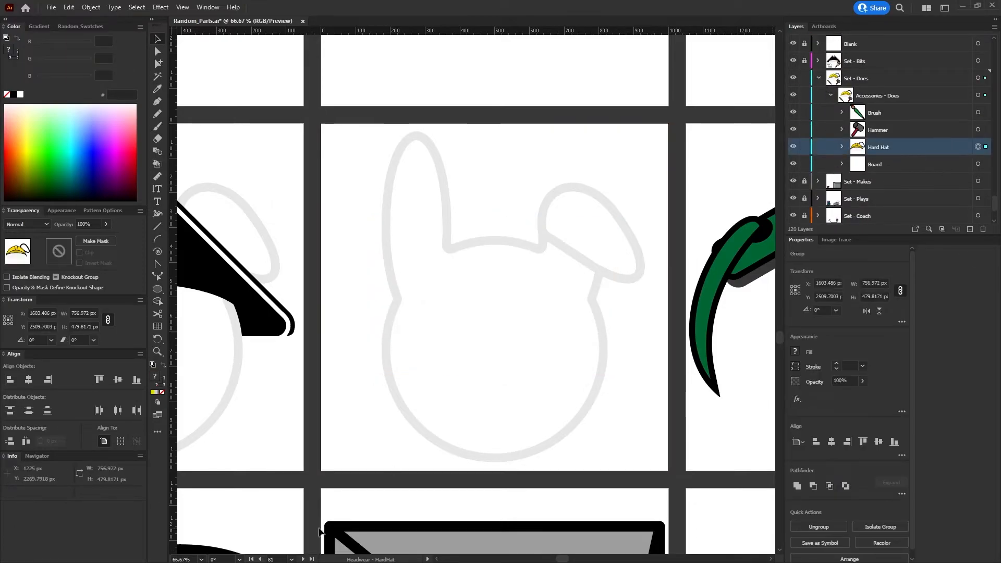
left_click(291, 559)
scroll(391, 471, "down", 8)
left_click(392, 472)
left_click(292, 559)
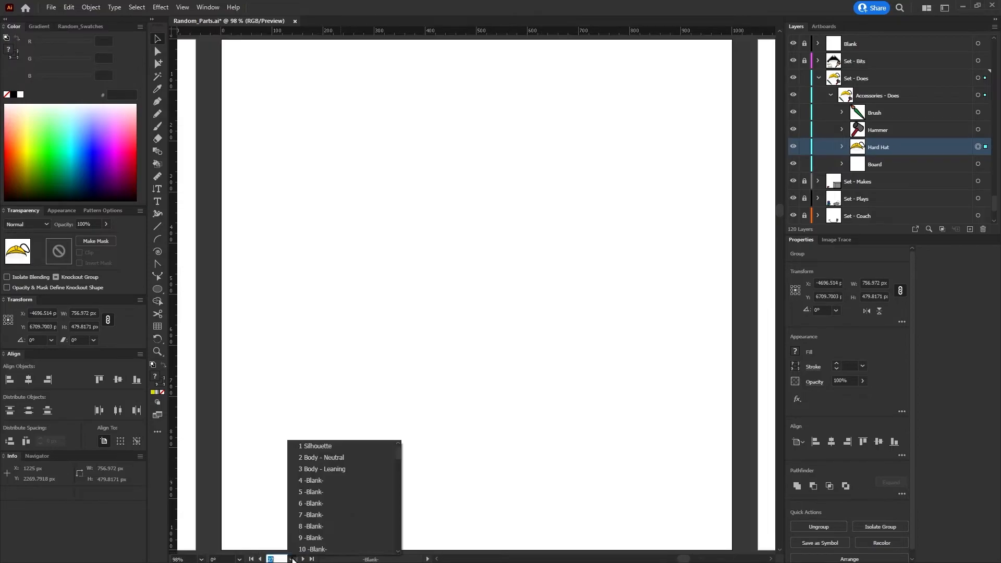
scroll(395, 536, "down", 20)
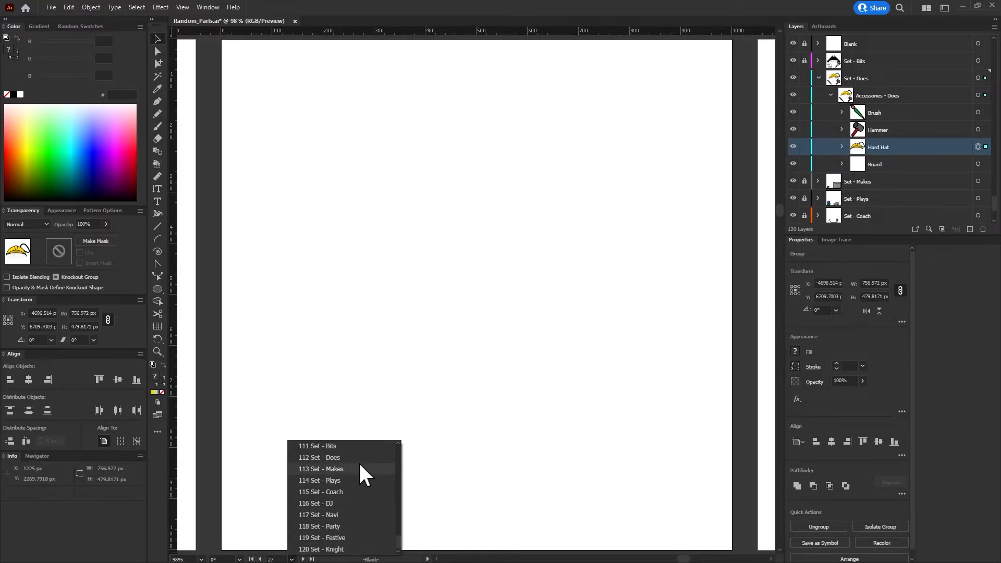
left_click(359, 461)
left_click(260, 558)
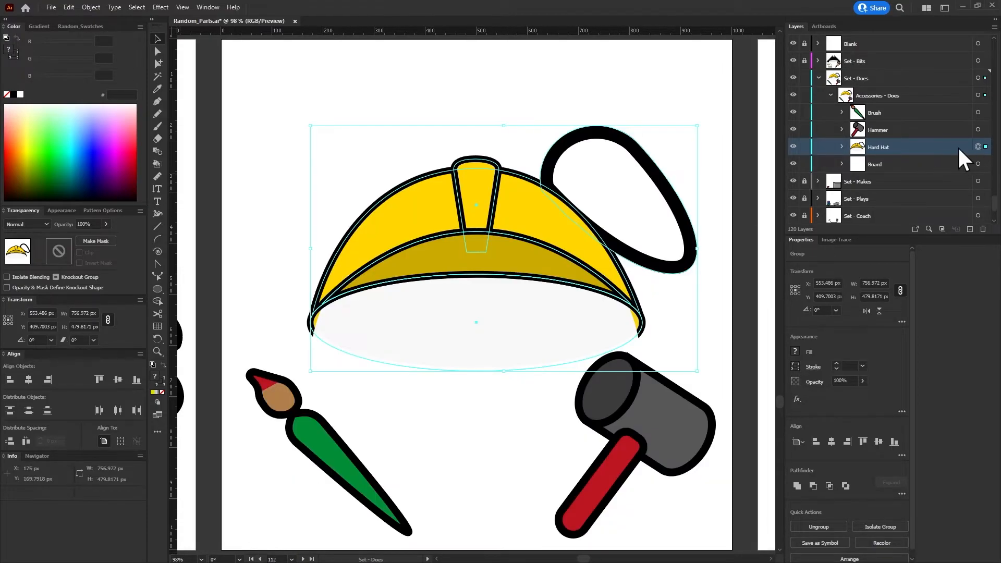
Copy the Accessories - Does group from Set - Does into the Headwear - HardHat layer on artboard 81
left_click(978, 95)
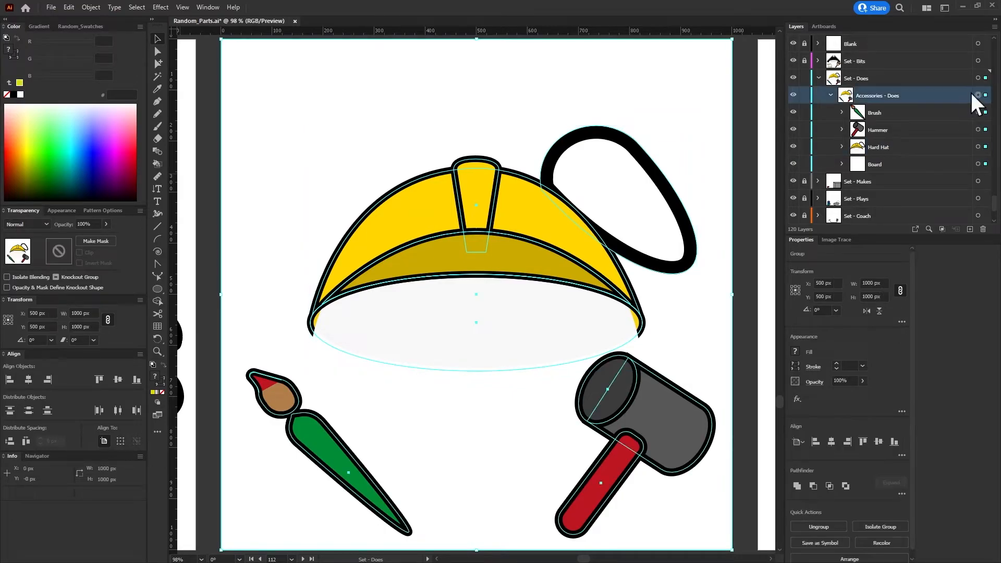
scroll(829, 146, "up", 3)
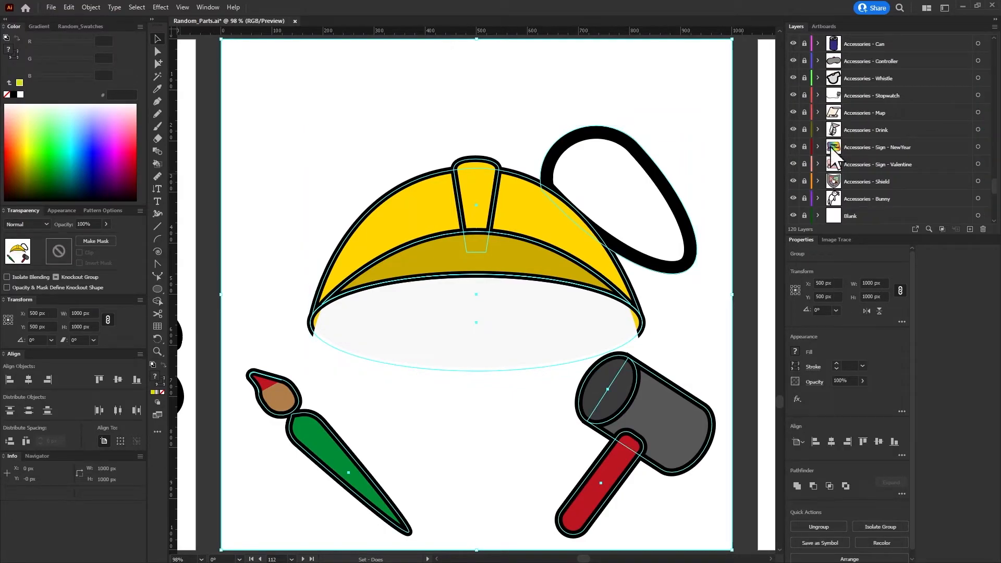
left_click(290, 558)
scroll(323, 502, "down", 15)
scroll(312, 517, "up", 10)
left_click(312, 517)
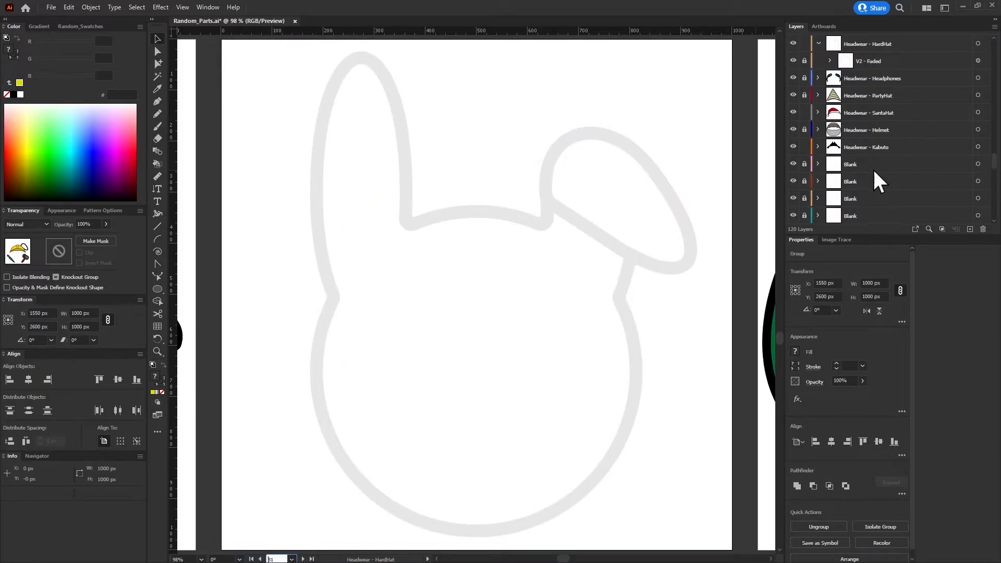
left_click(971, 43)
scroll(882, 93, "up", 1)
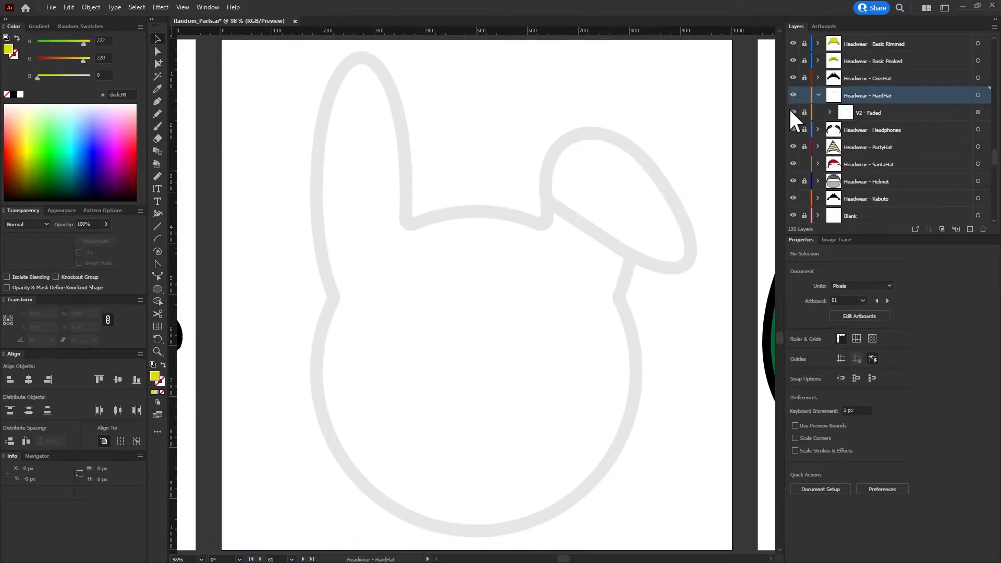
key("ctrl+v")
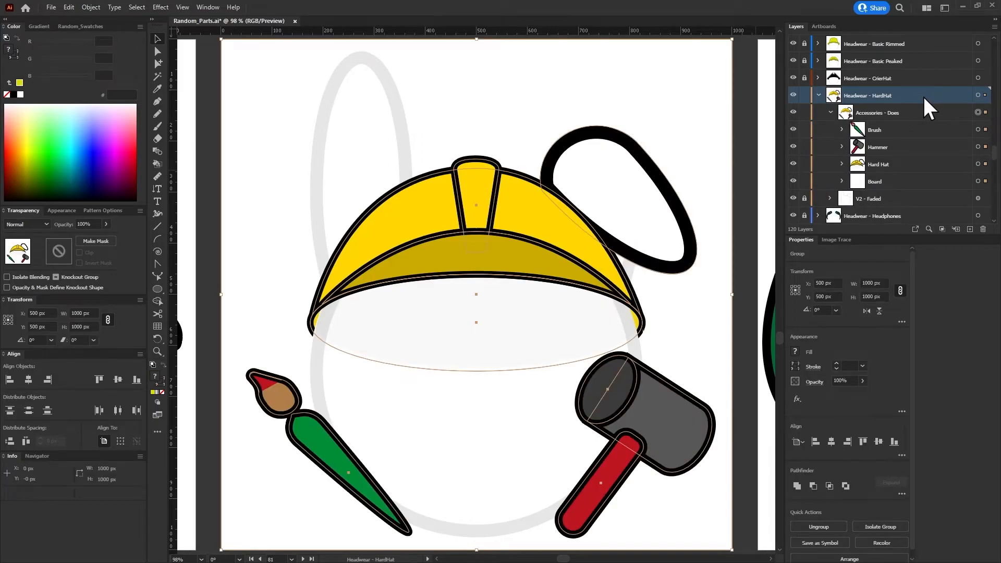
Move the Hard Hat group out of Accessories - Does to the top of its layer and rename it Headwear - HardHat
left_click(977, 129)
left_click_drag(902, 165, 889, 103)
double_click(869, 96)
key("ctrl+c")
double_click(866, 112)
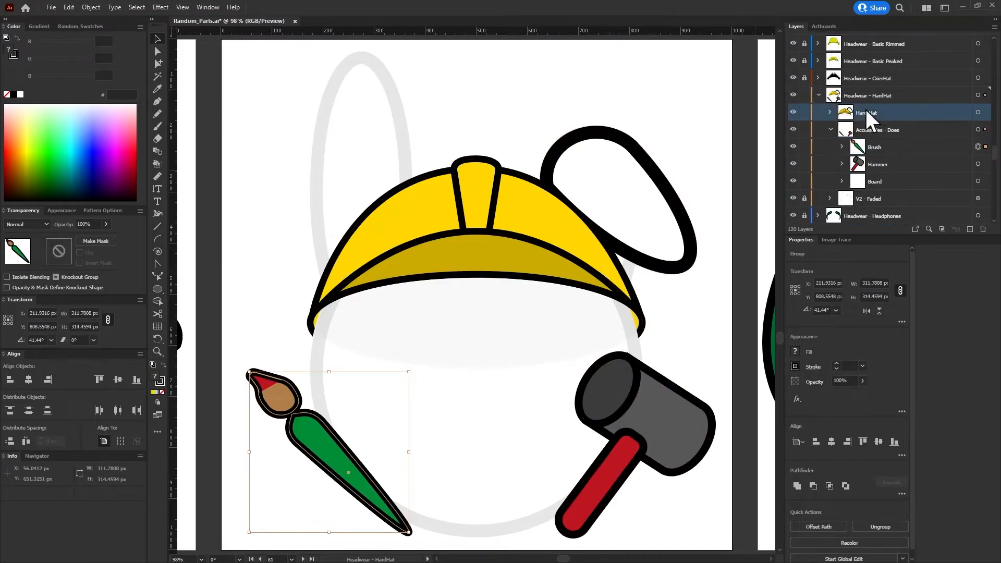
key("ctrl+v")
Try to delete the leftover Accessories - Does group, including its Board, from the Headwear - HardHat layer
left_click(964, 131)
left_click(982, 229)
left_click(830, 112)
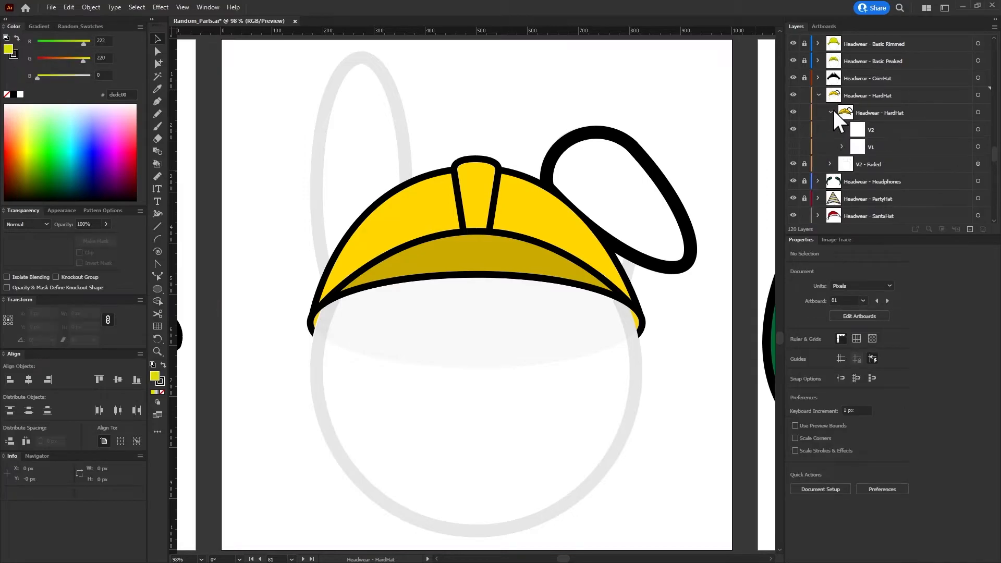
left_click(818, 78)
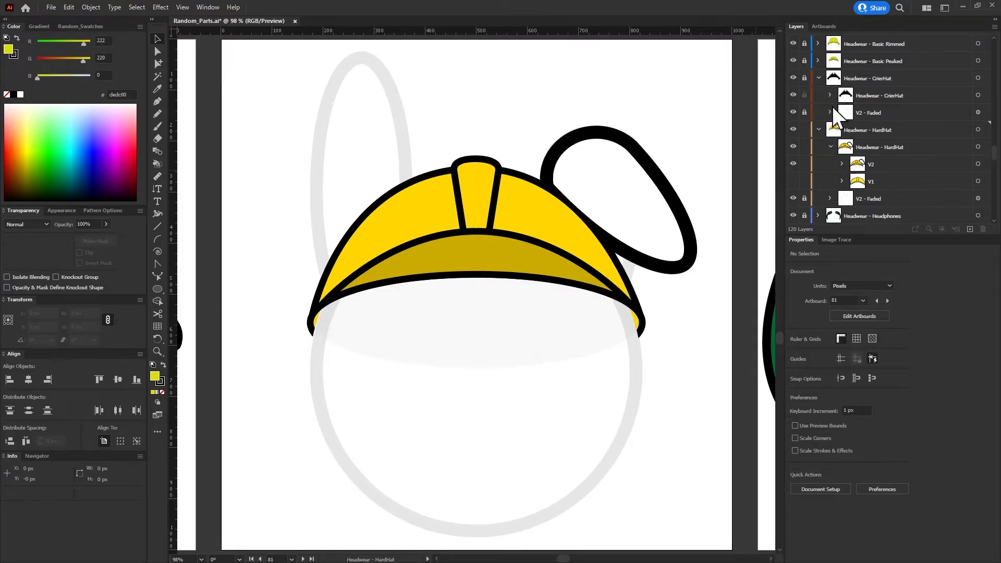
left_click(818, 78)
key("ctrl+z")
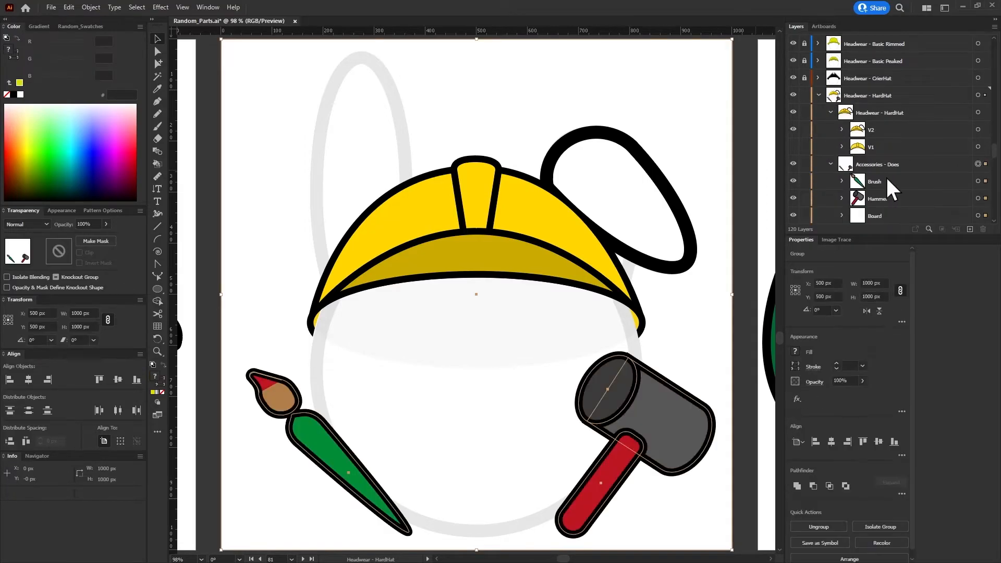
Keep the Board inside the Headwear - HardHat group and delete the remaining Accessories - Does group with Brush and Hammer
left_click(982, 229)
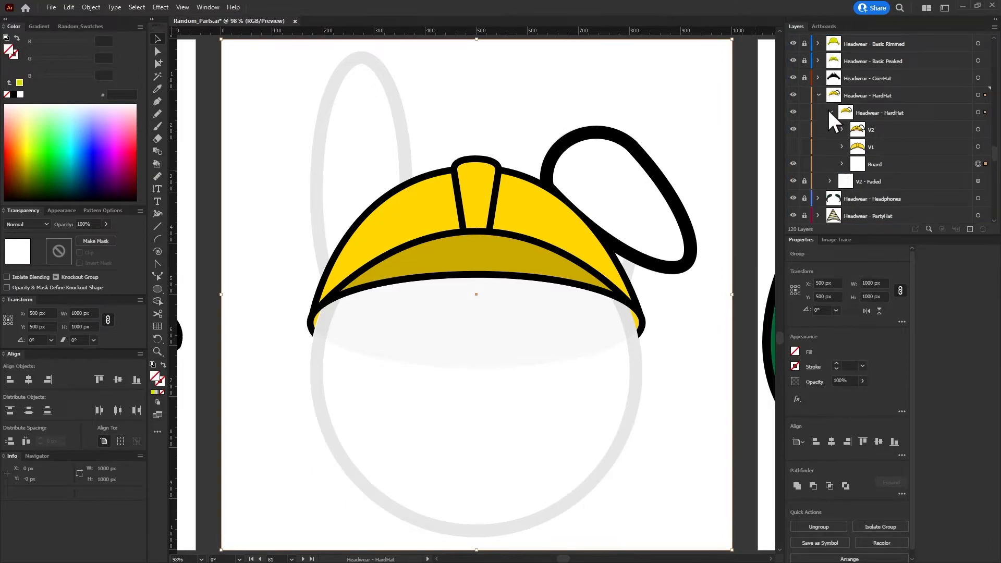
left_click(829, 113)
left_click(829, 112)
Delete the floppy ear path from V2 of the Headwear - HardHat group
left_click(842, 130)
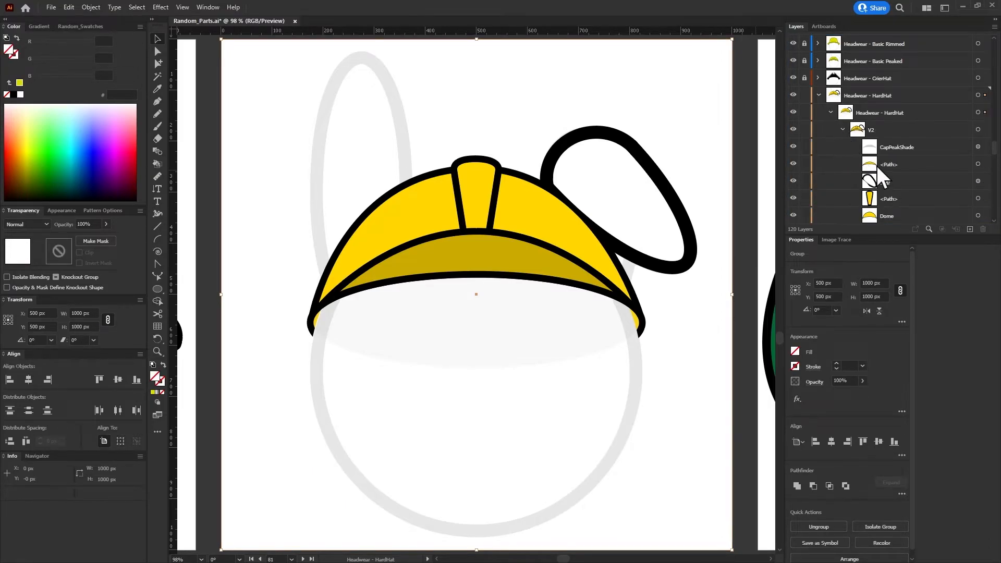
left_click(977, 181)
left_click(983, 229)
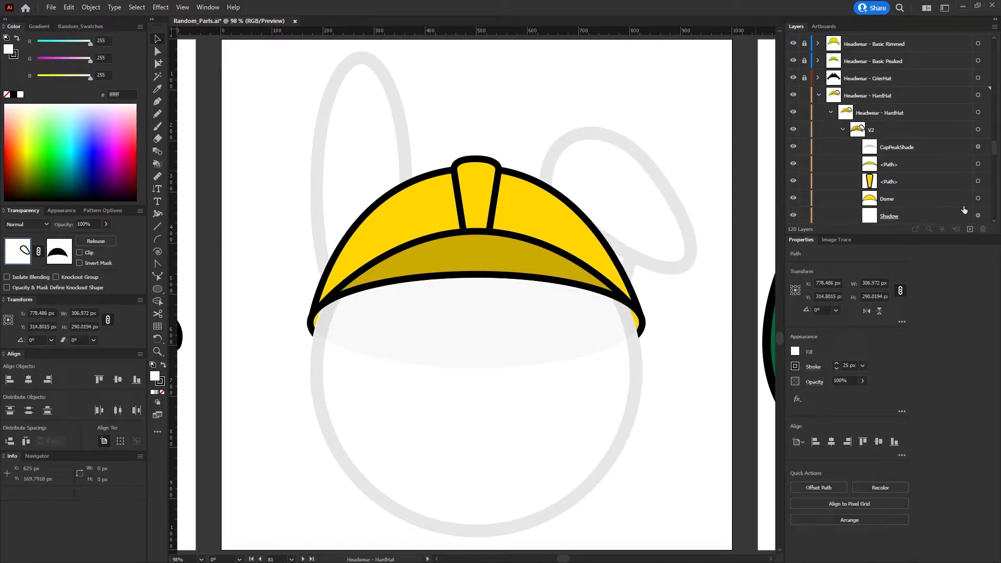
left_click(829, 113)
left_click(829, 112)
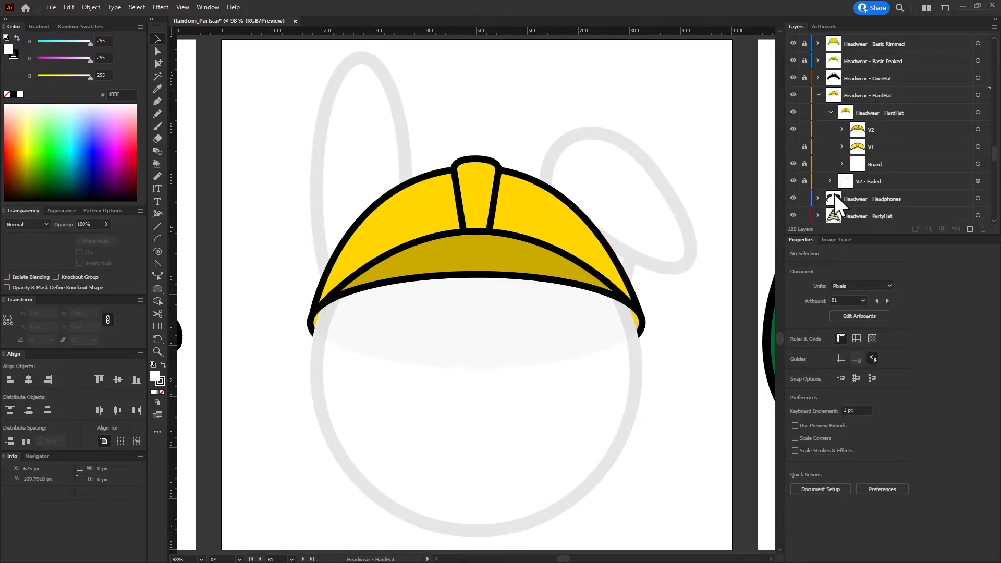
Hide the grey Shadow under the hard hat in V2 and lock the Headwear - HardHat layer
left_click(825, 105)
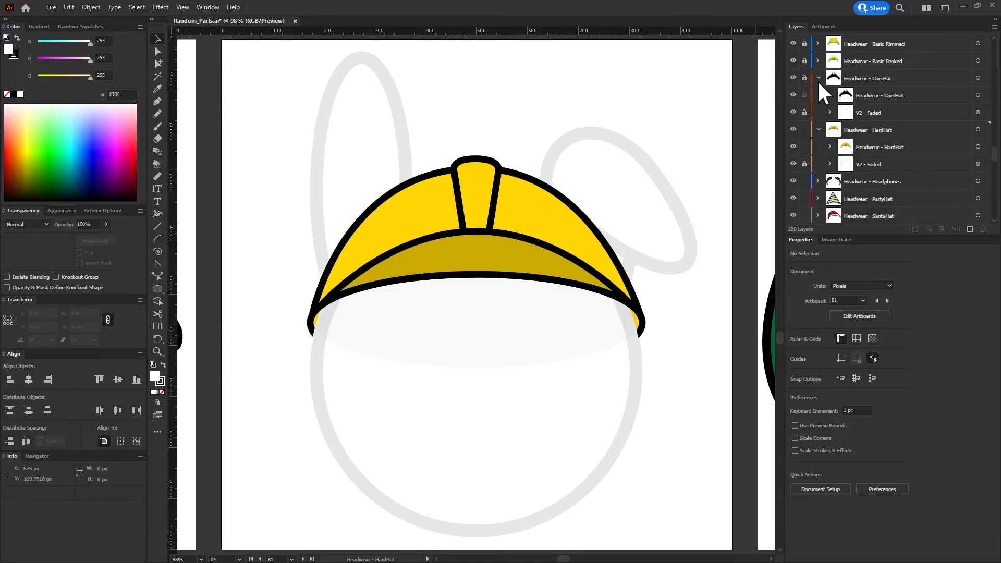
left_click(830, 113)
left_click(818, 95)
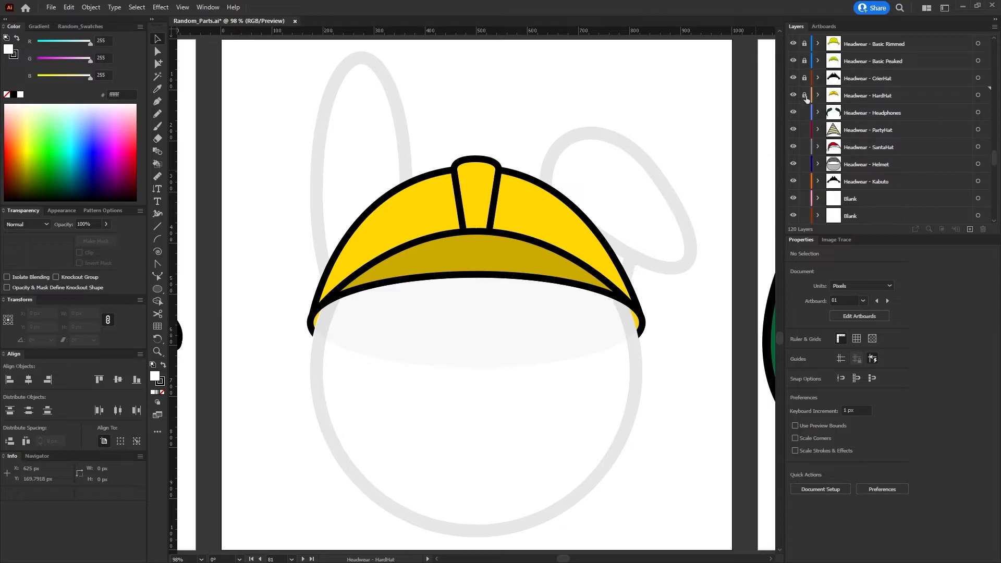
left_click(804, 96)
left_click(804, 95)
left_click(818, 95)
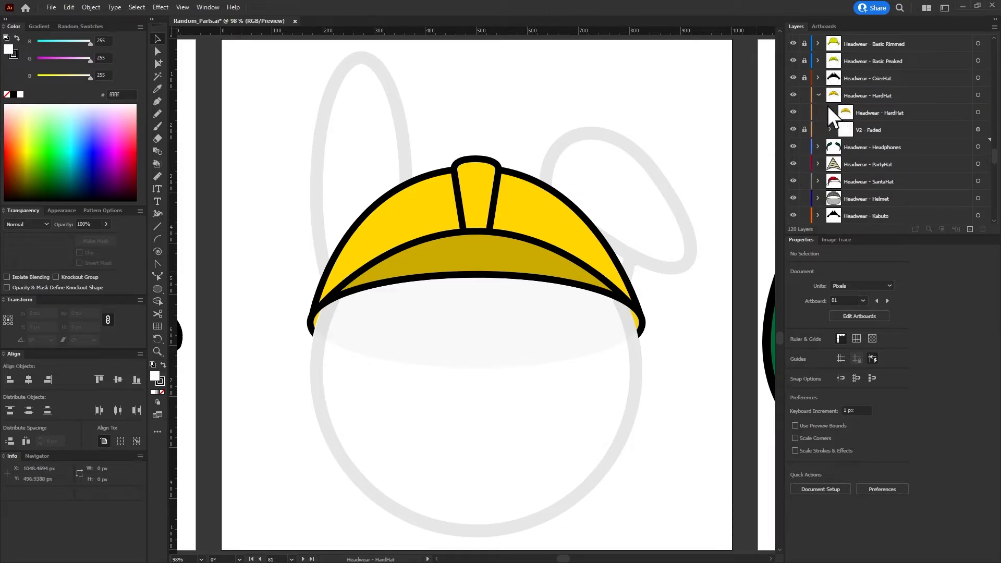
left_click(830, 112)
left_click(840, 130)
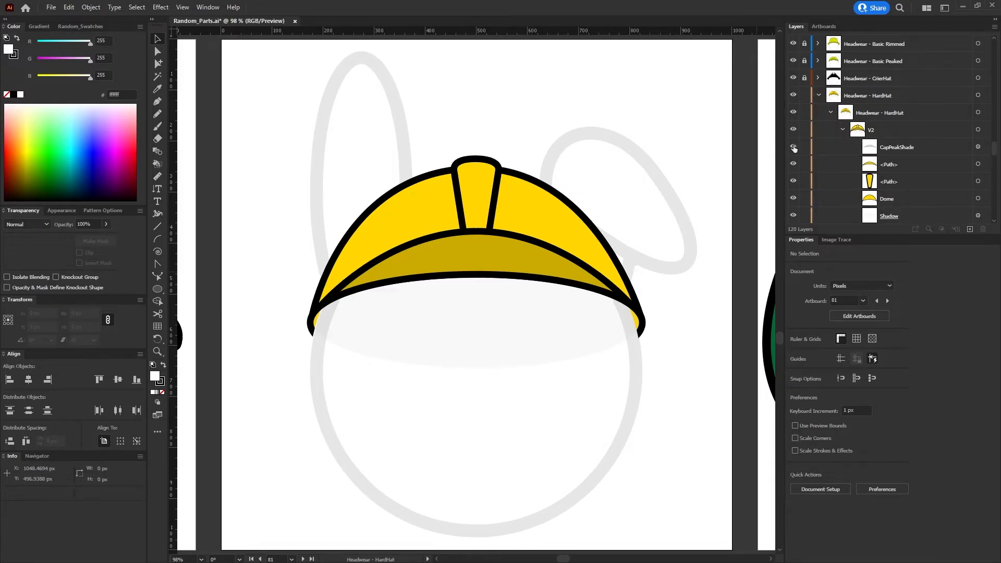
left_click(840, 130)
left_click(818, 95)
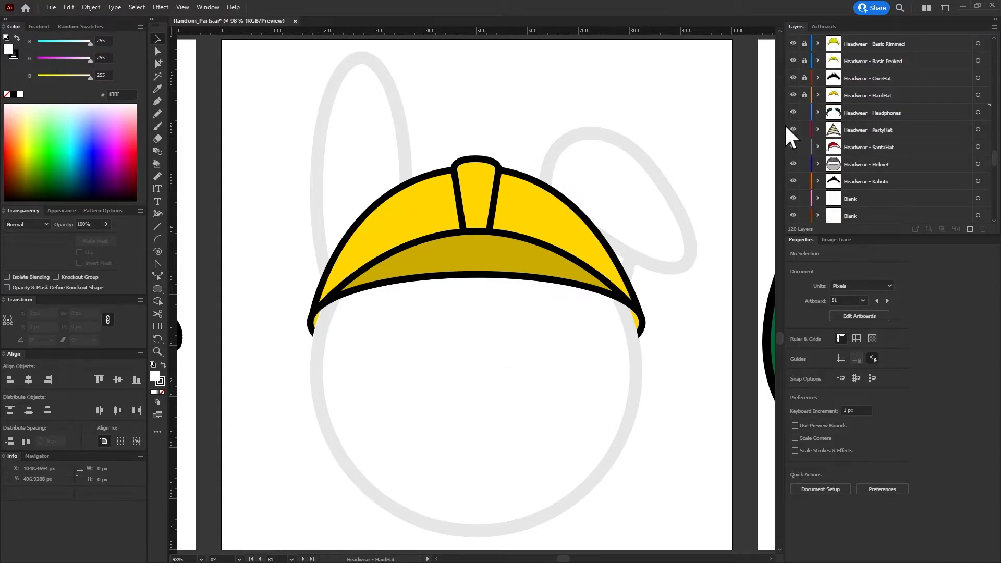
left_click(804, 95)
Examine the full artboard grid, comparing the headwear row with the accessories and set artboards below it
scroll(502, 440, "down", 6, "alt")
scroll(287, 448, "down", 1)
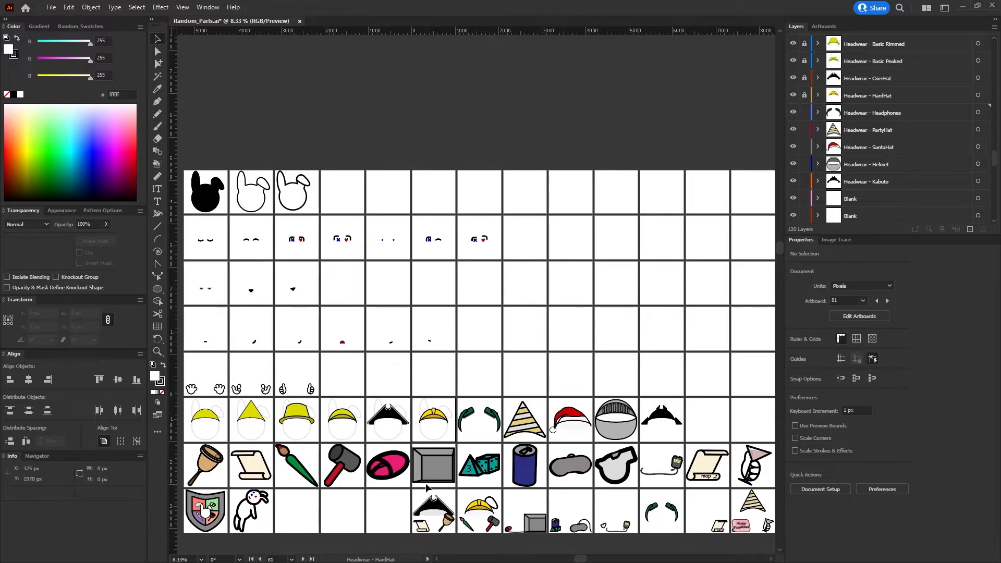
scroll(439, 453, "up", 3)
scroll(380, 363, "up", 4)
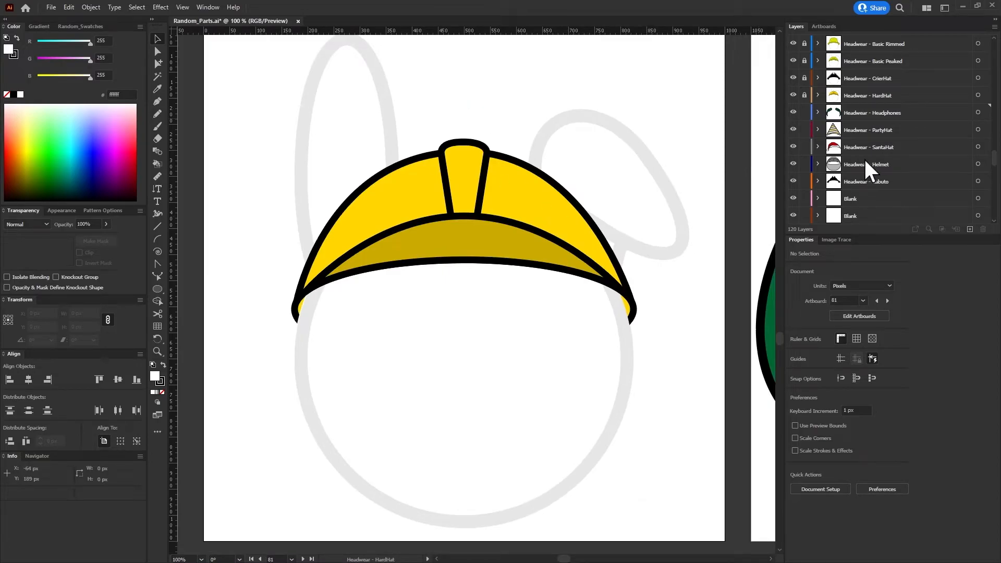
scroll(606, 229, "down", 6)
scroll(606, 229, "up", 1)
scroll(606, 229, "down", 1)
left_click_drag(785, 366, 791, 312)
Try to paste the hard hat's V2 - Faded group into the Headwear - Headphones layer on artboard 82
left_click(302, 558)
left_click(978, 113)
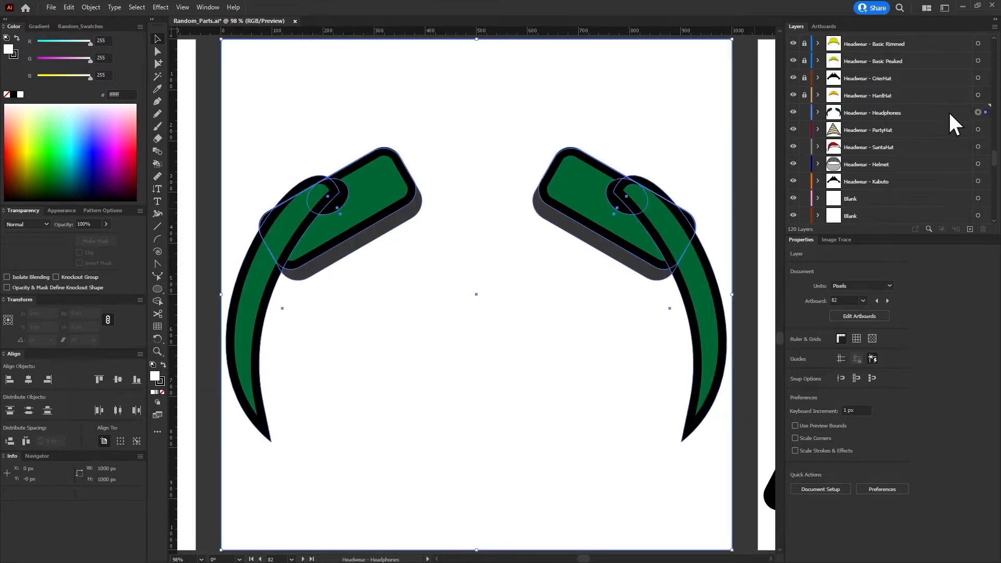
left_click(818, 96)
left_click(972, 128)
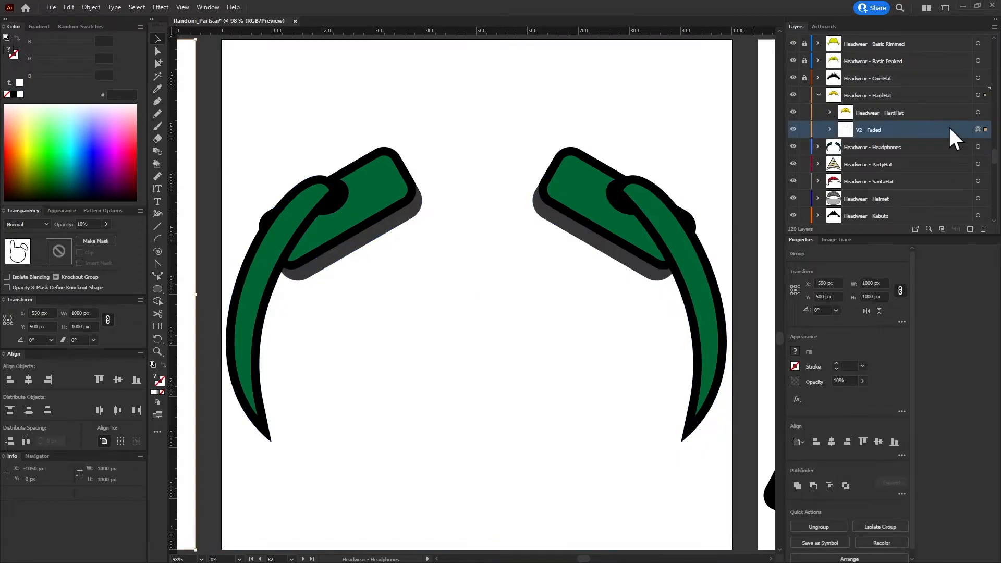
left_click(818, 96)
left_click(819, 112)
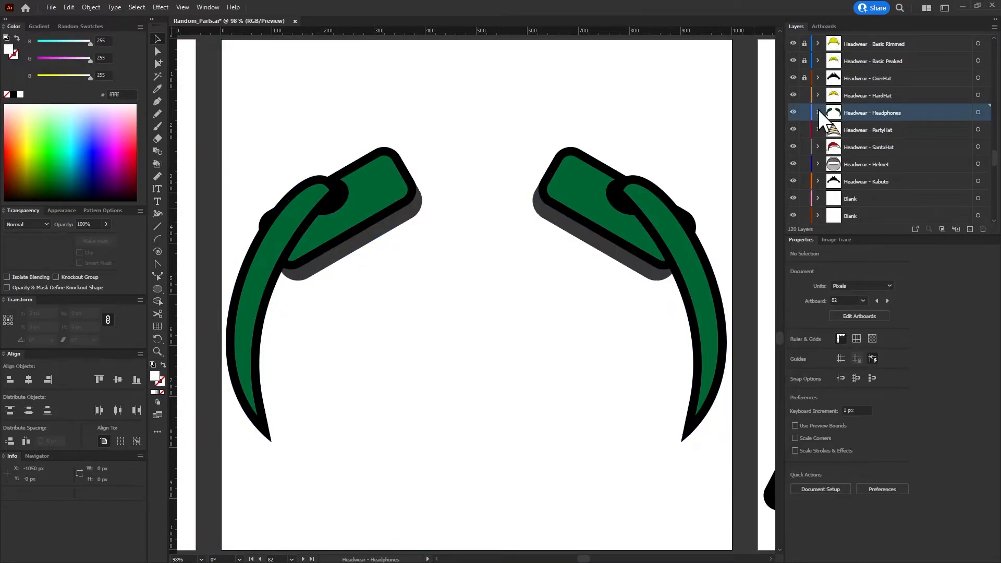
left_click(977, 112)
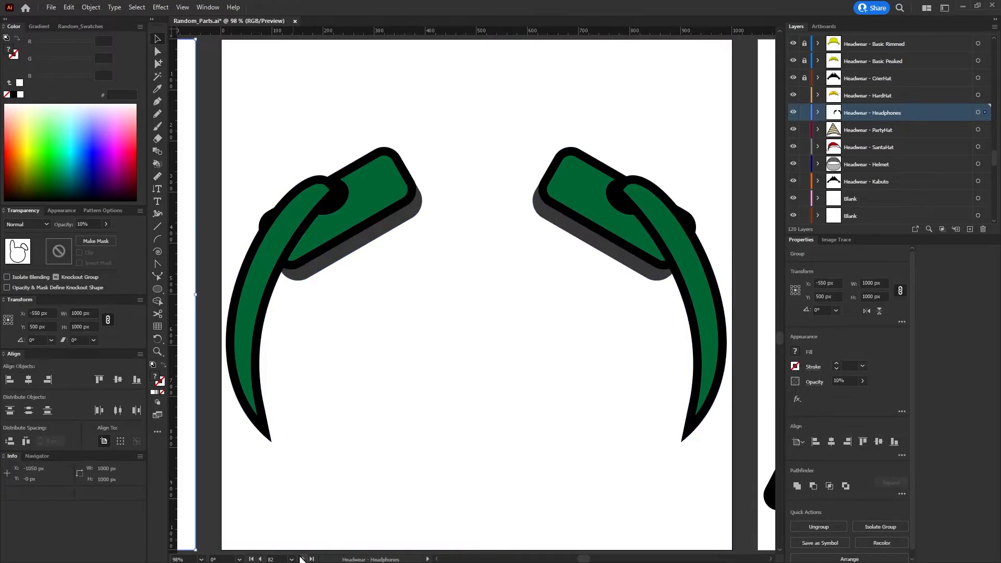
Copy V2 - Faded from artboard 81, relock the Headwear - HardHat layer, and paste the copy in place into Headwear - Headphones on artboard 82
left_click(260, 559)
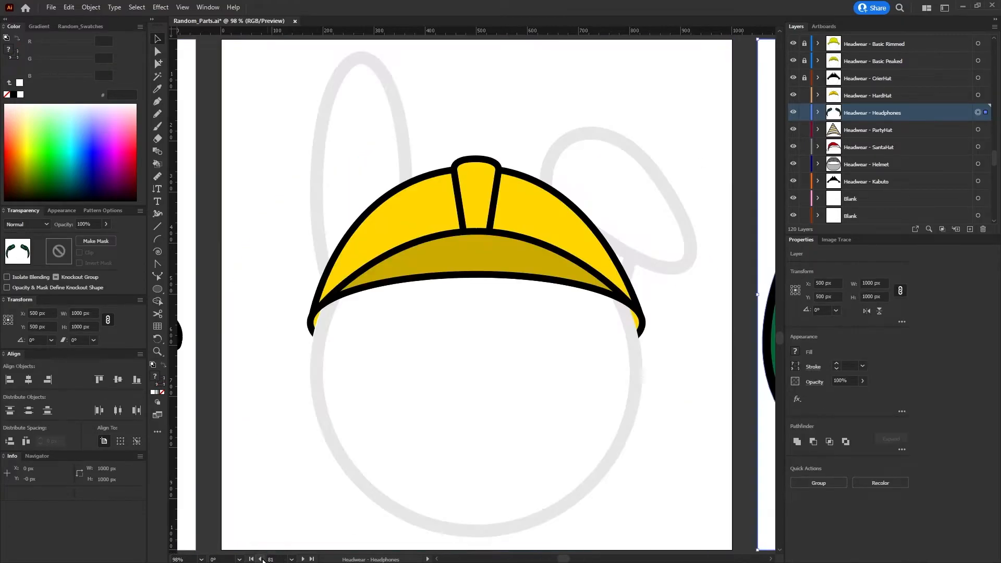
left_click(817, 95)
left_click(924, 129)
left_click(804, 129)
left_click(817, 95)
left_click(804, 96)
left_click(966, 111)
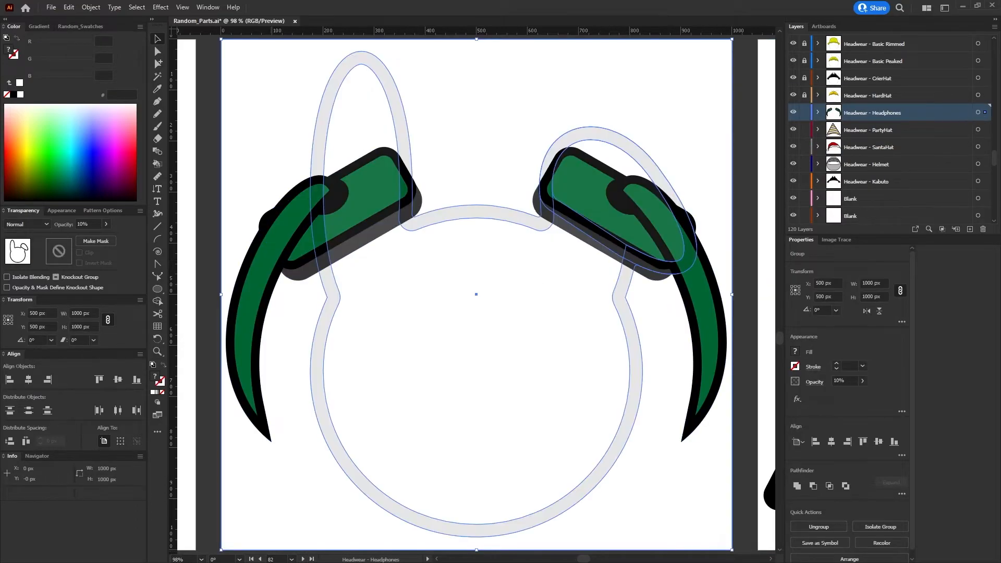
Paste V2 - Faded in place into the Headwear - PartyHat, SantaHat, Helmet and Kabuto layers on their respective artboards
left_click(303, 559)
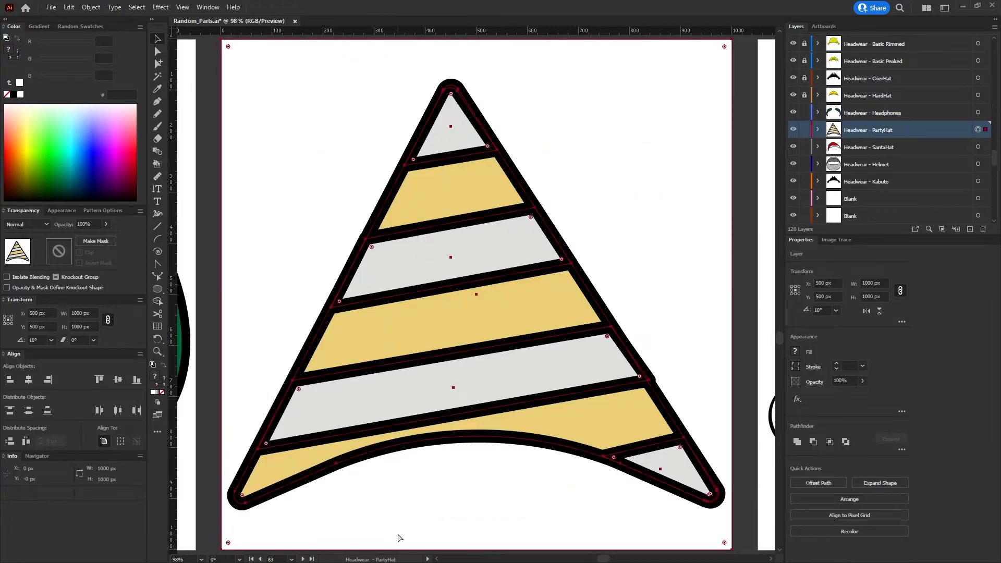
left_click(302, 559)
left_click(978, 147)
key("ctrl+f")
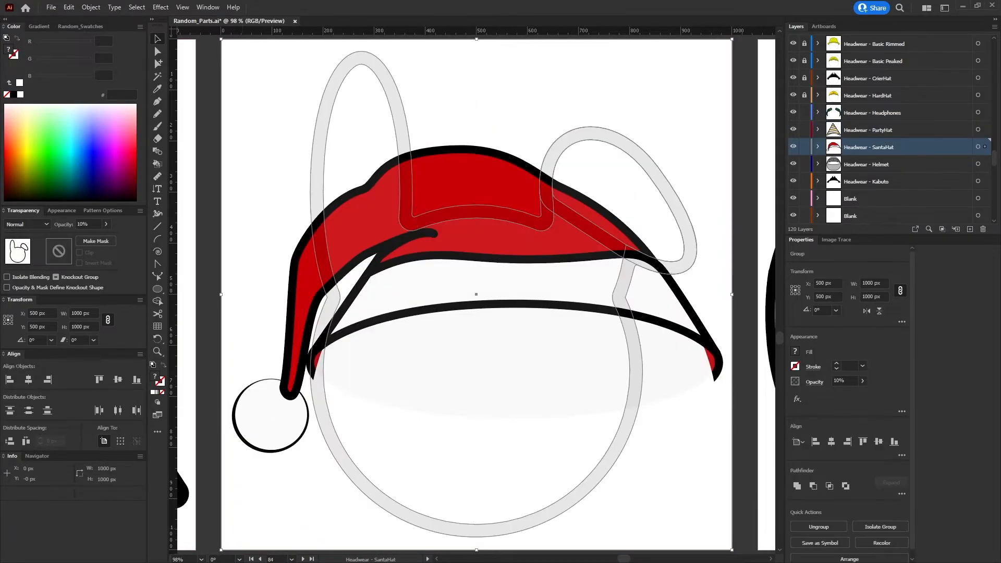
left_click(302, 559)
left_click(977, 164)
key("ctrl+f")
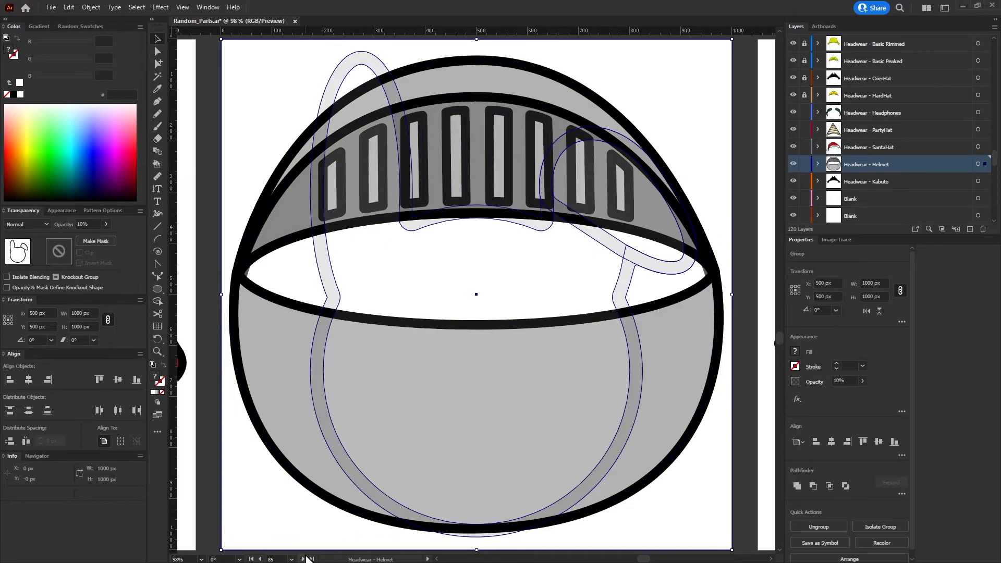
key("Page_Down")
left_click(978, 181)
key("ctrl+f")
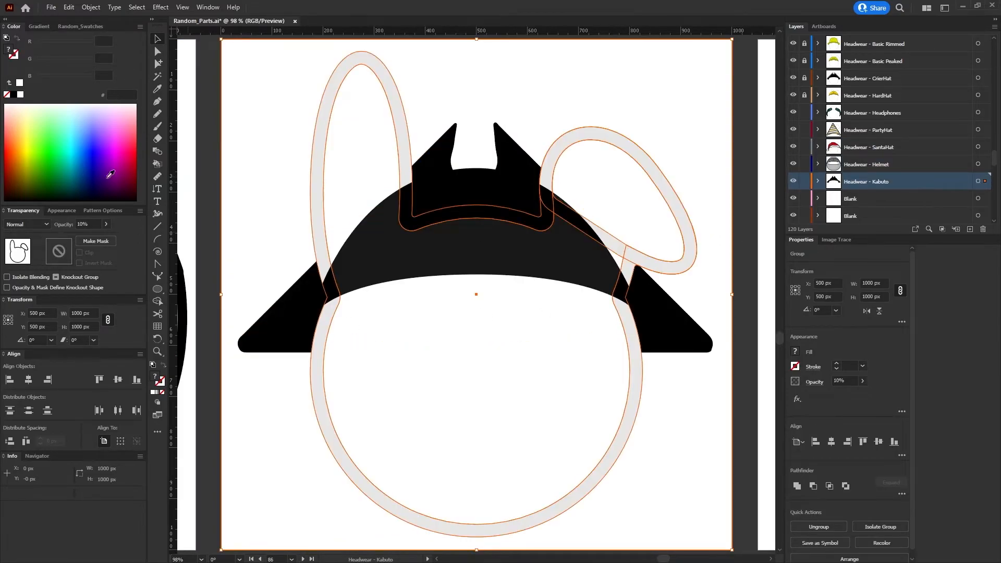
In Headwear - Kabuto, move V2 - Faded below the hat artwork and group the remaining hat objects together
left_click(817, 182)
left_click_drag(881, 147, 884, 197)
left_click(933, 163)
left_click(977, 147)
left_click(978, 165, "shift")
key("ctrl+g")
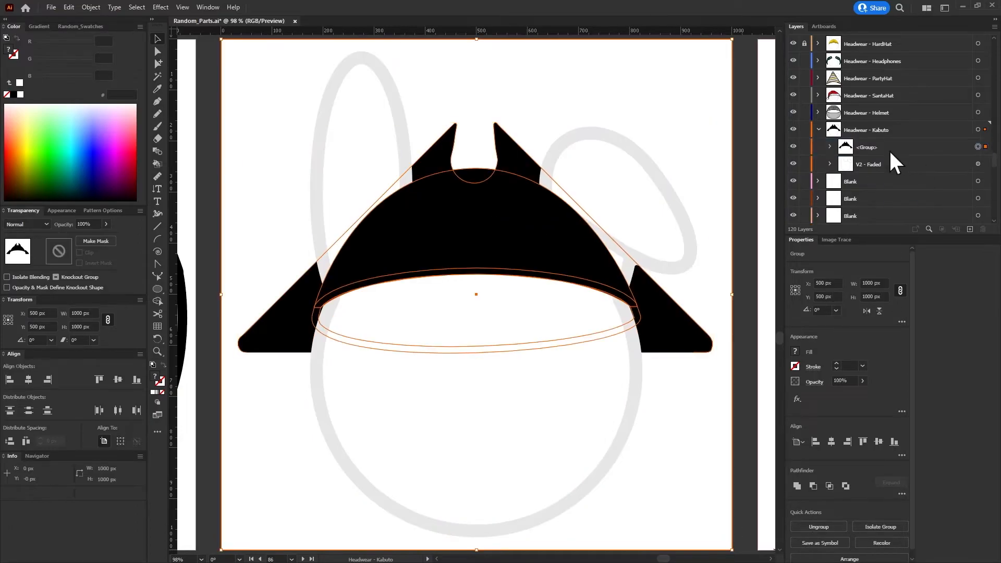
Rename the new hat group Headwear - Kabuto, then lock V2 - Faded and the Kabuto layer
left_click(875, 134)
double_click(874, 134)
key("ctrl+c")
left_click(500, 332)
double_click(867, 147)
key("ctrl+v")
left_click(887, 162)
left_click(803, 162)
left_click(817, 129)
left_click(366, 519)
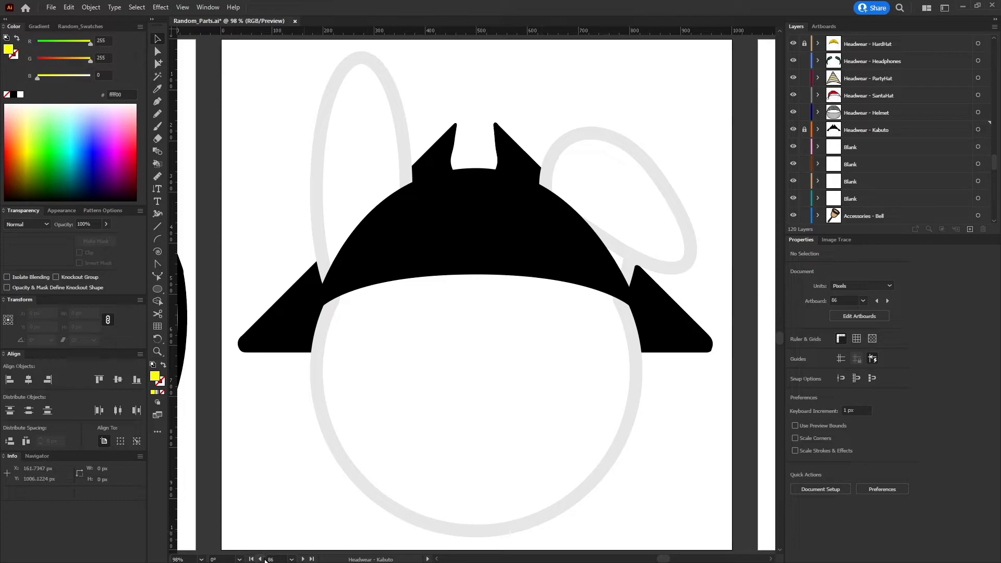
On artboard 85, move V2 - Faded below the Helmet group in the Headwear - Helmet layer
left_click(260, 558)
left_click(818, 112)
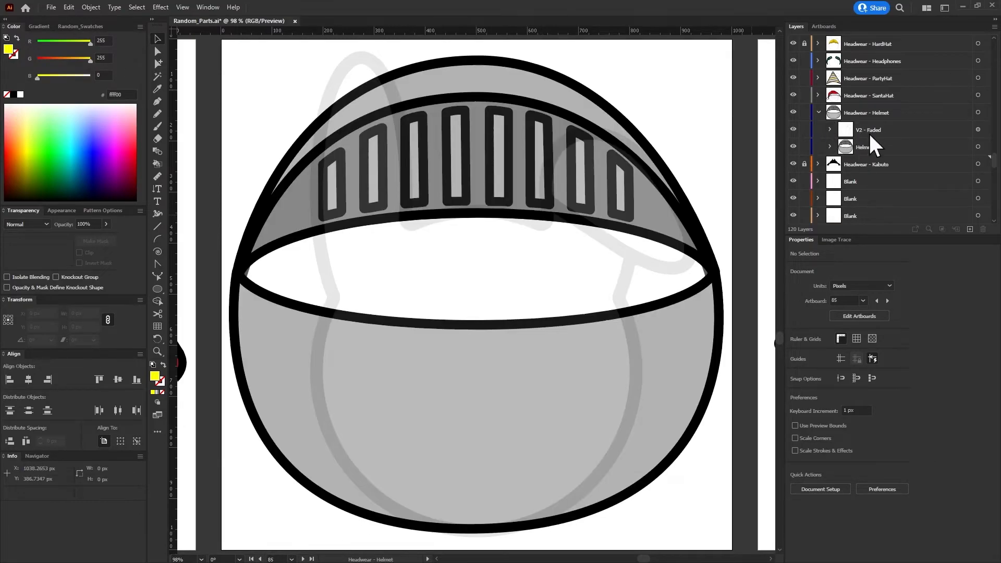
left_click_drag(869, 132, 879, 155)
Rename the Helmet group Headwear - Helmet to match its layer, then collapse the layer
double_click(881, 112)
key("ctrl+c")
left_click(500, 332)
double_click(867, 129)
key("ctrl+v")
key("Return")
left_click(818, 112)
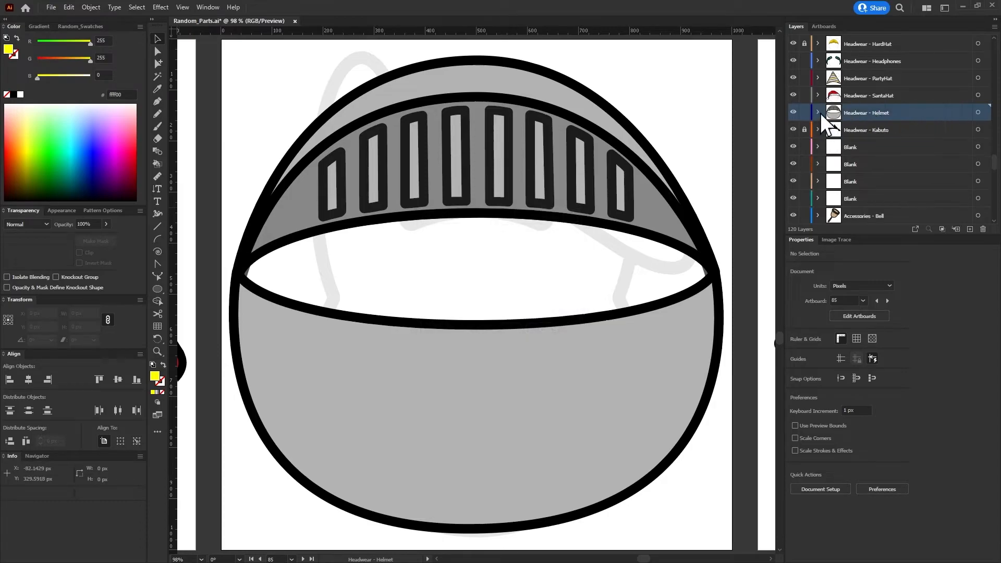
Rename the Accessories - SantaHat group Headwear - SantaHat to match its layer, then collapse and lock the layer
left_click(817, 95)
left_click(876, 95)
double_click(875, 96)
key("ctrl+c")
double_click(871, 114)
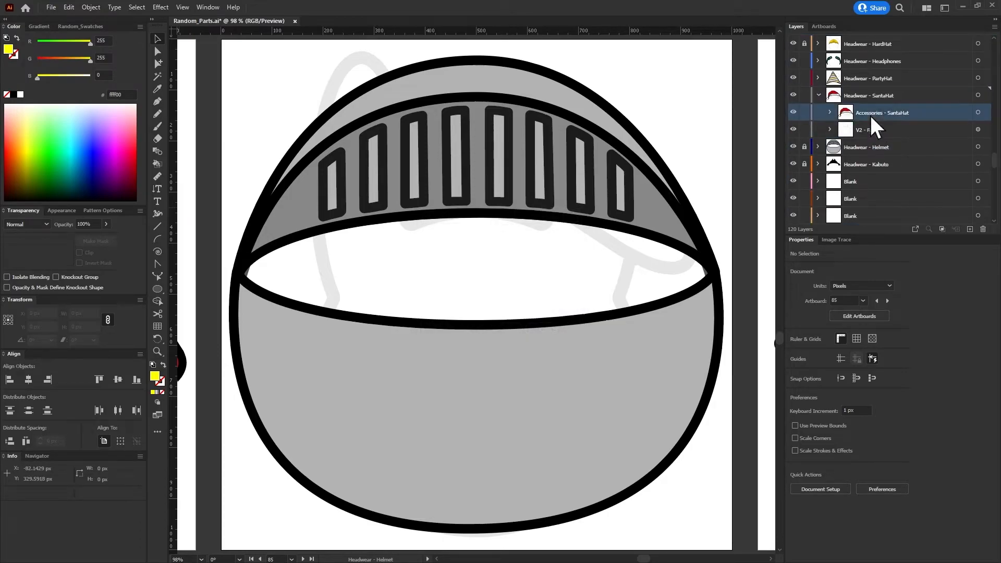
key("ctrl+v")
left_click(870, 131)
left_click(818, 95)
Rename the party hat group Headwear - PartyHat to match its layer, then collapse the layer
left_click(818, 78)
double_click(875, 78)
key("ctrl+c")
double_click(867, 112)
key("ctrl+v")
key("Return")
left_click(818, 78)
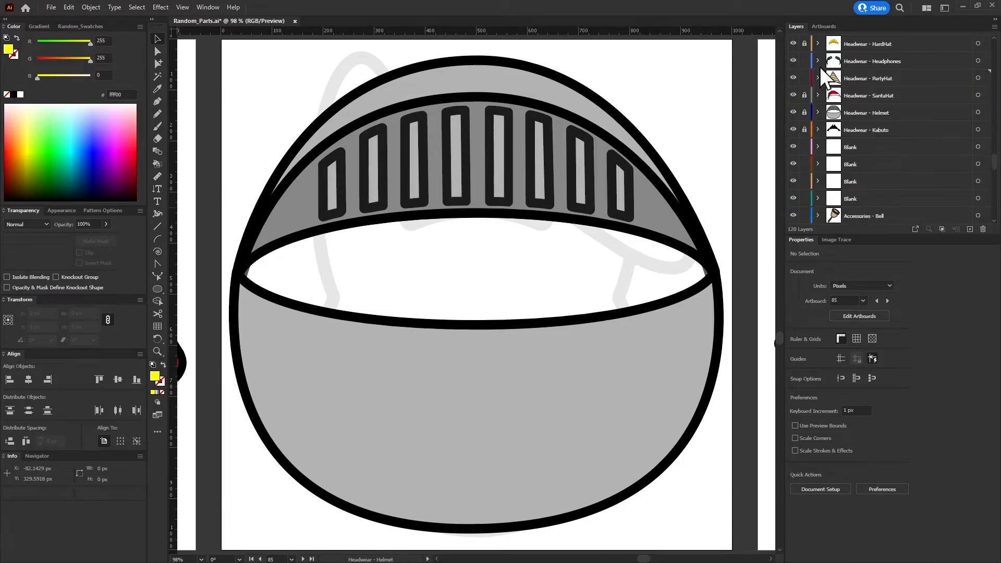
Name the headphones group Headwear - Headphones, keep it above V2 - Faded, then collapse and lock the layer
left_click(817, 60)
double_click(867, 60)
key("ctrl+c")
left_click(873, 95)
double_click(874, 96)
key("ctrl+v")
left_click_drag(833, 96, 836, 70)
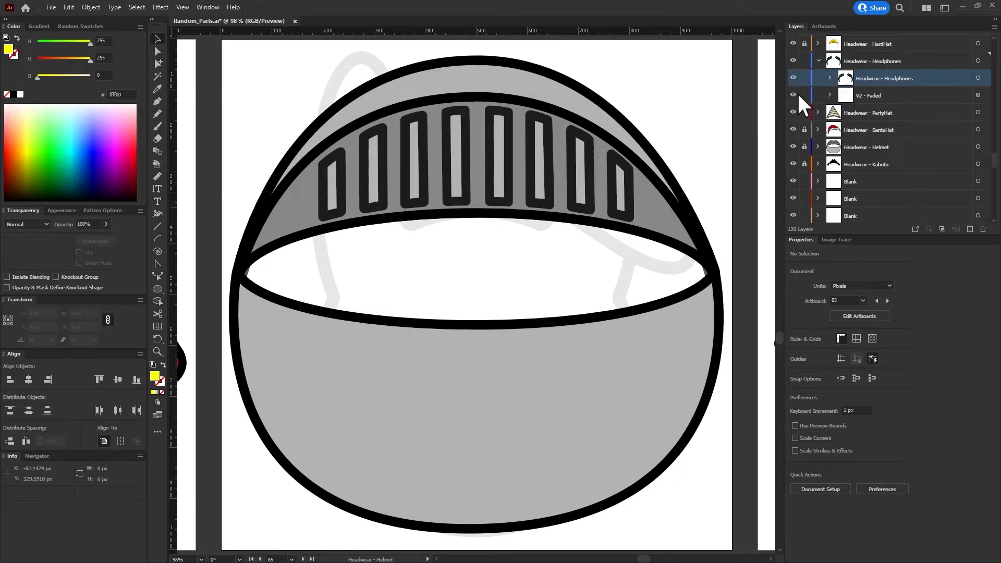
left_click(818, 60)
left_click(804, 60)
Compare the hats in the headwear artboard row with their versions in the Set artboards at the end of the file
scroll(517, 361, "down", 6)
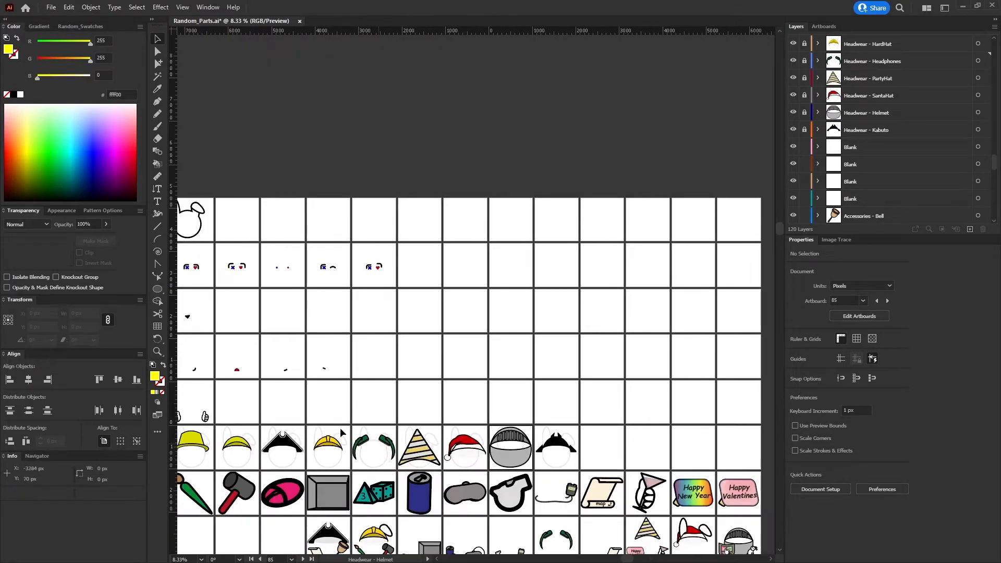
scroll(358, 472, "down", 1)
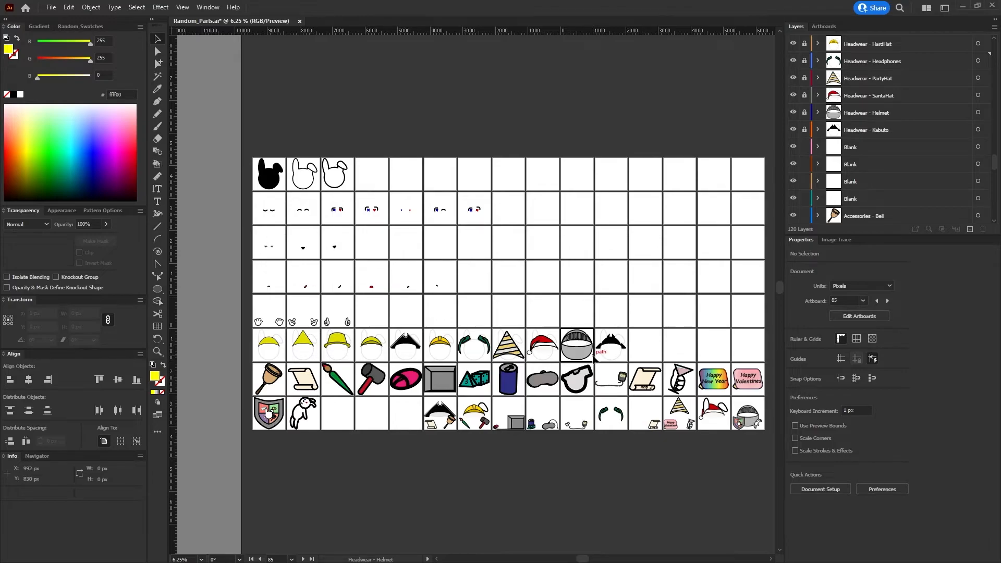
scroll(594, 354, "up", 4)
scroll(228, 349, "down", 2)
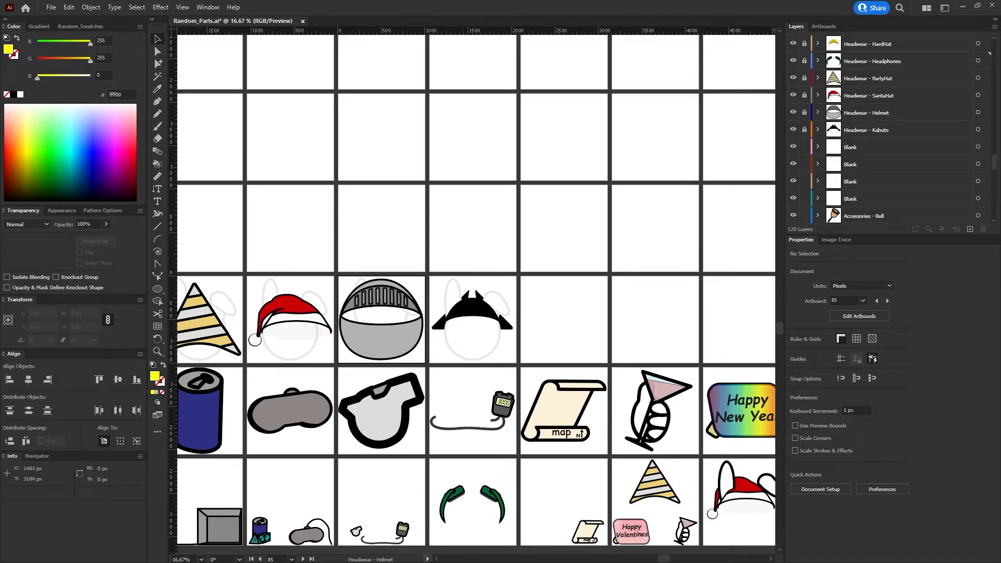
scroll(284, 439, "down", 2)
scroll(284, 439, "up", 1)
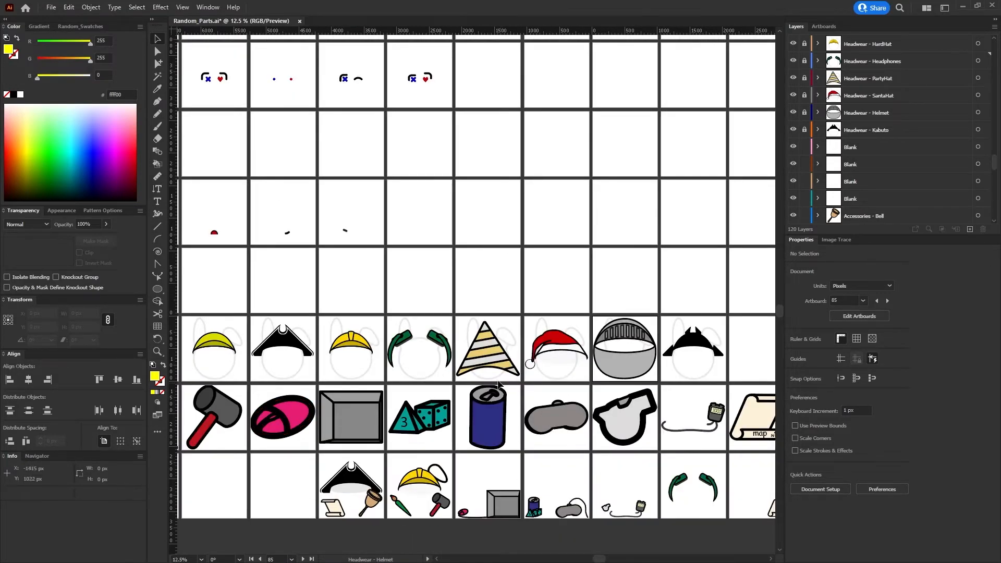
scroll(608, 378, "down", 1)
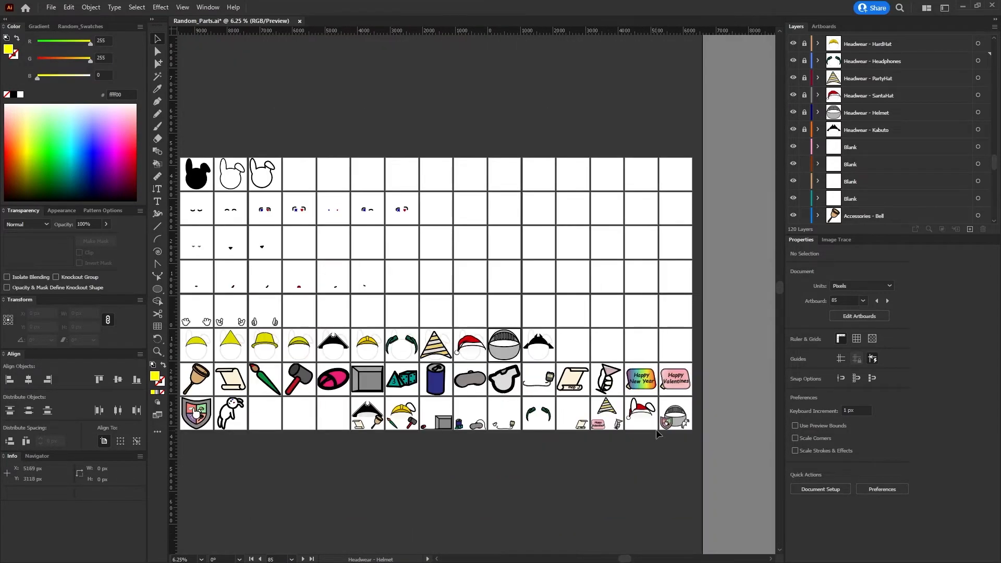
scroll(379, 361, "up", 1)
scroll(380, 361, "up", 1)
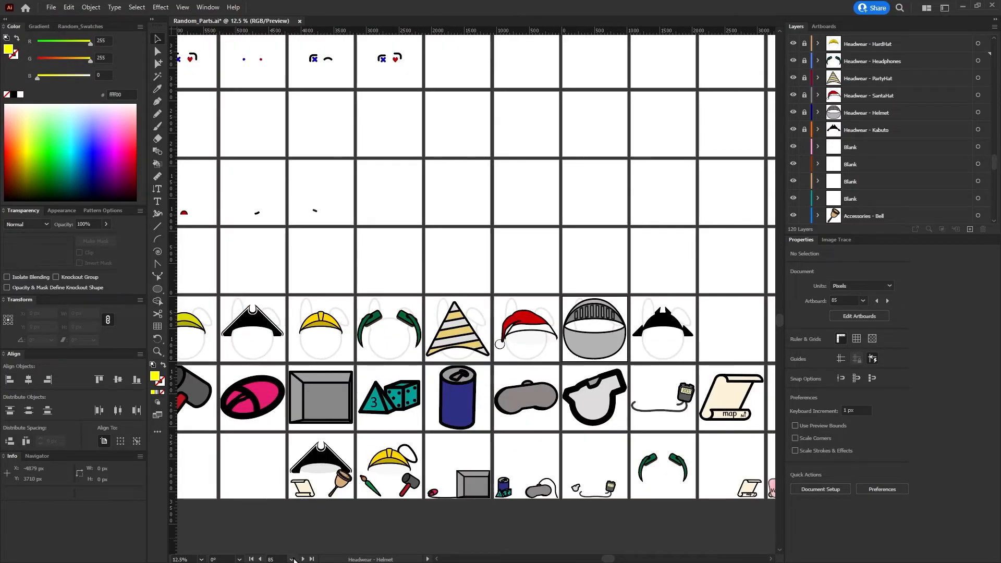
On artboard 116 Set - DJ, unlock the Set - DJ layer and copy its Accessories - DJ group
left_click(292, 559)
left_click_drag(398, 447, 402, 556)
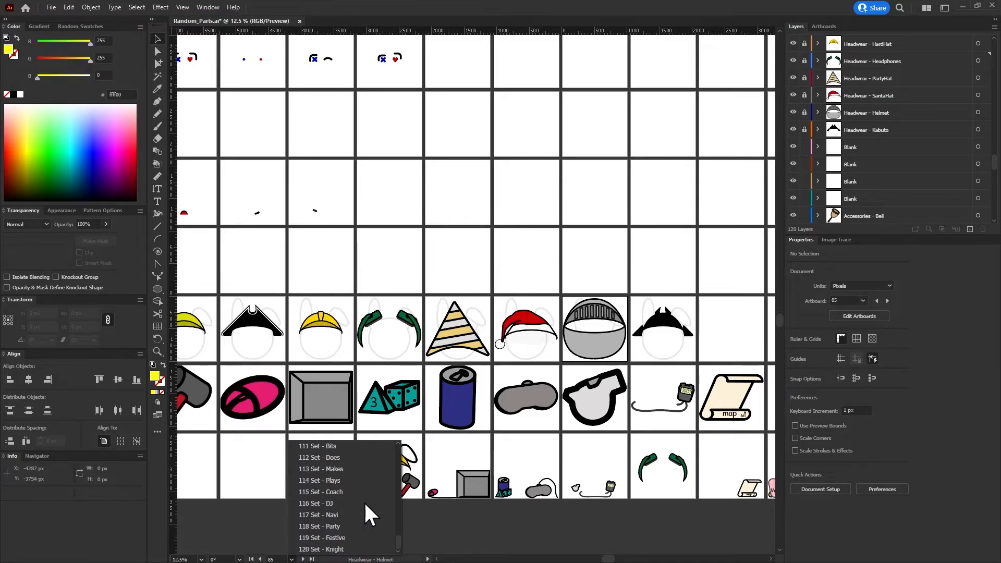
left_click(335, 502)
scroll(833, 167, "down", 5)
scroll(834, 167, "down", 5)
left_click(819, 78)
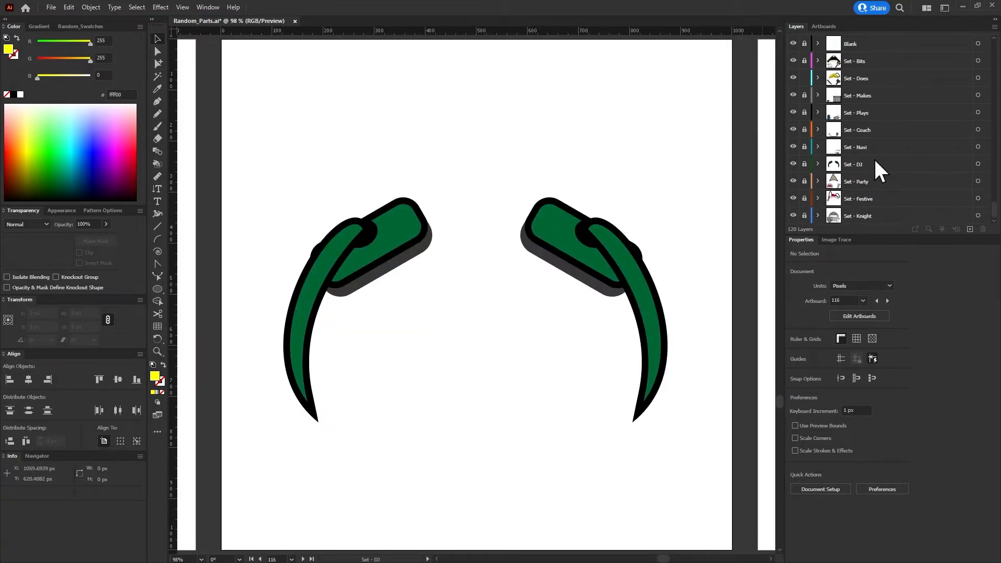
left_click(817, 163)
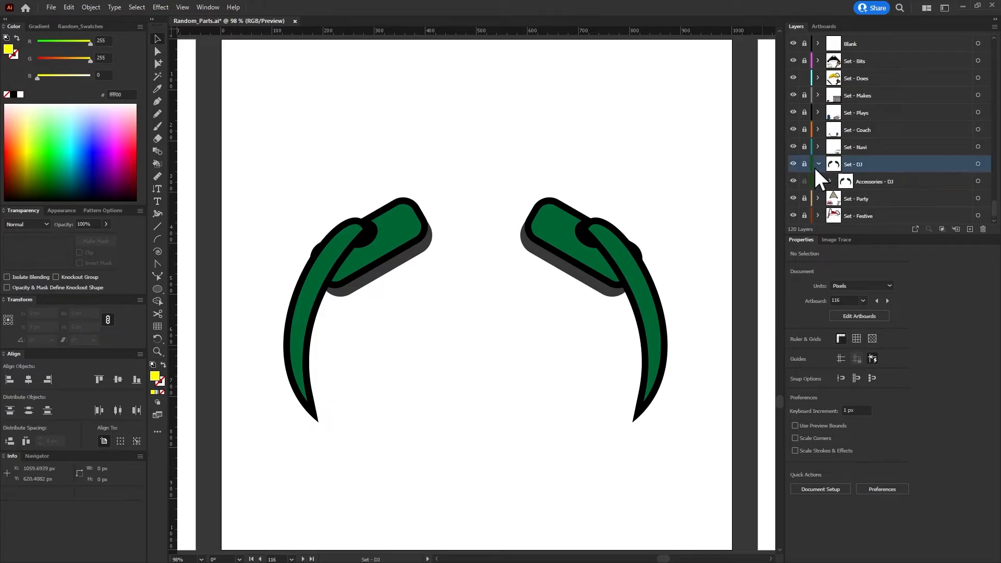
left_click(977, 181)
scroll(842, 159, "up", 10)
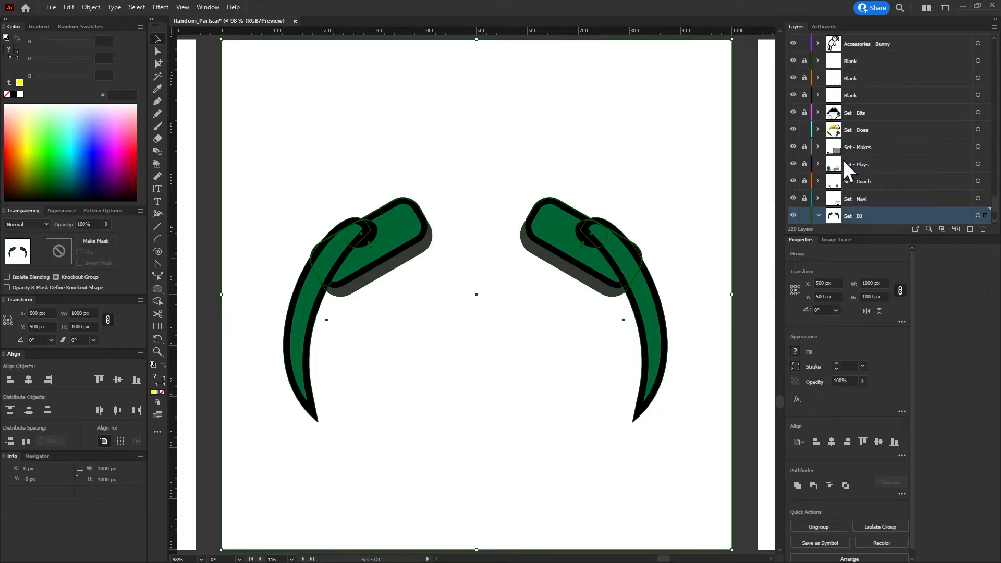
key("ctrl+shift+a")
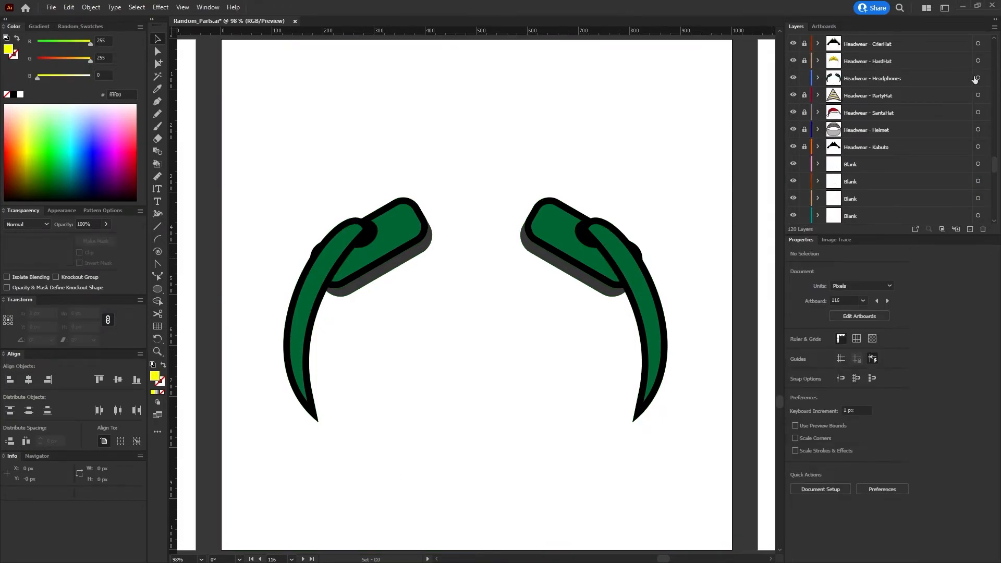
Paste Accessories - DJ in place in the Headwear - Headphones layer on artboard 82 and delete the old Headwear - Headphones group
left_click(977, 77)
left_click(291, 559)
scroll(326, 523, "down", 20)
scroll(400, 512, "up", 4)
scroll(401, 513, "down", 2)
left_click(333, 506)
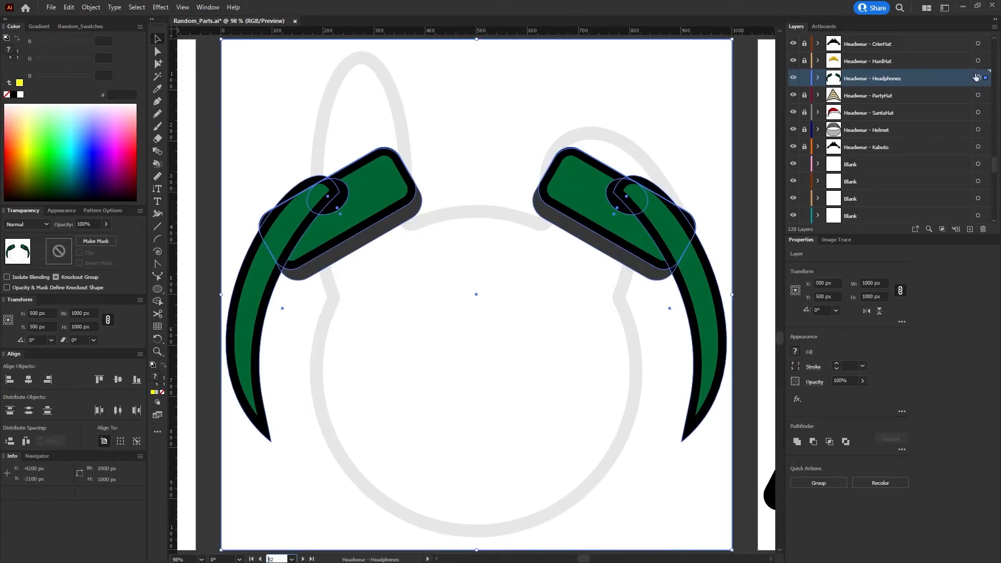
left_click(817, 78)
left_click(977, 112)
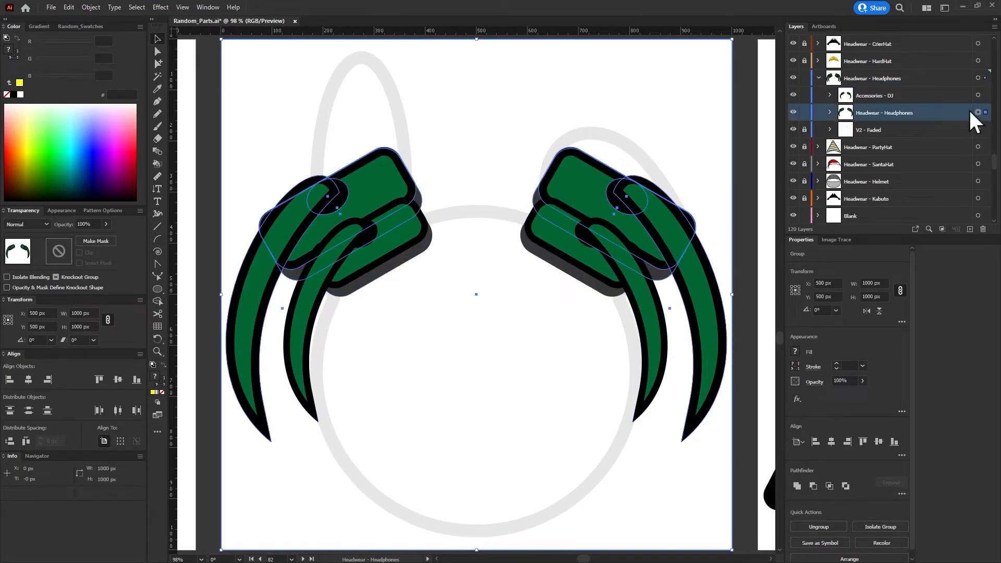
left_click(982, 228)
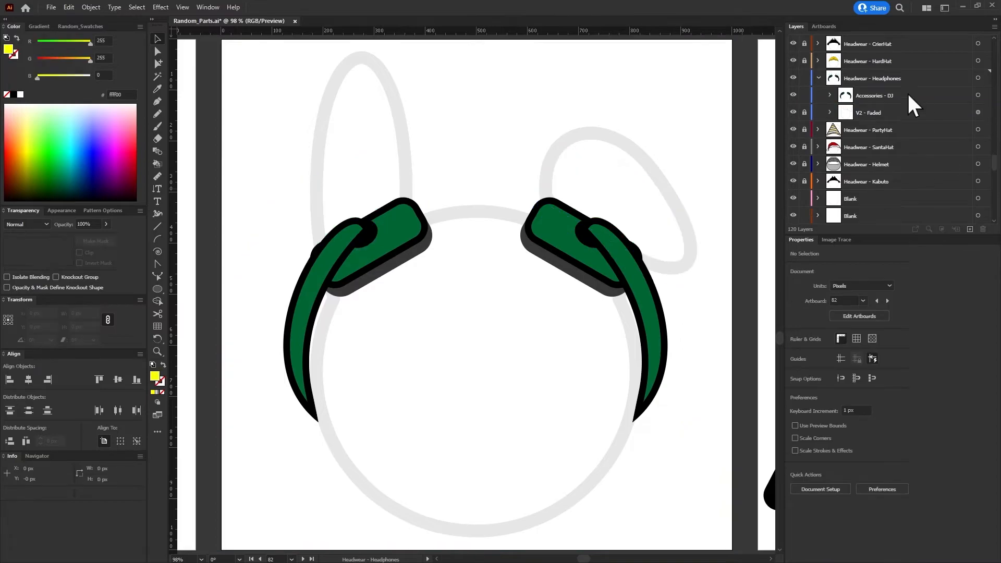
Rename the pasted Accessories - DJ group Headwear - Headphones, then collapse and lock the layer
double_click(866, 79)
key("ctrl+c")
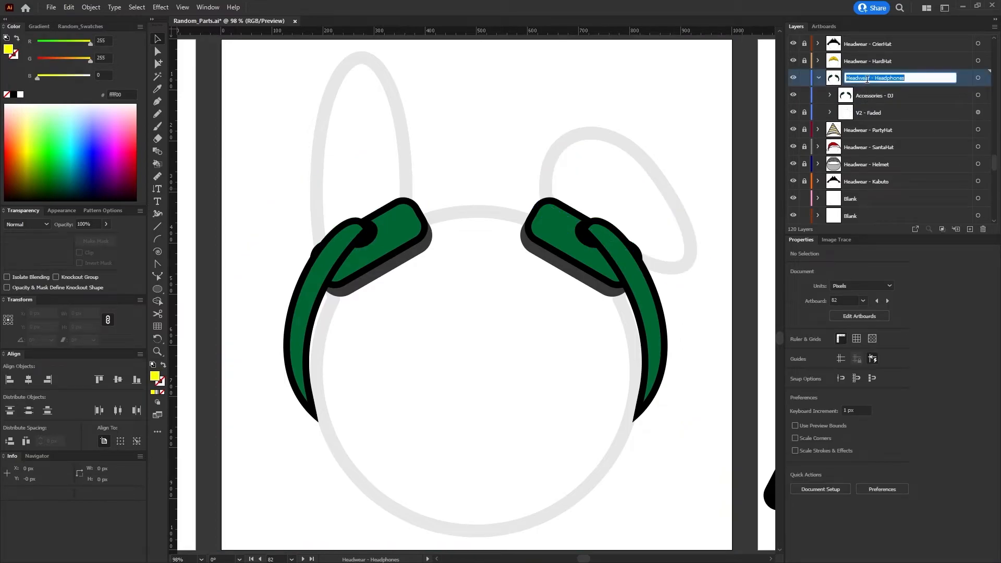
double_click(866, 89)
key("ctrl+v")
key("Return")
left_click(817, 78)
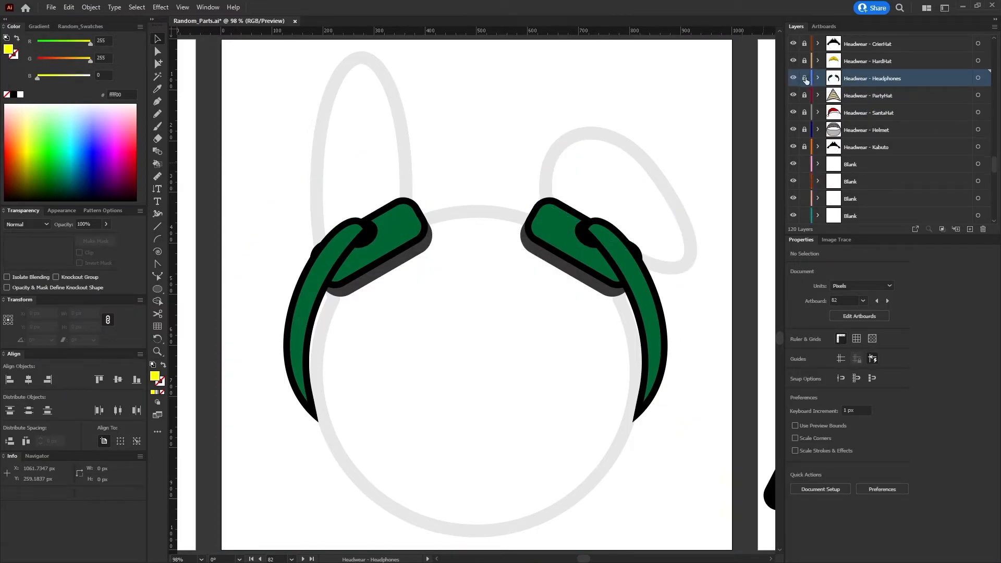
Collapse and lock Set - DJ, then unlock Set - Party and select the Party Hat group inside Accessories - Party
scroll(921, 98, "down", 5)
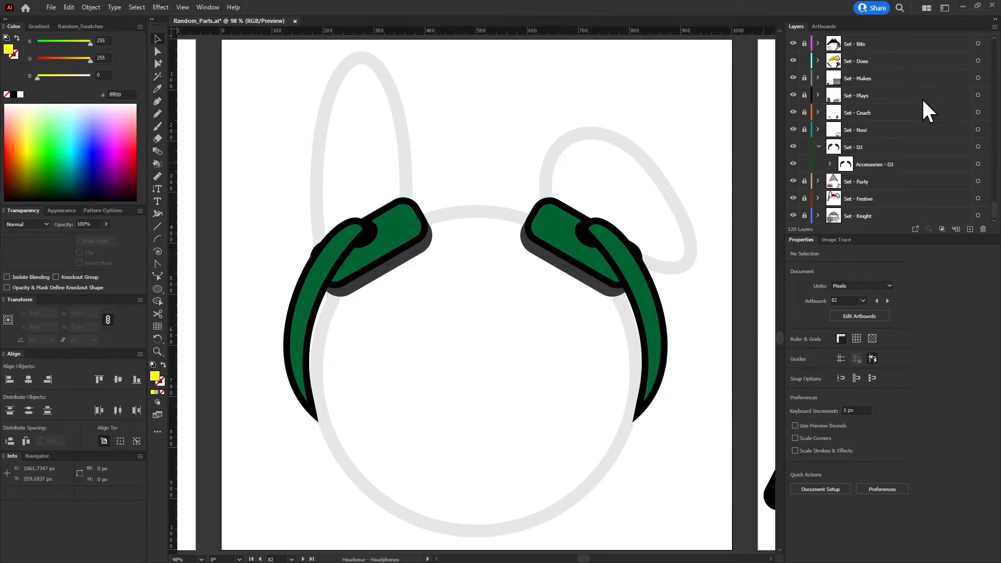
left_click(818, 181)
left_click(831, 196)
scroll(851, 197, "down", 1)
left_click(977, 199)
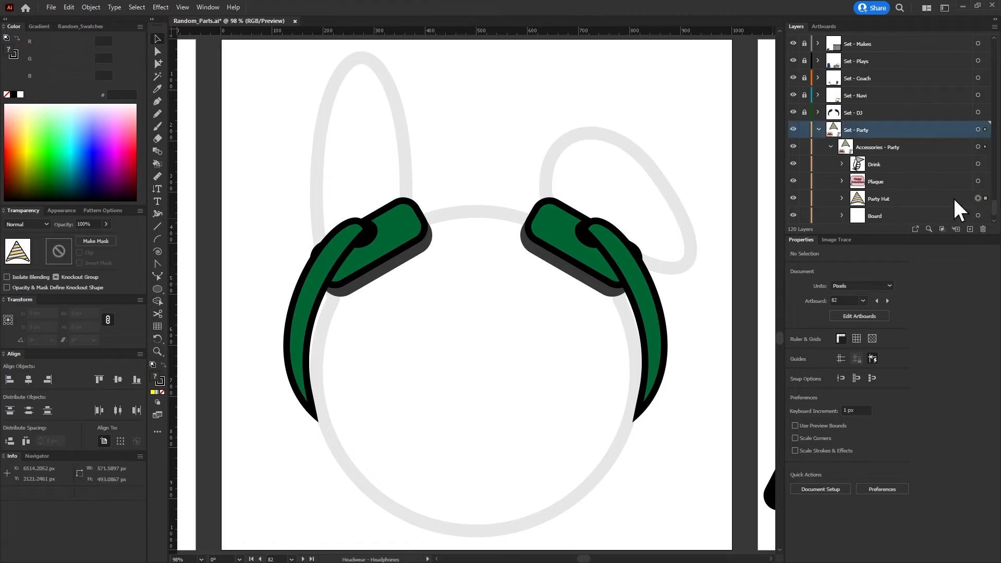
Go to artboard 120 and copy the Knight Helmet group from the Set - Knight layer
left_click(312, 559)
scroll(914, 143, "down", 1)
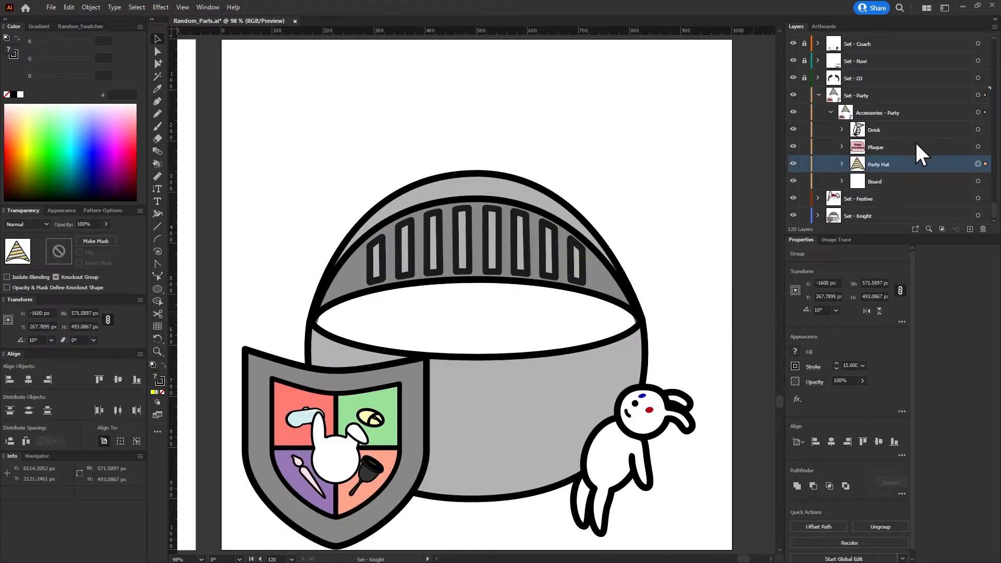
left_click(817, 198)
scroll(945, 199, "down", 3)
left_click(978, 198)
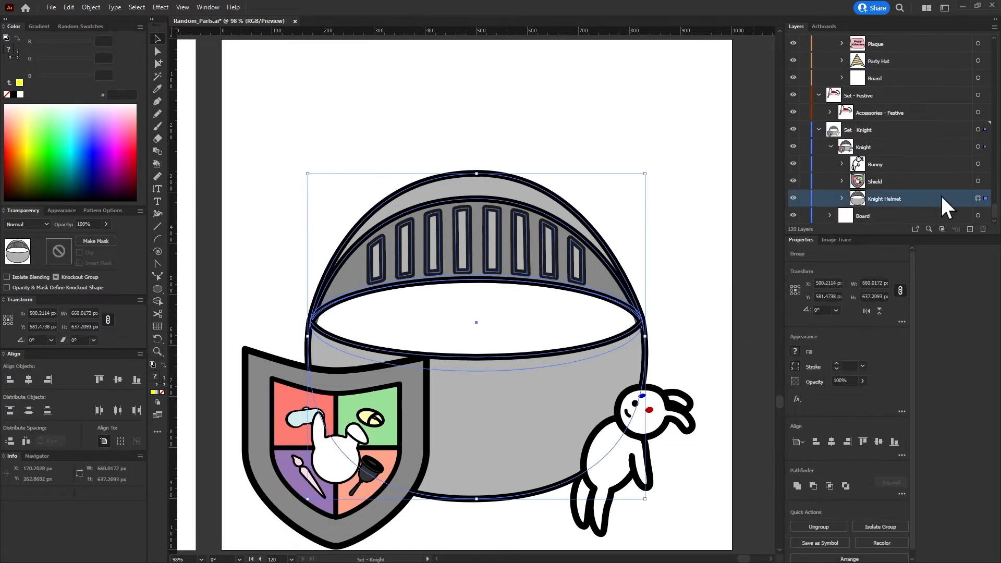
Paste the Knight Helmet group in place in the Headwear - Helmet layer on artboard 85
left_click(291, 559)
scroll(374, 486, "down", 20)
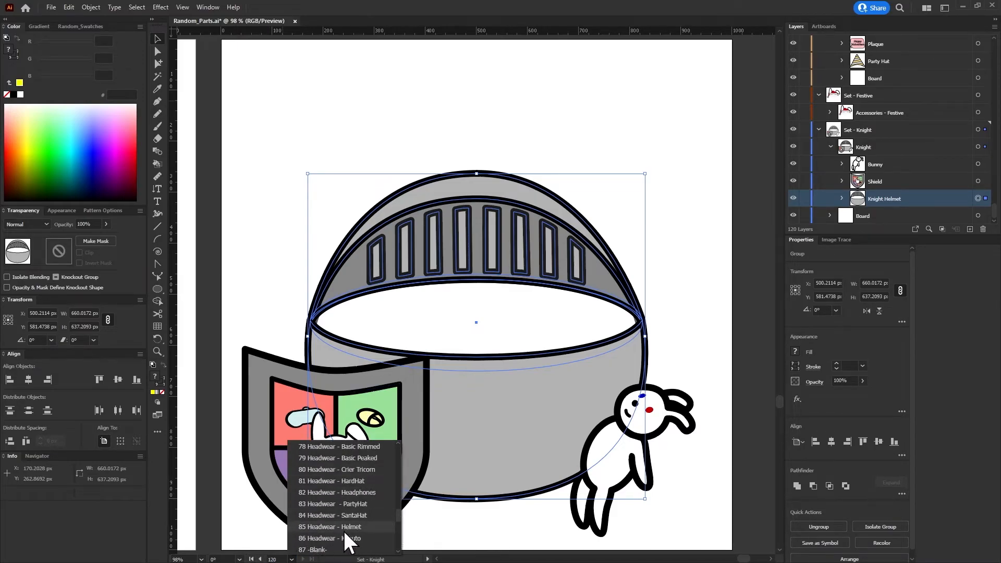
left_click(343, 527)
scroll(865, 170, "up", 5)
scroll(867, 175, "up", 5)
left_click(978, 146)
key("ctrl+v")
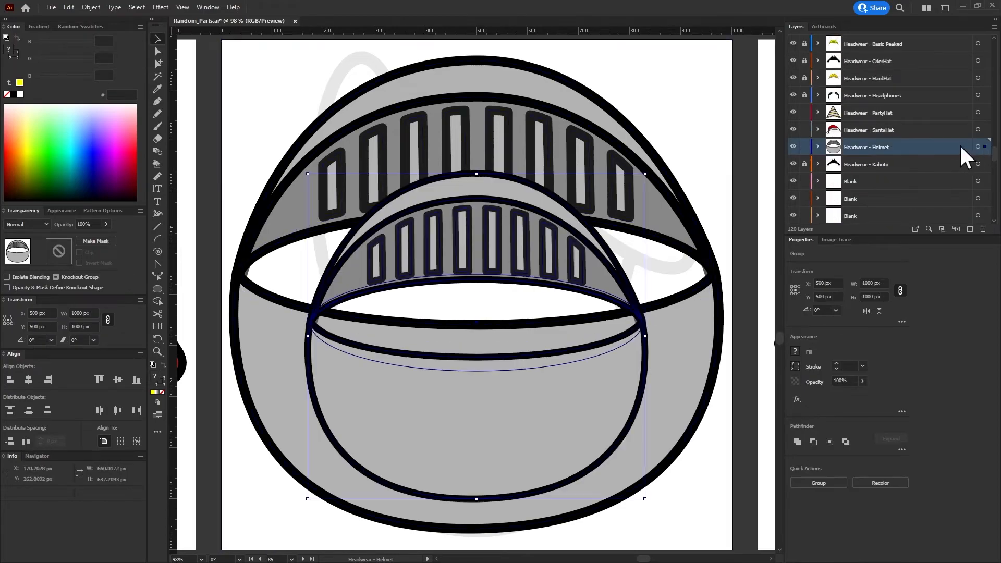
Rename the pasted Knight Helmet group Headwear - Helmet
left_click(817, 147)
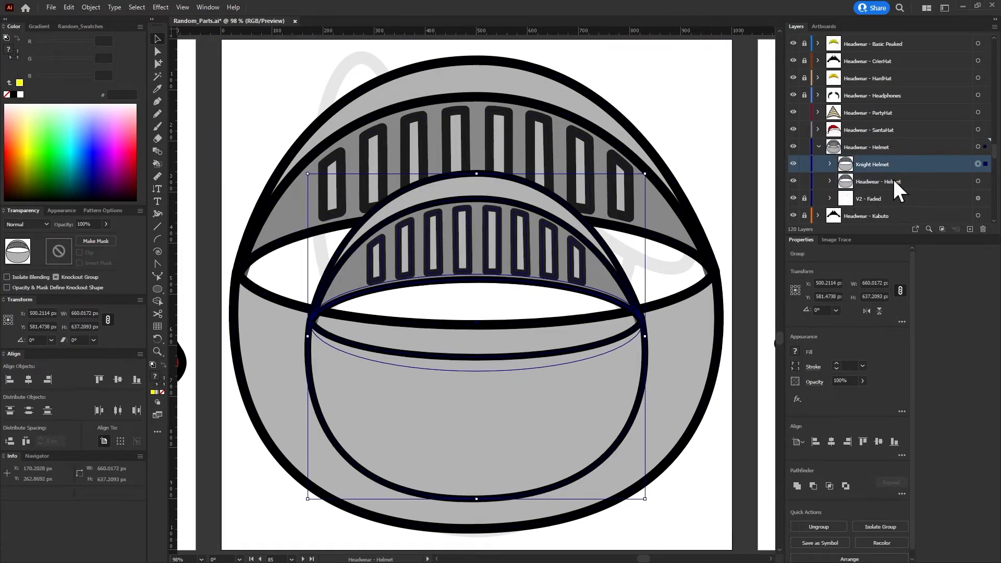
double_click(895, 181)
key("ctrl+c")
double_click(873, 166)
key("ctrl+v")
Delete the old, oversized Headwear - Helmet group, then collapse and lock the Headwear - Helmet layer
left_click(978, 182)
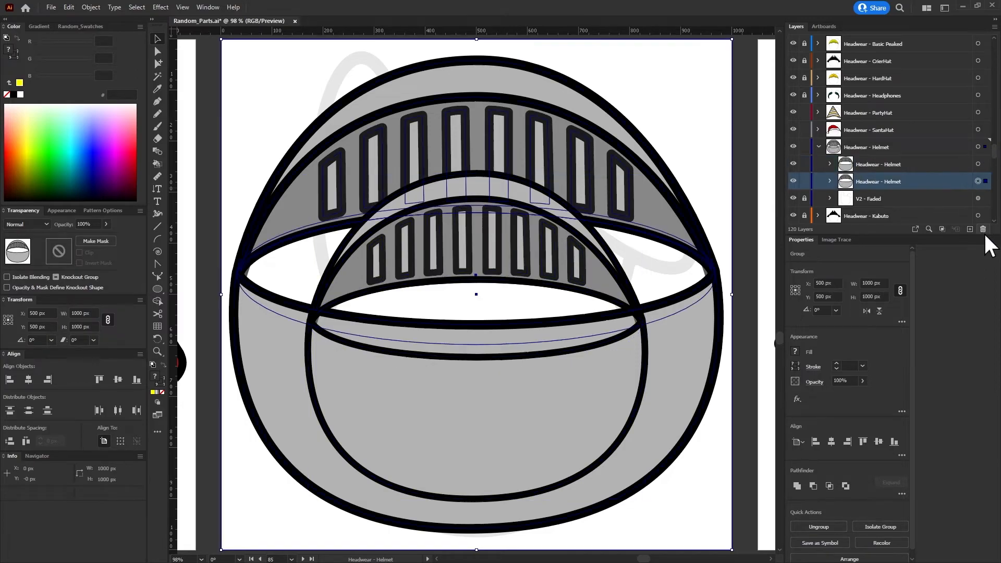
left_click(982, 230)
left_click(818, 147)
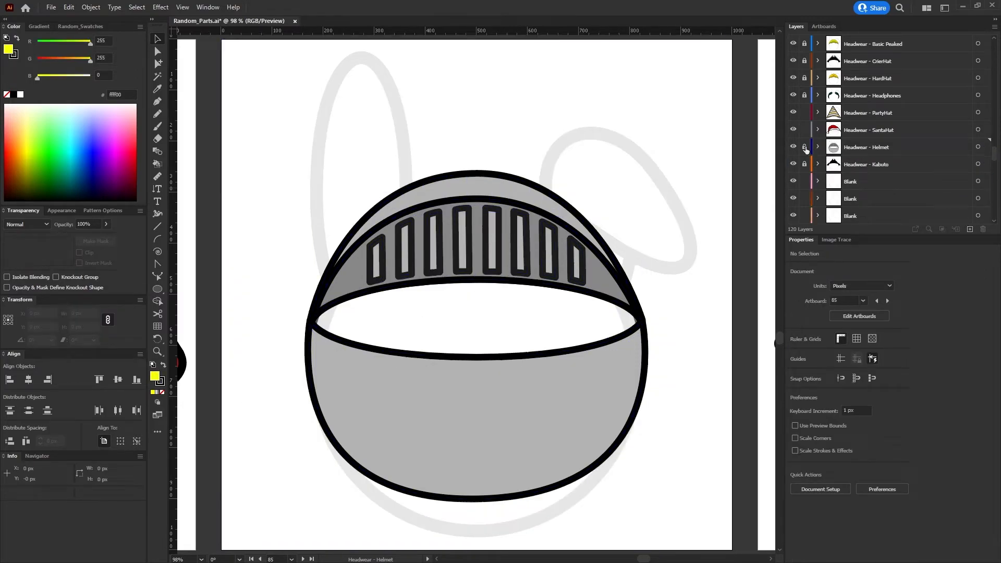
Collapse Set - Knight, then copy the Accessories - Festive group from Set - Festive and go to artboard 119
scroll(859, 200, "down", 10)
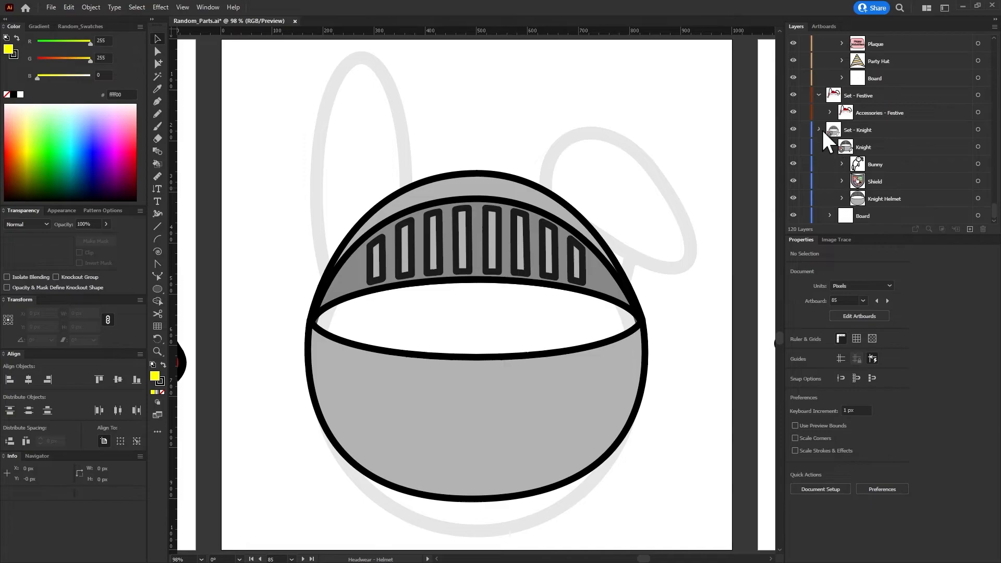
left_click(818, 129)
left_click(881, 196)
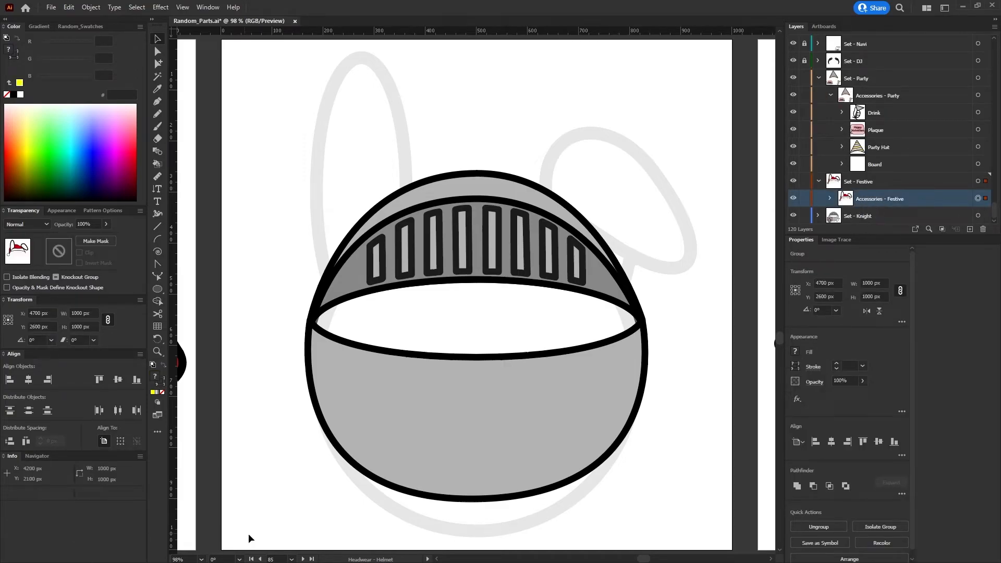
left_click(312, 559)
left_click(260, 559)
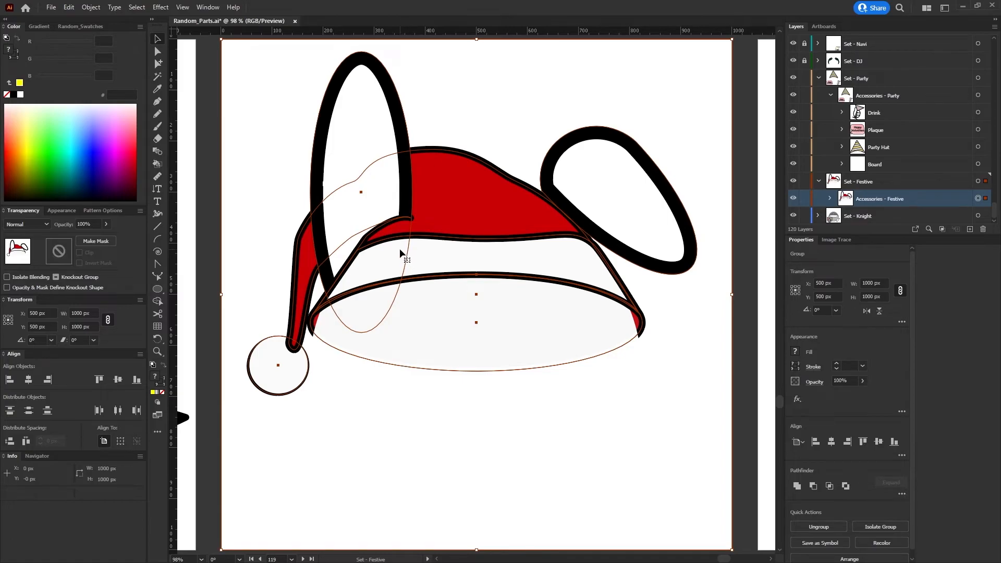
Paste the Accessories - Festive group in place in the Headwear - SantaHat layer on artboard 84
scroll(923, 177, "up", 3)
scroll(924, 181, "up", 5)
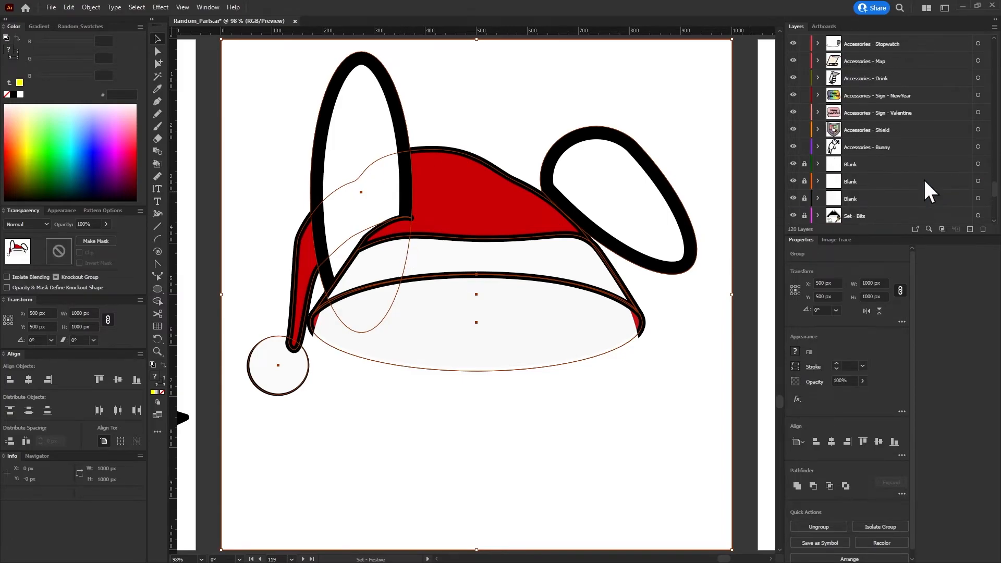
left_click(978, 61)
left_click(291, 559)
left_click_drag(397, 450, 393, 517)
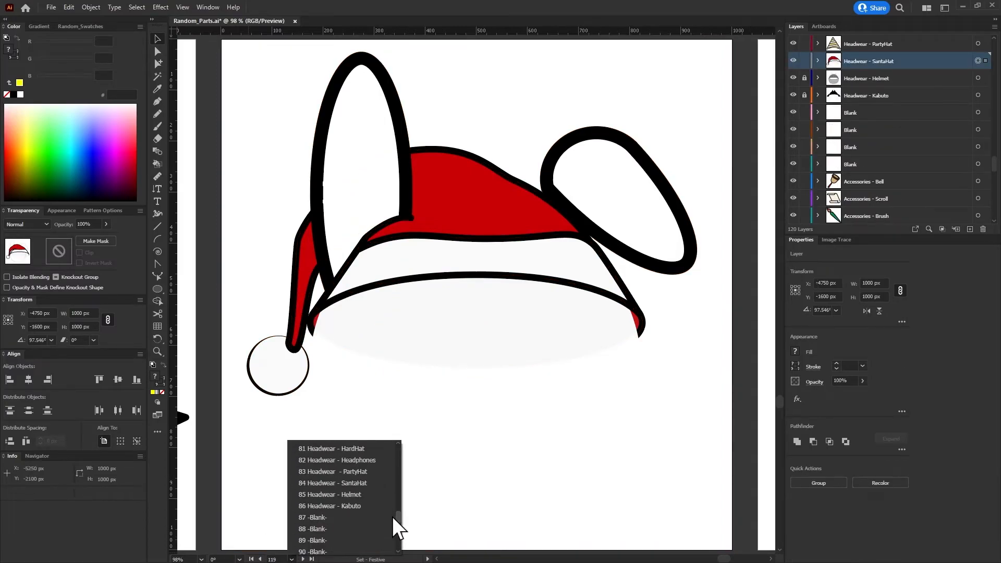
left_click(367, 482)
left_click(942, 61)
key("ctrl+shift+v")
Delete the old Headwear - SantaHat group and expand the pasted Accessories - Festive group
left_click(818, 62)
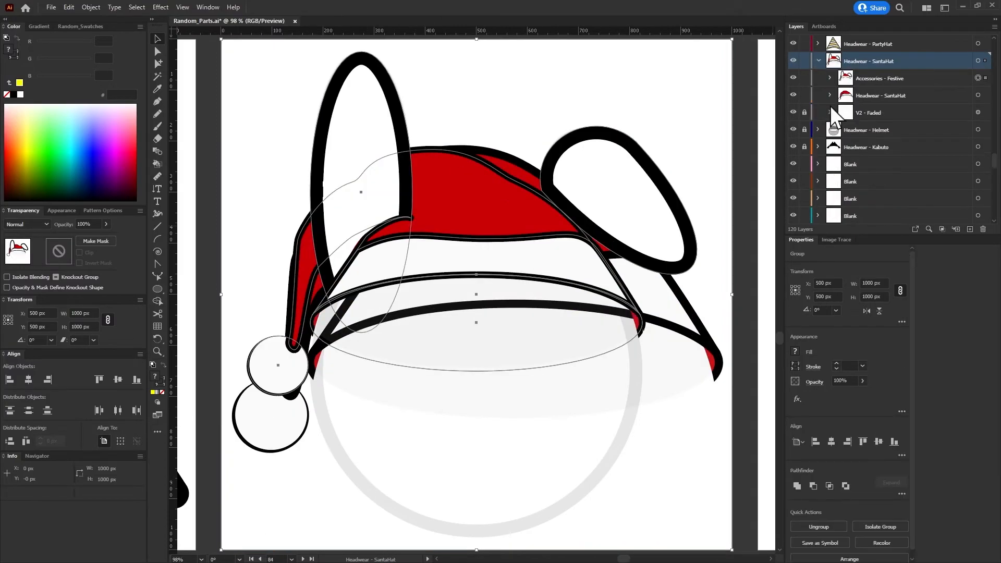
left_click(977, 95)
left_click(983, 228)
left_click(830, 77)
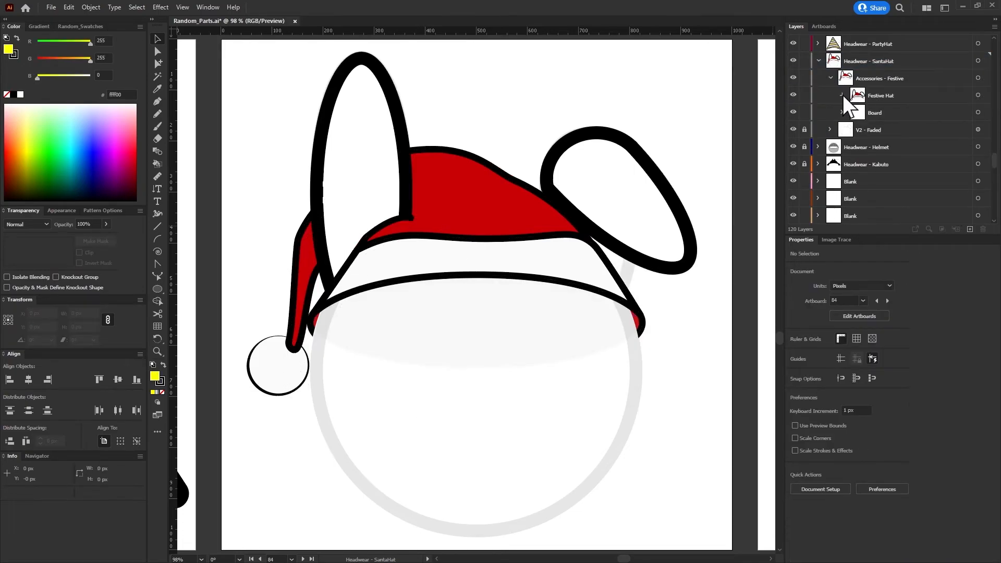
Expand the Festive Hat group and toggle its Left Ear's visibility to check the artwork, then collapse the group
left_click(841, 94)
left_click(793, 129)
left_click(793, 130)
left_click(793, 130)
left_click(793, 129)
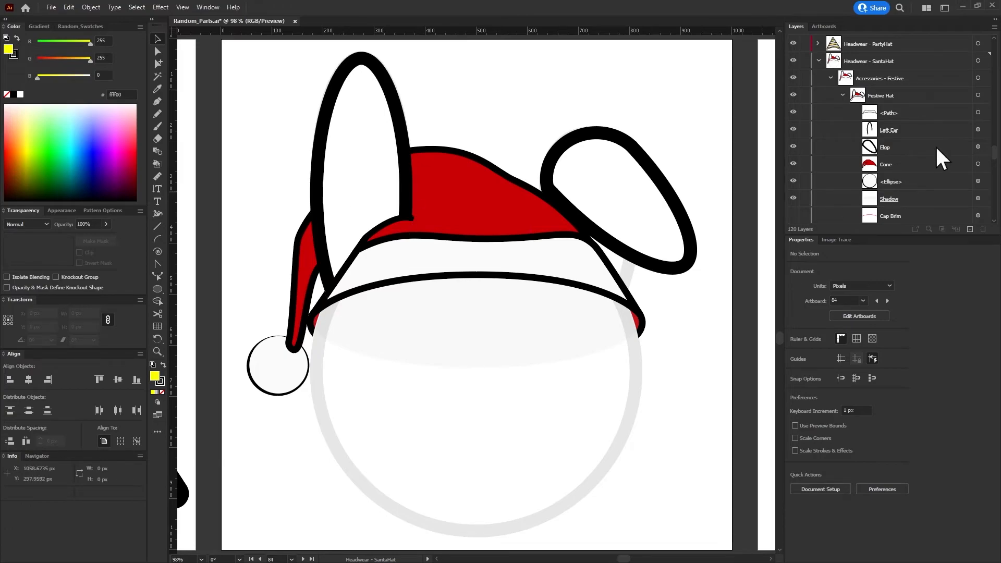
left_click(841, 94)
Rename the Accessories - Festive group as Headwear - SantaHat, then collapse and lock the Headwear - SantaHat layer
left_click(830, 78)
double_click(879, 64)
key("Escape")
double_click(876, 78)
key("ctrl+v")
left_click(501, 306)
left_click(819, 61)
left_click(804, 61)
Select the Party Hat group in Set - Party, go to artboard 118 and copy the group
scroll(848, 191, "down", 1)
scroll(876, 156, "up", 3)
left_click(975, 147)
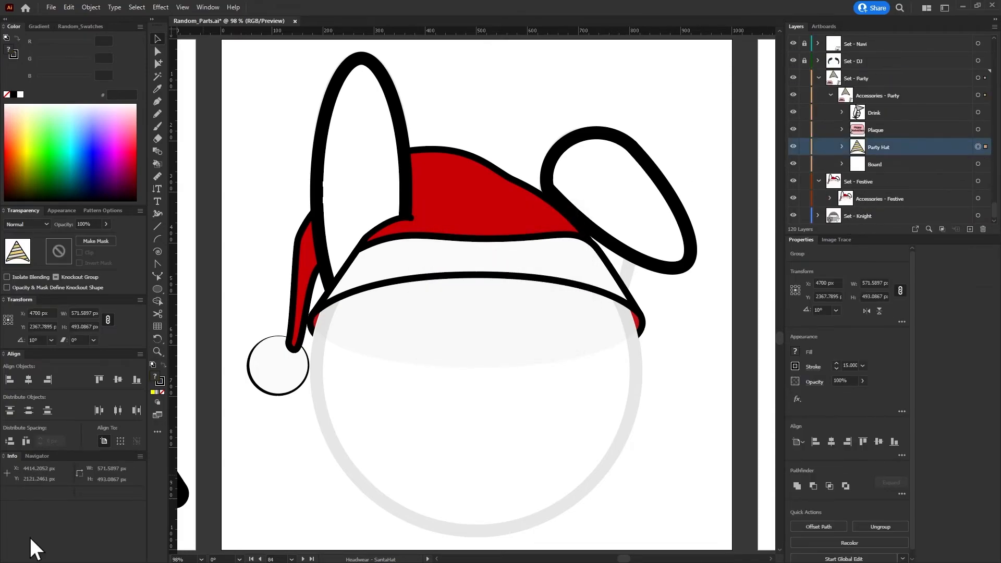
left_click(310, 559)
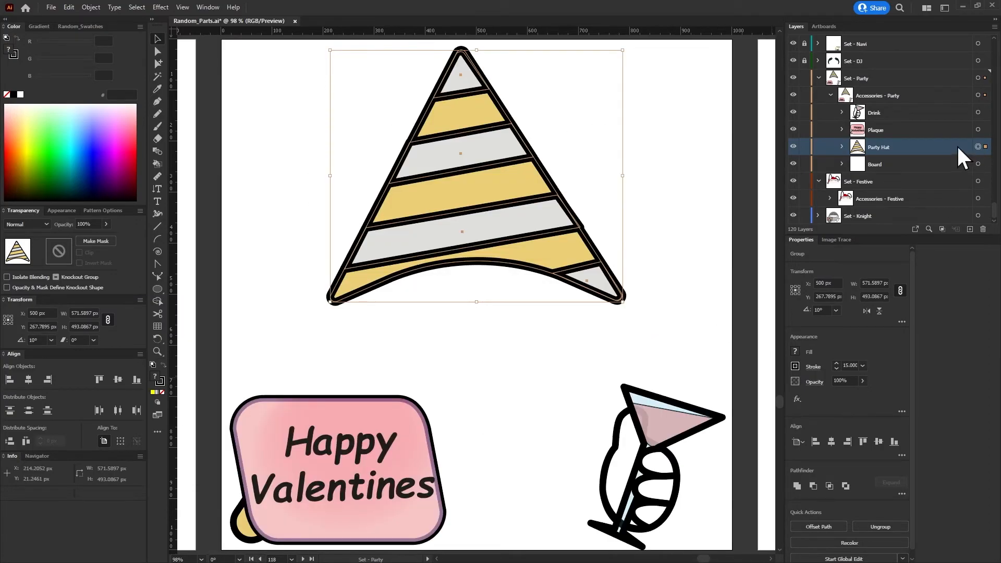
Paste the Party Hat group in place in the Headwear - PartyHat layer on artboard 83 and expand that layer
scroll(926, 174, "down", 10)
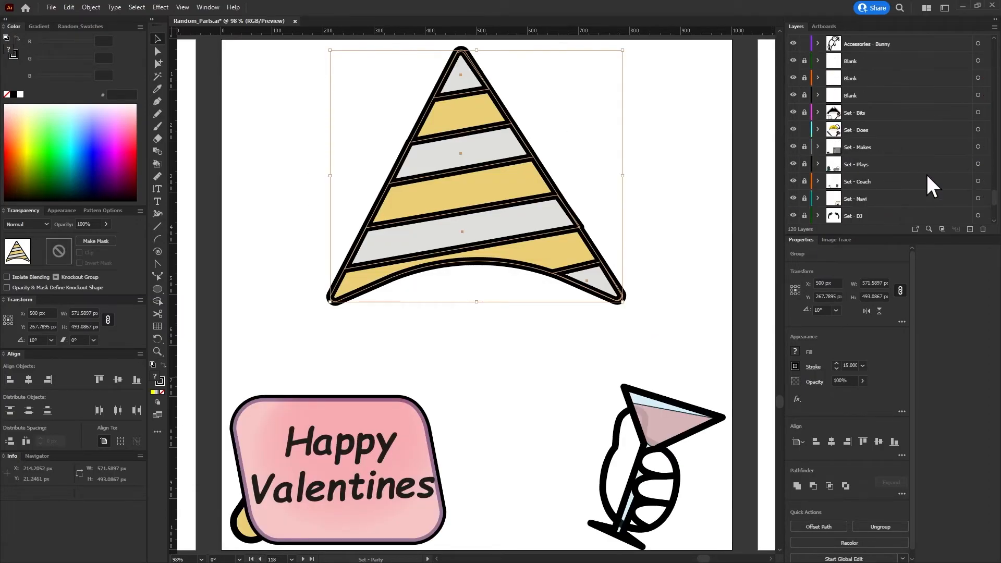
left_click(977, 95)
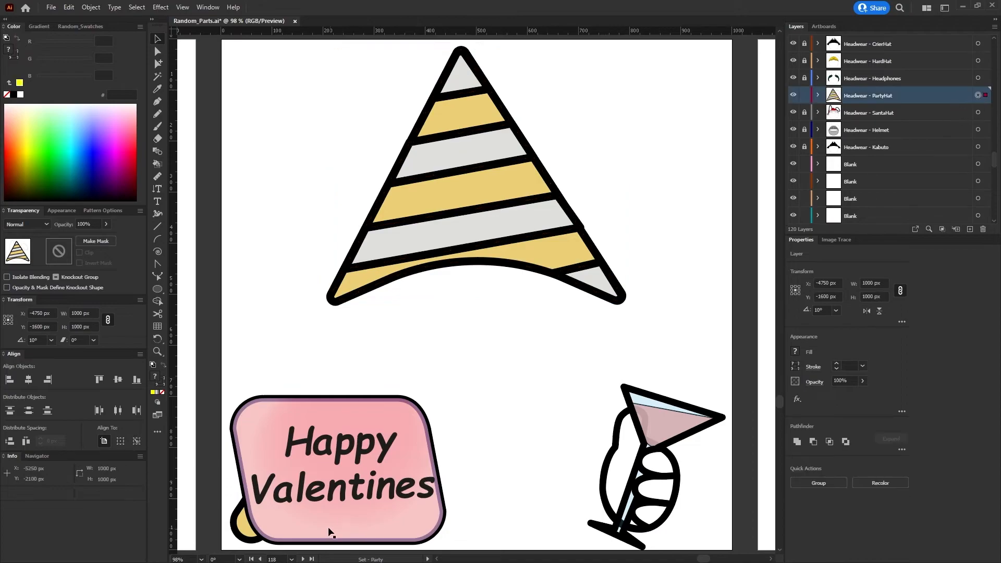
left_click(291, 559)
scroll(320, 508, "down", 5)
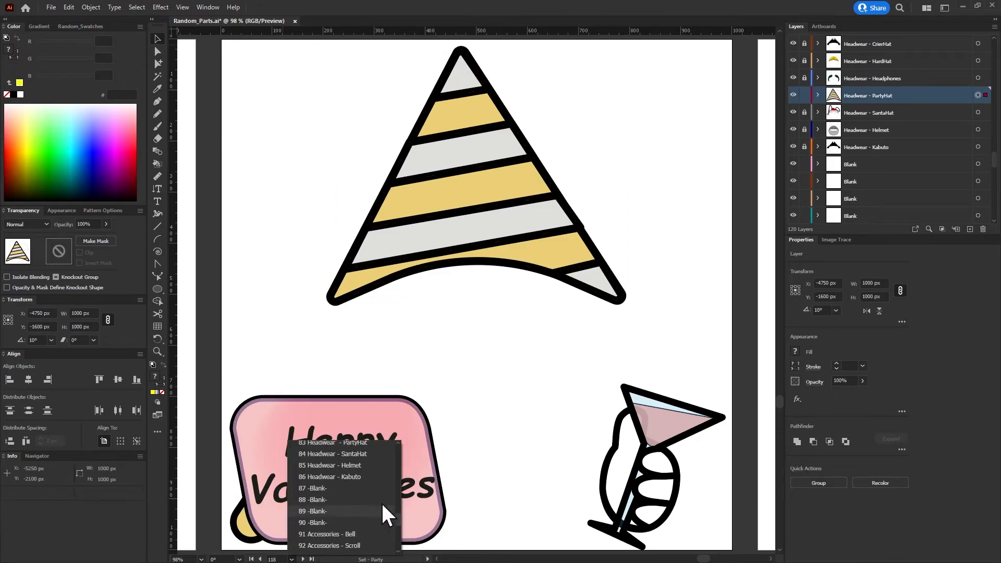
left_click(358, 444)
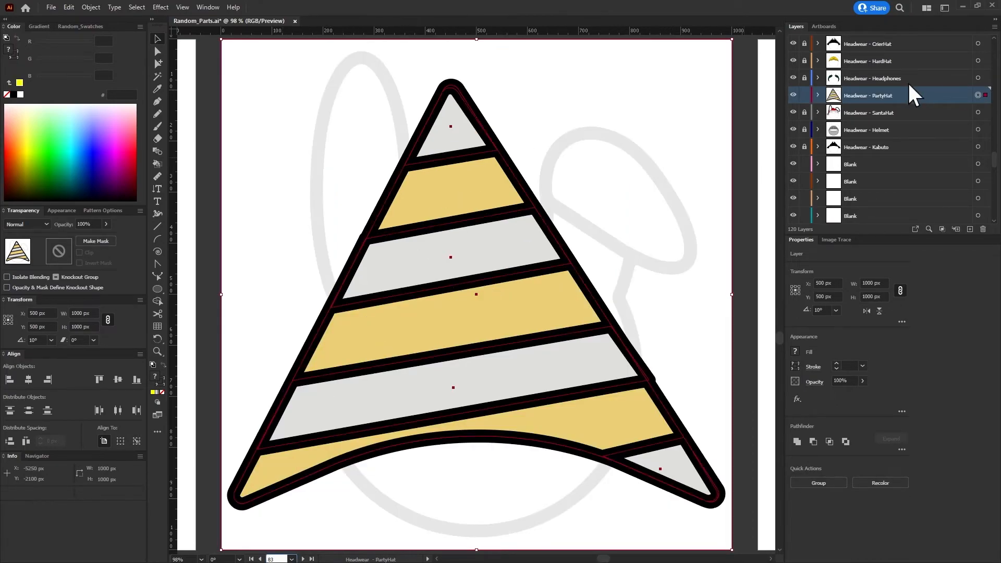
left_click(817, 95)
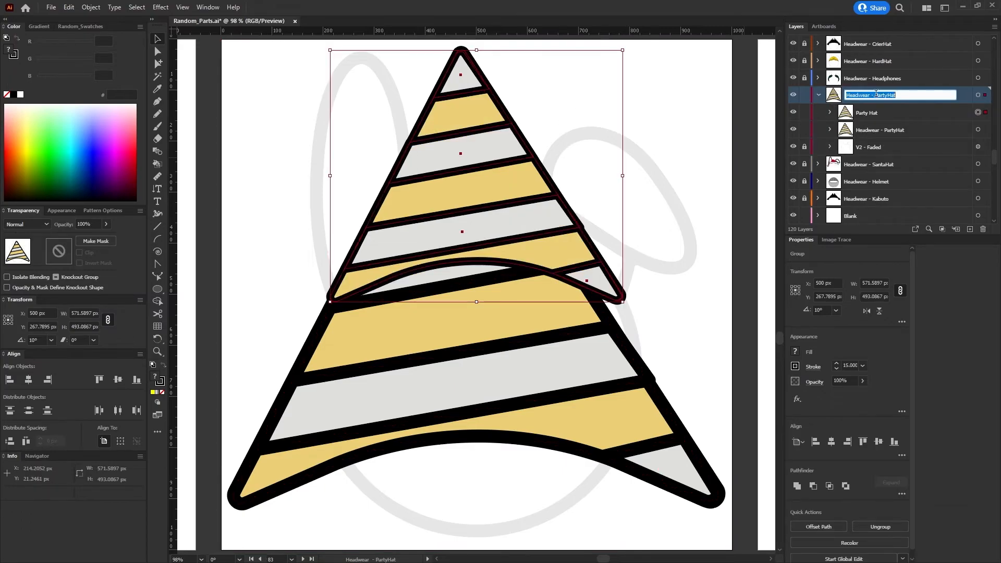
Rename the pasted Party Hat group as Headwear - PartyHat and delete the old, oversized Headwear - PartyHat group
left_click(865, 114)
double_click(865, 115)
key("ctrl+v")
key("Return")
left_click(874, 127)
left_click(978, 129)
left_click(982, 229)
Rename the subgroup inside the Headwear - PartyHat group as V1, then collapse and lock the Headwear - PartyHat layer
left_click(829, 112)
left_click(881, 129)
double_click(878, 130)
type("V1")
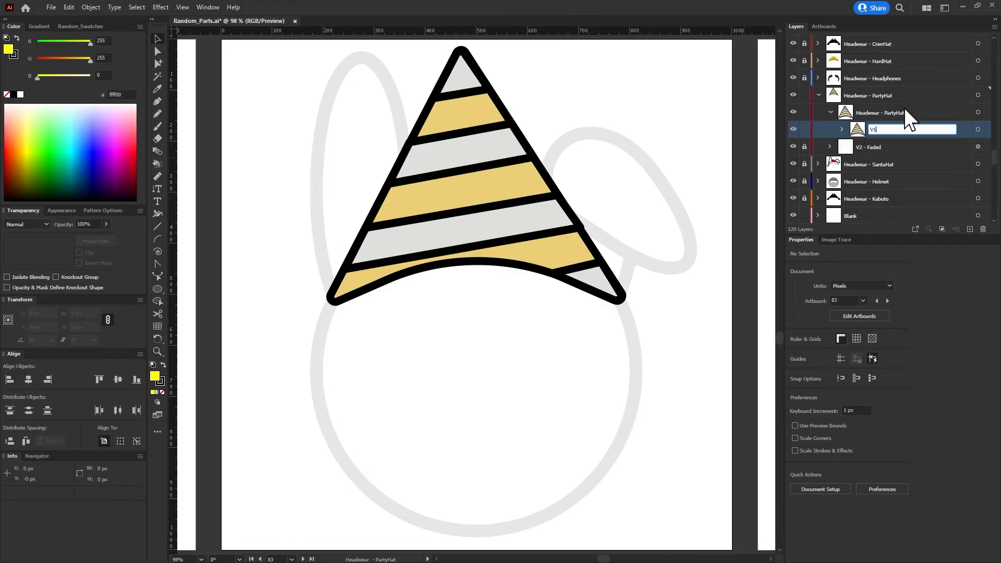
key("Return")
left_click(830, 112)
left_click(818, 95)
left_click(804, 96)
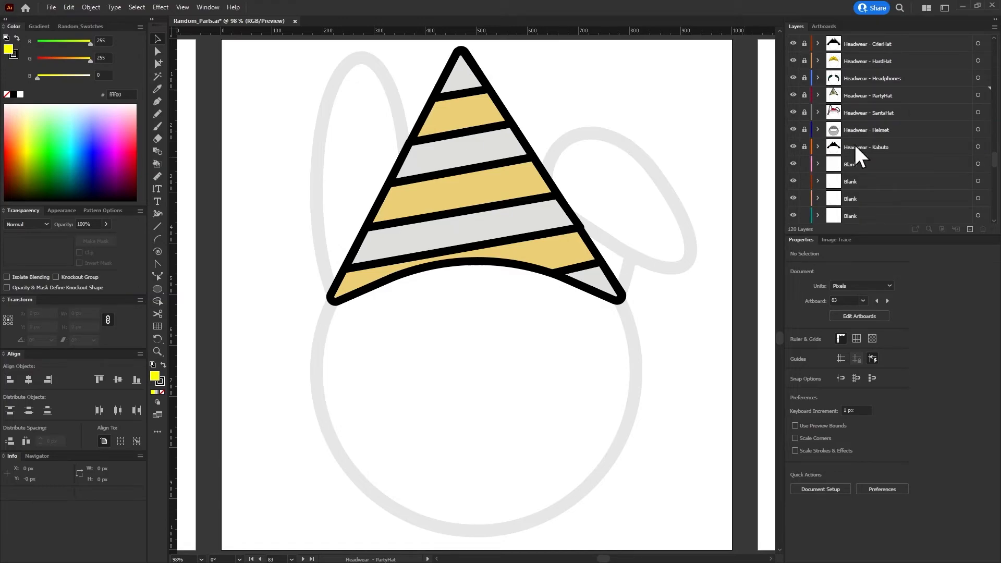
Fit all artboards in the window to review the reorganised headwear row
scroll(732, 323, "down", 7)
scroll(542, 323, "up", 3)
scroll(219, 451, "down", 1)
scroll(220, 451, "down", 2)
left_click(182, 7)
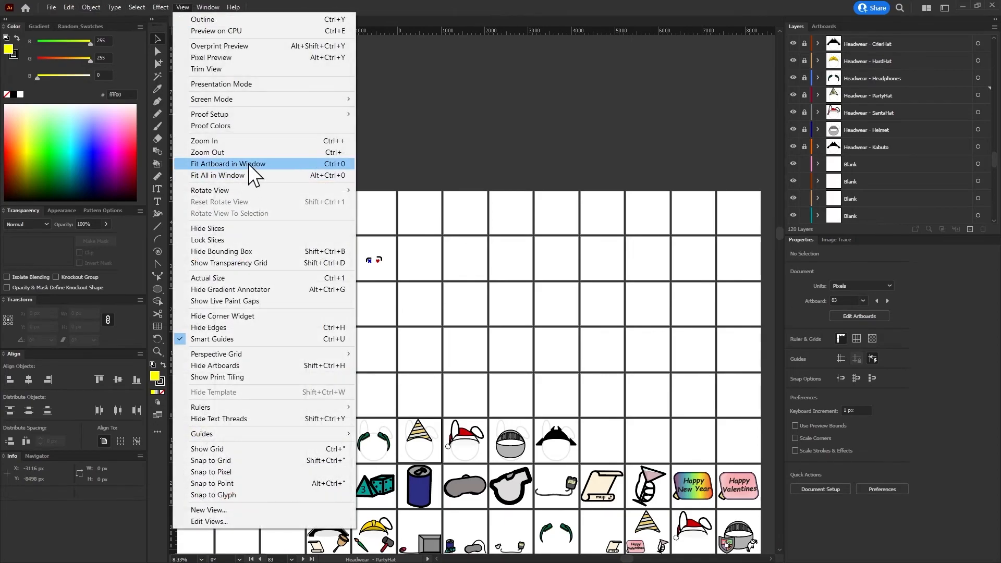
left_click(248, 157)
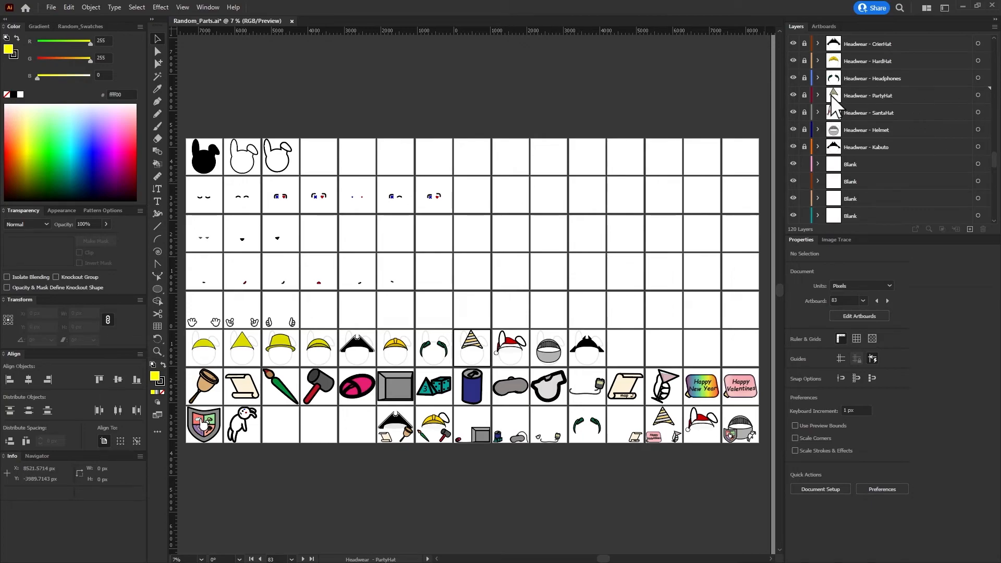
Unlock the Headwear - PartyHat layer and lock the remaining unlocked Blank and Accessories layers
left_click(912, 94)
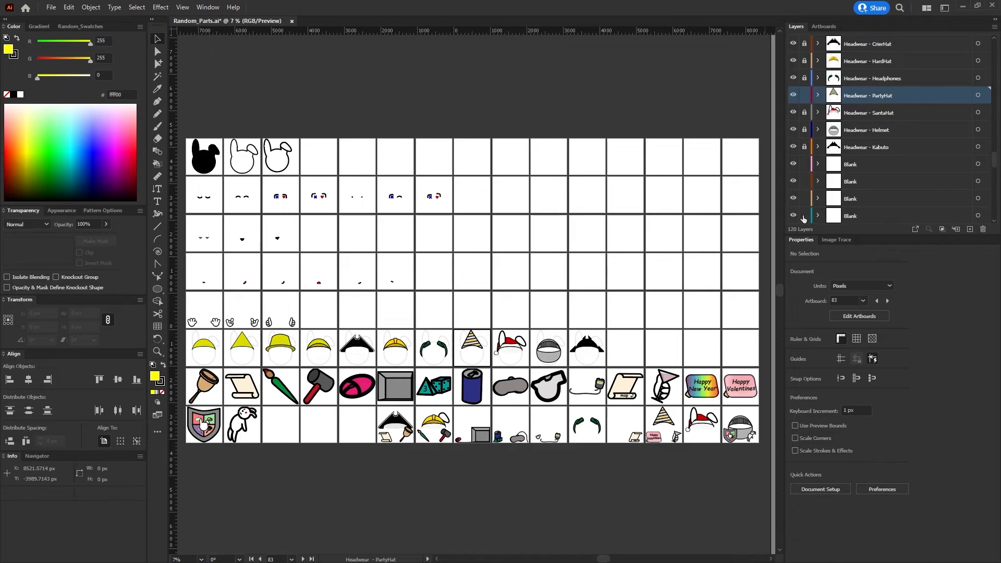
scroll(821, 85, "down", 5)
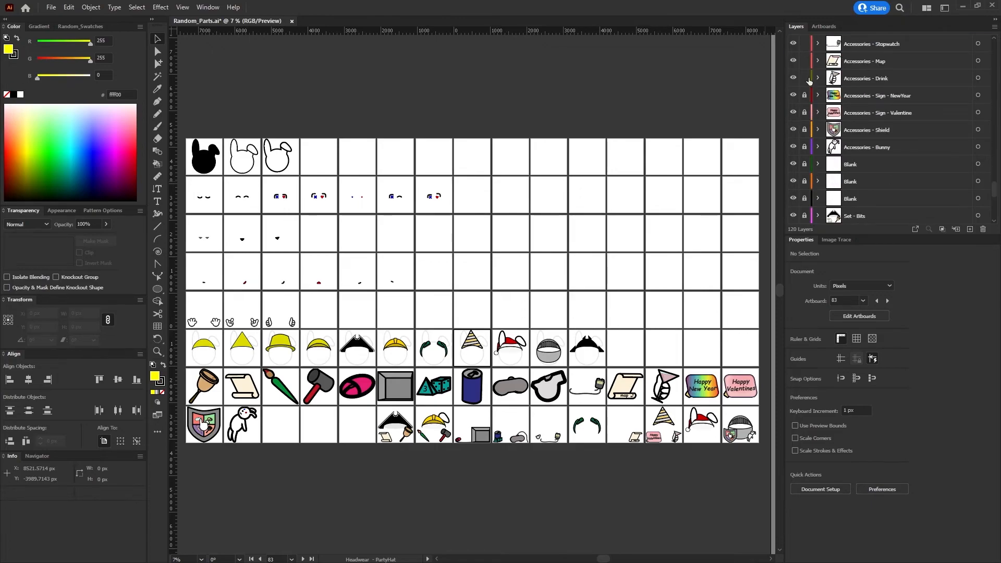
scroll(804, 78, "up", 3)
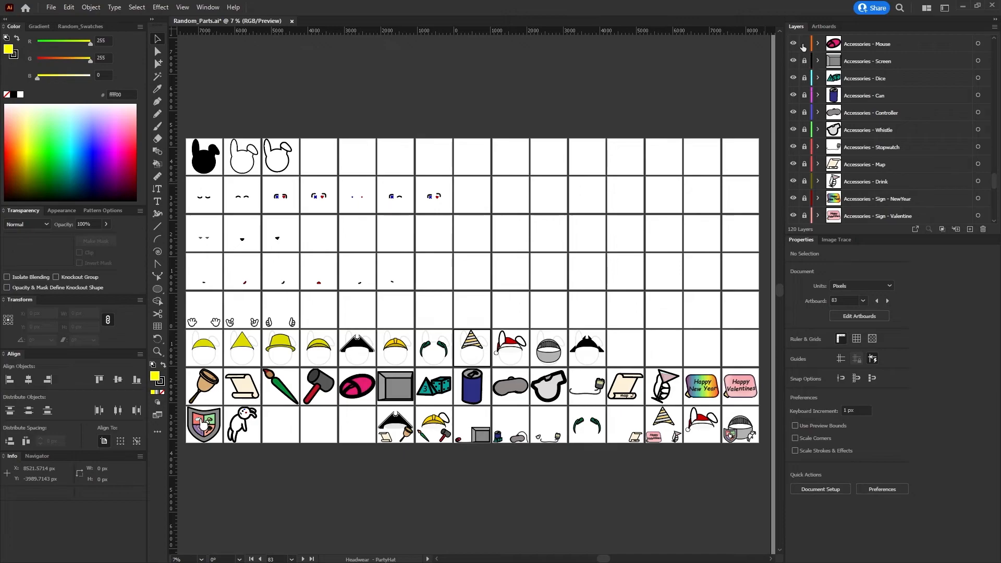
scroll(810, 132, "up", 3)
scroll(818, 125, "up", 5)
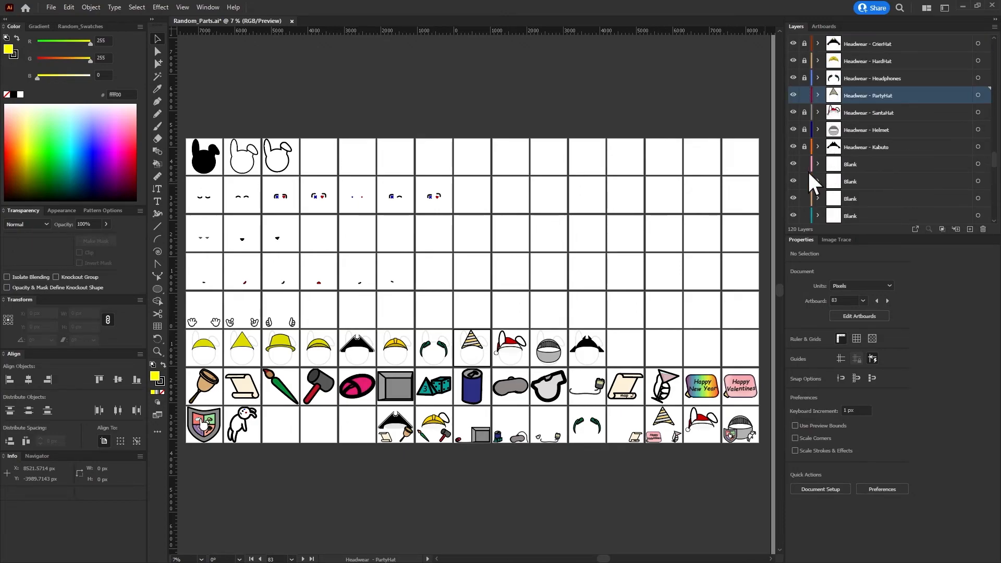
scroll(805, 151, "down", 2)
scroll(858, 187, "up", 5)
Collapse the Set - Festive and Set - Party layers
left_click_drag(994, 125, 978, 218)
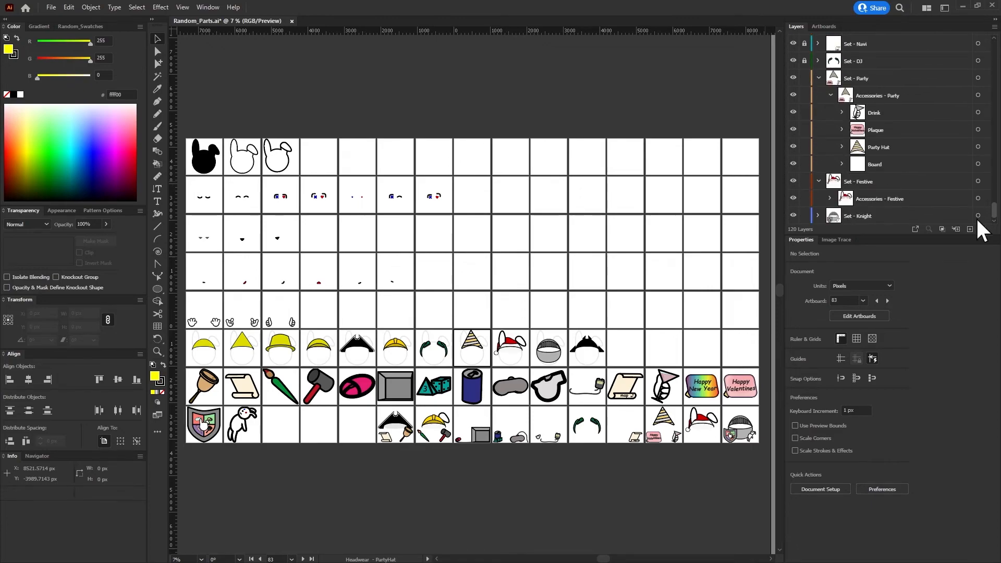
left_click(818, 181)
left_click(817, 95)
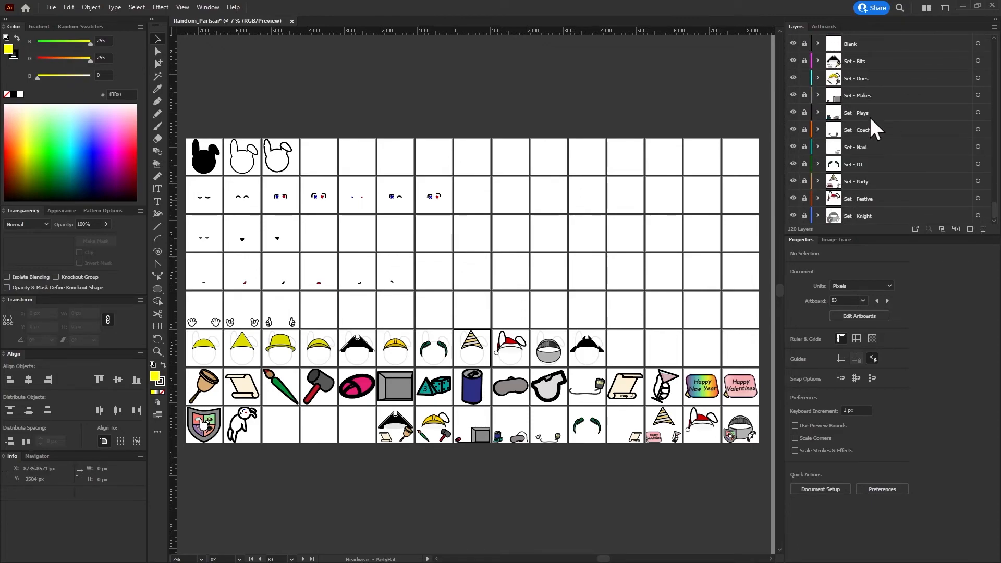
Unlock and expand the Headwear - Basic Cone layer, then select its Headwear - Basic Cone group
scroll(856, 143, "up", 10)
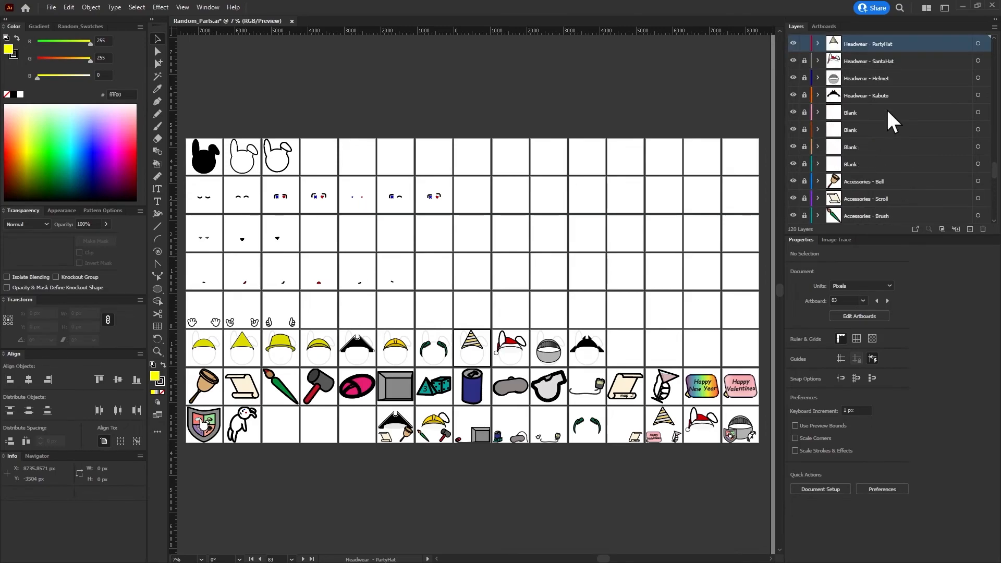
scroll(918, 87, "up", 2)
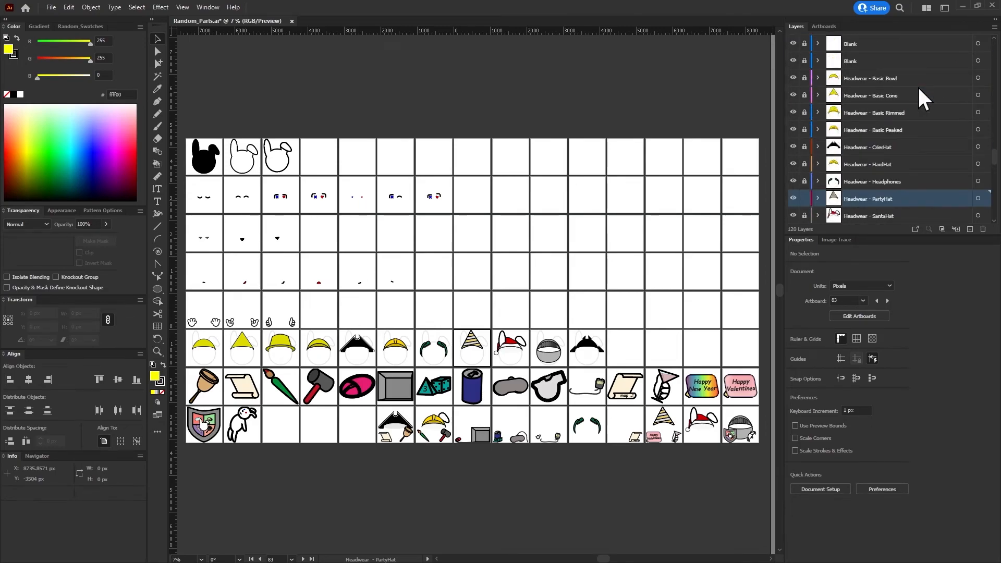
left_click(806, 95)
left_click(986, 96)
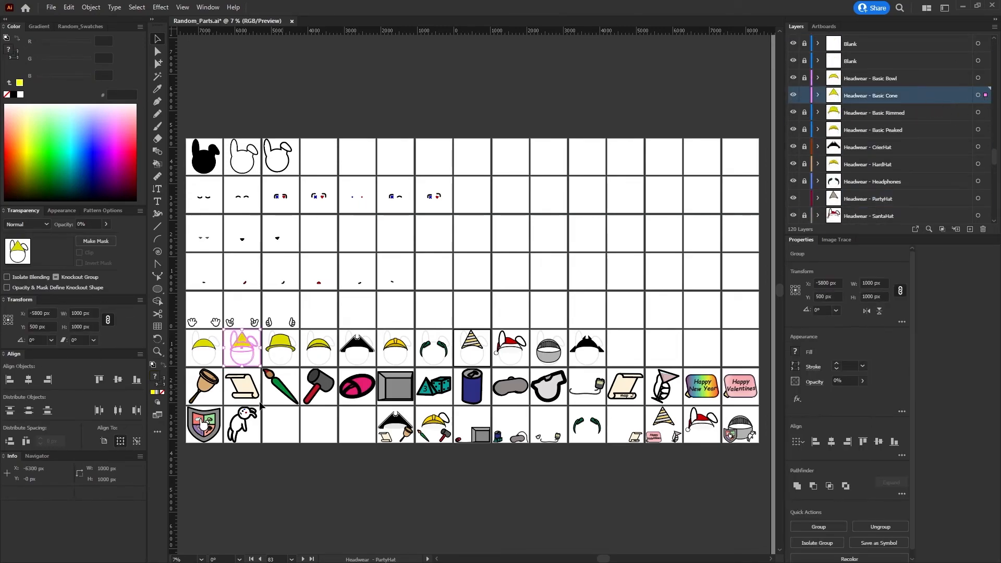
left_click(817, 95)
left_click(977, 113)
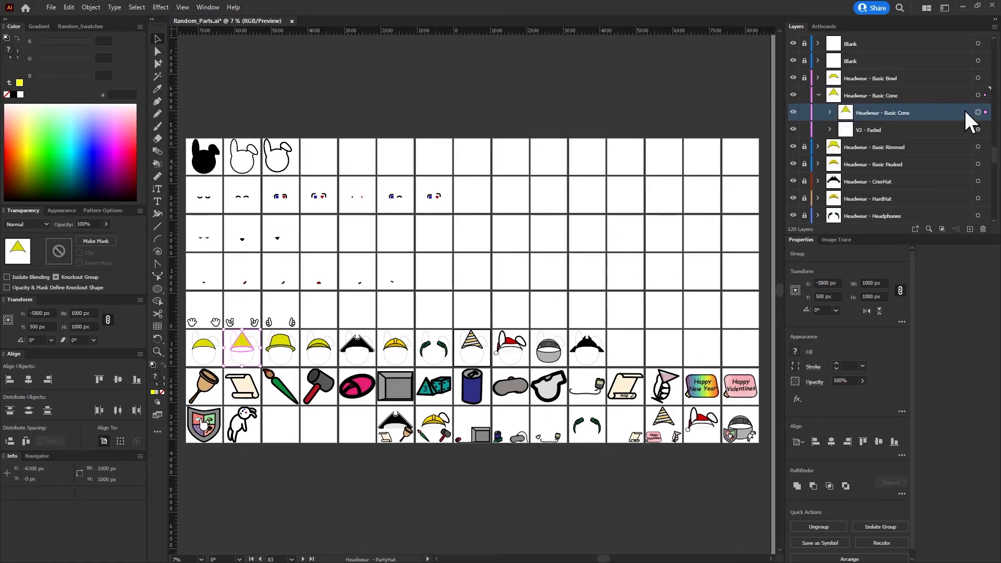
Go to artboard 77 and copy the Headwear - Basic Cone group from the Headwear - Basic Cone layer
scroll(904, 162, "down", 2)
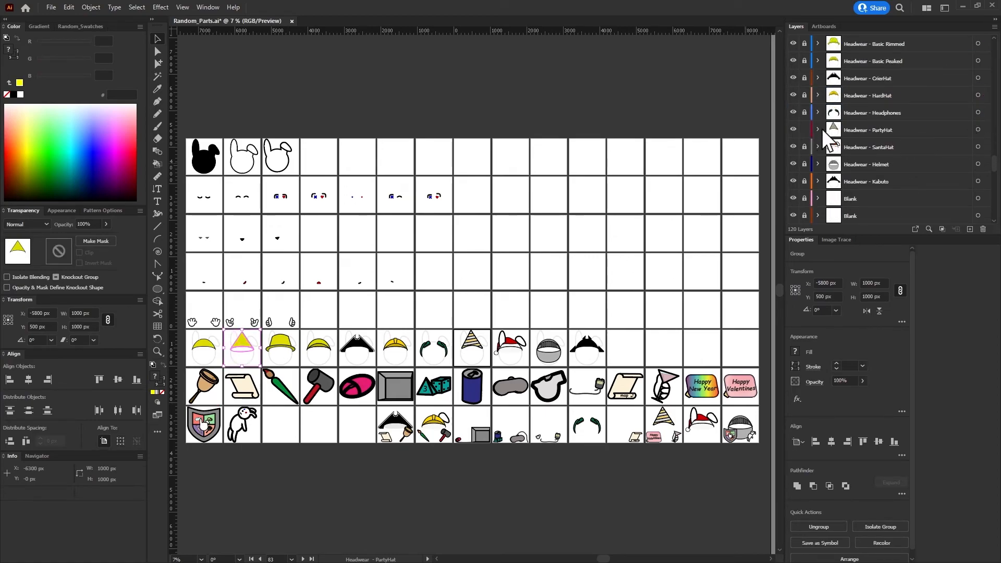
left_click(977, 129)
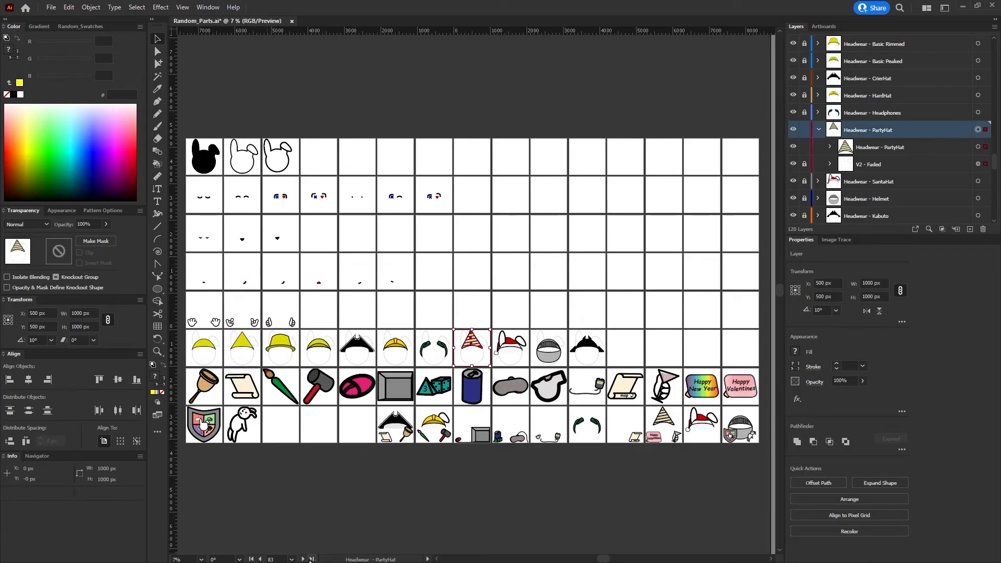
left_click(250, 559)
left_click(291, 559)
scroll(358, 495, "down", 20)
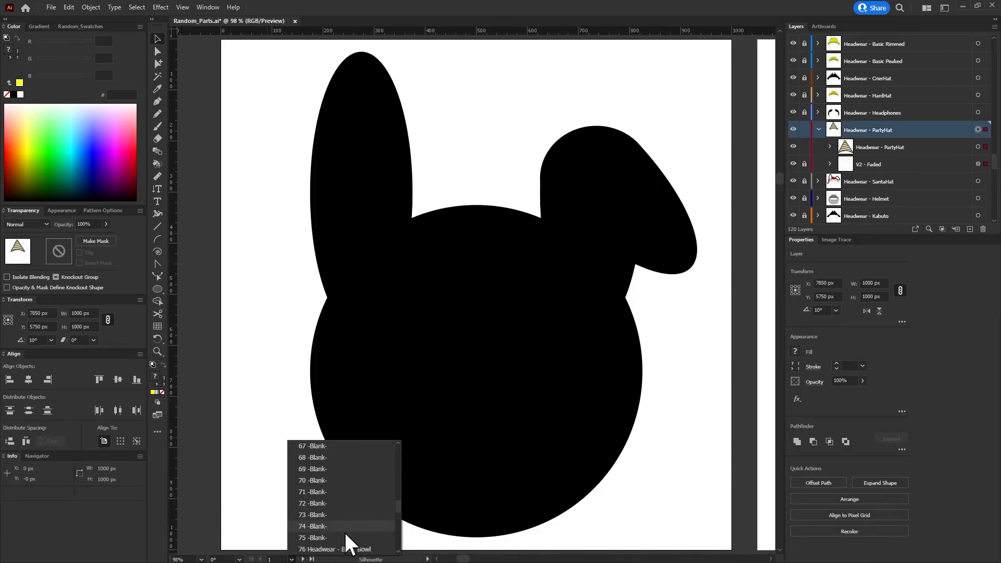
left_click(341, 549)
left_click(303, 558)
scroll(896, 74, "up", 1)
left_click(977, 61)
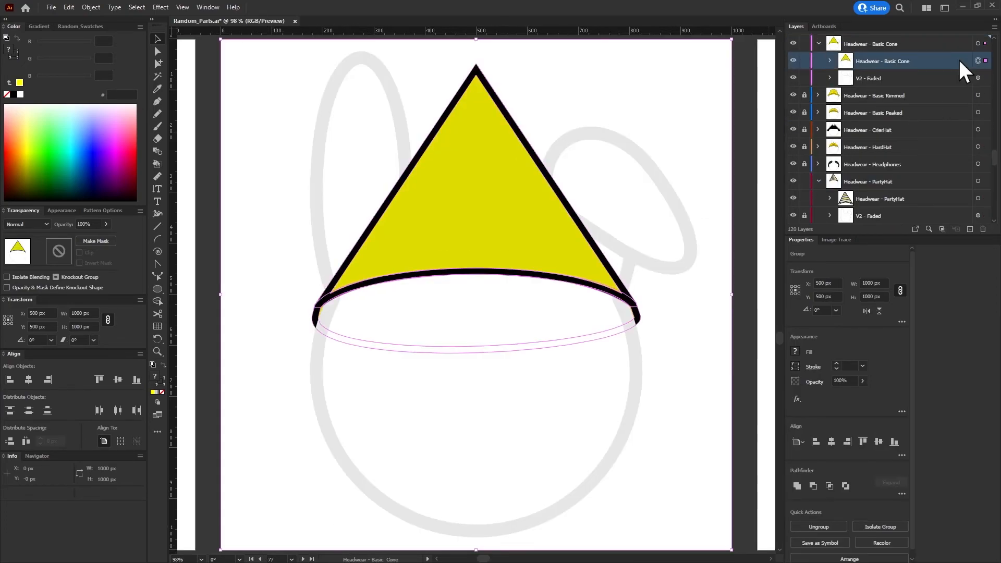
Paste the Headwear - Basic Cone group in place in the Headwear - PartyHat layer on artboard 83
left_click(977, 180)
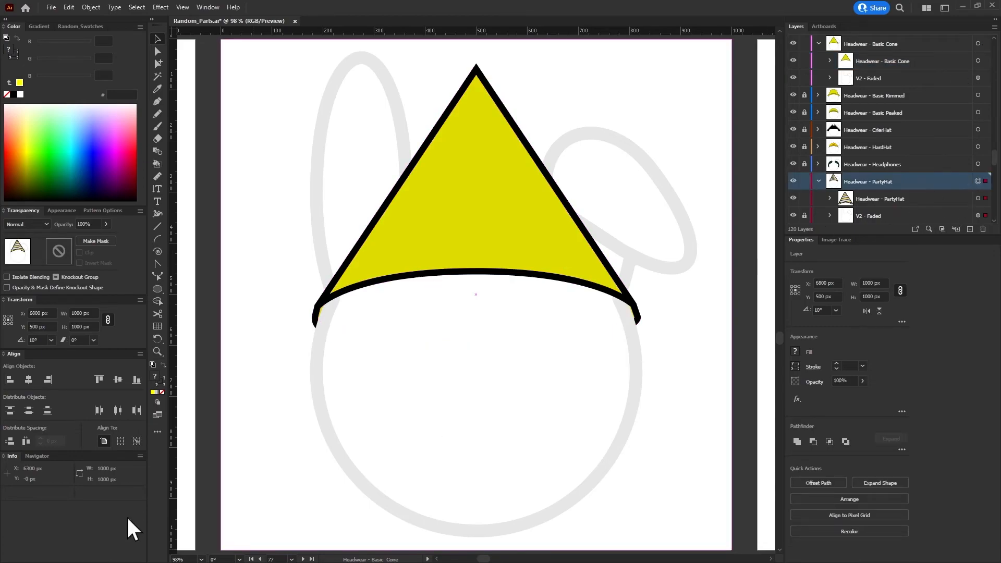
left_click(302, 559)
left_click(302, 558)
left_click(302, 558)
left_click(302, 559)
left_click(303, 559)
left_click(302, 559)
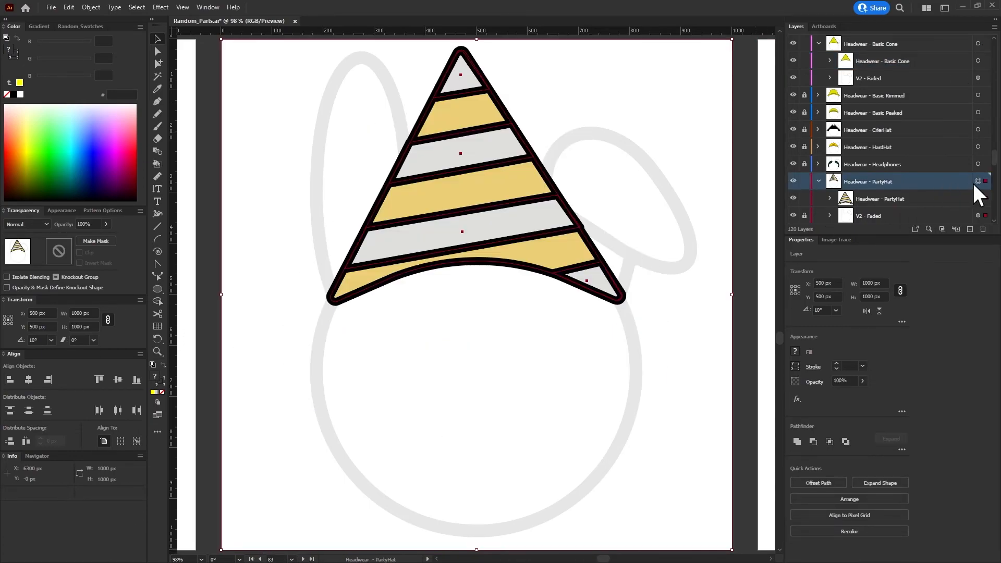
key("ctrl+f")
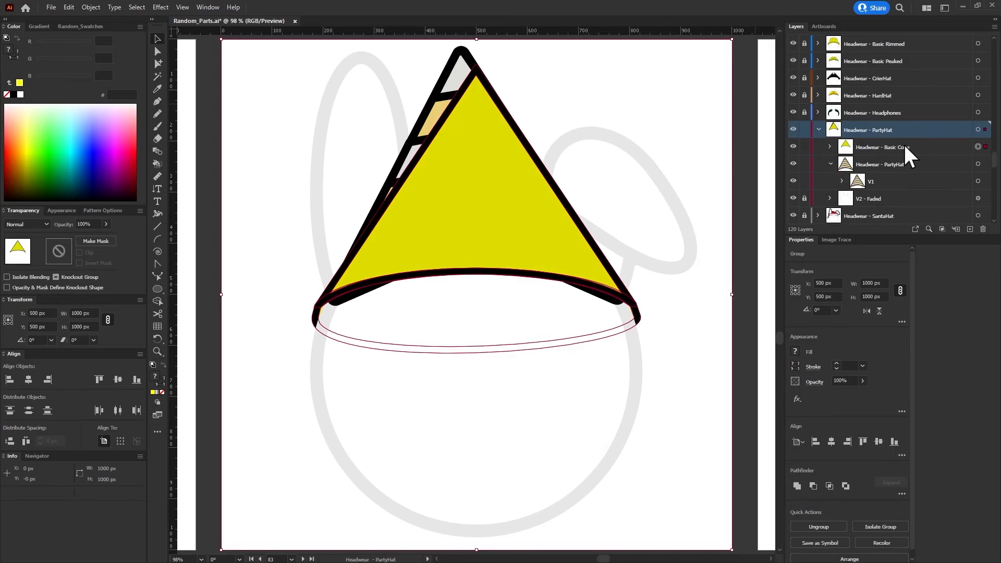
Rename the pasted cone group as V2 and move it into the Headwear - PartyHat group above V1
double_click(886, 147)
type("V2")
key("Return")
left_click_drag(885, 147, 873, 171)
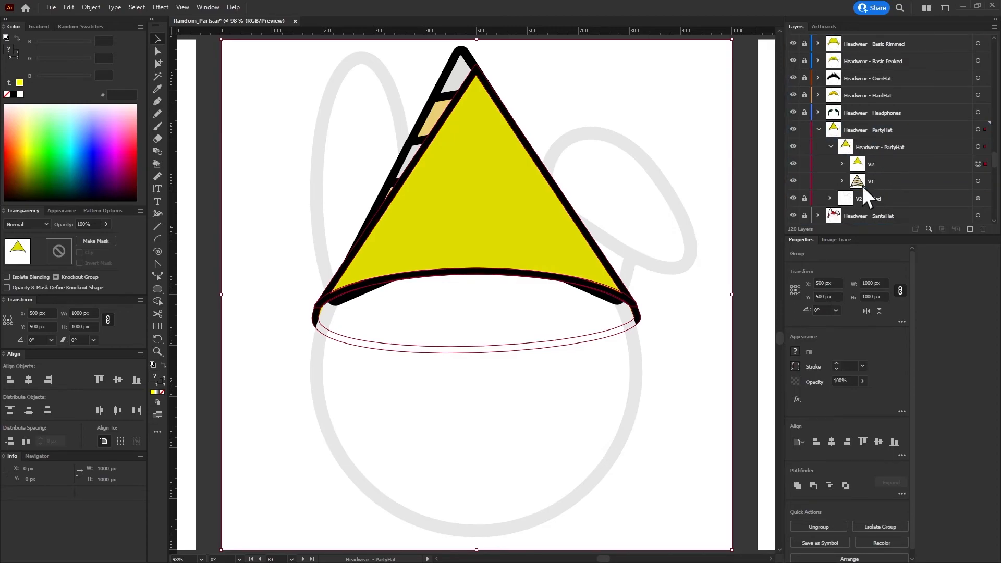
Hide and lock the striped V1 group, then expand V2 through its Dome and Front groups and select Front Outline
left_click(884, 165)
left_click(794, 183)
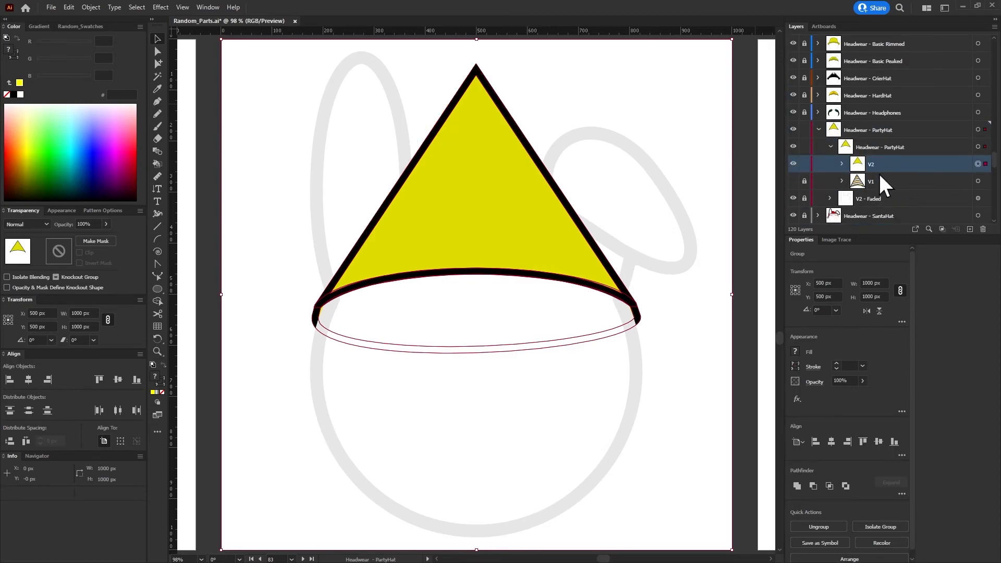
left_click(840, 164)
left_click(854, 180)
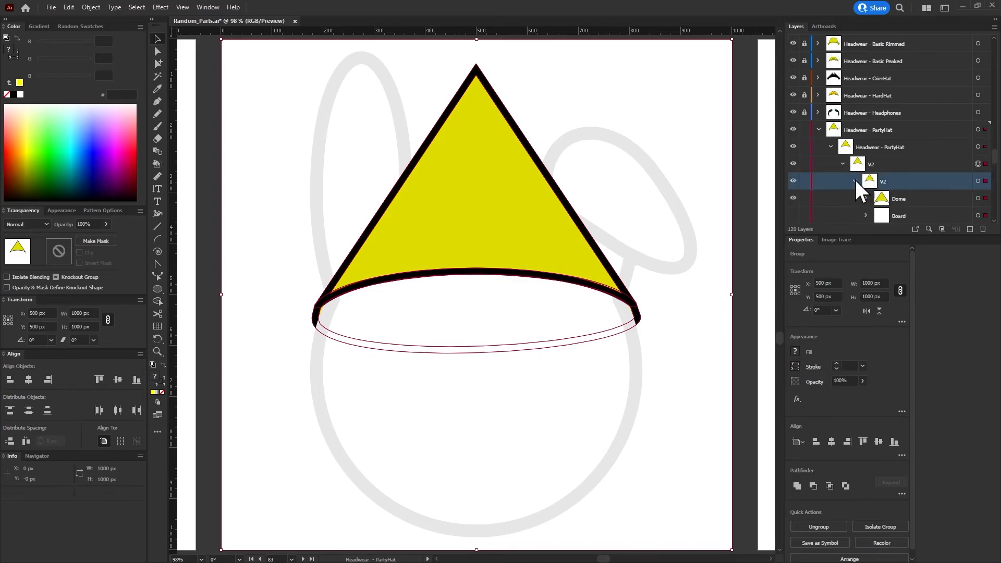
left_click(923, 198)
left_click(865, 198)
left_click(882, 212)
scroll(882, 212, "down", 2)
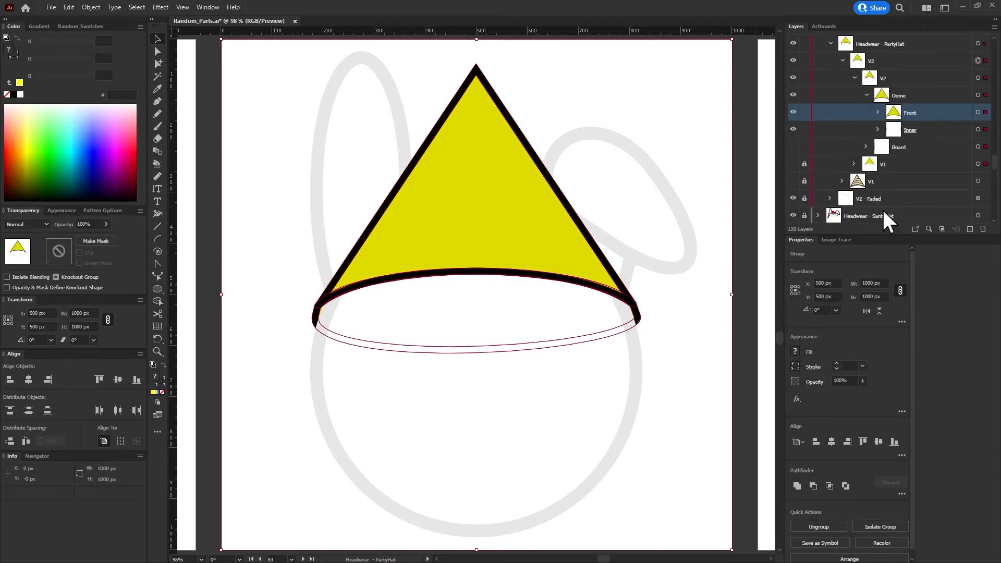
left_click(878, 113)
left_click(976, 129)
left_click(978, 147)
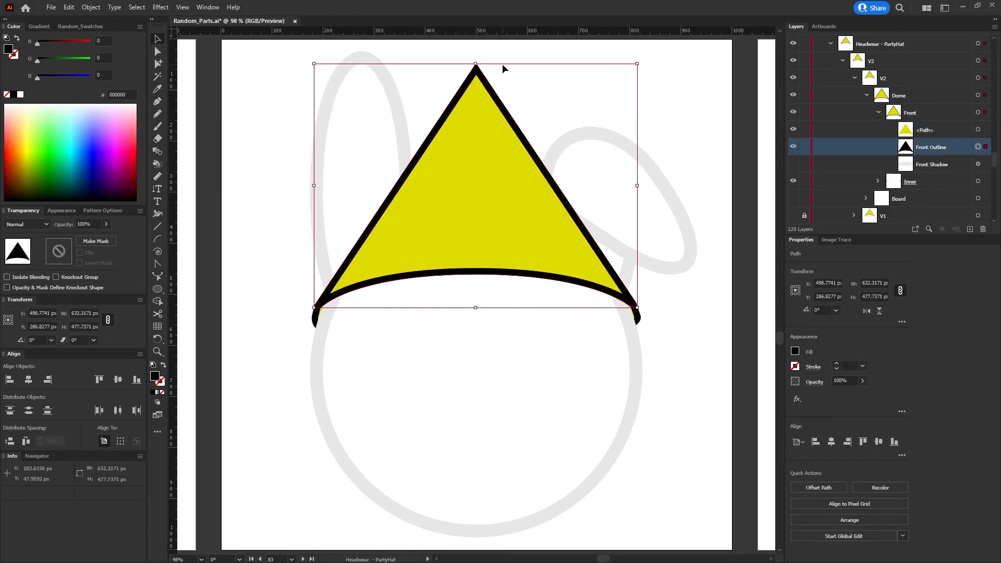
Round the Front Outline's apex corner at the cone's tip with a corner radius of 12
key("ctrl+1")
key("a")
left_click_drag(477, 76, 476, 69)
key("v")
key("a")
double_click(477, 76)
type("12")
key("Return")
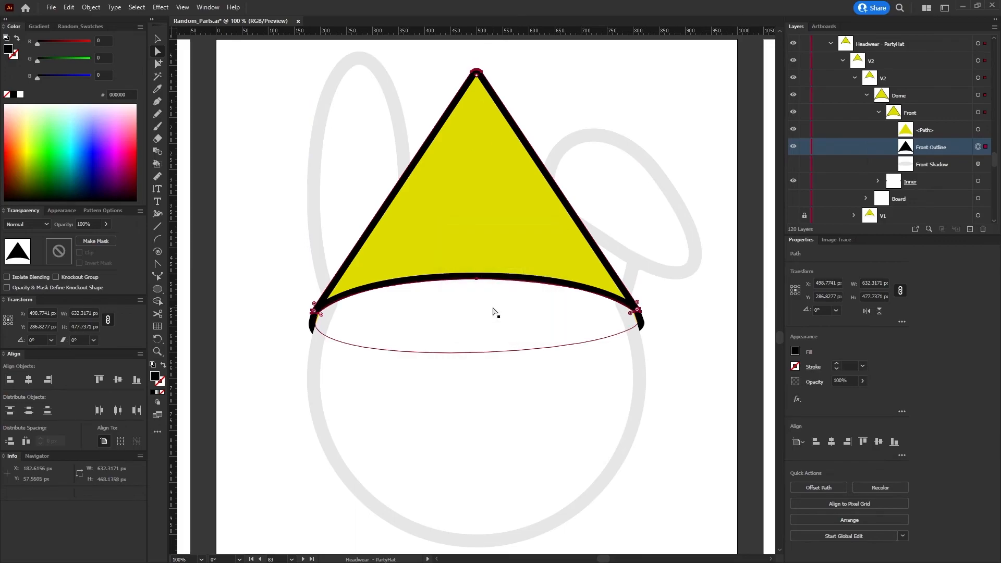
Set the corner radius of the Front Outline's apex at the cone's tip to 20
double_click(477, 76)
type("20")
key("Return")
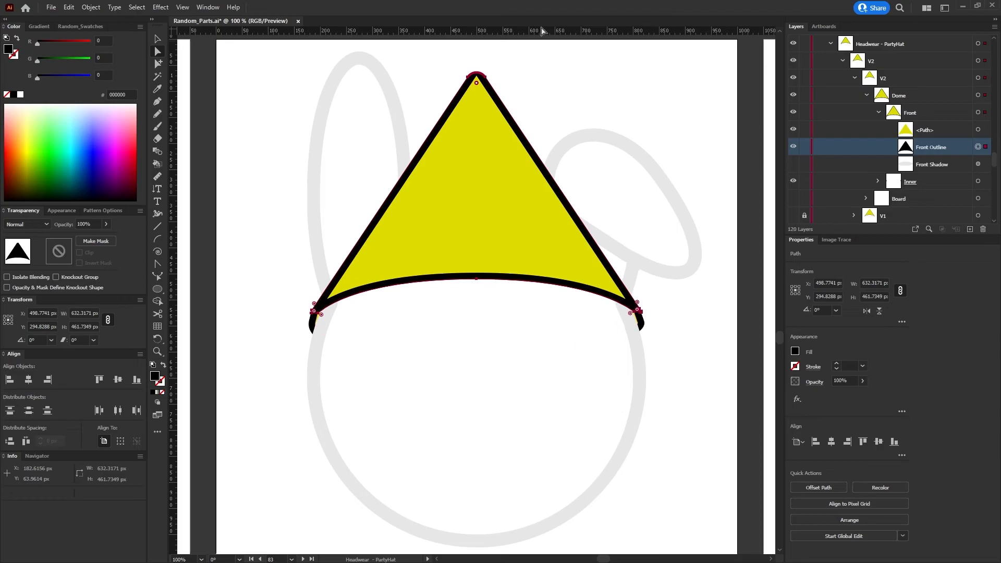
Round the yellow Front fill path's apex corner, trying a radius of 20 and reducing it to follow the outline's rounded tip
left_click(549, 63)
left_click(977, 129)
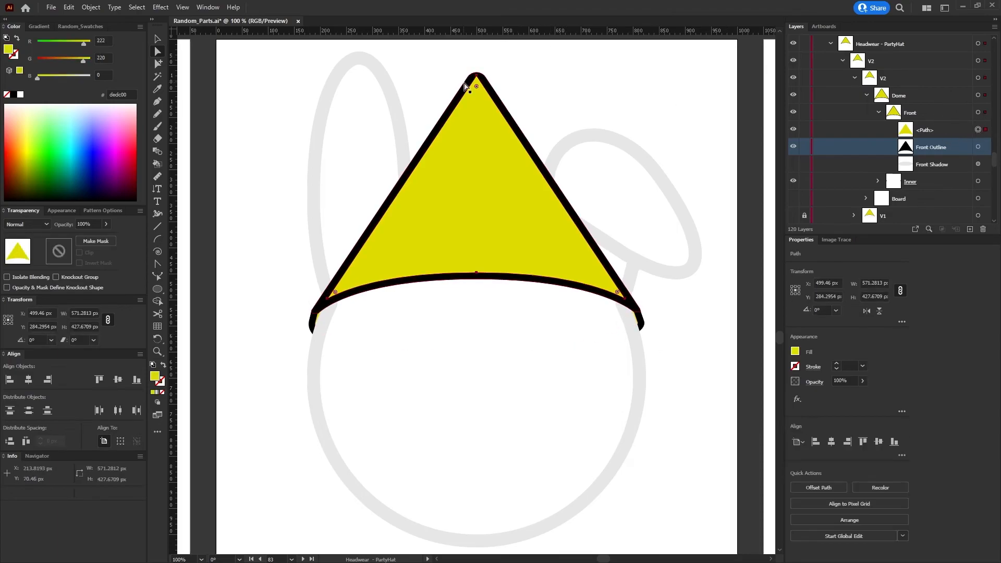
double_click(476, 84)
type("20")
key("Return")
left_click(640, 91)
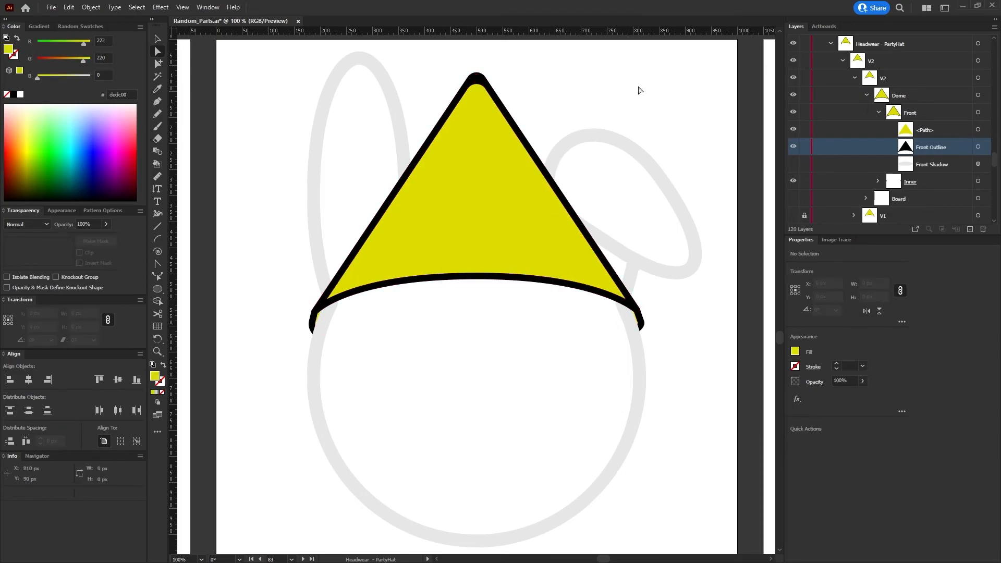
left_click(476, 83)
double_click(476, 94)
key("Return")
left_click(635, 99)
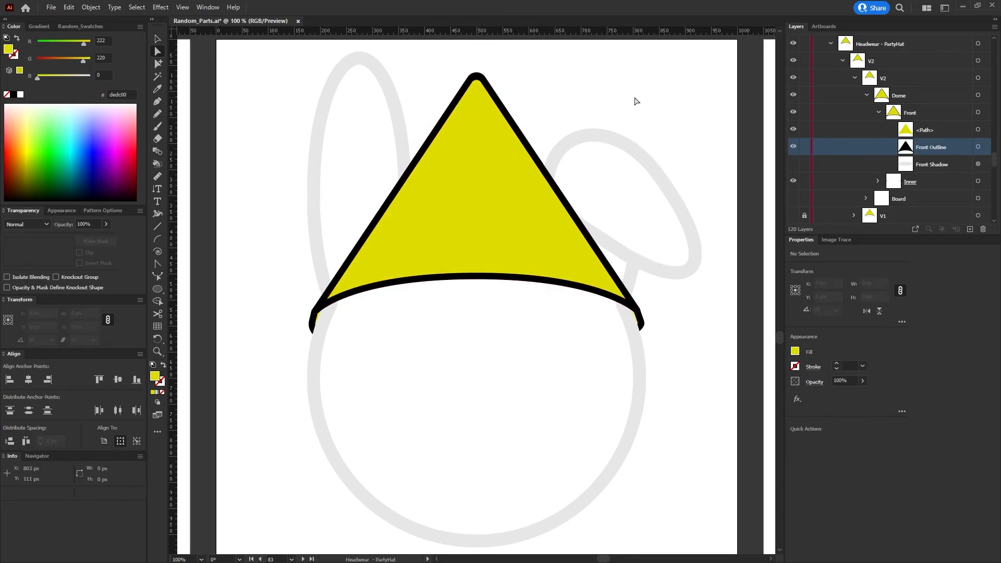
Collapse the nested V2 cone group in the PartyHat layer to expose the V1 and V2 groups around it
left_click(895, 129)
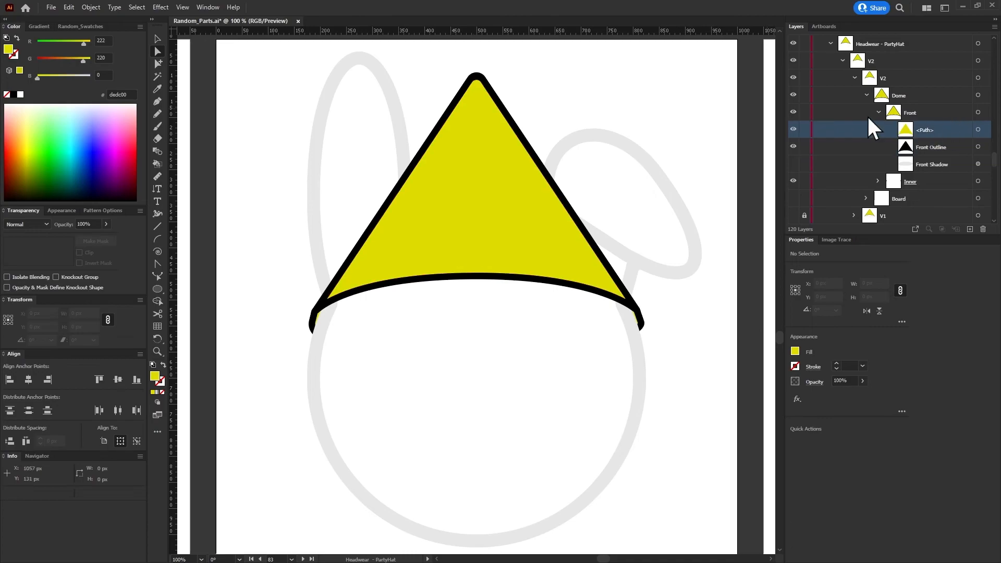
left_click(866, 95)
left_click(854, 79)
left_click(841, 112)
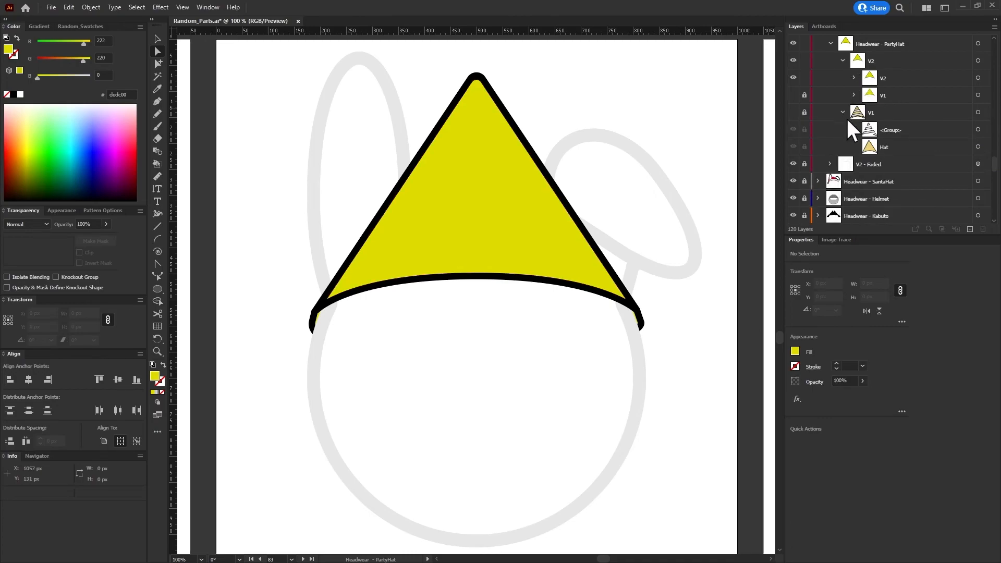
left_click(904, 149)
left_click(978, 77)
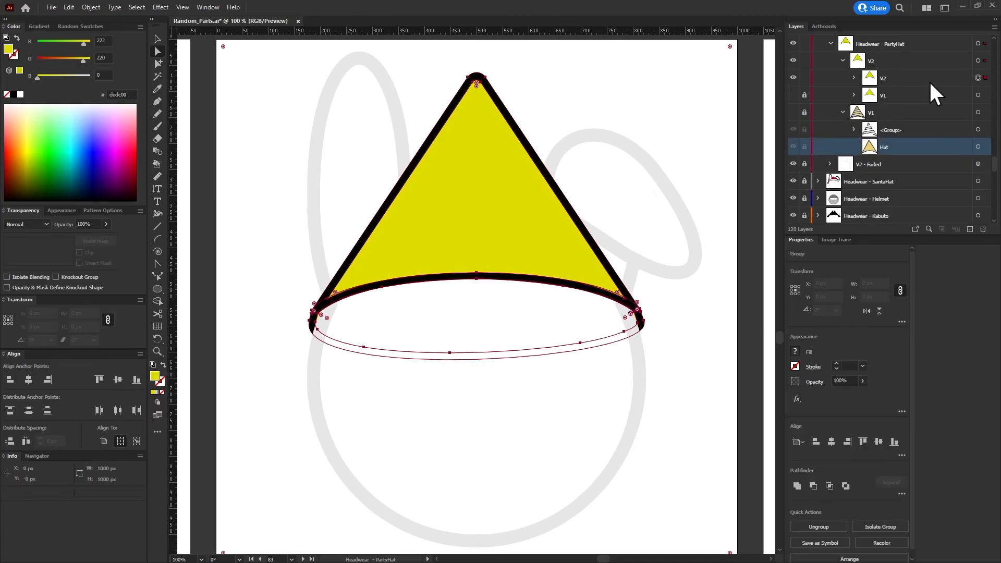
left_click(938, 96)
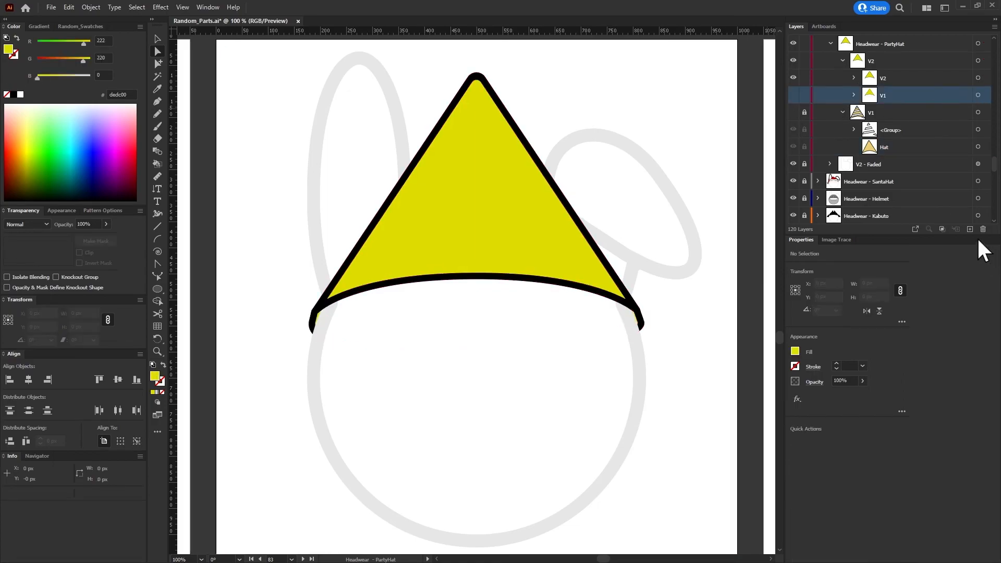
Move the nested V2 cone group directly into Headwear - PartyHat and delete the leftover V2 group holding the old V1 cone
scroll(873, 89, "up", 3)
left_click(922, 130)
left_click(977, 129)
left_click_drag(898, 129, 893, 108)
left_click(977, 130)
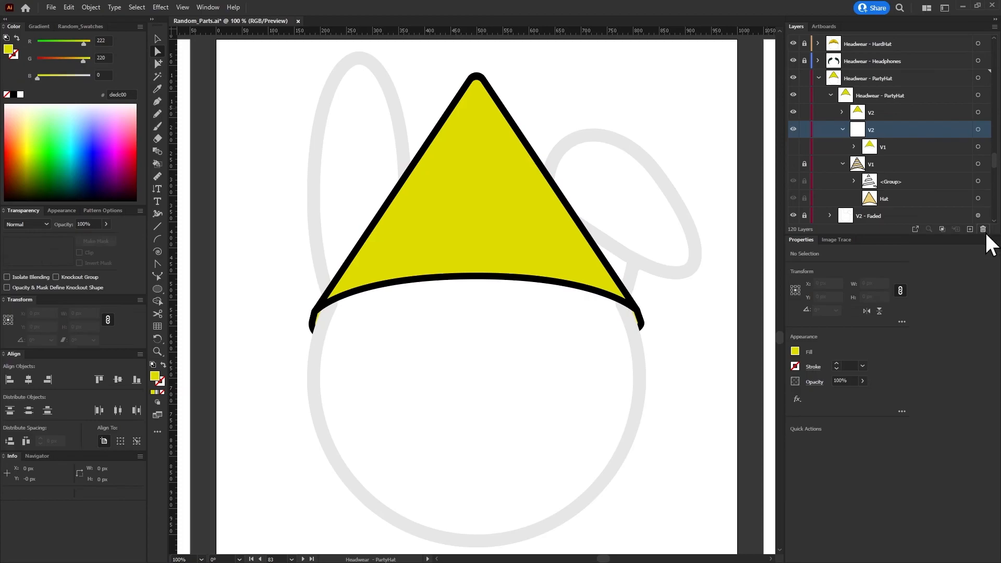
left_click(983, 229)
Show the striped V1 hat for reference and expand the V2 group
left_click(793, 129)
left_click(967, 112)
left_click(842, 112)
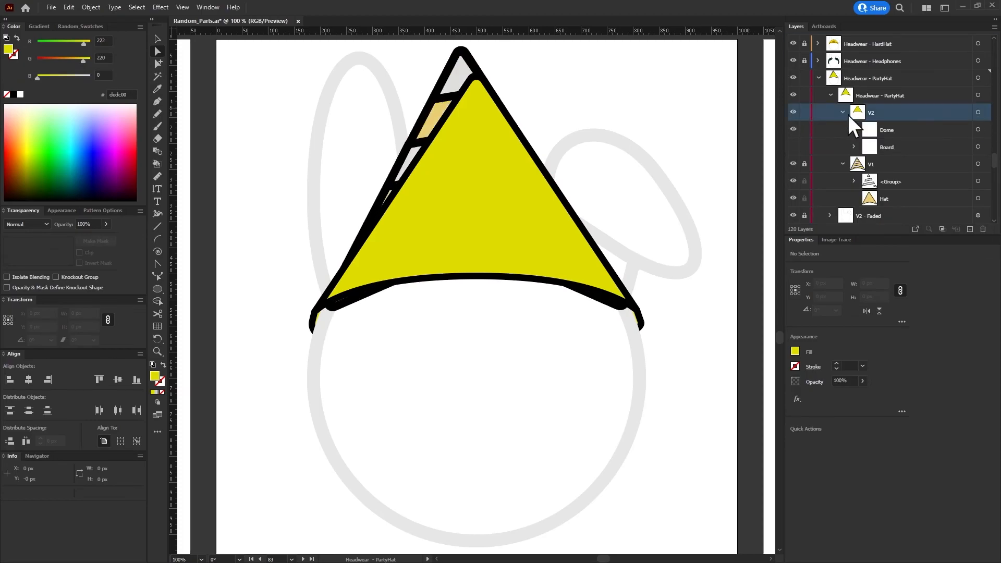
Apply the V1 stripe's tan fill (eace76) and black stroke to the yellow fill path in V2's Front group with the Eyedropper
left_click(853, 130)
left_click(977, 164)
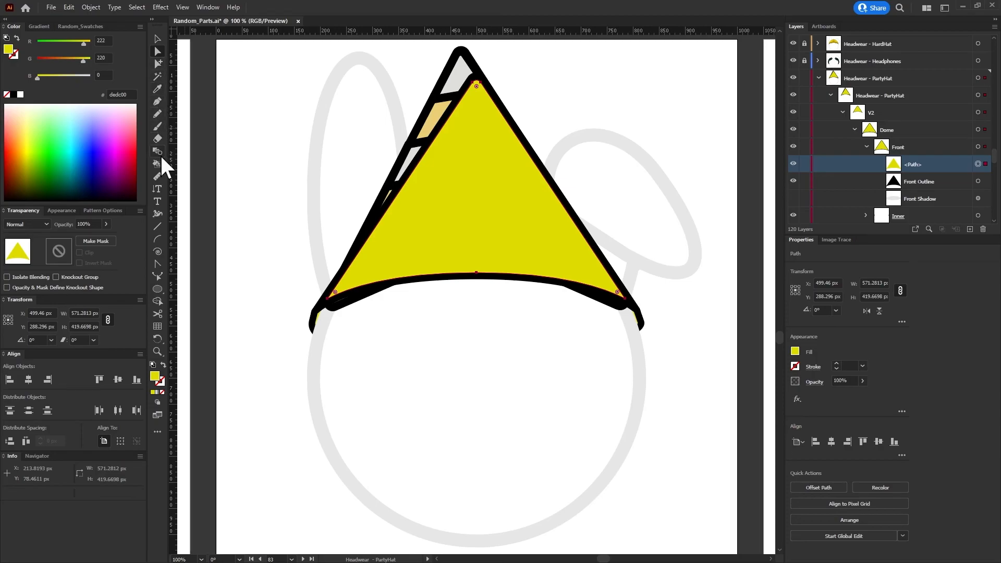
left_click(158, 86)
left_click(430, 119)
left_click(157, 51)
Duplicate the tan fill path in place and move the copy into the Front group above Front Outline
scroll(936, 191, "down", 3)
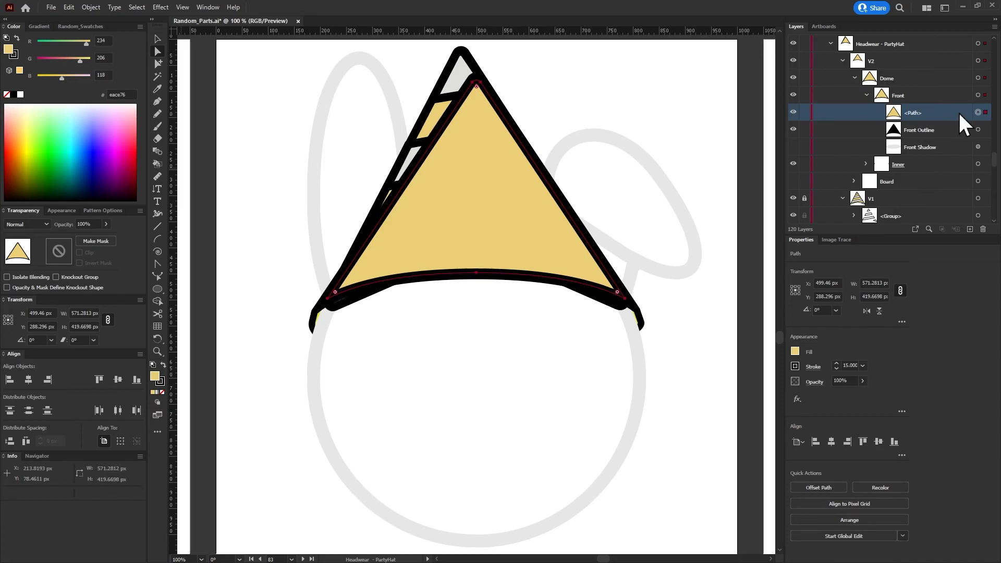
scroll(965, 108, "up", 1)
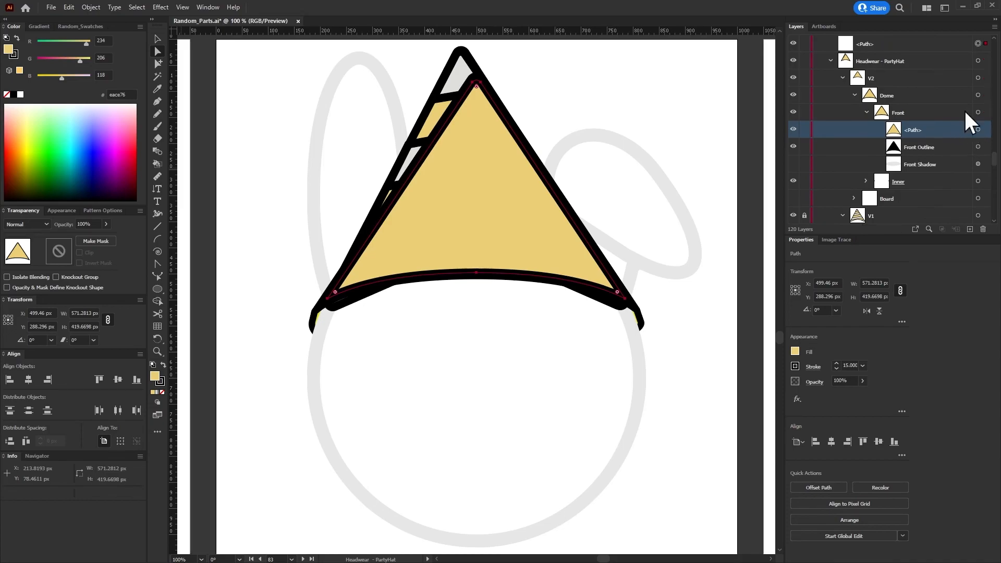
left_click_drag(896, 53, 927, 132)
Recolour the lower of the Front group's two fill paths with the V1 hat's light grey (dedfdc) using the Eyedropper
left_click(973, 134)
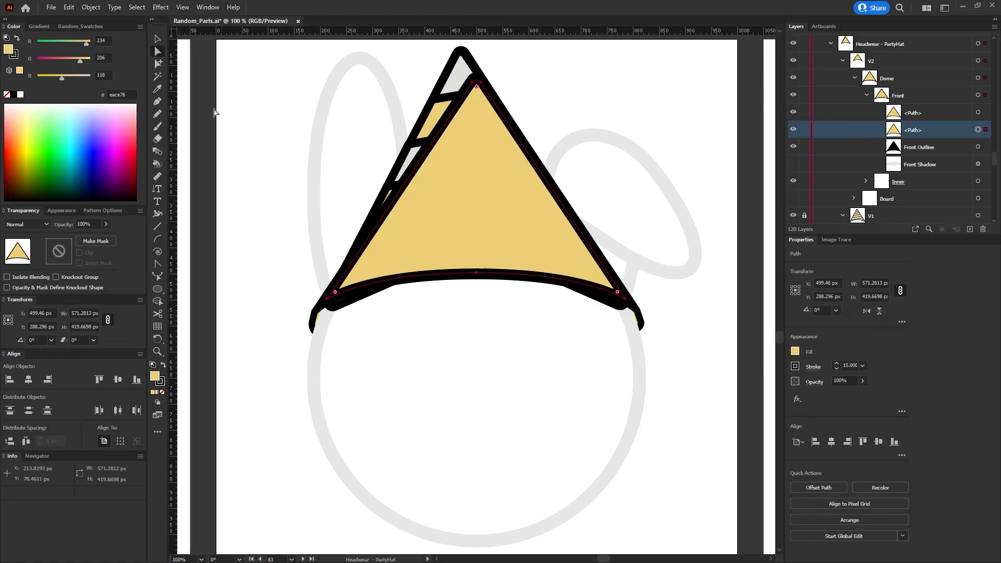
left_click(157, 89)
left_click(462, 65)
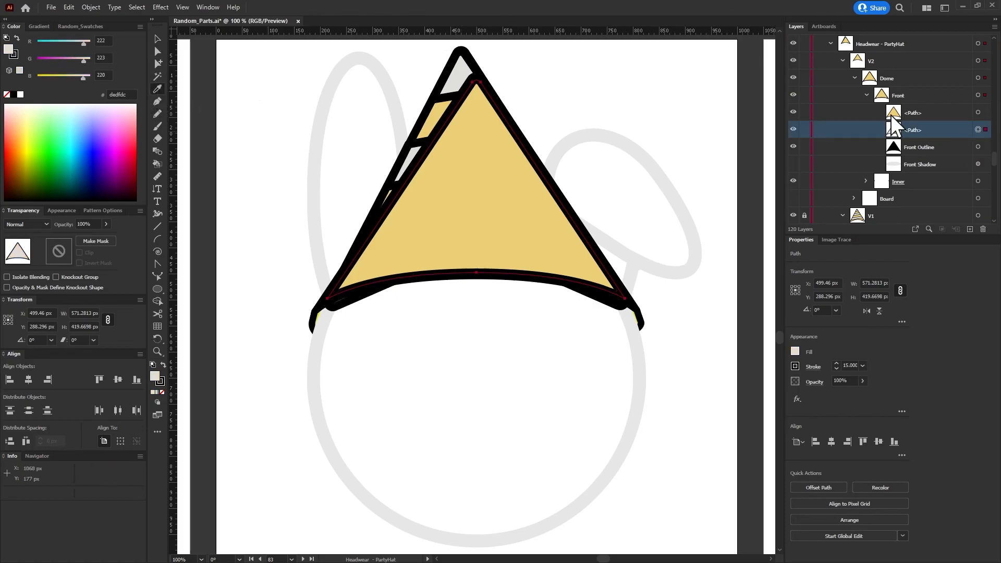
Delete the hidden Front Shadow path from the Front group
left_click(964, 113)
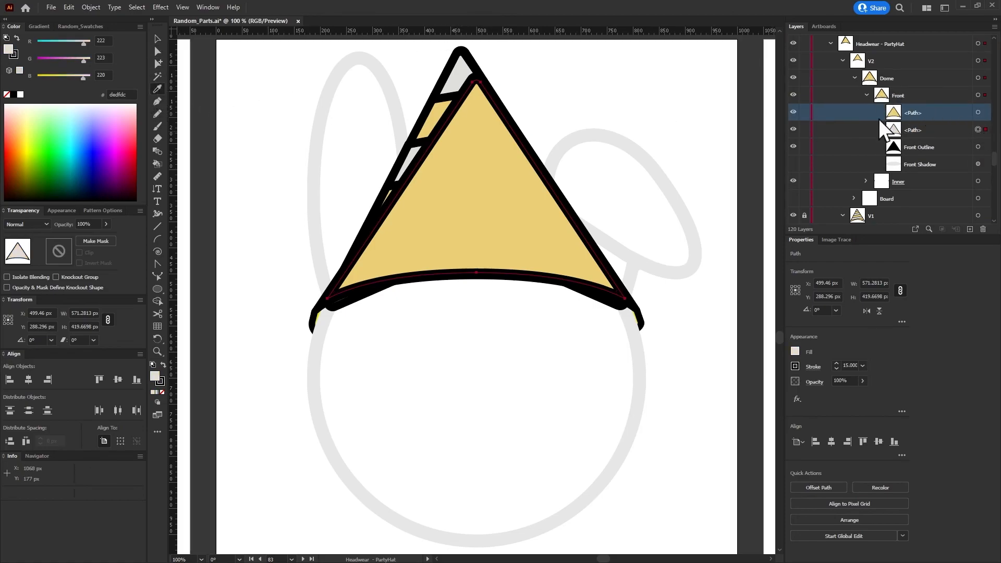
left_click(970, 163)
left_click(983, 229)
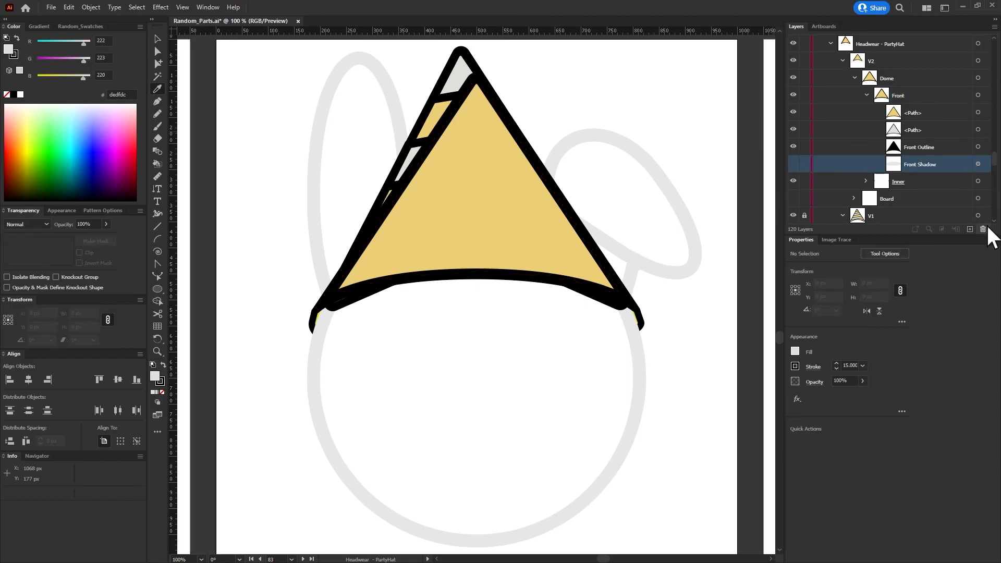
Try to move the two fill paths and Front Outline out of the Front group, directly under Dome, and undo it
left_click(929, 146)
left_click(930, 113)
left_click(927, 145, "shift")
left_click_drag(927, 145, 897, 84)
left_click(865, 147)
left_click(865, 146)
key("ctrl+z")
Collapse the Front group, expand the Inner group and select its yellow fill path
left_click(932, 113)
left_click(865, 94)
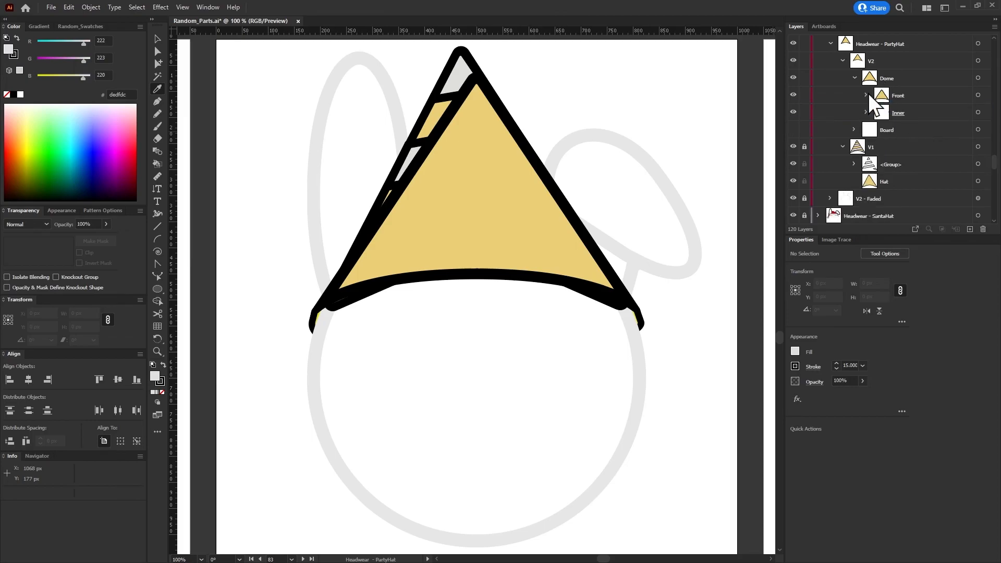
left_click(865, 112)
left_click(949, 125)
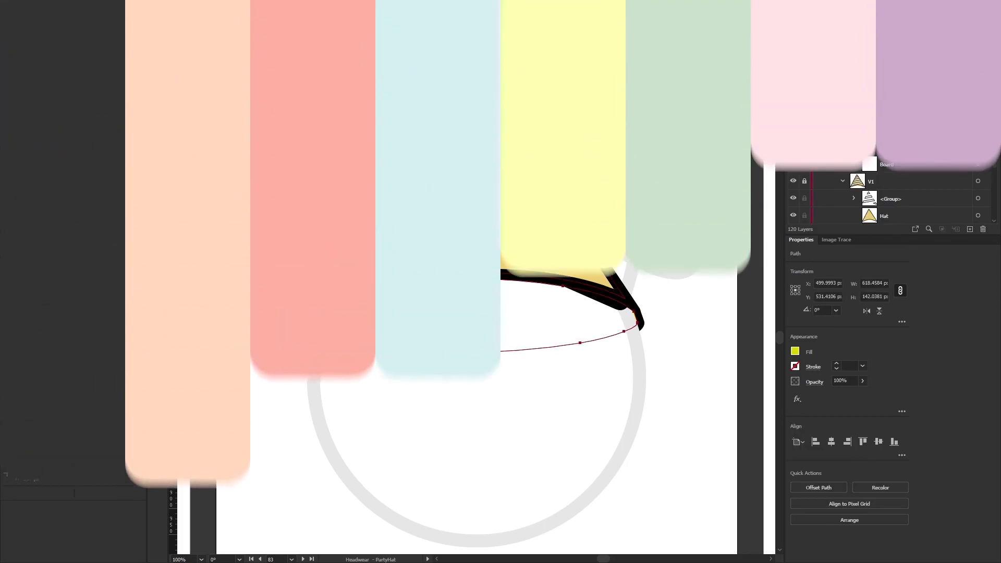